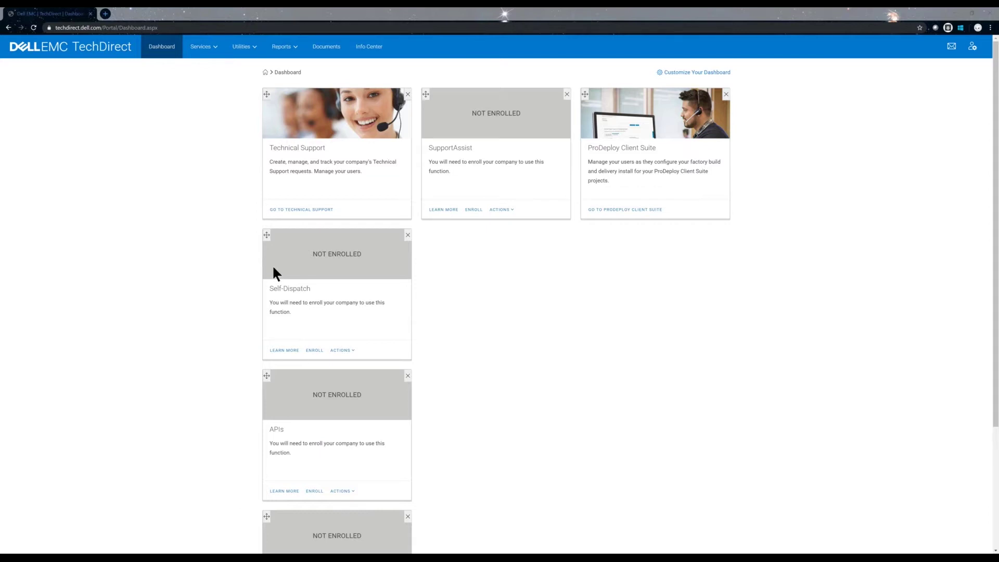
Step: Open the ProDeploy Client Suite service from the dashboard
{"action": "triple_click", "coordinate": [615, 147]}
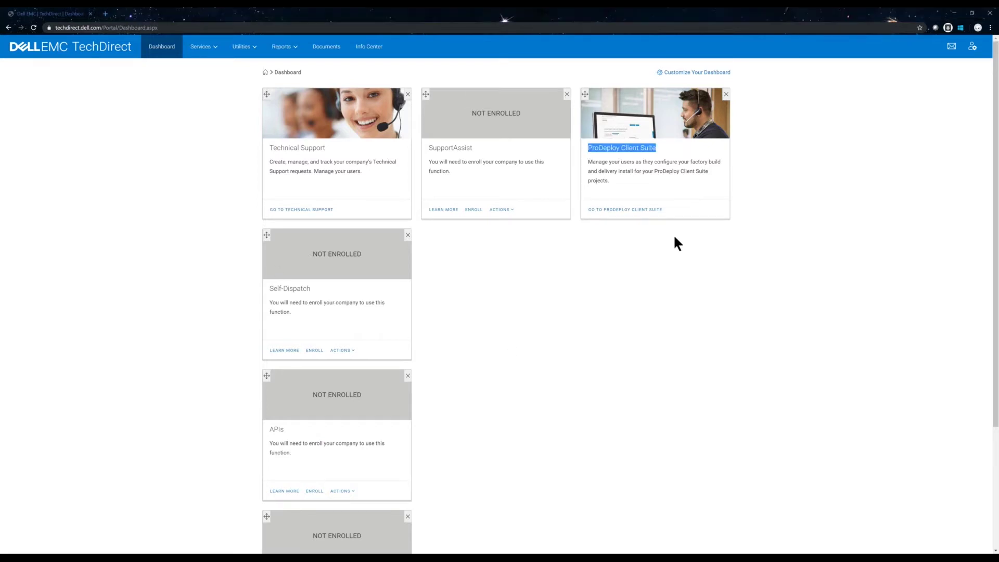
{"action": "left_click", "coordinate": [629, 210]}
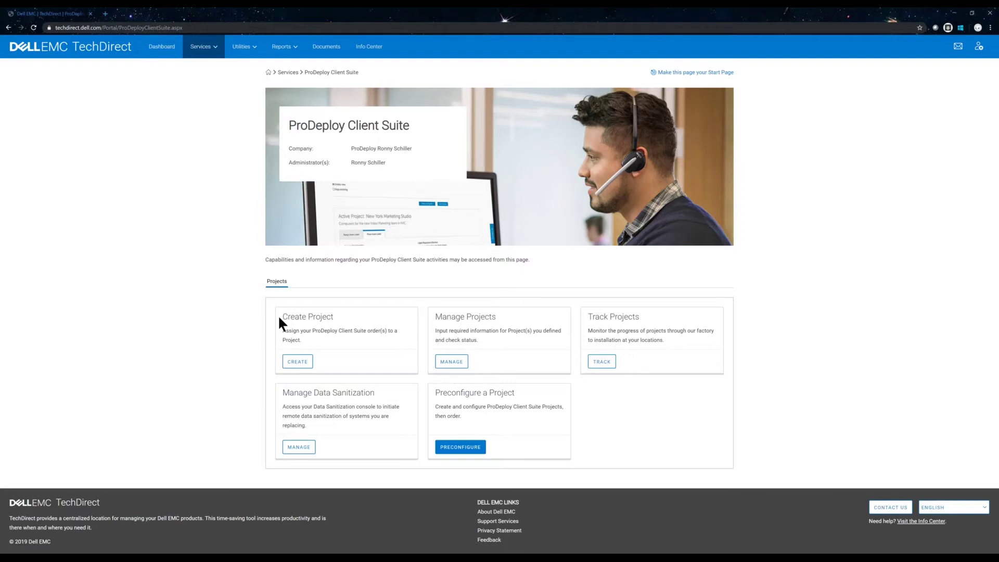
Step: Try to create a project from existing ProDeploy Client Suite orders, and dismiss the resulting notice
{"action": "left_click_drag", "start_coordinate": [278, 314], "coordinate": [509, 339]}
{"action": "left_click", "coordinate": [309, 370]}
{"action": "left_click", "coordinate": [299, 361]}
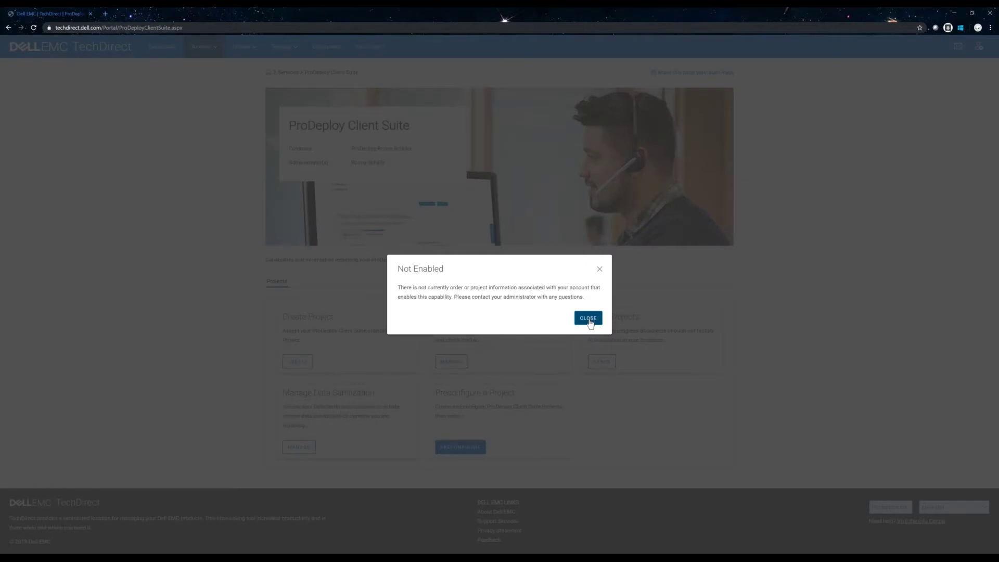
{"action": "left_click", "coordinate": [588, 319]}
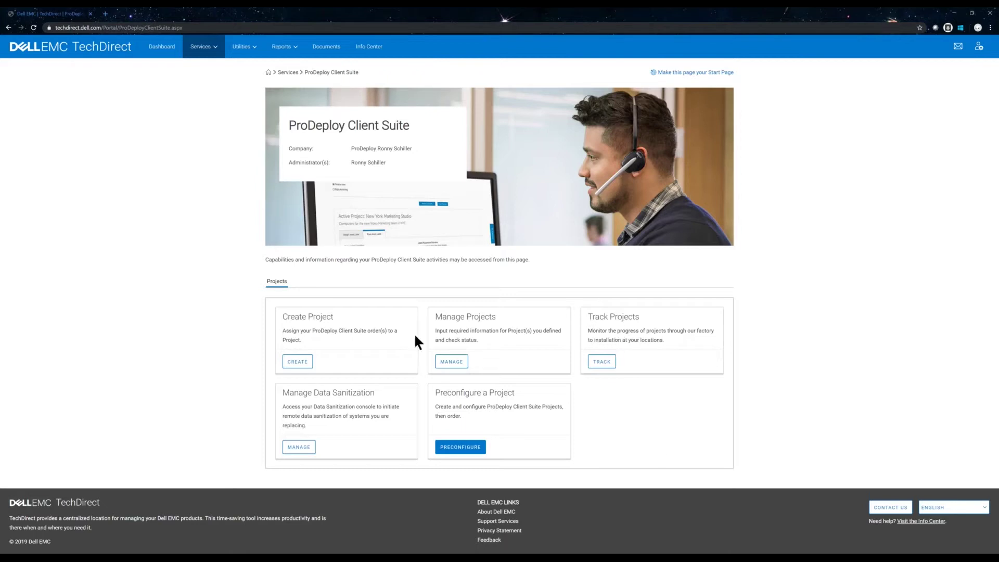
Step: Start a sample order for preconfiguring a project and set its ship-to country to Germany
{"action": "left_click", "coordinate": [461, 450]}
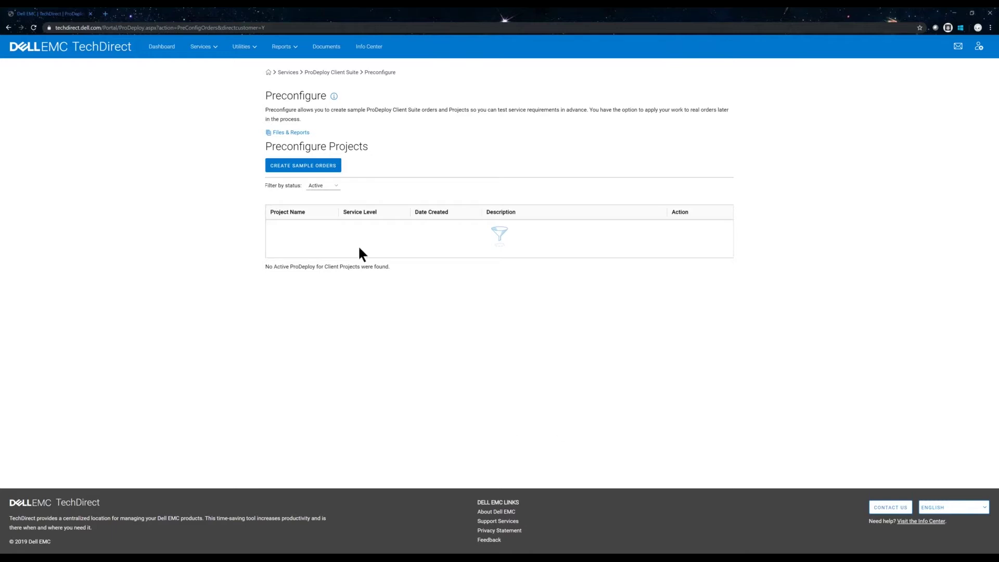
{"action": "left_click", "coordinate": [316, 167]}
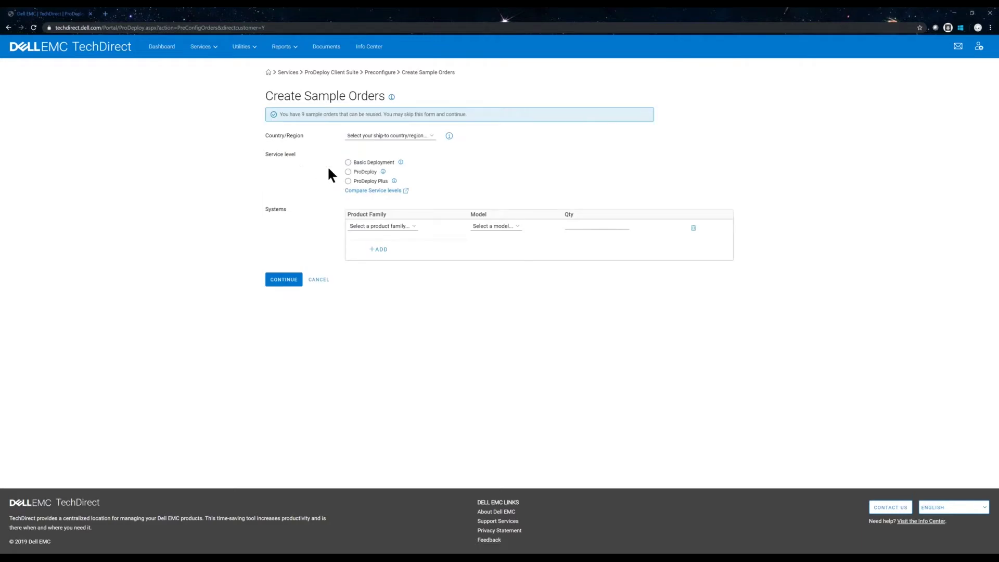
{"action": "left_click", "coordinate": [406, 136]}
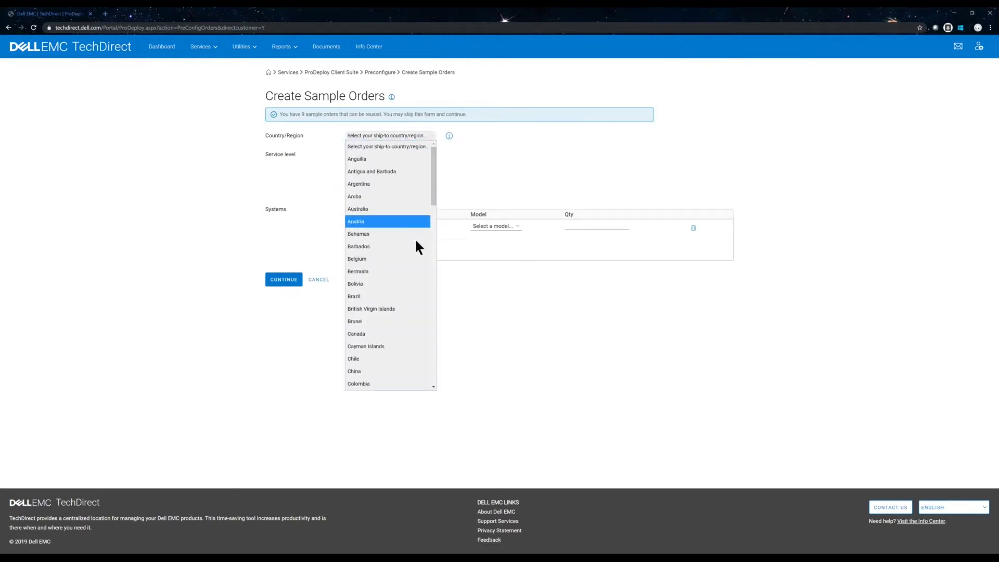
{"action": "scroll", "coordinate": [404, 229], "scroll_direction": "down", "scroll_amount": 6}
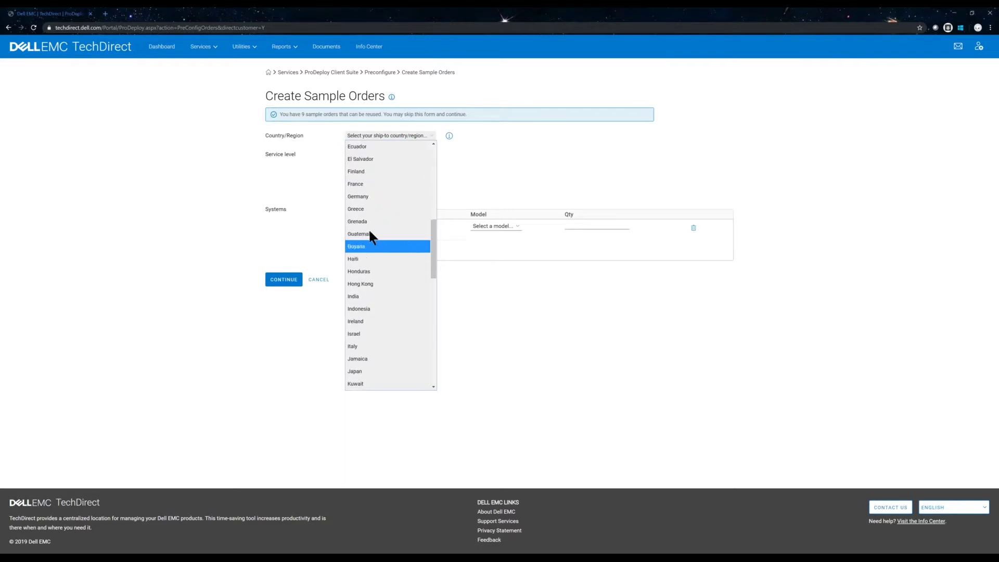
{"action": "left_click", "coordinate": [367, 198]}
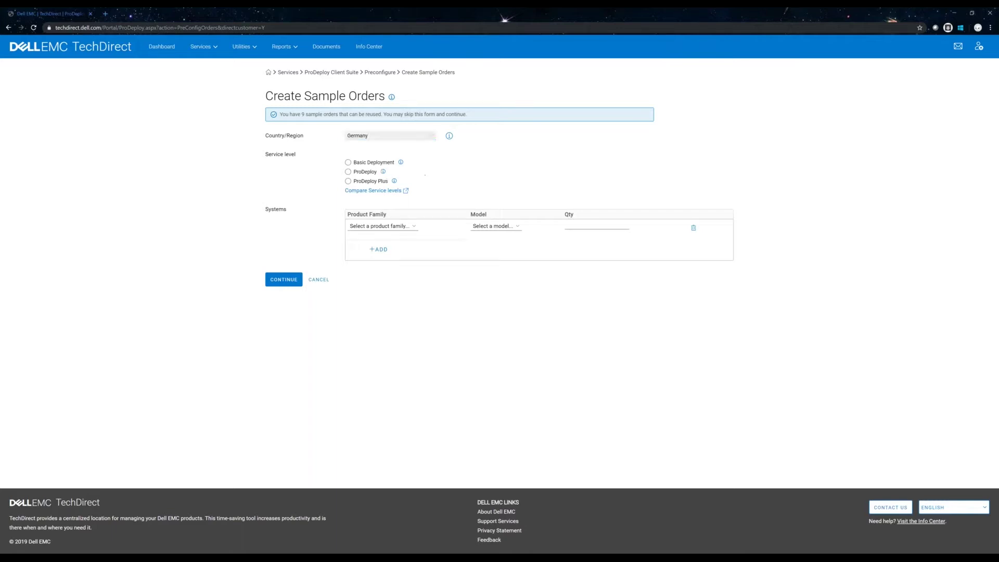
{"action": "left_click", "coordinate": [345, 139]}
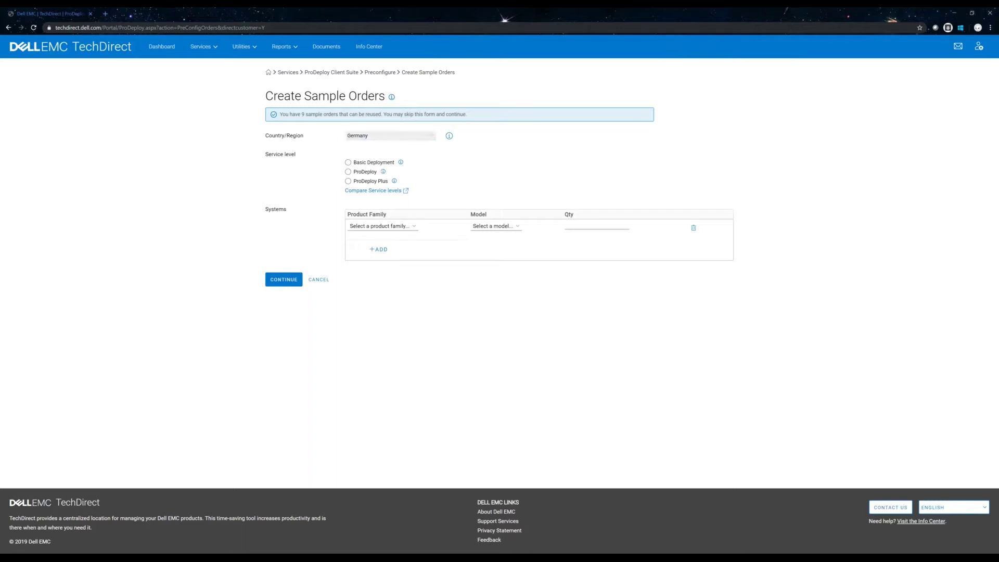
{"action": "left_click", "coordinate": [365, 141]}
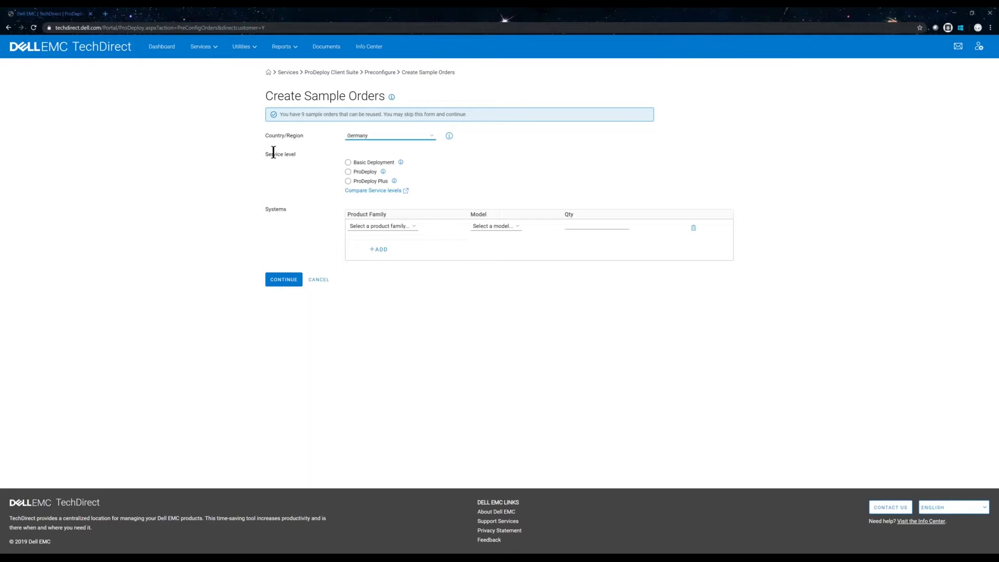
Step: Review the descriptions and comparison chart of the ProDeploy service levels, and return to the sample order form
{"action": "mouse_move", "coordinate": [400, 164]}
{"action": "mouse_move", "coordinate": [396, 182]}
{"action": "left_click", "coordinate": [385, 191]}
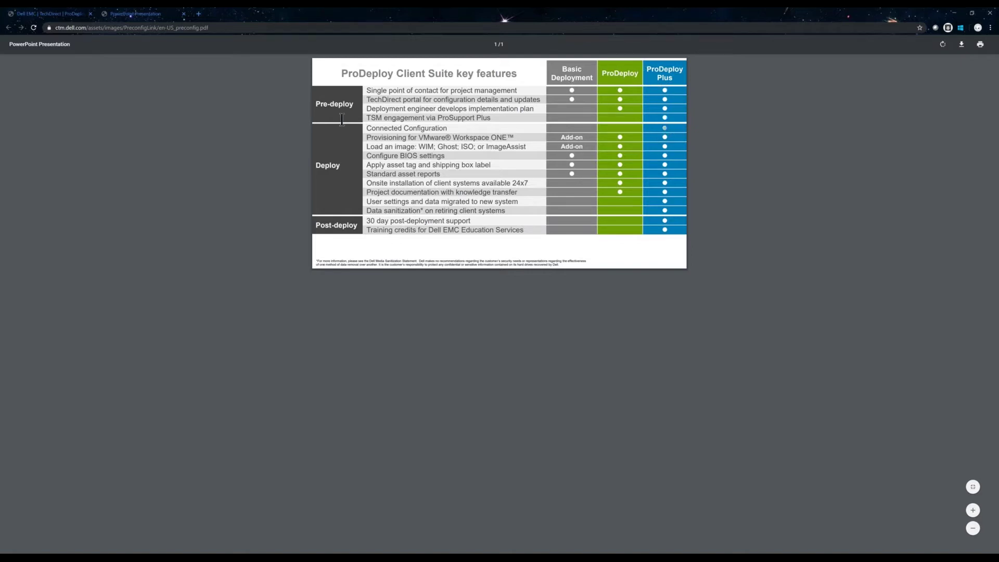
{"action": "left_click", "coordinate": [183, 15]}
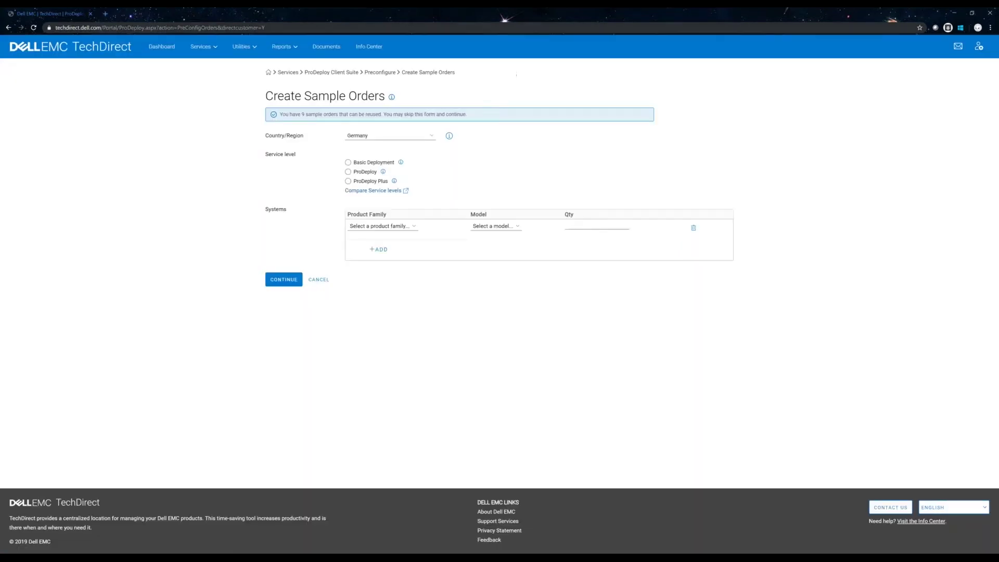
Step: Choose the ProDeploy Plus service level and add one desktop system, model OptiPlex 3070 Micro, to the sample order
{"action": "left_click", "coordinate": [349, 181]}
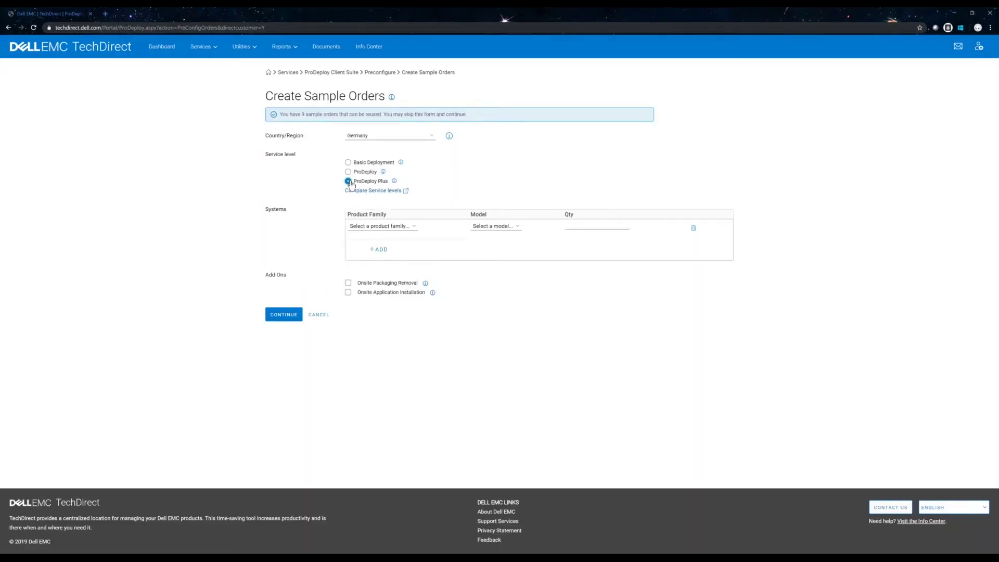
{"action": "left_click", "coordinate": [394, 228]}
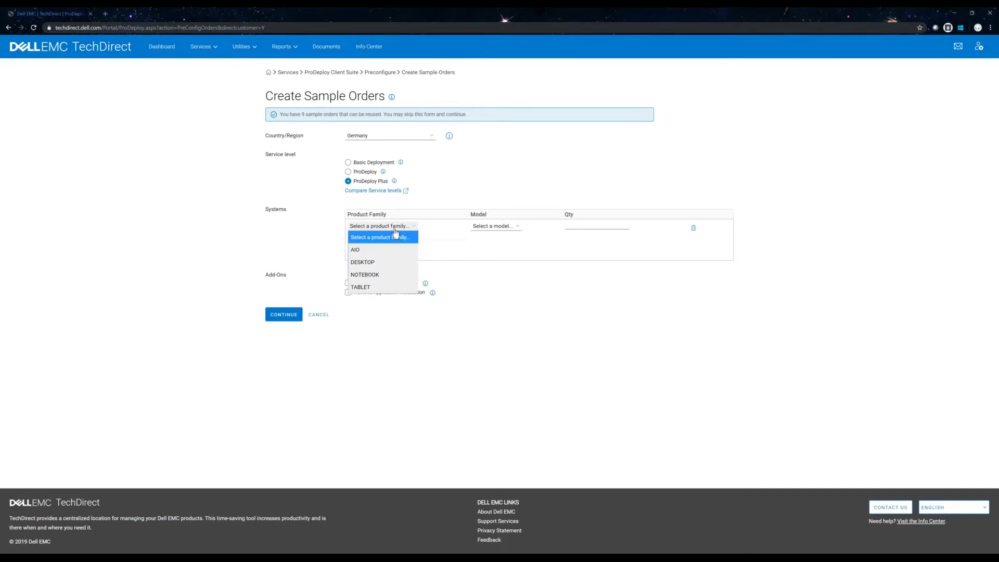
{"action": "left_click", "coordinate": [359, 263]}
{"action": "left_click", "coordinate": [517, 229]}
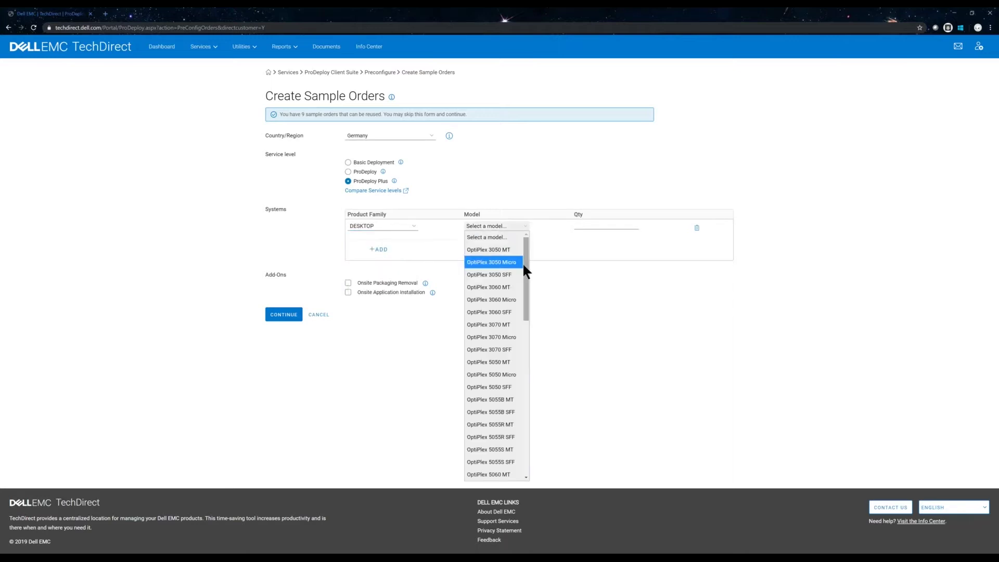
{"action": "left_click", "coordinate": [500, 338]}
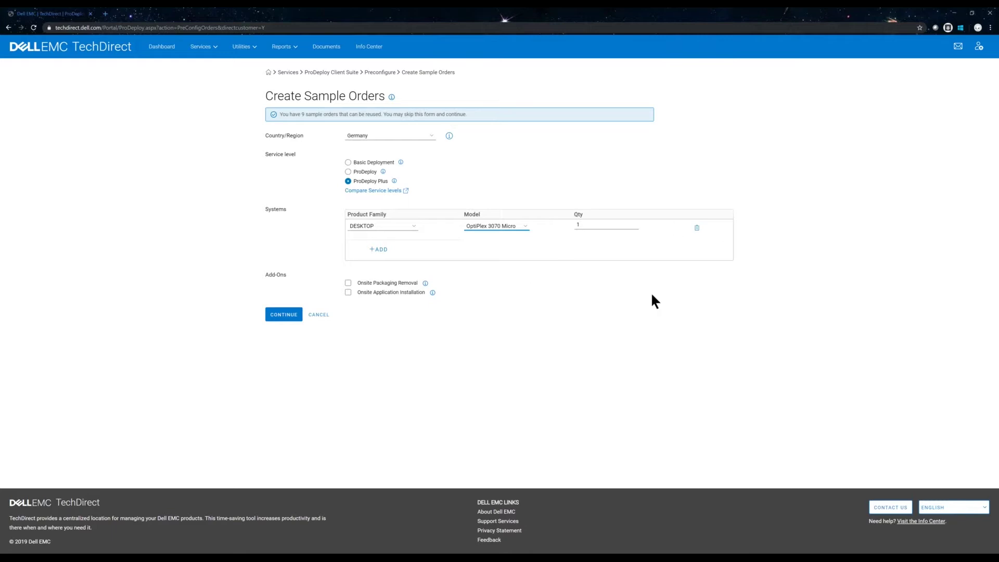
Step: Review the add-ons, leave Onsite Application Installation unselected, and submit the sample order to continue to project creation
{"action": "left_click_drag", "start_coordinate": [269, 273], "coordinate": [292, 272]}
{"action": "left_click", "coordinate": [265, 276]}
{"action": "left_click", "coordinate": [347, 293]}
{"action": "left_click", "coordinate": [347, 292]}
{"action": "mouse_move", "coordinate": [435, 296]}
{"action": "left_click", "coordinate": [284, 315]}
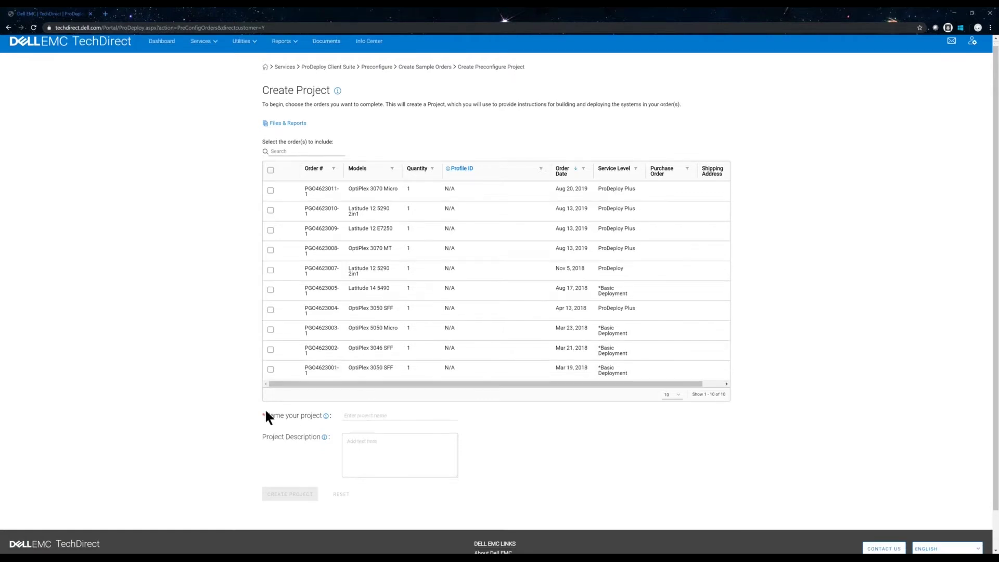
Step: Examine the project name and description fields below the order list
{"action": "scroll", "coordinate": [264, 408], "scroll_direction": "down", "scroll_amount": 1}
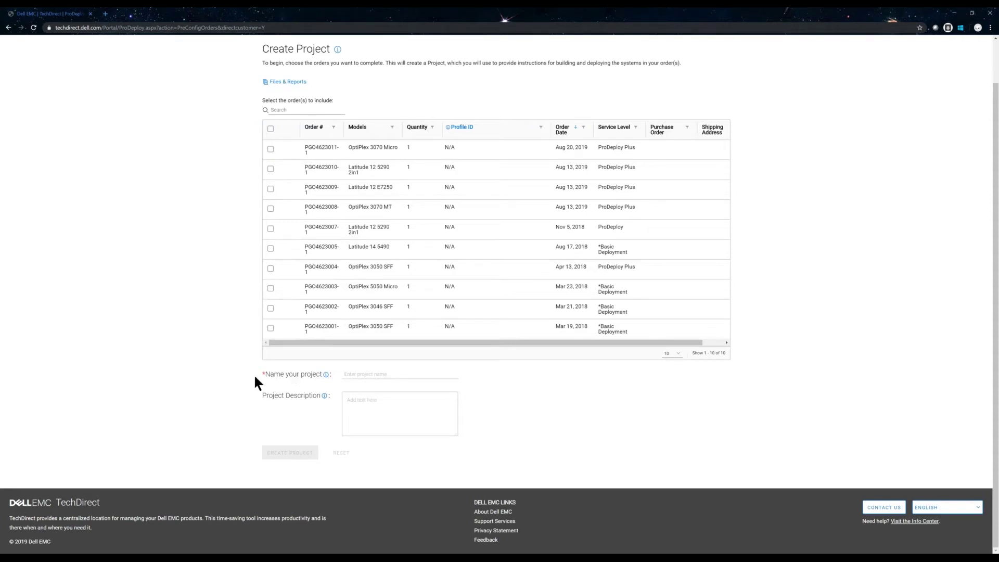
{"action": "left_click_drag", "start_coordinate": [266, 373], "coordinate": [324, 374]}
{"action": "mouse_move", "coordinate": [326, 374]}
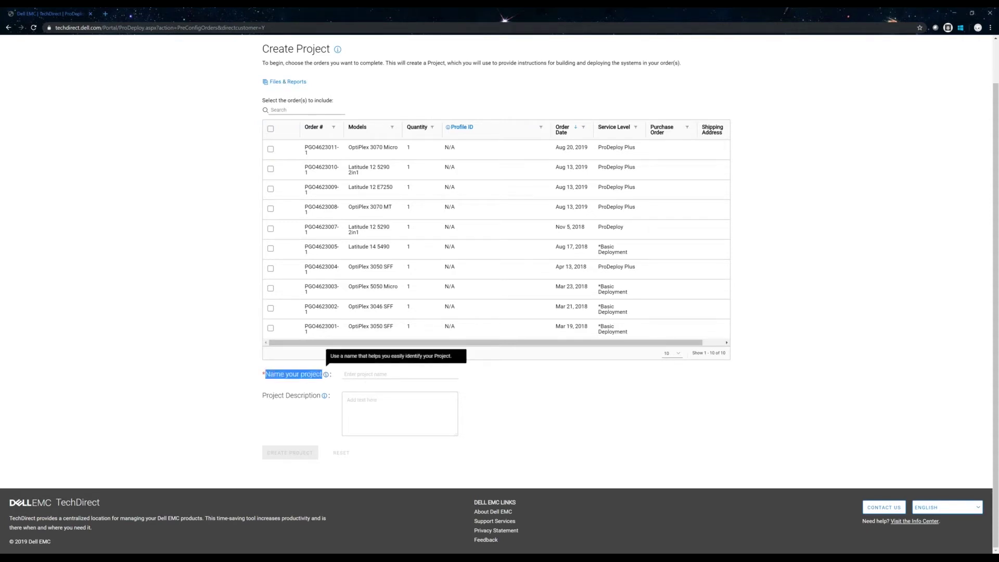
{"action": "left_click", "coordinate": [354, 374]}
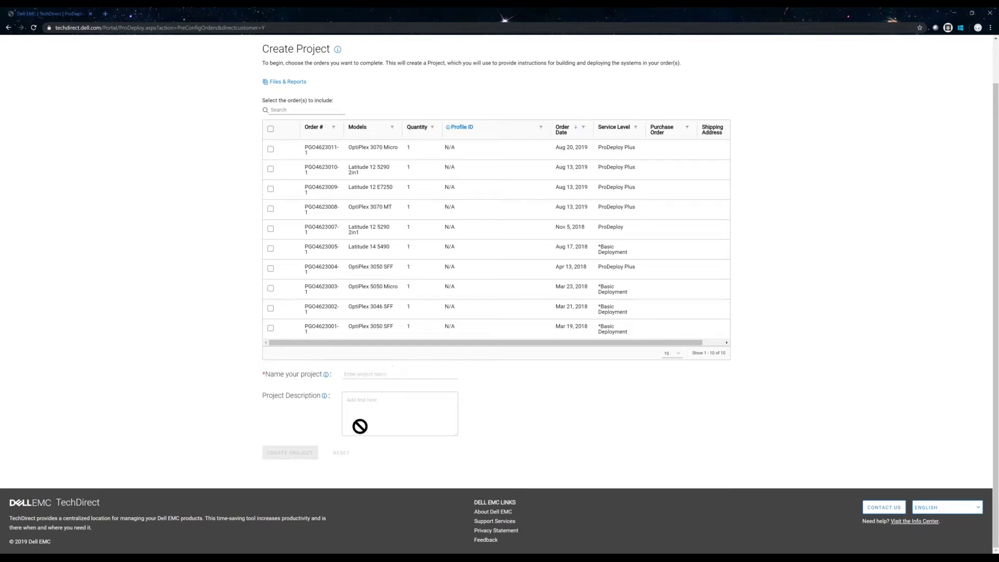
{"action": "scroll", "coordinate": [332, 402], "scroll_direction": "up", "scroll_amount": 1}
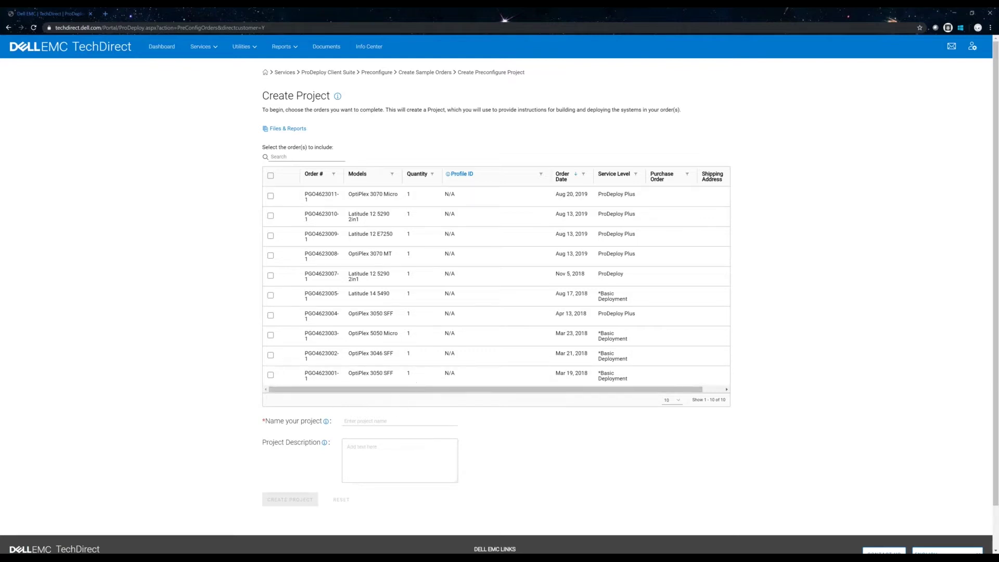
Step: Return to Create Sample Orders and try to submit a ProDeploy Plus order for one Latitude 15 5590 notebook
{"action": "left_click_drag", "start_coordinate": [388, 78], "coordinate": [256, 77]}
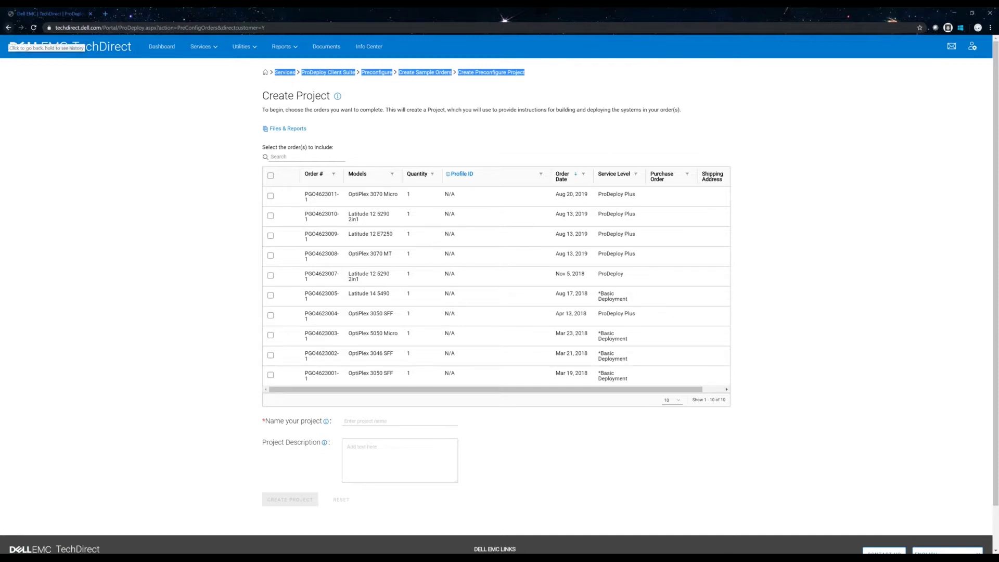
{"action": "left_click", "coordinate": [539, 73]}
{"action": "left_click", "coordinate": [427, 75]}
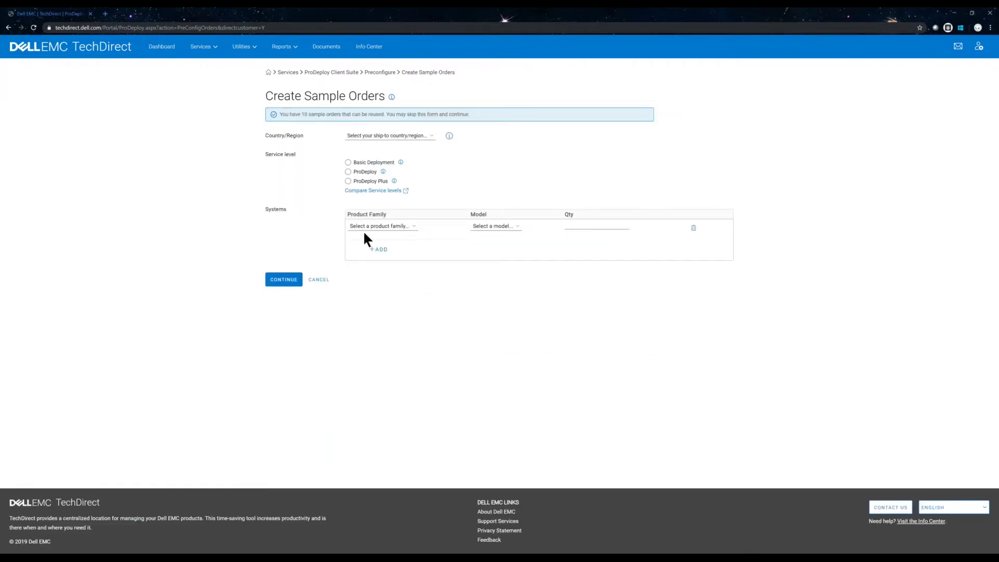
{"action": "left_click", "coordinate": [348, 181]}
{"action": "left_click", "coordinate": [393, 226]}
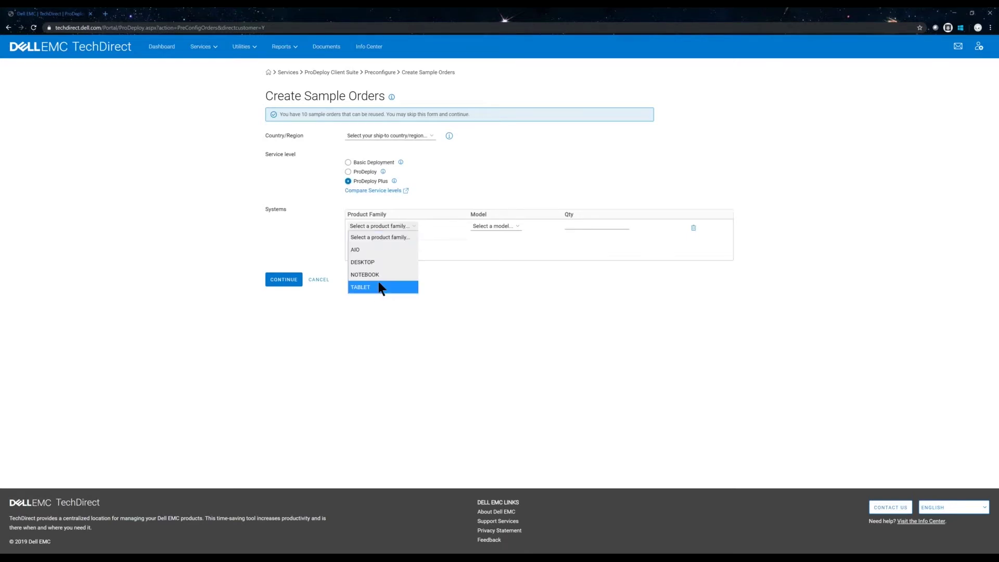
{"action": "left_click", "coordinate": [373, 274]}
{"action": "left_click", "coordinate": [507, 230]}
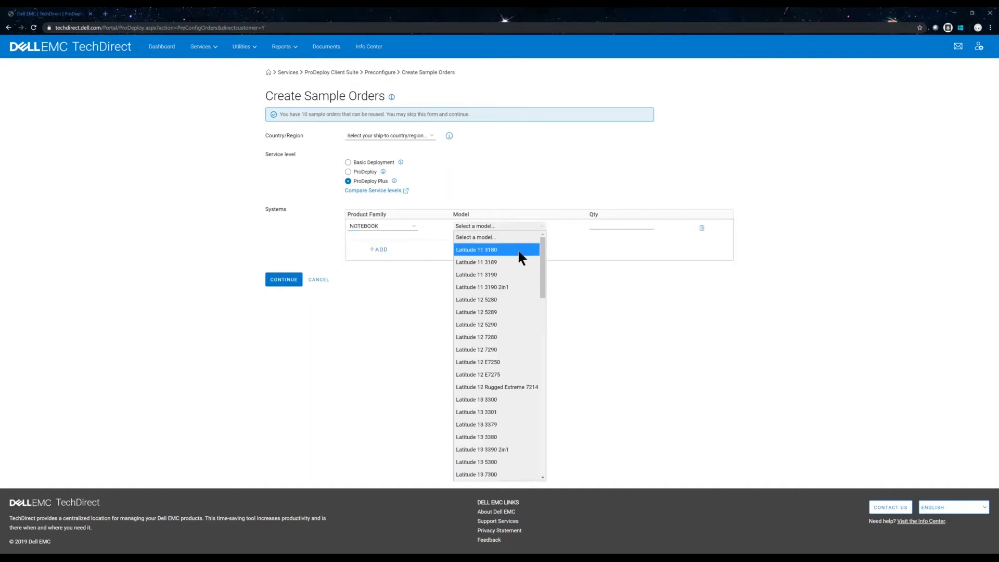
{"action": "scroll", "coordinate": [539, 322], "scroll_direction": "down", "scroll_amount": 3}
{"action": "left_click", "coordinate": [500, 331]}
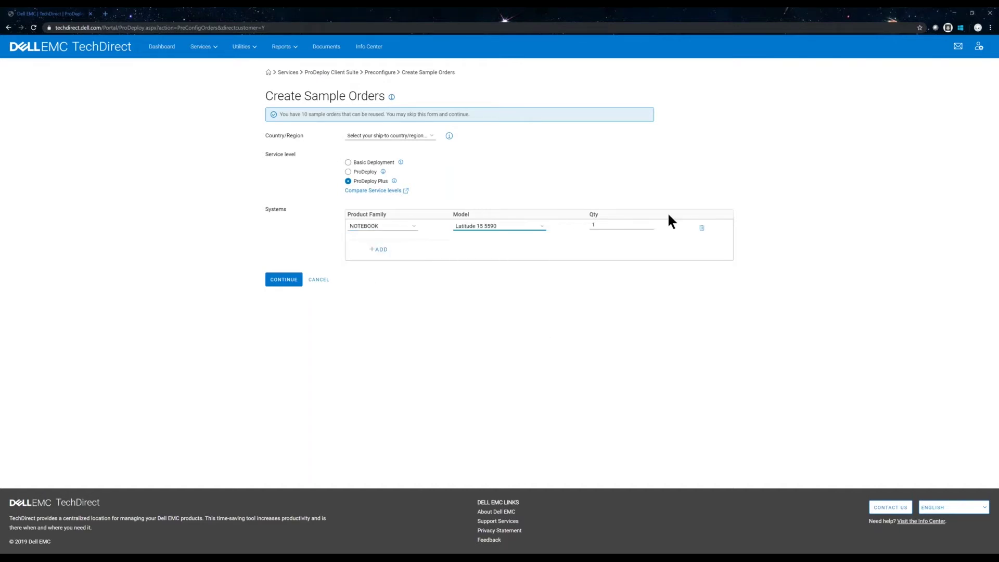
{"action": "left_click", "coordinate": [281, 281]}
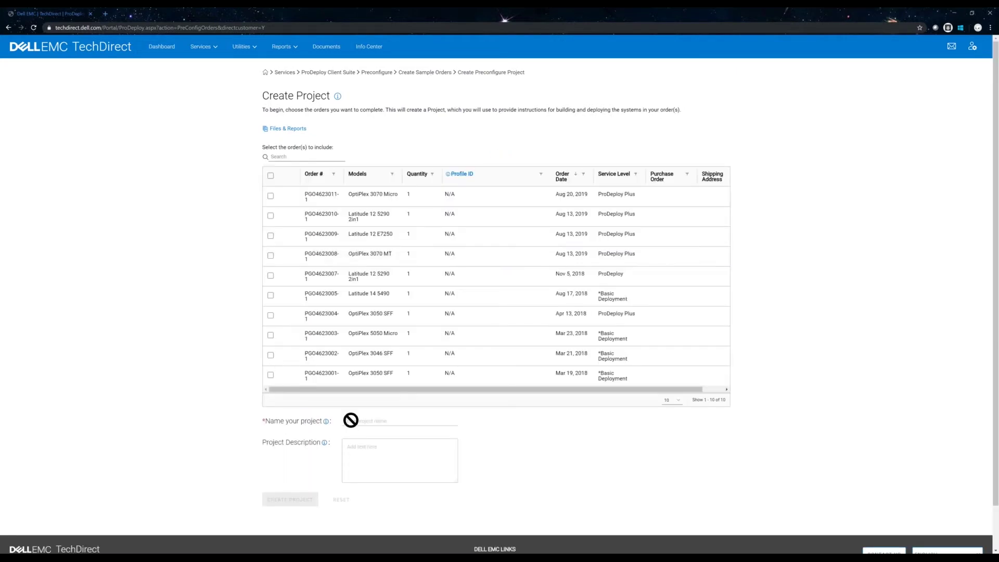
Step: Include the OptiPlex 3070 Micro order dated Aug 20, 2019 and name the project "Webinar 20.08"
{"action": "left_click", "coordinate": [270, 197]}
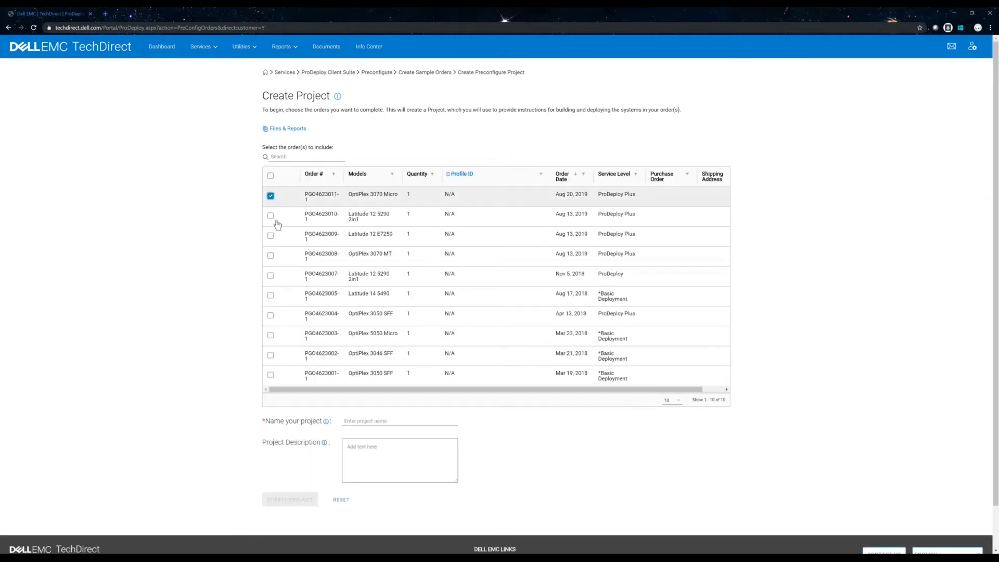
{"action": "left_click", "coordinate": [360, 420]}
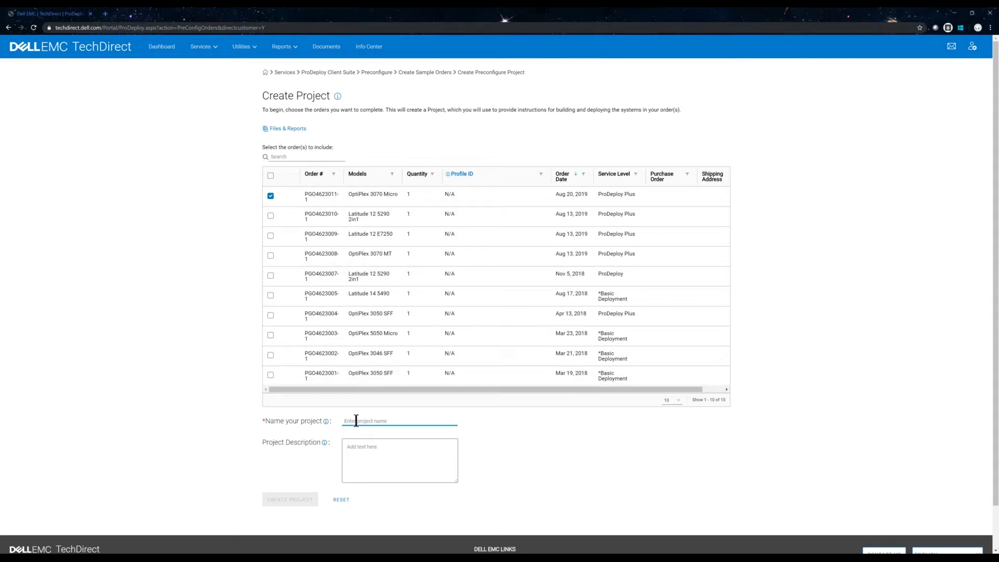
{"action": "type", "text": "Webinar"}
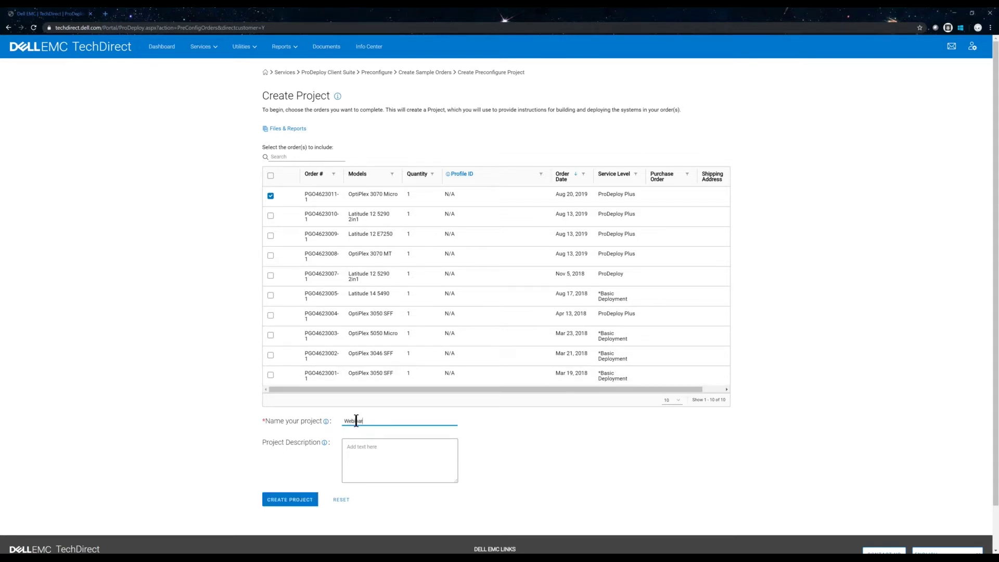
{"action": "type", "text": " 20.08"}
{"action": "left_click", "coordinate": [369, 421]}
{"action": "type", "text": "."}
Step: Enter "Test-Bestellung für das Webinar" as the project description and create the project
{"action": "left_click", "coordinate": [359, 460]}
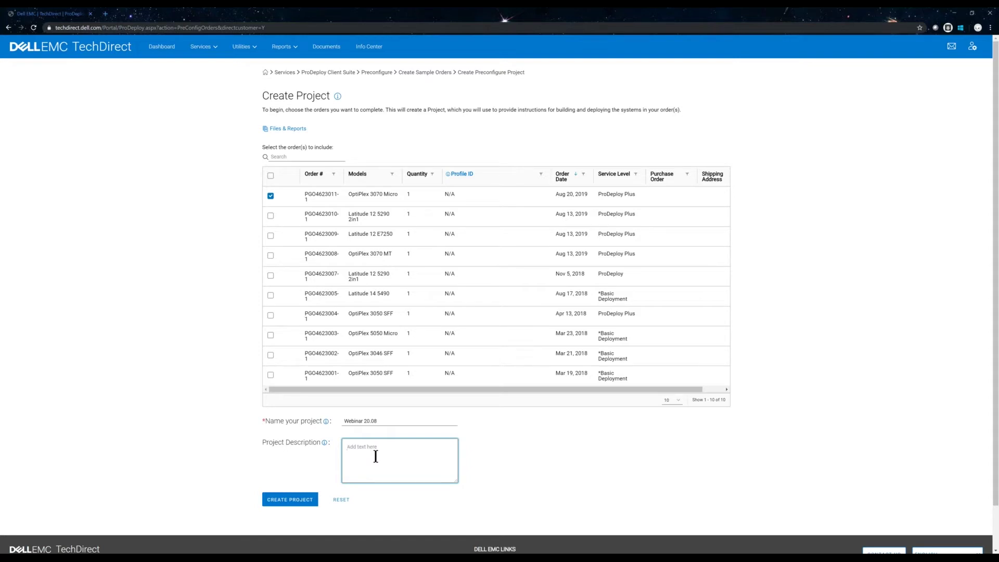
{"action": "type", "text": "Test-Bestellung für das Wbe"}
{"action": "key", "text": "BackSpace"}
{"action": "type", "text": "ebinar"}
{"action": "left_click", "coordinate": [277, 504]}
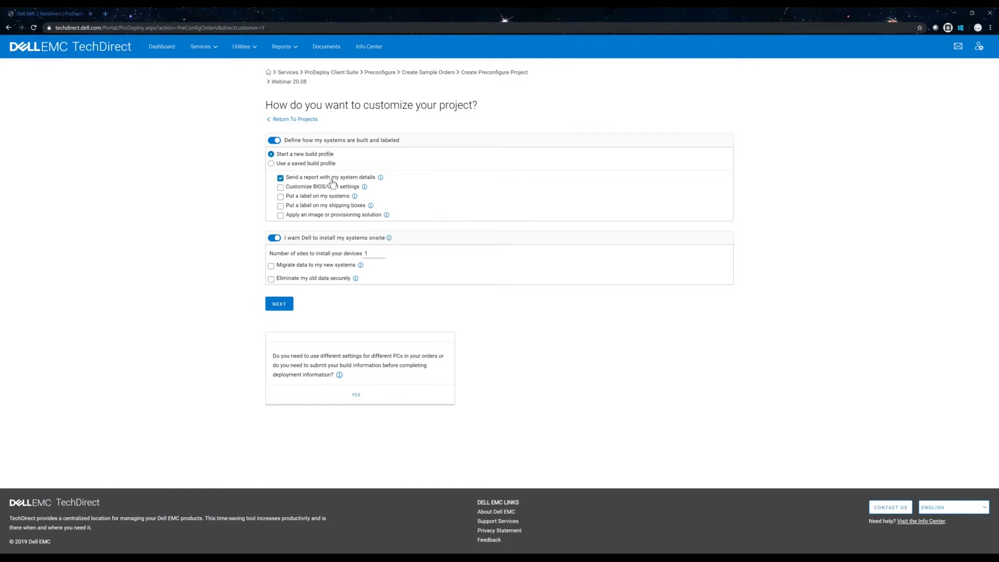
Step: Enable BIOS/UEFI customization, system labels, shipping box labels, and an image or provisioning solution in the new build profile
{"action": "left_click", "coordinate": [282, 188]}
{"action": "left_click", "coordinate": [280, 198]}
{"action": "left_click", "coordinate": [280, 206]}
{"action": "left_click", "coordinate": [281, 216]}
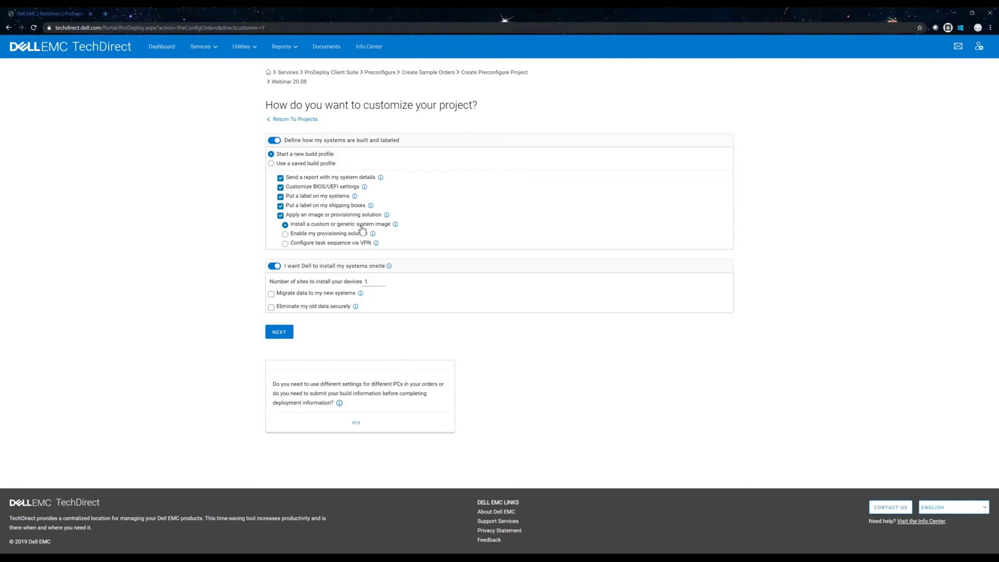
Step: Choose task sequence configuration via VPN as the provisioning method and review the onsite installation option
{"action": "left_click", "coordinate": [286, 235]}
{"action": "left_click", "coordinate": [286, 244]}
{"action": "mouse_move", "coordinate": [383, 241]}
{"action": "mouse_move", "coordinate": [377, 248]}
{"action": "left_click_drag", "start_coordinate": [401, 267], "coordinate": [260, 267]}
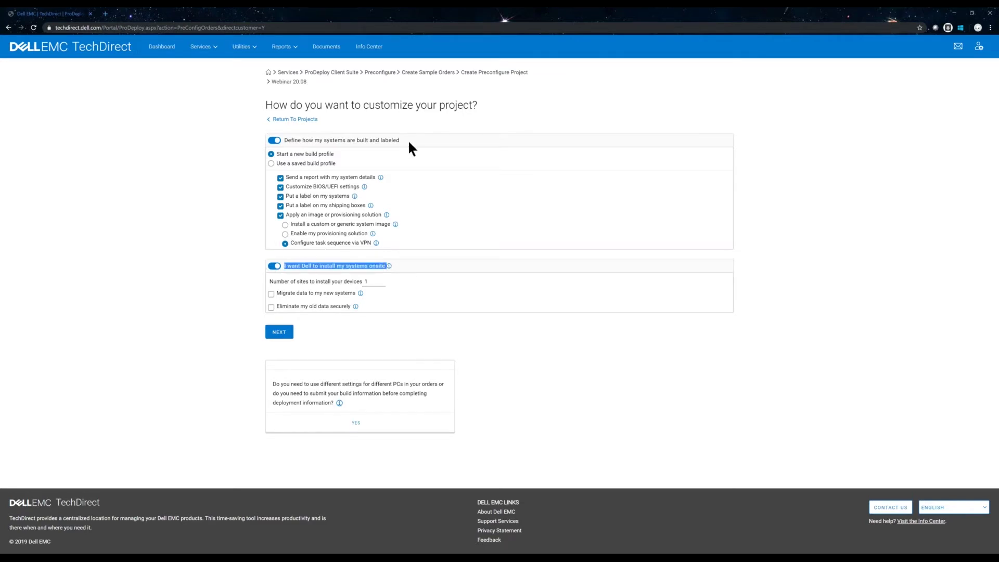
Step: Switch Dell's onsite installation off and back on for the project
{"action": "left_click_drag", "start_coordinate": [409, 142], "coordinate": [296, 140]}
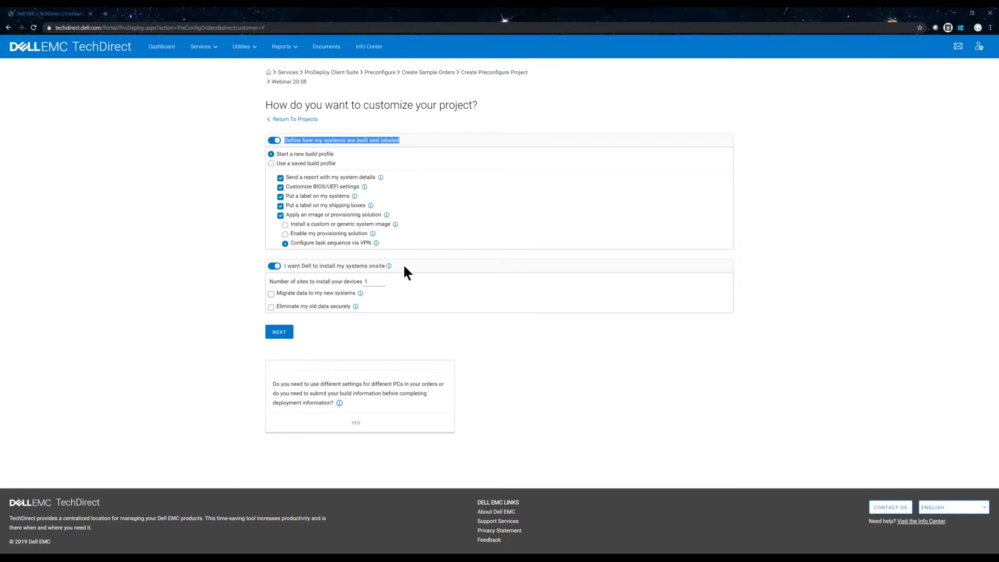
{"action": "left_click_drag", "start_coordinate": [404, 267], "coordinate": [293, 269]}
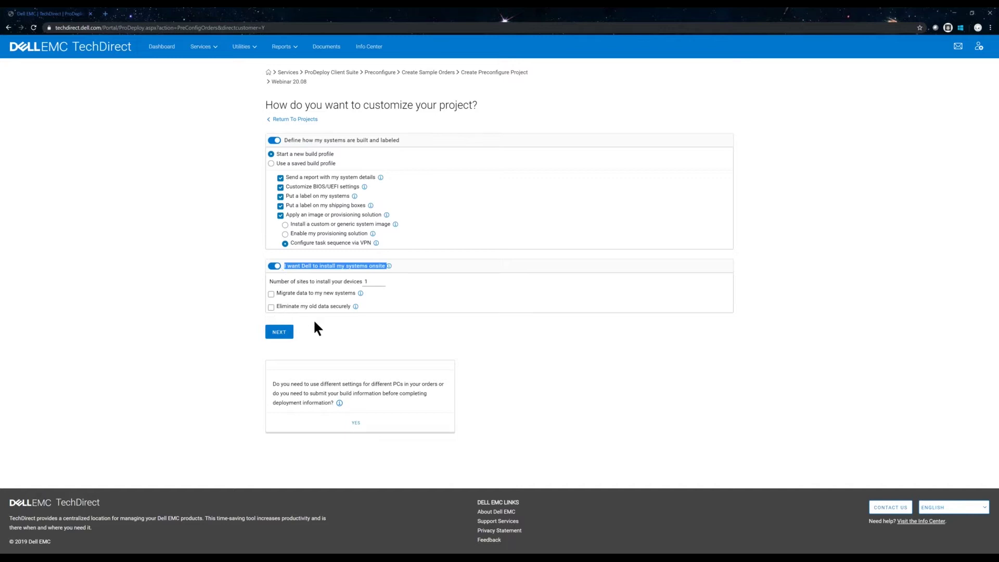
{"action": "left_click", "coordinate": [274, 266]}
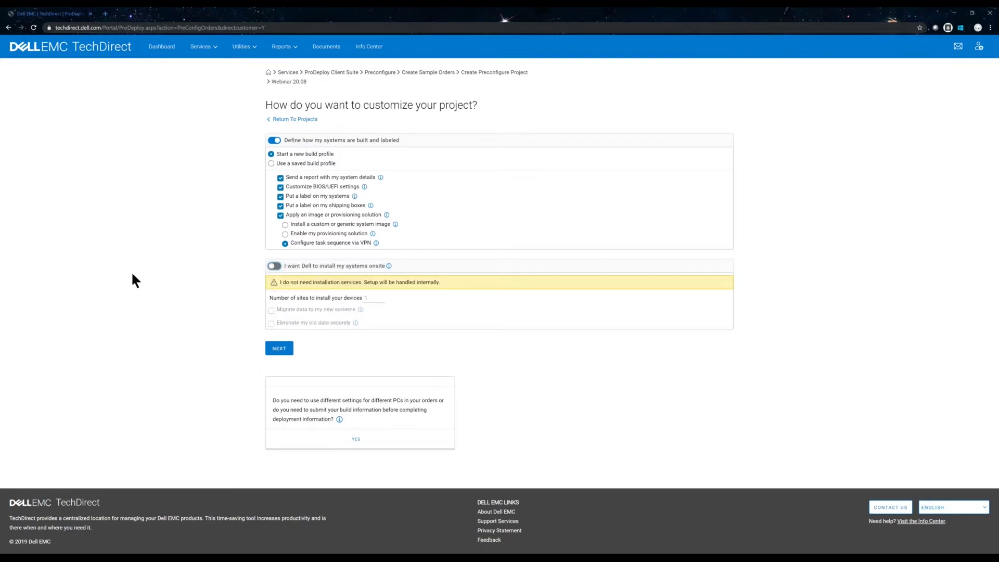
{"action": "left_click", "coordinate": [274, 267]}
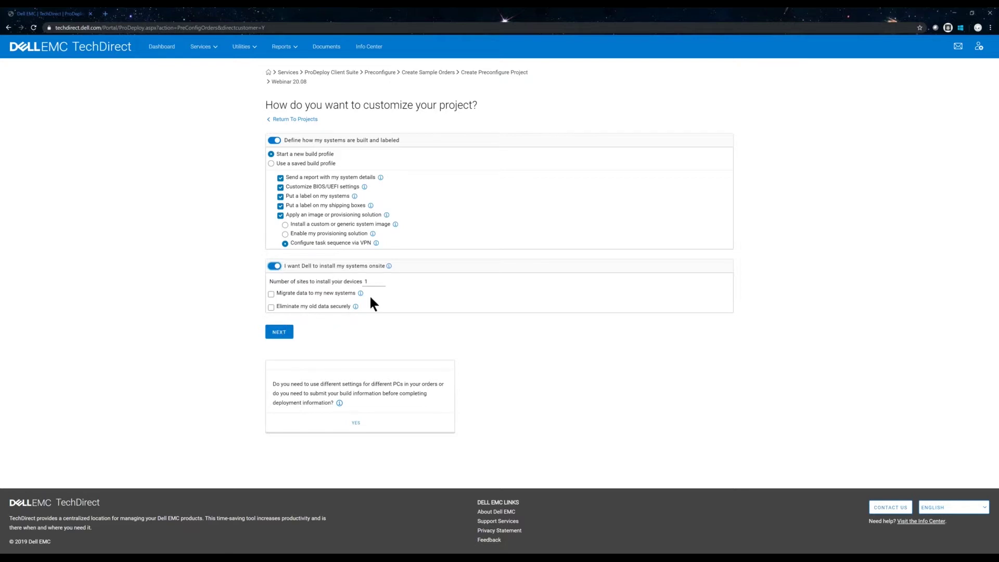
Step: Include data migration and secure elimination of old data in the onsite installation, and continue to the project workspace
{"action": "left_click", "coordinate": [271, 295]}
{"action": "left_click", "coordinate": [271, 310]}
{"action": "left_click", "coordinate": [271, 295]}
{"action": "left_click", "coordinate": [289, 338]}
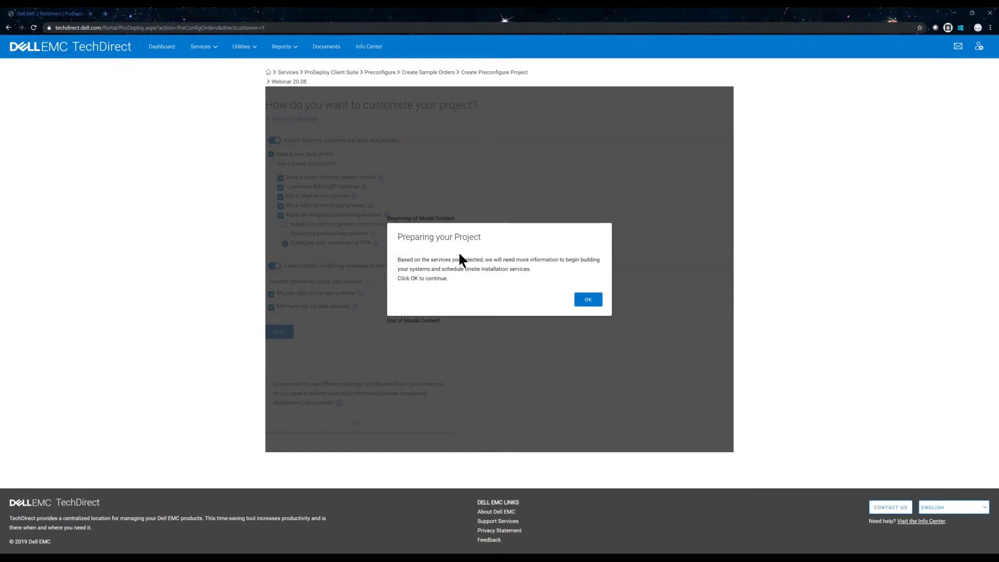
{"action": "triple_click", "coordinate": [444, 239]}
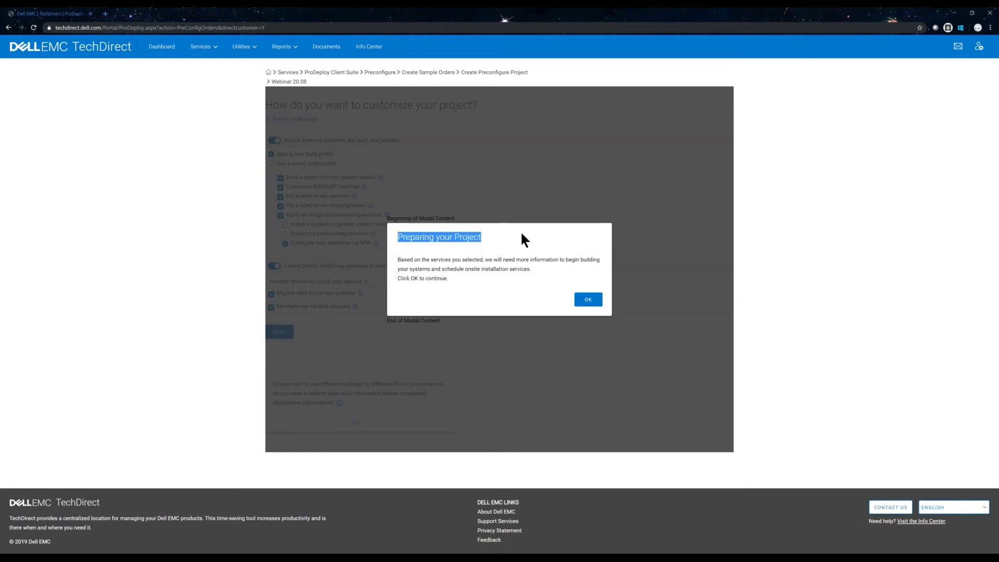
{"action": "left_click", "coordinate": [519, 256]}
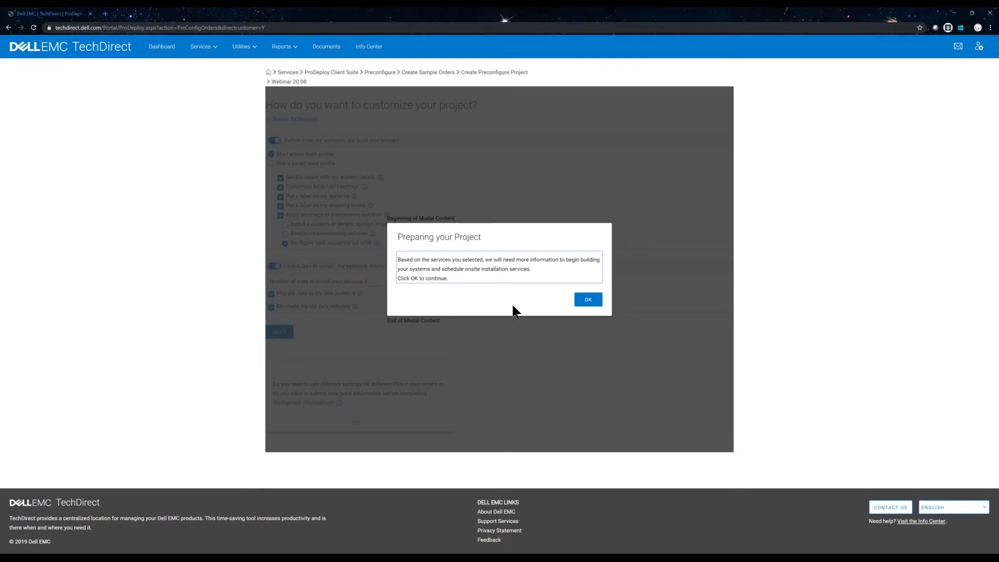
{"action": "left_click", "coordinate": [585, 299]}
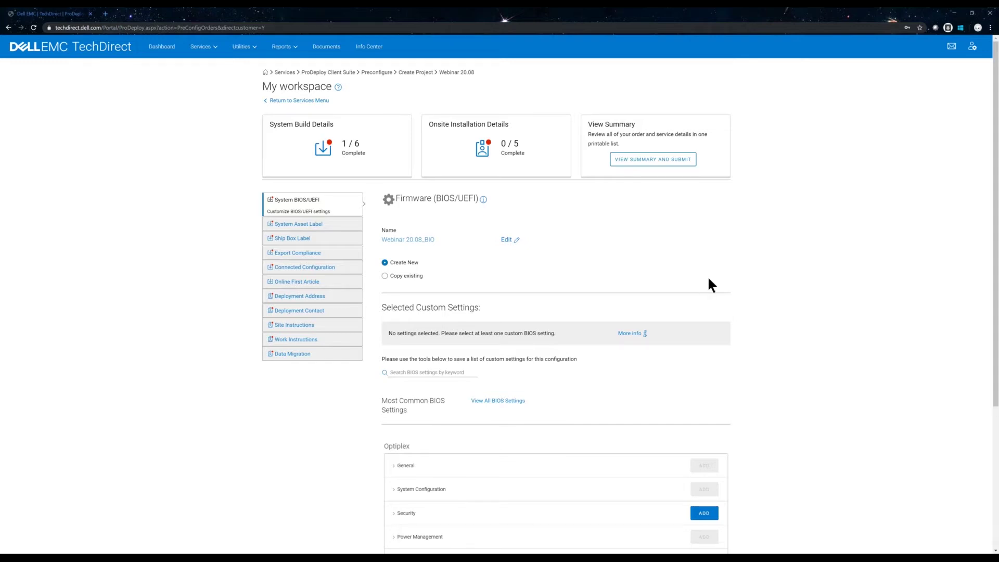
Step: Look over the workspace and the System Asset Label section, and return to System BIOS/UEFI with all BIOS settings listed
{"action": "scroll", "coordinate": [709, 279], "scroll_direction": "down", "scroll_amount": 3}
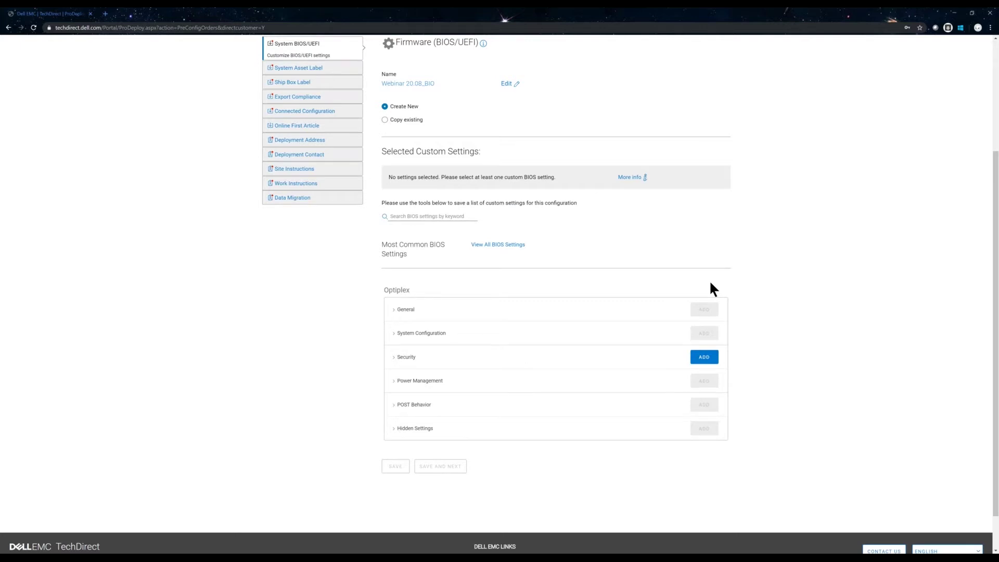
{"action": "scroll", "coordinate": [710, 280], "scroll_direction": "up", "scroll_amount": 3}
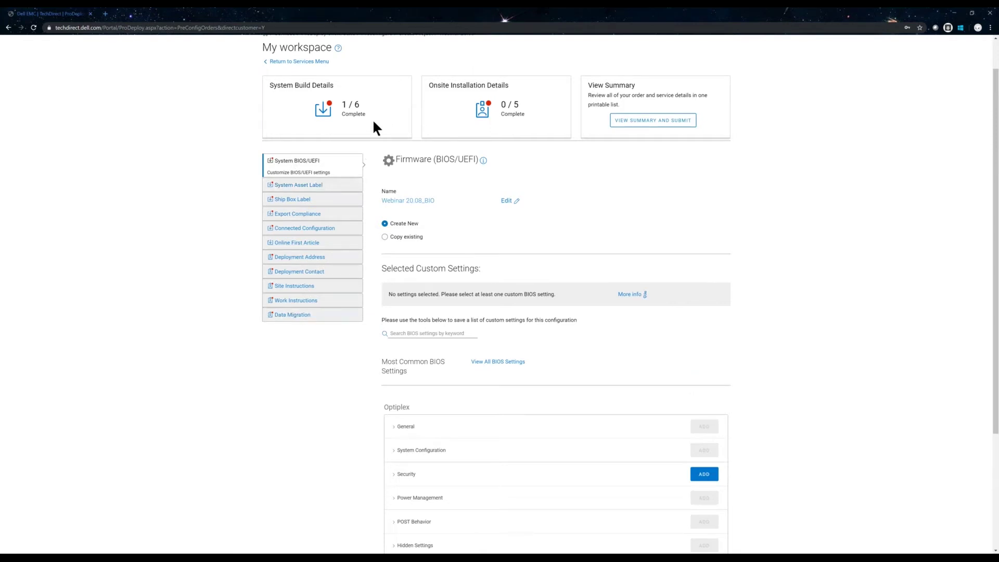
{"action": "left_click", "coordinate": [295, 186]}
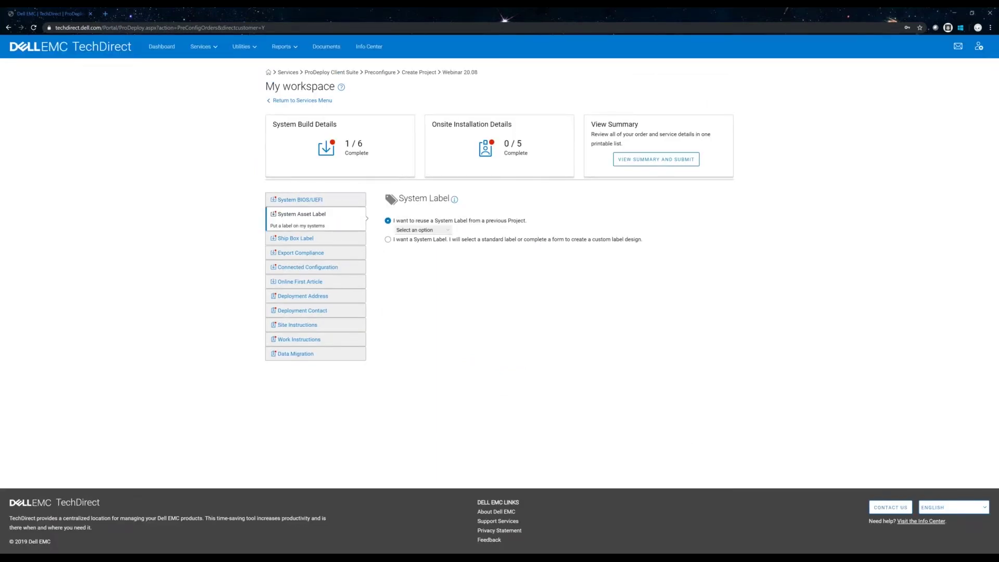
{"action": "left_click", "coordinate": [346, 201]}
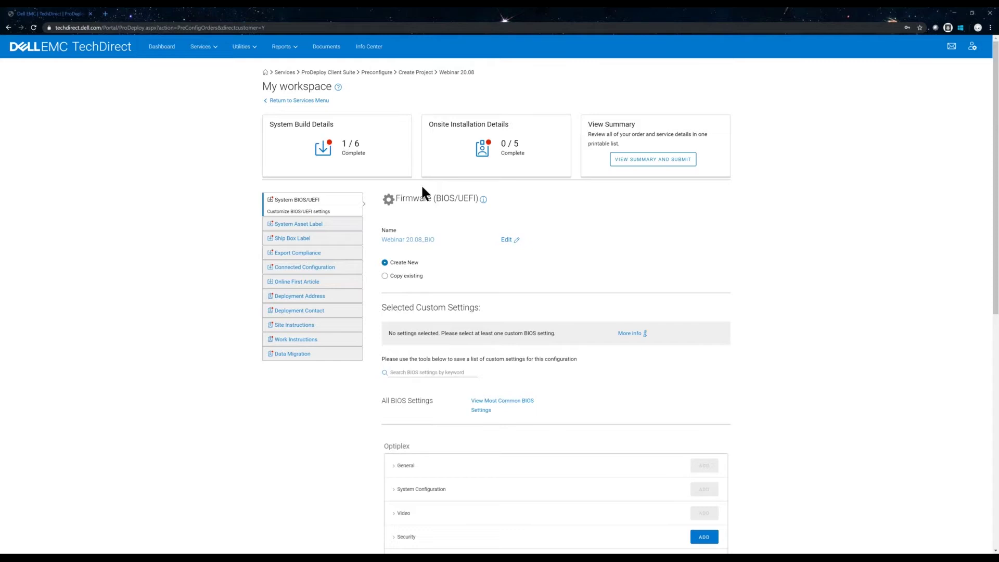
Step: Rename the BIOS/UEFI firmware configuration as "Desktop-BIOS"
{"action": "left_click_drag", "start_coordinate": [397, 197], "coordinate": [498, 199]}
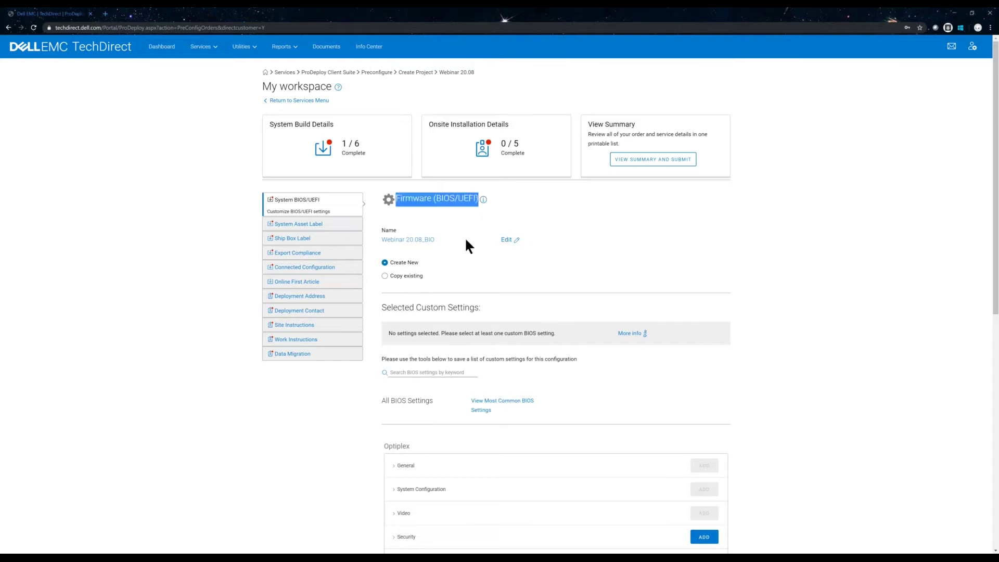
{"action": "scroll", "coordinate": [466, 242], "scroll_direction": "down", "scroll_amount": 1}
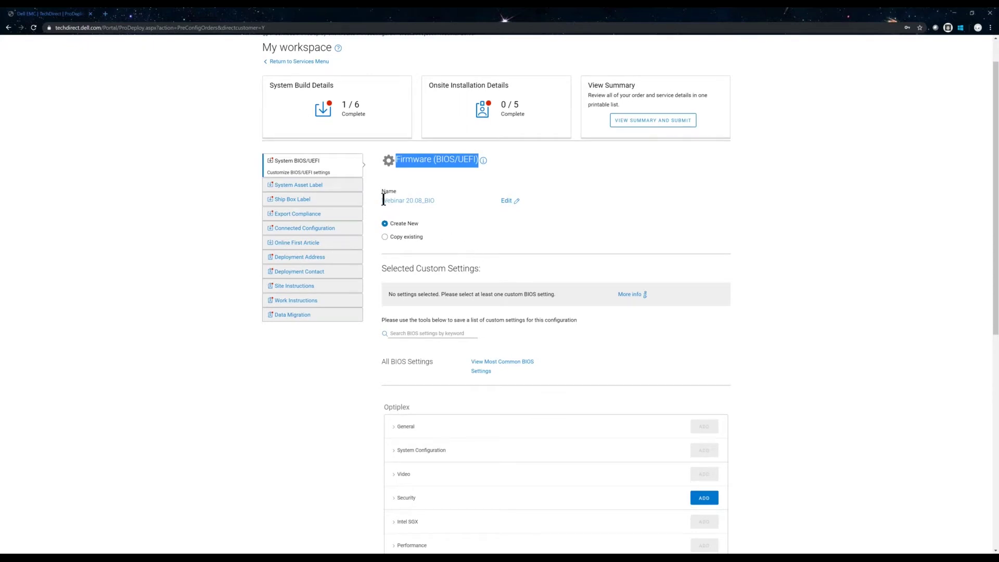
{"action": "left_click_drag", "start_coordinate": [386, 199], "coordinate": [437, 205]}
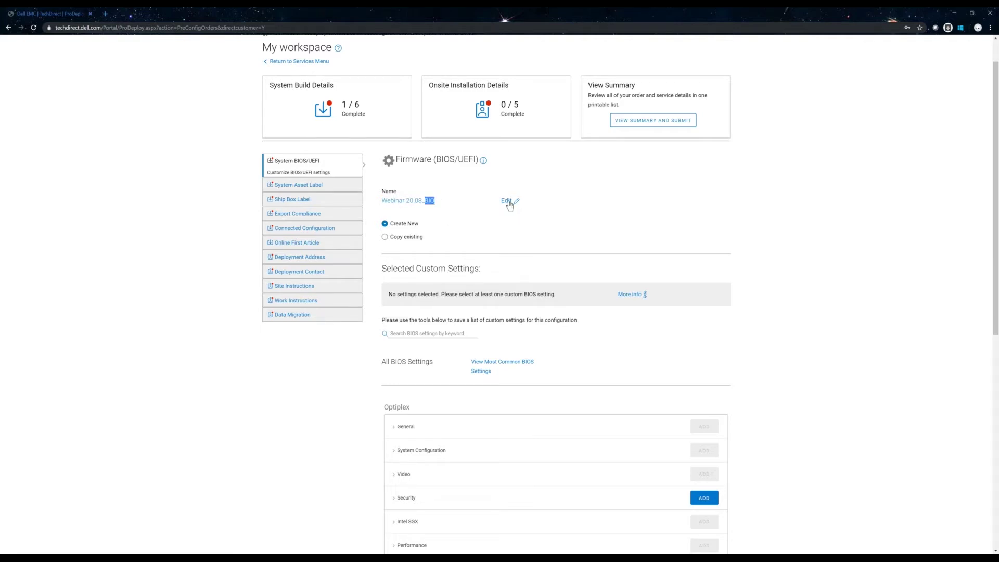
{"action": "triple_click", "coordinate": [382, 199]}
{"action": "left_click", "coordinate": [461, 220]}
{"action": "left_click", "coordinate": [506, 201]}
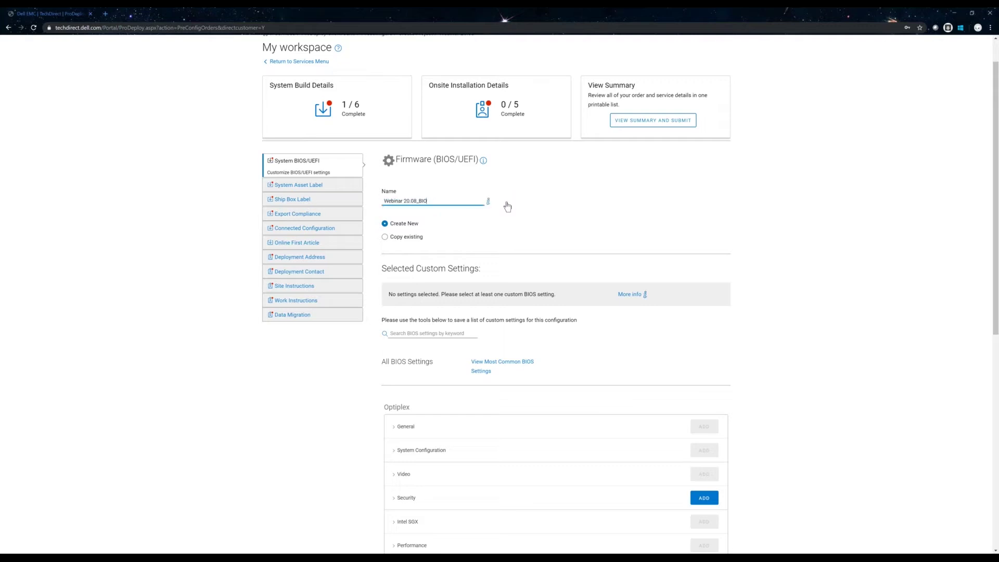
{"action": "key", "text": "ctrl+a"}
{"action": "type", "text": "Desktoi"}
{"action": "type", "text": "op"}
{"action": "type", "text": "op"}
{"action": "type", "text": "-BIOS"}
{"action": "left_click", "coordinate": [508, 226]}
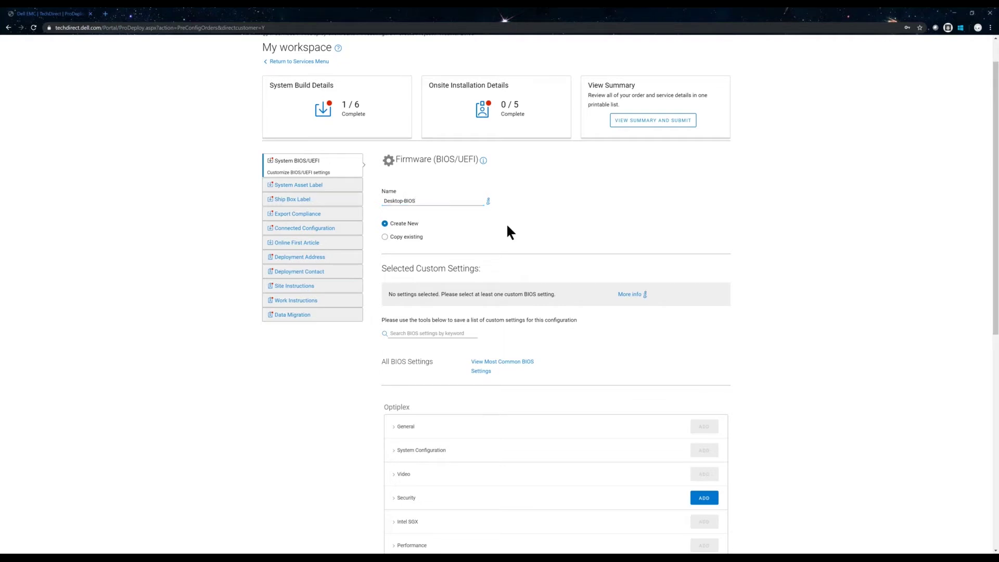
Step: Review the Create New option, the selected custom settings area and the full list of OptiPlex BIOS categories
{"action": "triple_click", "coordinate": [386, 223]}
{"action": "left_click", "coordinate": [413, 233]}
{"action": "scroll", "coordinate": [517, 294], "scroll_direction": "down", "scroll_amount": 1}
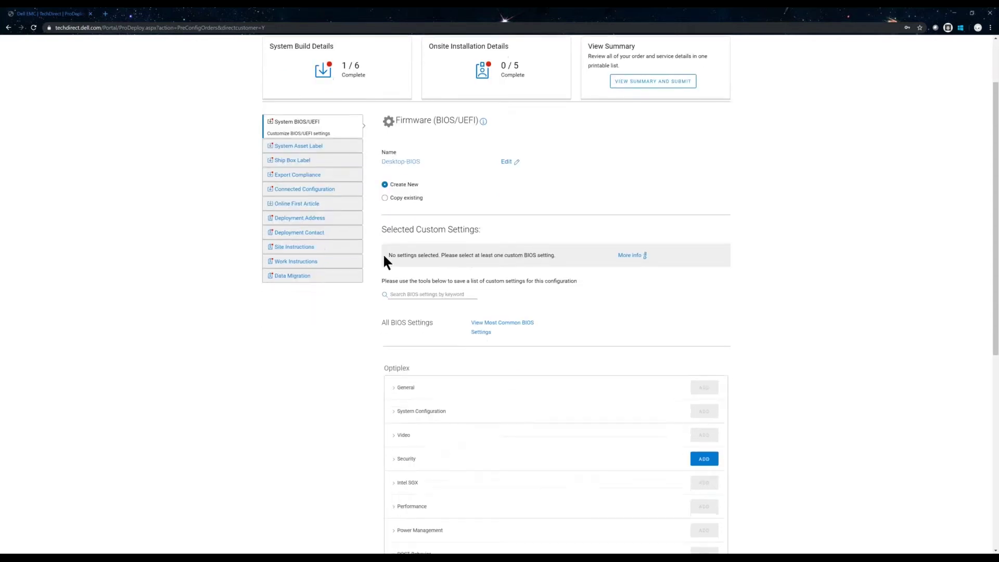
{"action": "left_click_drag", "start_coordinate": [386, 254], "coordinate": [646, 251]}
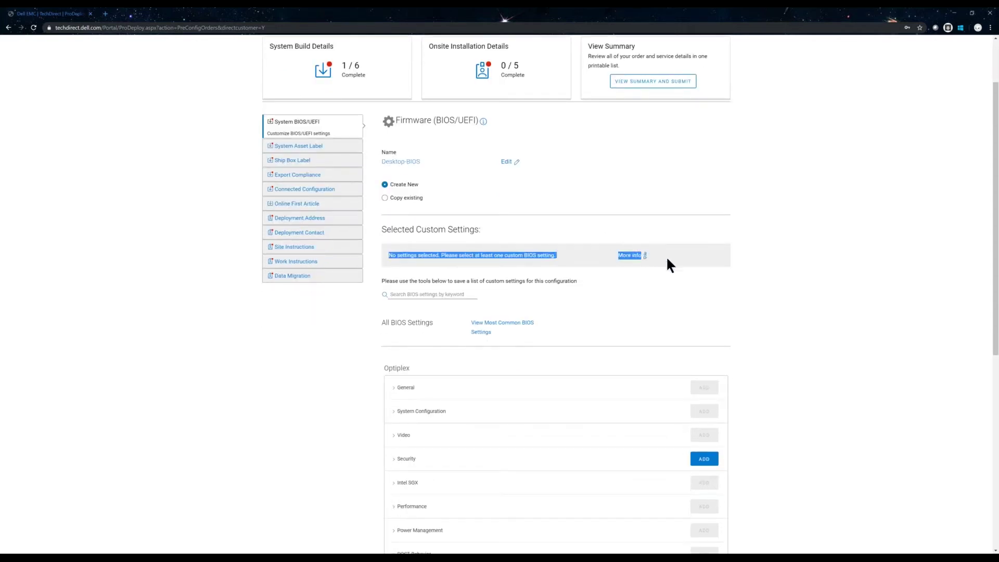
{"action": "left_click", "coordinate": [629, 311]}
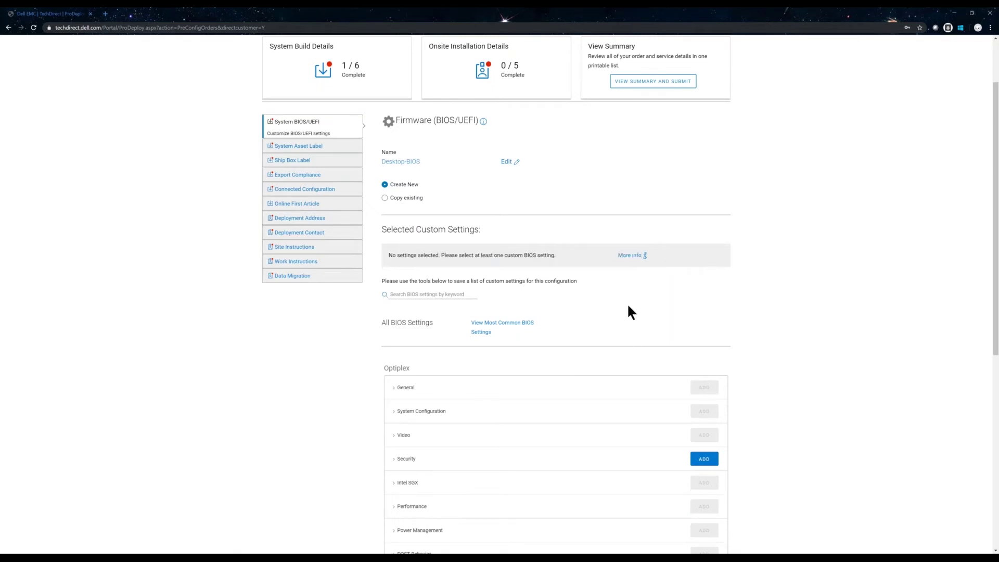
{"action": "scroll", "coordinate": [628, 310], "scroll_direction": "down", "scroll_amount": 3}
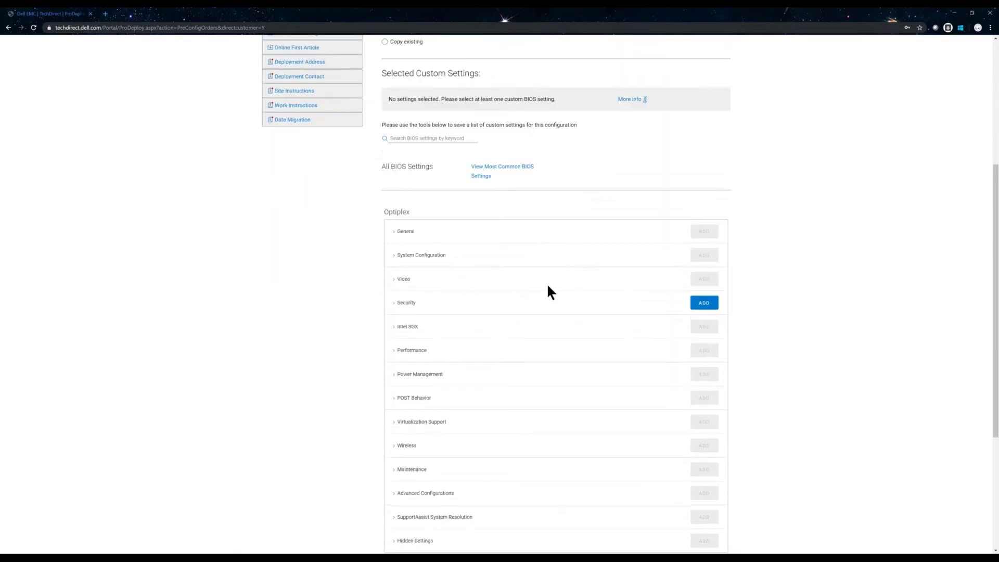
{"action": "scroll", "coordinate": [547, 286], "scroll_direction": "down", "scroll_amount": 3}
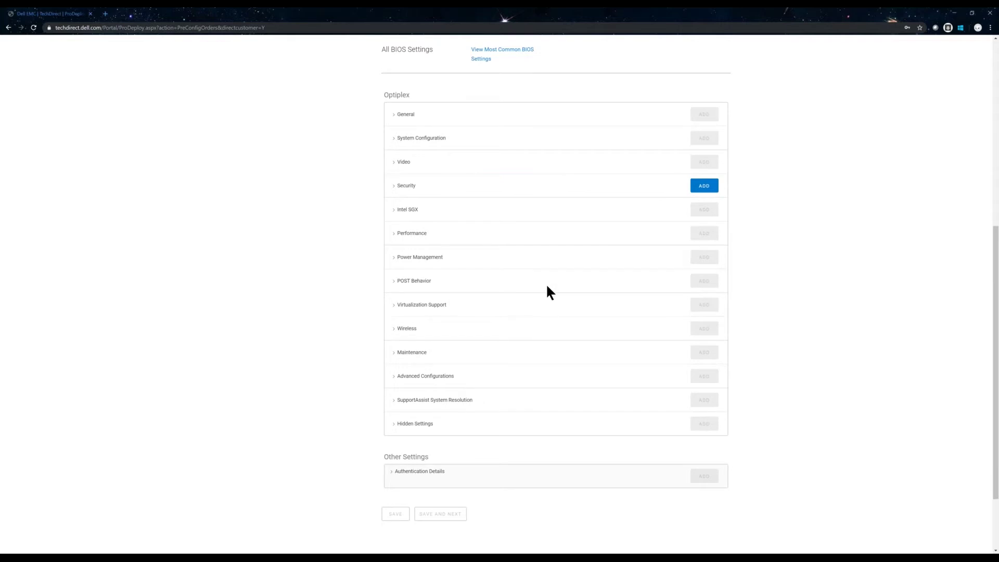
{"action": "scroll", "coordinate": [546, 287], "scroll_direction": "up", "scroll_amount": 1}
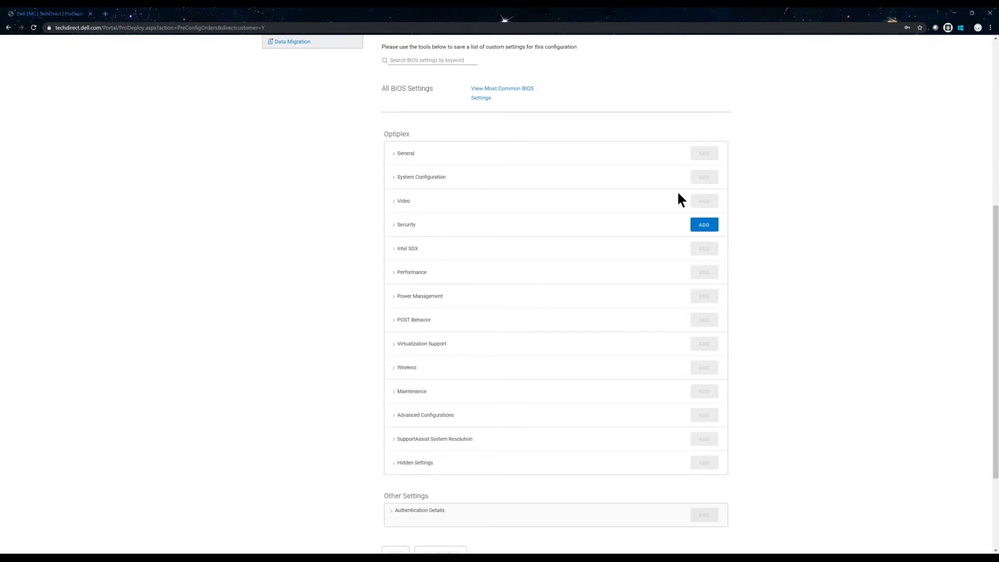
Step: Examine the available General and System Configuration BIOS settings for the OptiPlex, collapsing each category after viewing
{"action": "left_click", "coordinate": [394, 155]}
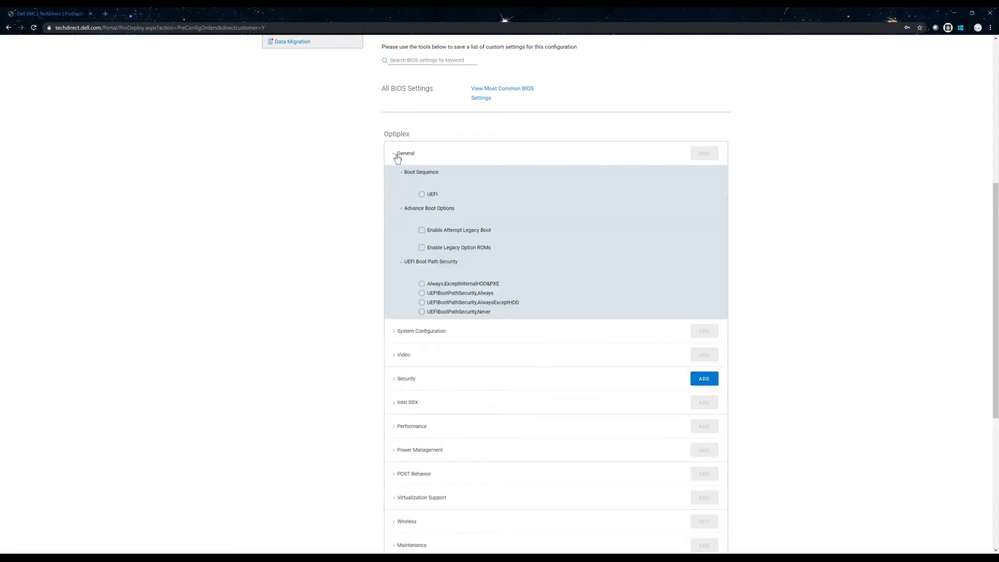
{"action": "left_click", "coordinate": [395, 155]}
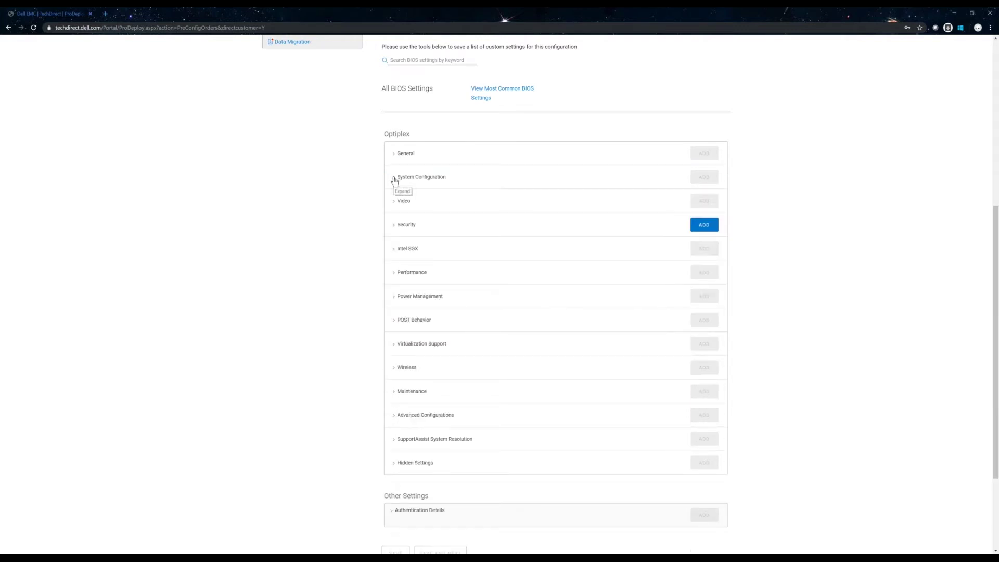
{"action": "left_click", "coordinate": [395, 178]}
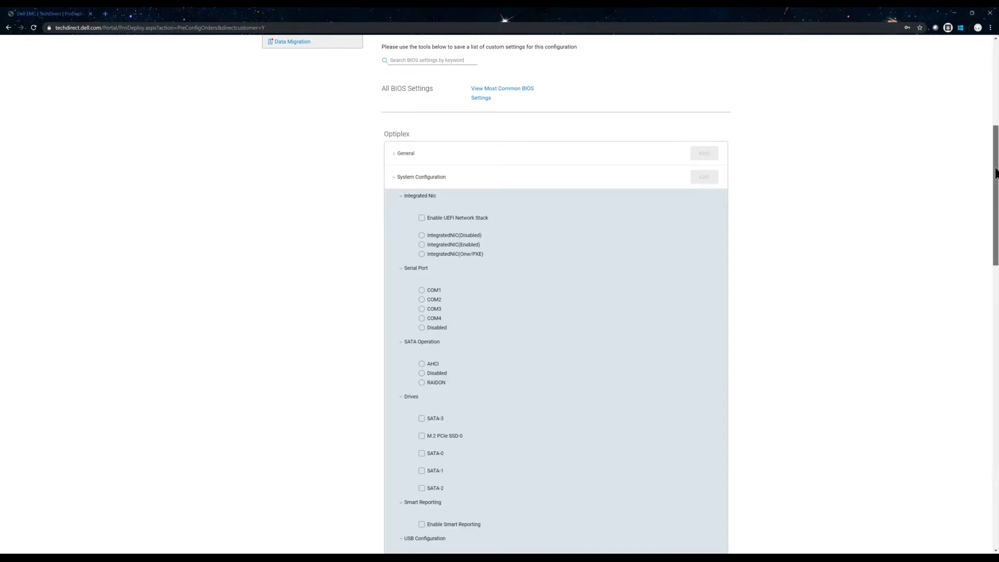
{"action": "left_click_drag", "start_coordinate": [995, 184], "coordinate": [979, 319]}
{"action": "scroll", "coordinate": [991, 190], "scroll_direction": "up", "scroll_amount": 10}
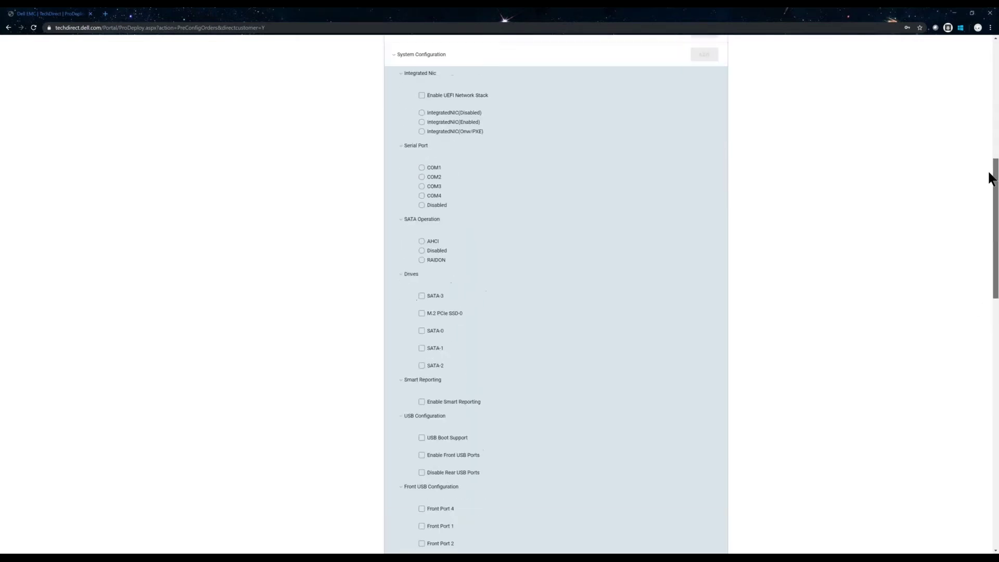
{"action": "left_click", "coordinate": [395, 125]}
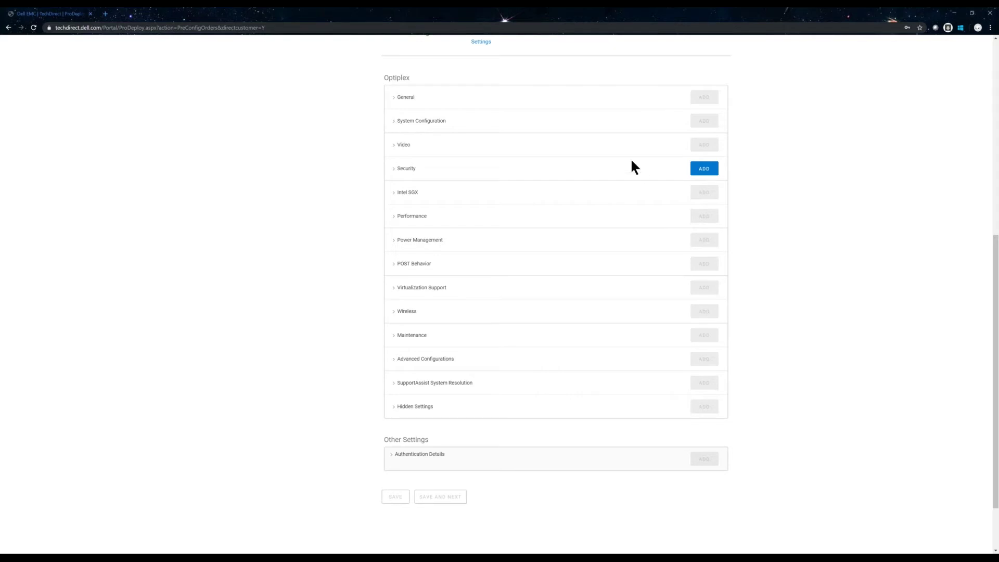
Step: Examine the OptiPlex BIOS options in the Security category and the Power Management category
{"action": "left_click", "coordinate": [400, 171]}
{"action": "scroll", "coordinate": [446, 211], "scroll_direction": "down", "scroll_amount": 7}
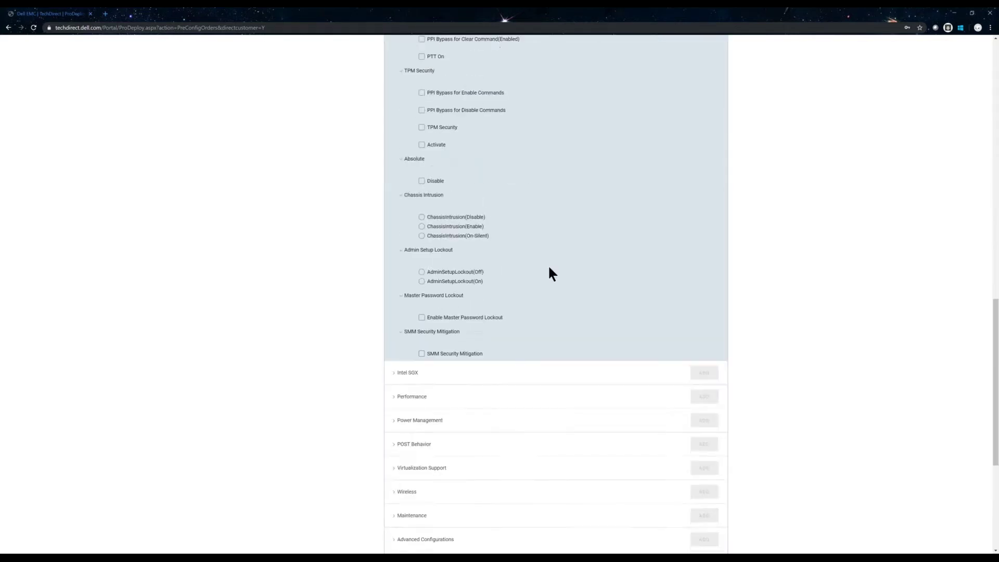
{"action": "scroll", "coordinate": [549, 265], "scroll_direction": "up", "scroll_amount": 8}
{"action": "left_click_drag", "start_coordinate": [410, 207], "coordinate": [414, 208]}
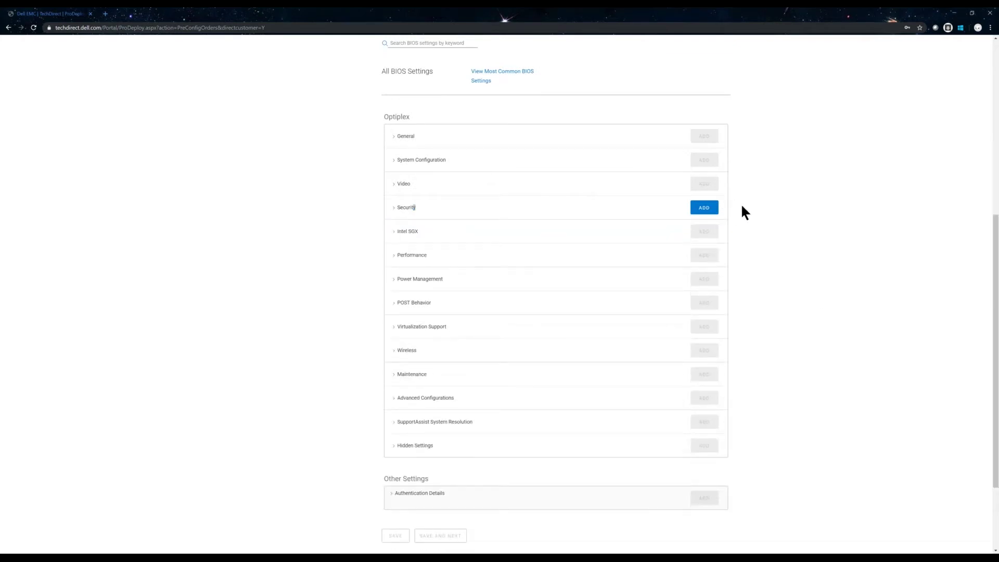
{"action": "scroll", "coordinate": [464, 231], "scroll_direction": "up", "scroll_amount": 1}
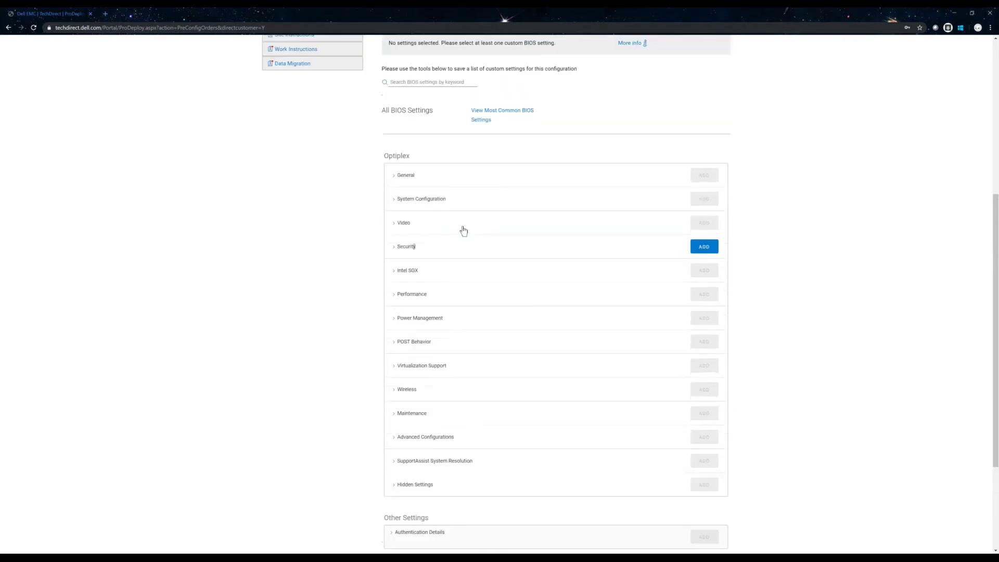
{"action": "left_click", "coordinate": [400, 251]}
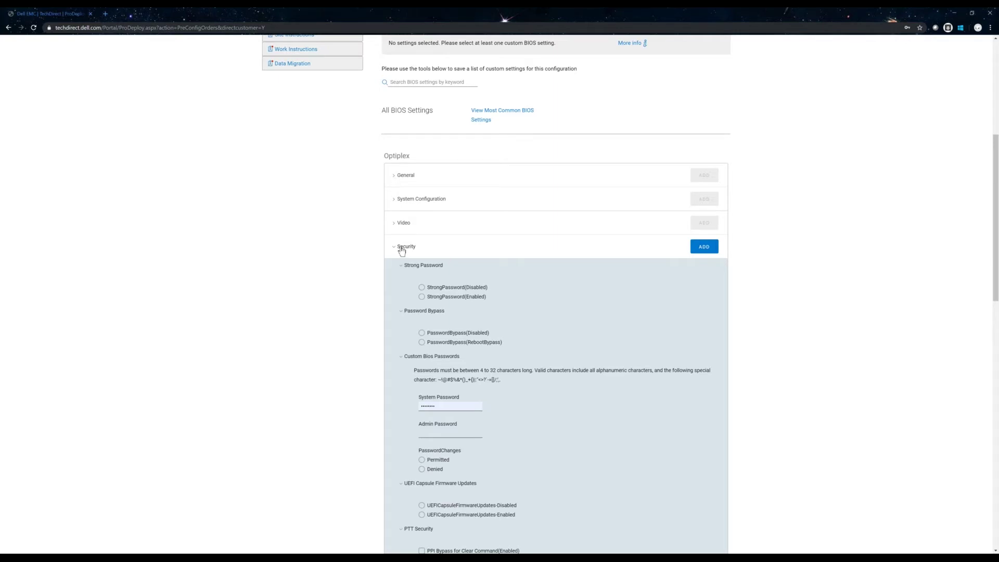
{"action": "left_click", "coordinate": [402, 250]}
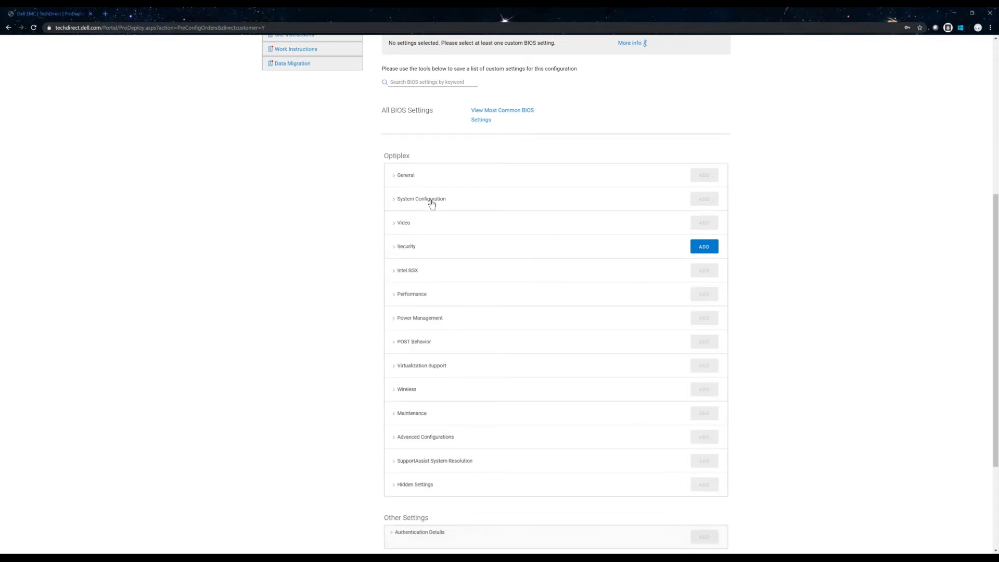
{"action": "left_click", "coordinate": [428, 324]}
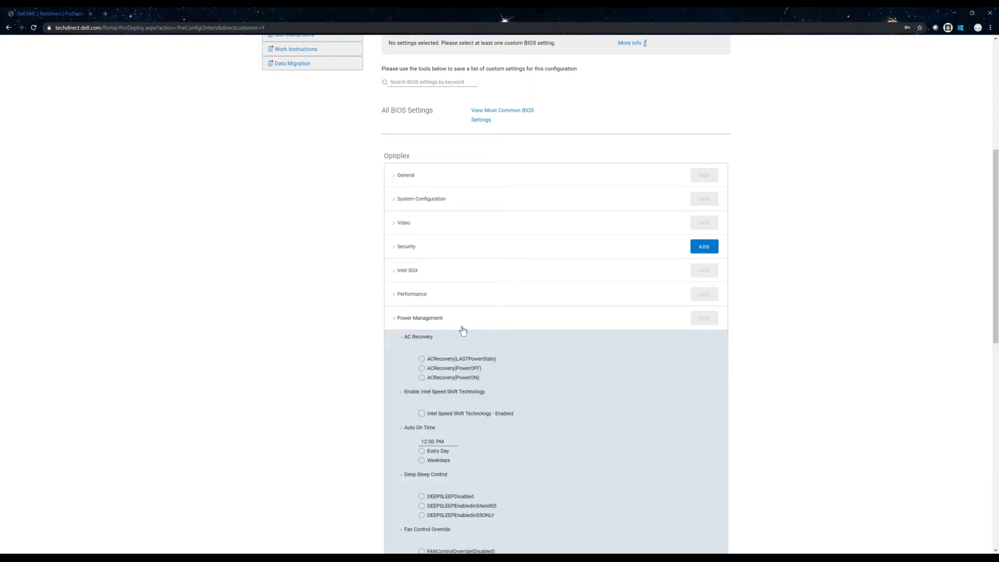
{"action": "scroll", "coordinate": [463, 331], "scroll_direction": "down", "scroll_amount": 2}
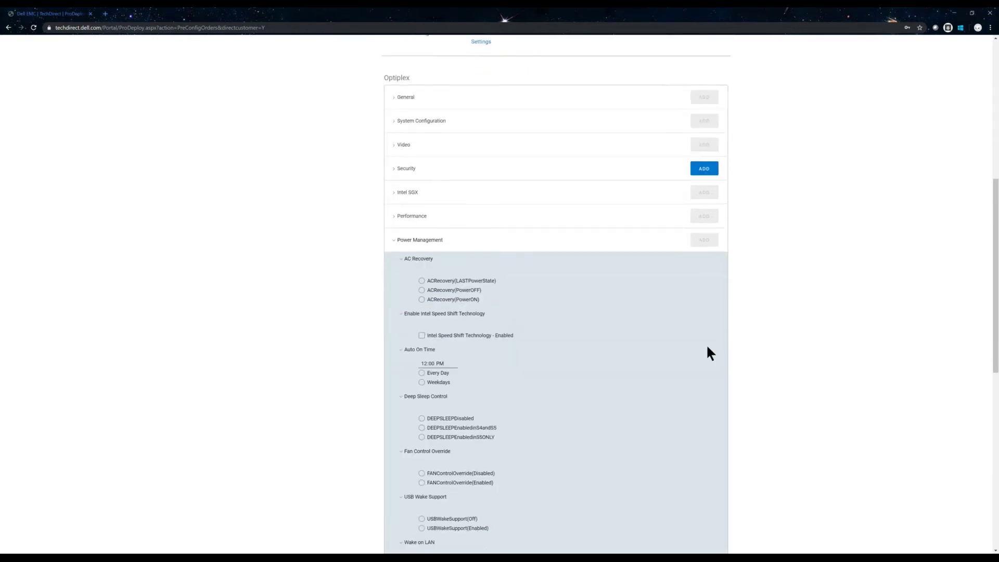
Step: Set Wake on LAN to LANwithPXEBoot in the Power Management category and add it to the selected custom settings
{"action": "scroll", "coordinate": [654, 367], "scroll_direction": "down", "scroll_amount": 4}
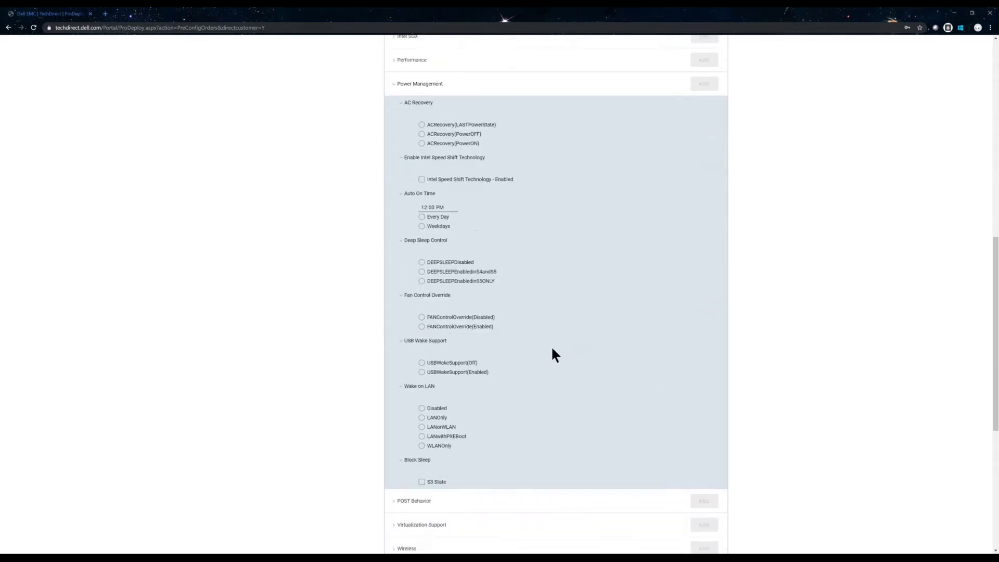
{"action": "scroll", "coordinate": [553, 354], "scroll_direction": "down", "scroll_amount": 2}
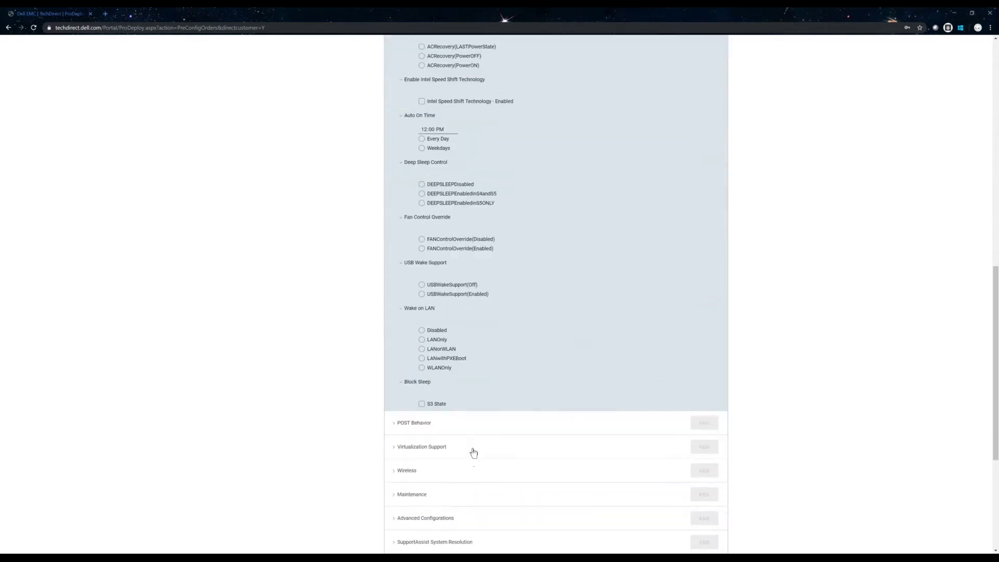
{"action": "left_click", "coordinate": [436, 362]}
{"action": "scroll", "coordinate": [728, 371], "scroll_direction": "up", "scroll_amount": 6}
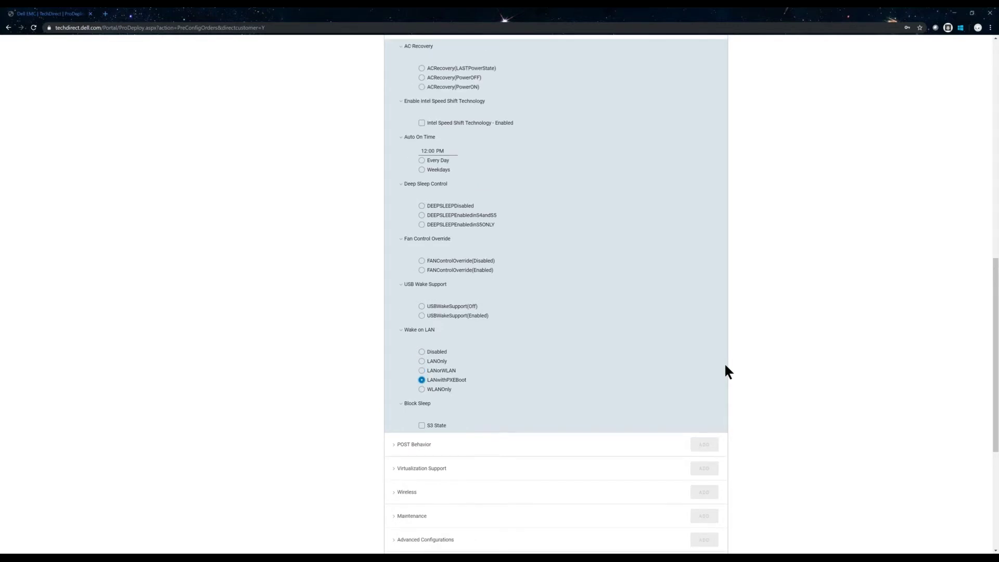
{"action": "left_click", "coordinate": [710, 318]}
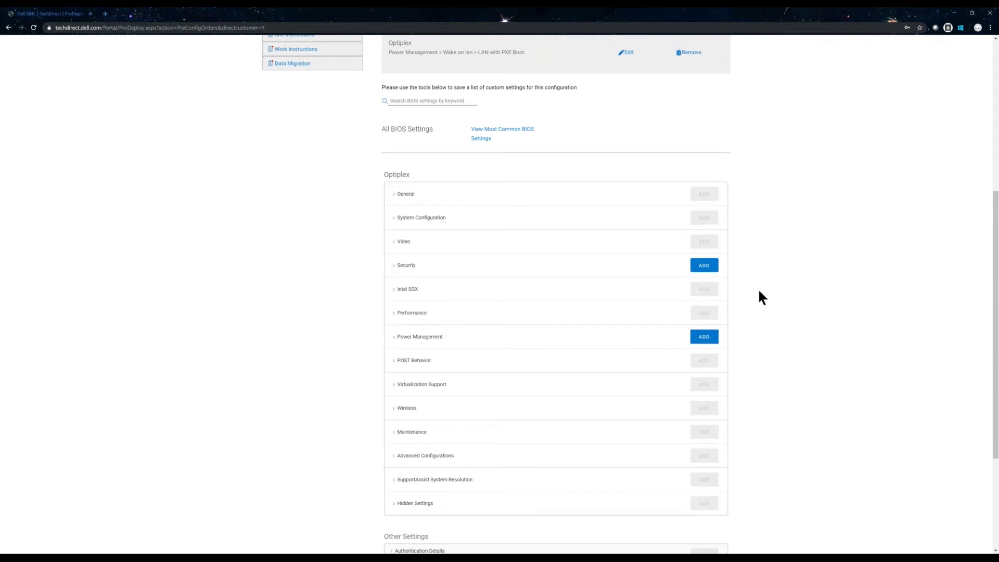
{"action": "scroll", "coordinate": [758, 297], "scroll_direction": "up", "scroll_amount": 2}
{"action": "left_click_drag", "start_coordinate": [683, 133], "coordinate": [708, 129]}
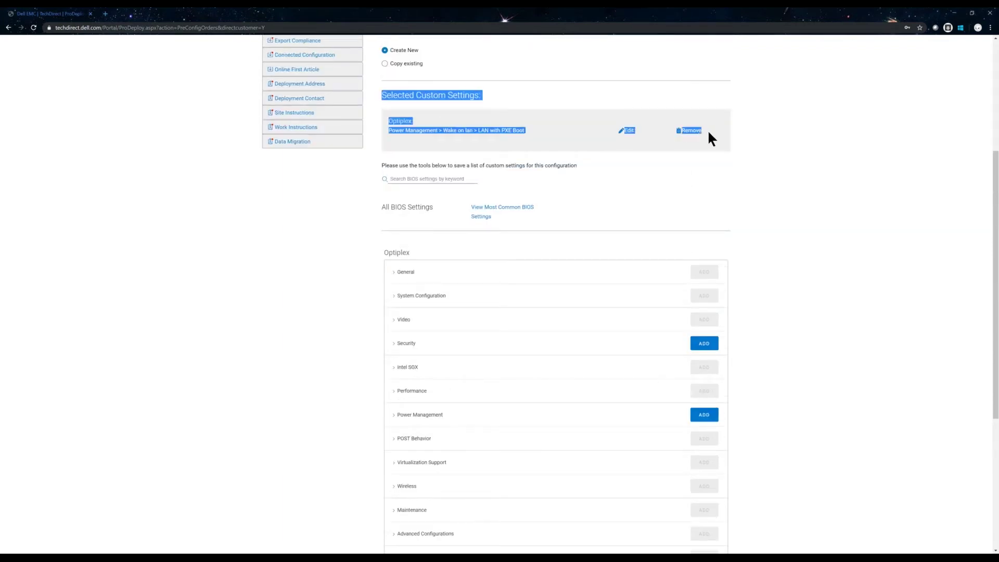
{"action": "left_click", "coordinate": [727, 201]}
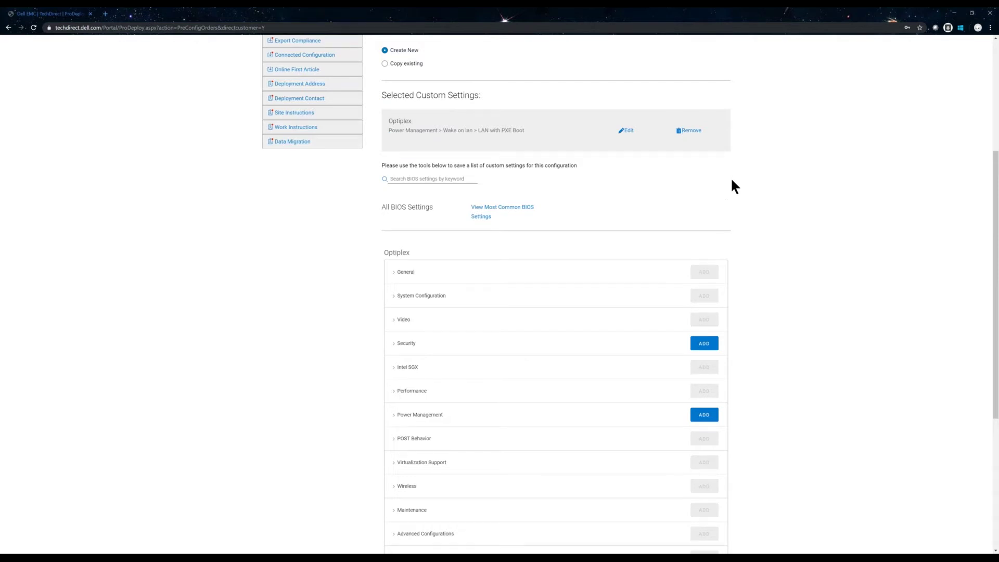
Step: Turn on Intel Virtualization Technology in the Virtualization Support category and add it to the selected custom settings
{"action": "scroll", "coordinate": [715, 236], "scroll_direction": "down", "scroll_amount": 2}
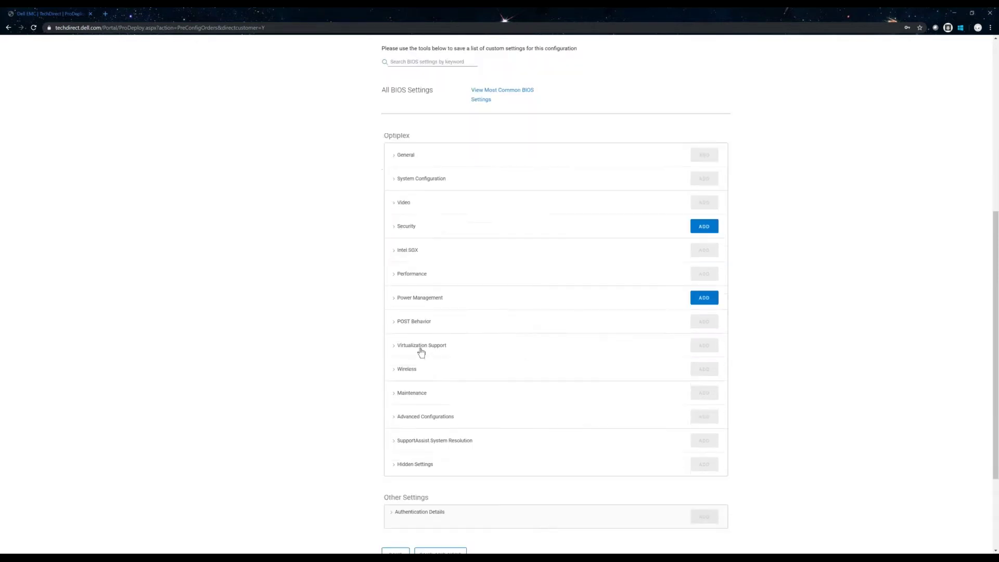
{"action": "left_click", "coordinate": [422, 386]}
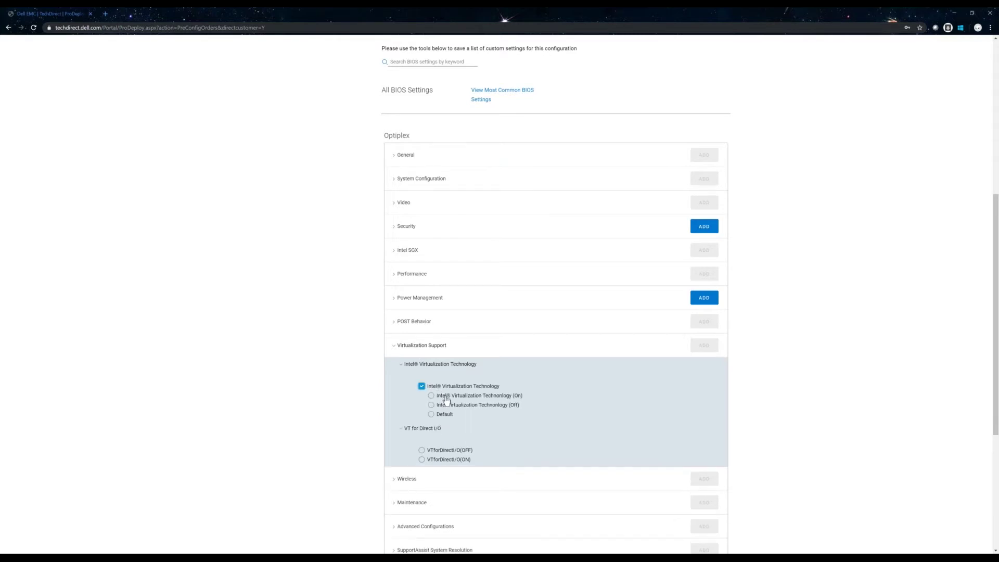
{"action": "left_click", "coordinate": [446, 398]}
{"action": "left_click", "coordinate": [449, 347]}
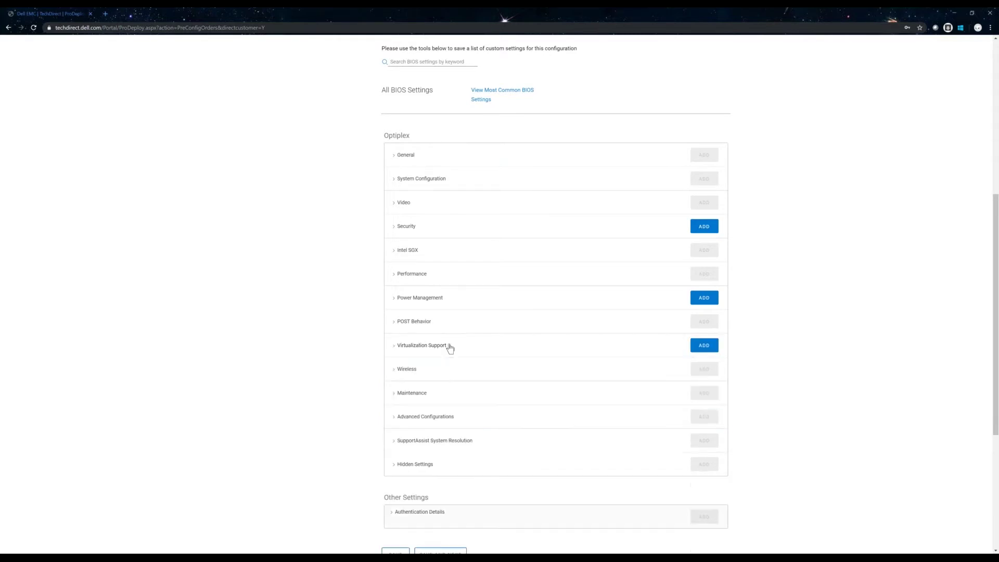
{"action": "scroll", "coordinate": [518, 373], "scroll_direction": "up", "scroll_amount": 1}
{"action": "scroll", "coordinate": [517, 372], "scroll_direction": "down", "scroll_amount": 4}
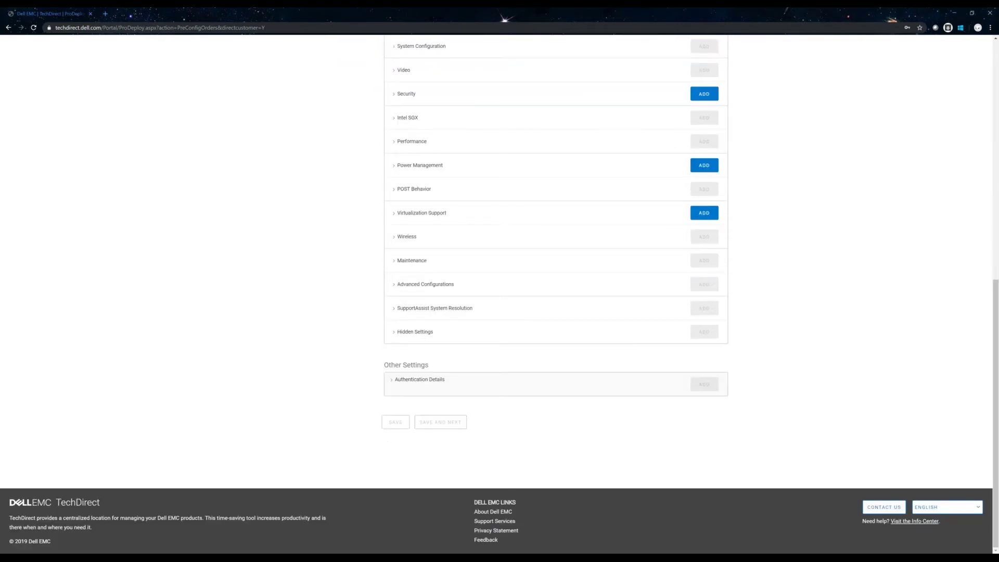
{"action": "scroll", "coordinate": [611, 396], "scroll_direction": "up", "scroll_amount": 7}
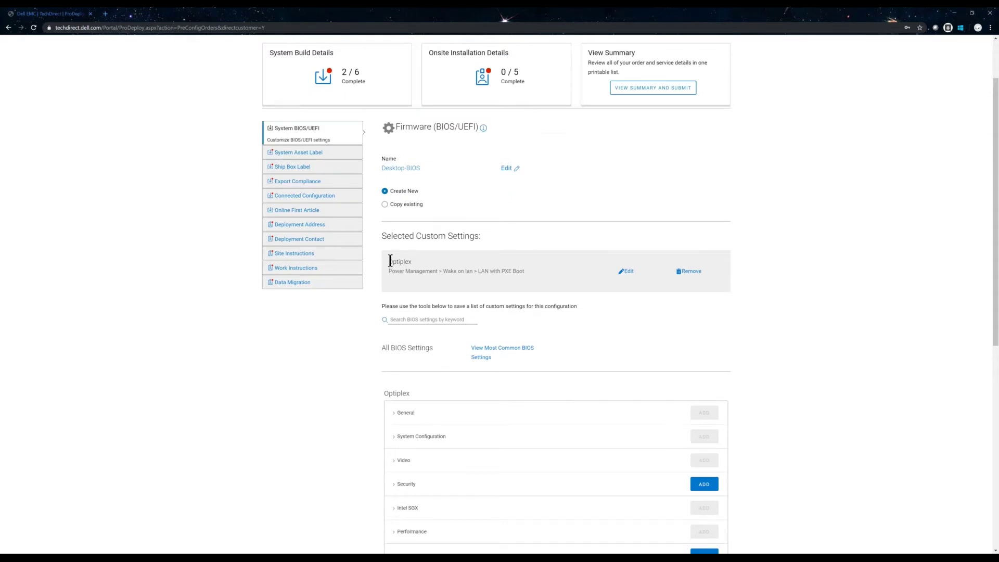
{"action": "left_click_drag", "start_coordinate": [380, 236], "coordinate": [707, 272]}
{"action": "left_click", "coordinate": [456, 285]}
{"action": "scroll", "coordinate": [693, 363], "scroll_direction": "down", "scroll_amount": 2}
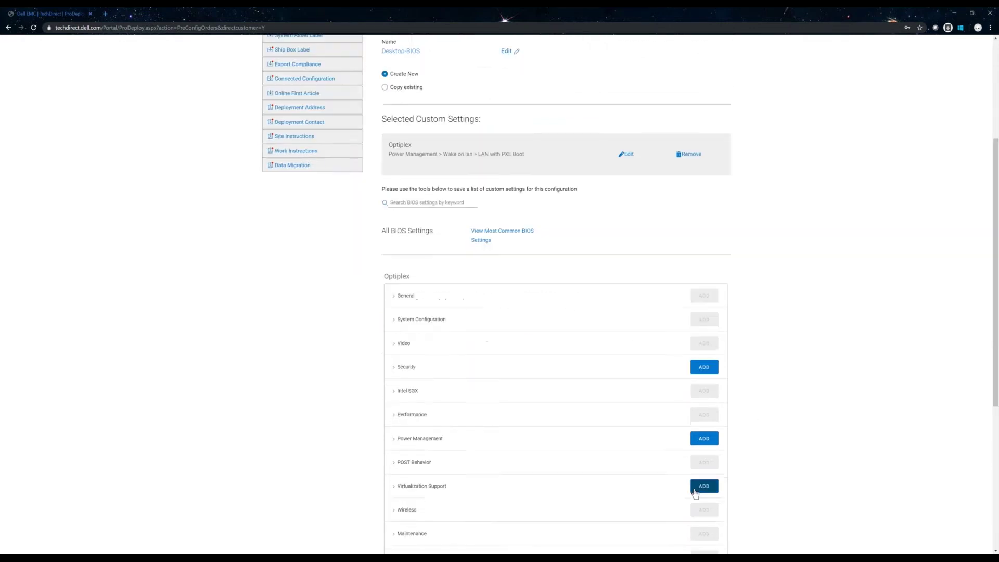
{"action": "left_click", "coordinate": [694, 488]}
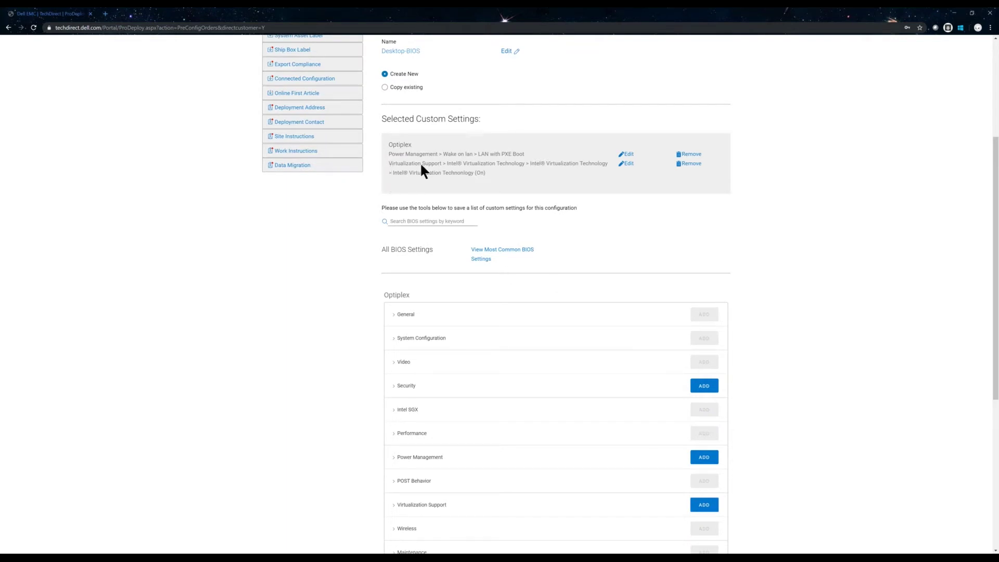
{"action": "left_click_drag", "start_coordinate": [421, 166], "coordinate": [399, 163]}
{"action": "left_click", "coordinate": [511, 178]}
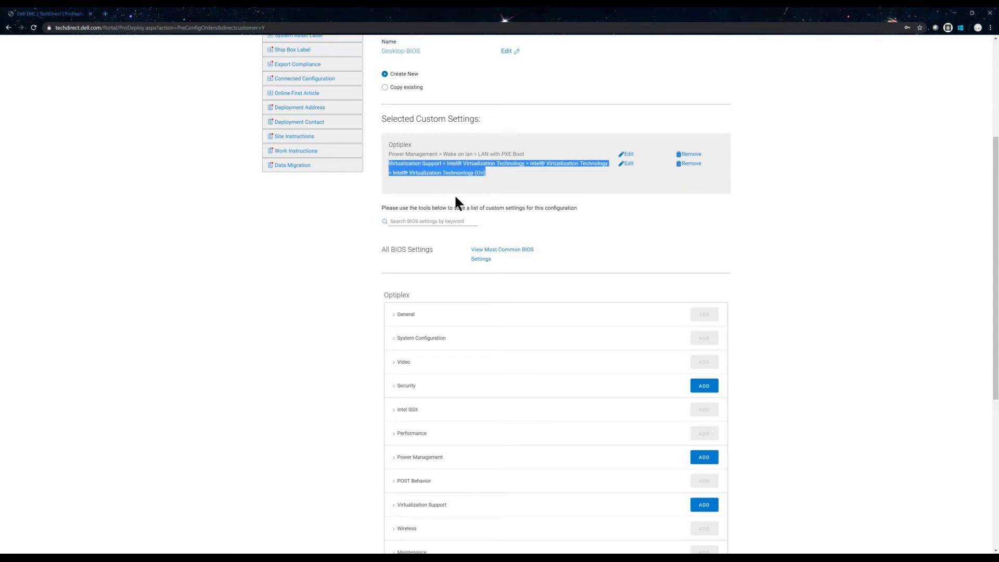
{"action": "left_click", "coordinate": [508, 193]}
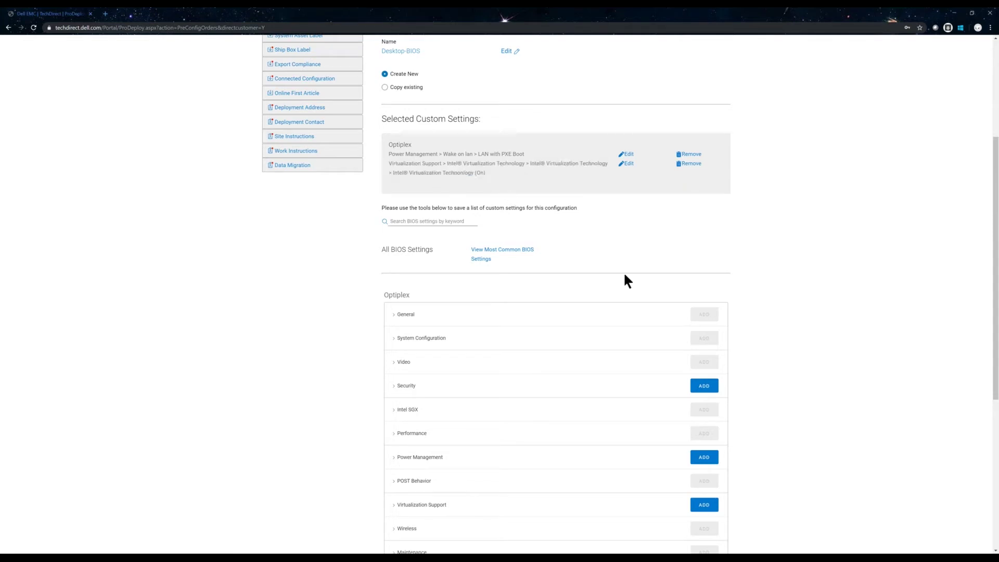
Step: Save the BIOS/UEFI configuration and review its selected custom settings
{"action": "scroll", "coordinate": [513, 440], "scroll_direction": "down", "scroll_amount": 5}
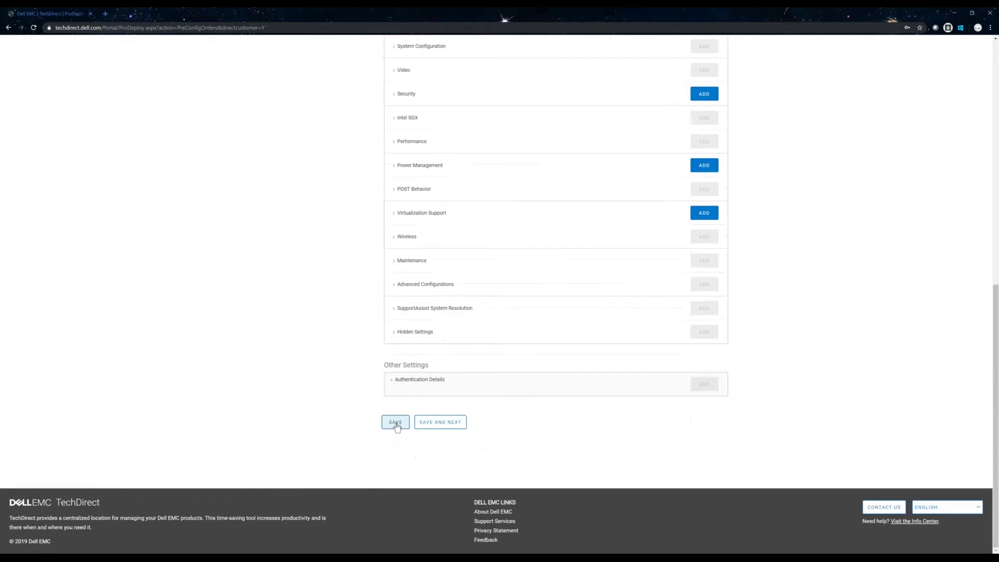
{"action": "left_click", "coordinate": [396, 424]}
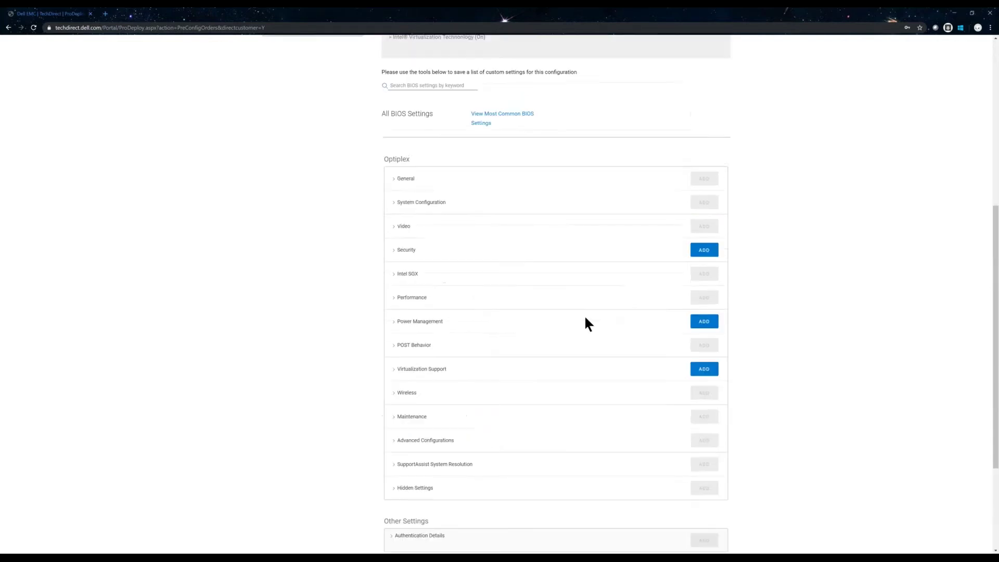
{"action": "left_click_drag", "start_coordinate": [388, 123], "coordinate": [701, 165]}
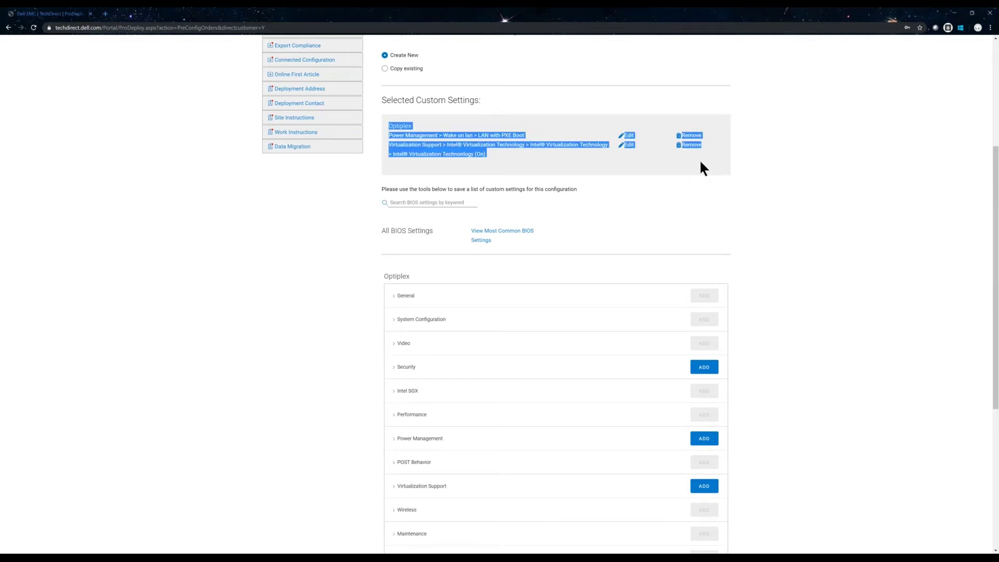
{"action": "scroll", "coordinate": [699, 158], "scroll_direction": "up", "scroll_amount": 3}
{"action": "left_click", "coordinate": [511, 284]}
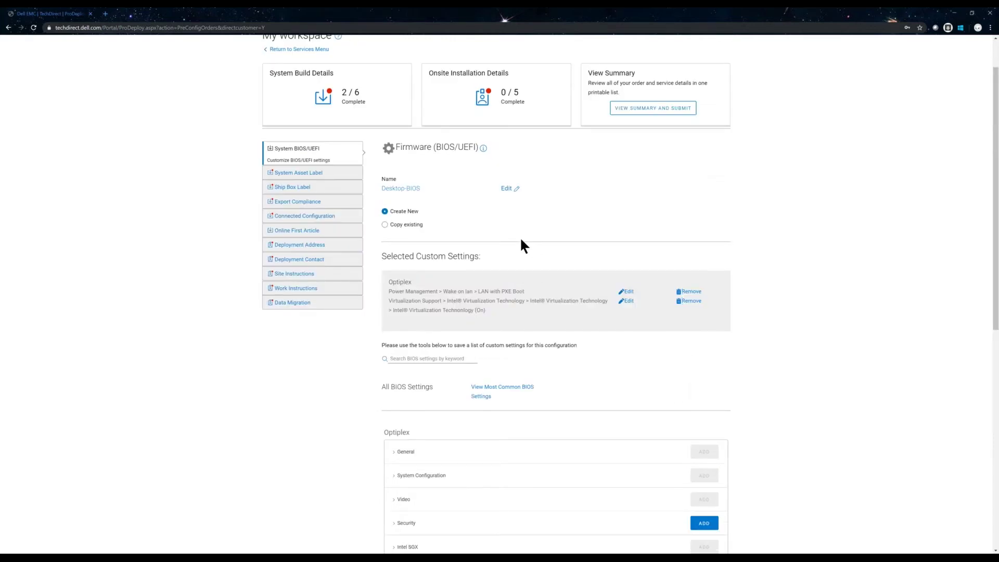
{"action": "scroll", "coordinate": [555, 334], "scroll_direction": "down", "scroll_amount": 3}
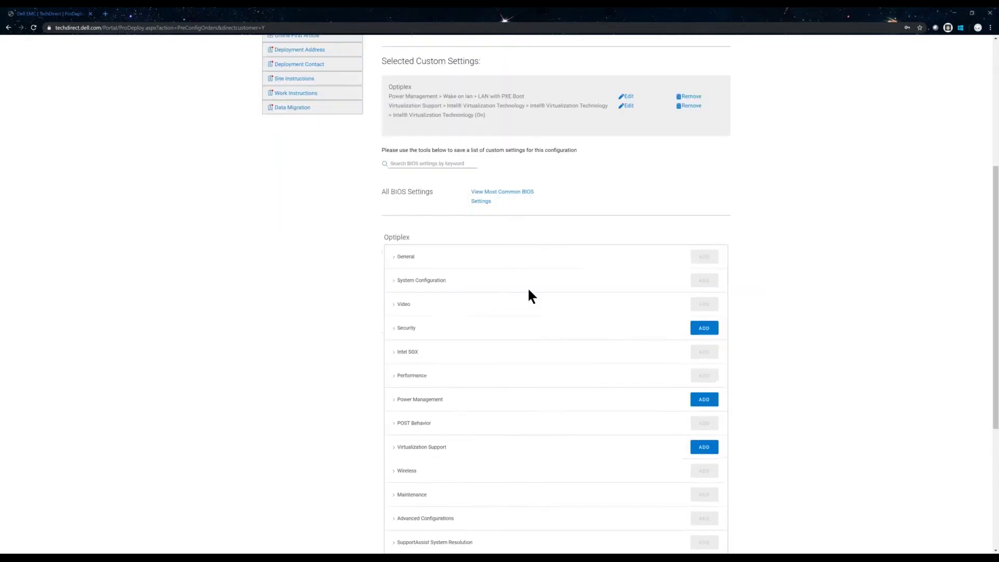
{"action": "scroll", "coordinate": [531, 292], "scroll_direction": "up", "scroll_amount": 3}
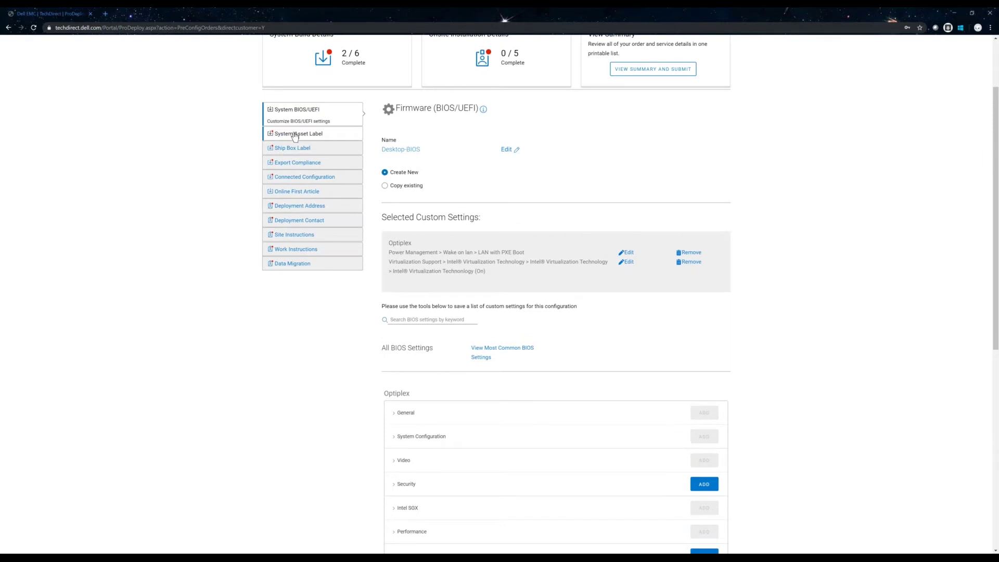
Step: Open the System Asset Label section and view the labels from previous projects that can be reused
{"action": "left_click", "coordinate": [295, 135]}
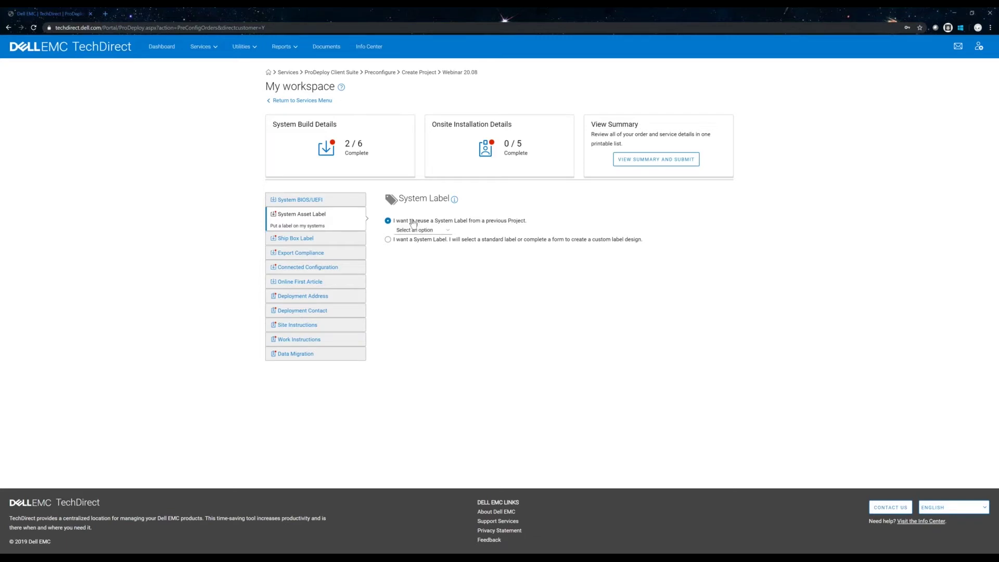
{"action": "left_click", "coordinate": [448, 231]}
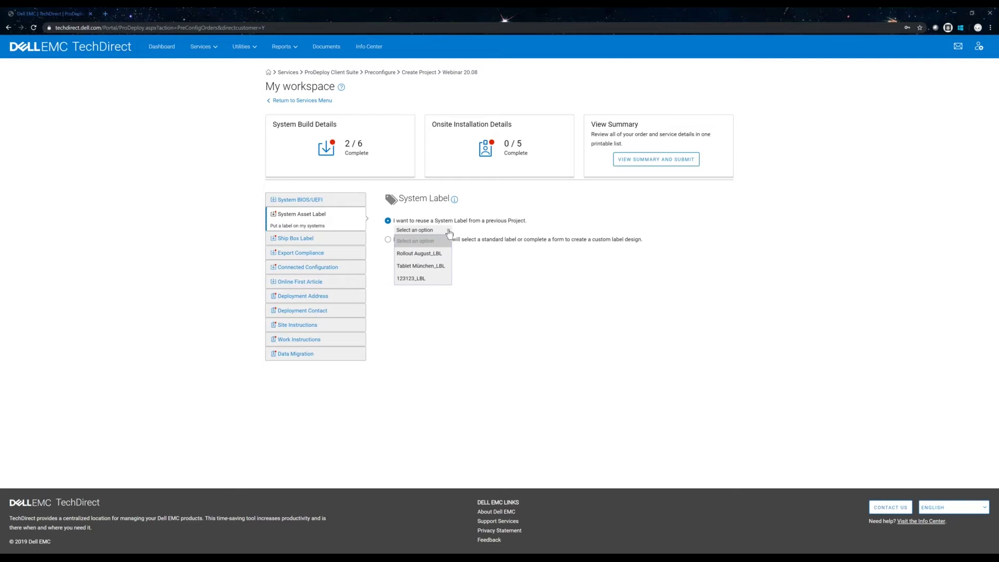
{"action": "left_click", "coordinate": [512, 279]}
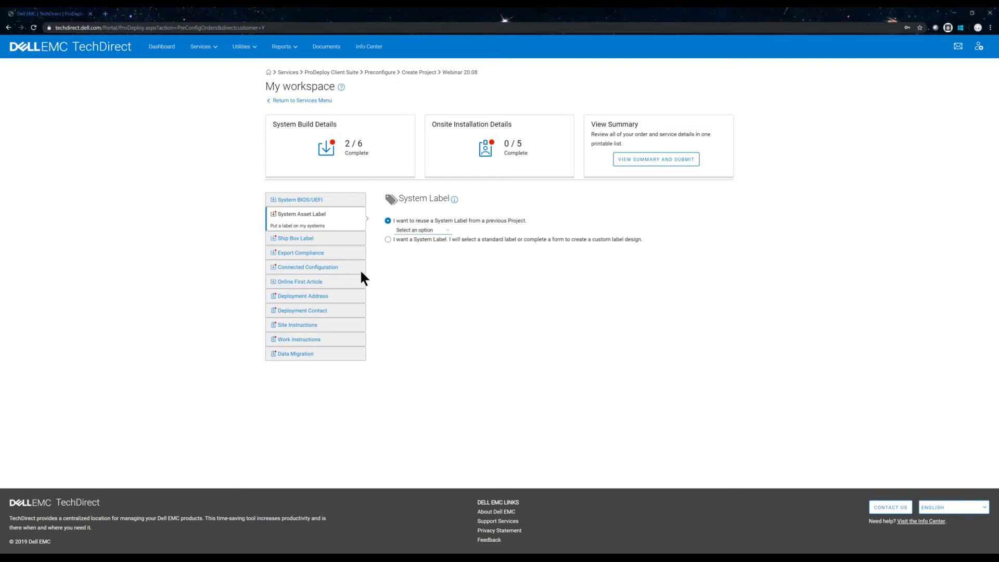
Step: Choose to have a new System Label for the project and name it "Desktop Labels"
{"action": "left_click", "coordinate": [388, 240]}
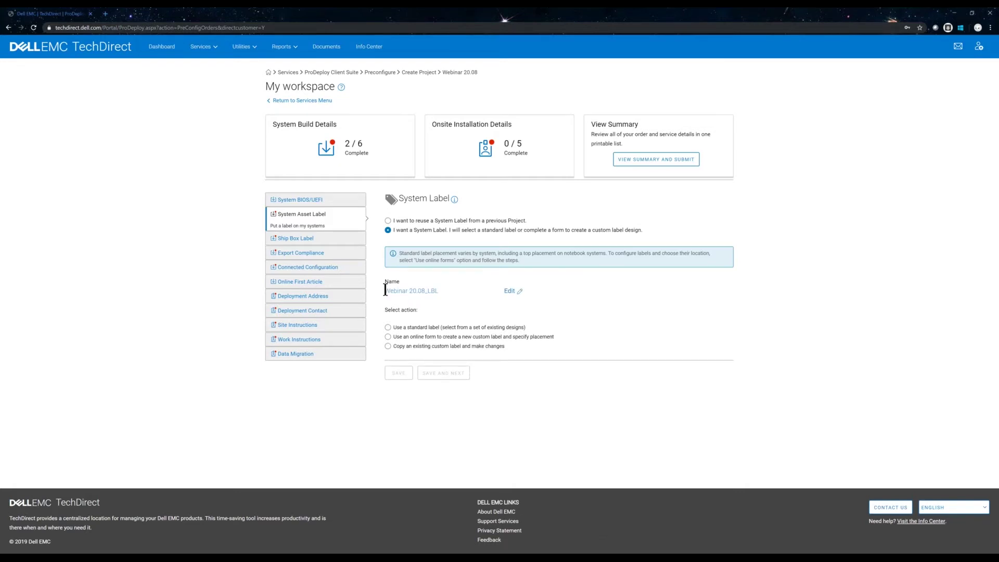
{"action": "triple_click", "coordinate": [449, 295]}
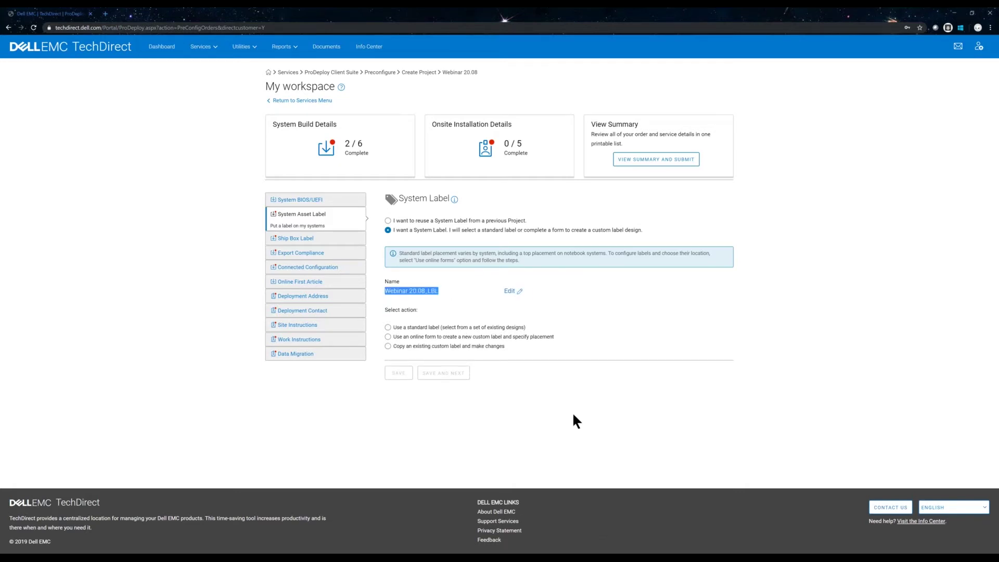
{"action": "left_click", "coordinate": [509, 299]}
{"action": "left_click", "coordinate": [509, 291]}
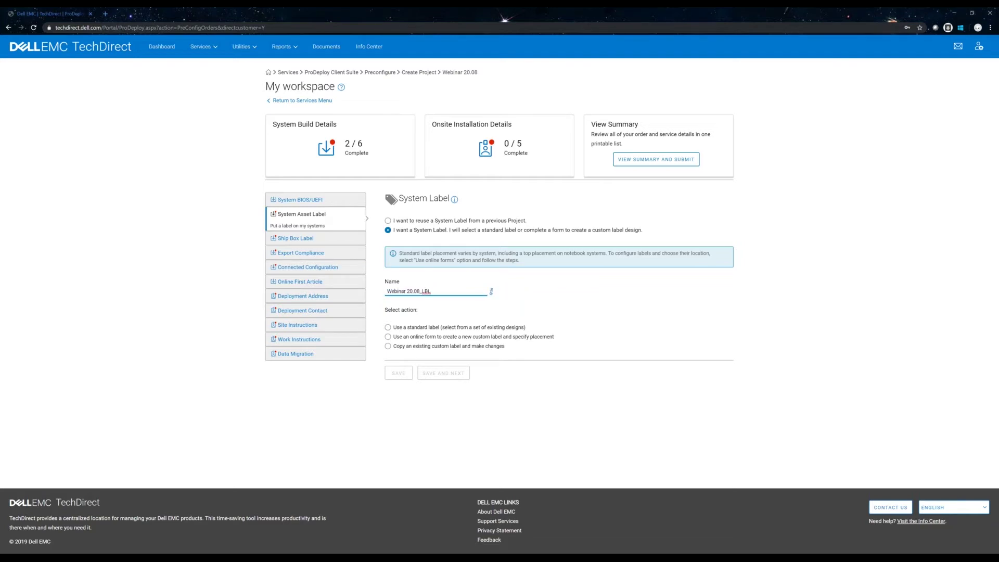
{"action": "left_click_drag", "start_coordinate": [440, 291], "coordinate": [367, 294]}
{"action": "key", "text": "BackSpace"}
{"action": "type", "text": "Desktop Labels"}
{"action": "left_click_drag", "start_coordinate": [395, 292], "coordinate": [424, 292]}
{"action": "left_click", "coordinate": [470, 316]}
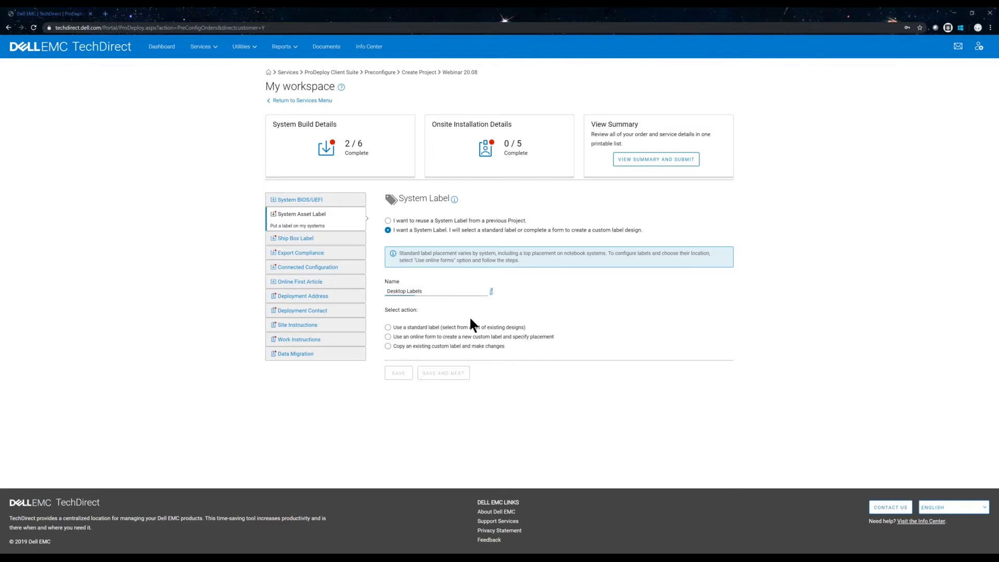
Step: Choose to use a standard label and review the available asset label designs and their contents
{"action": "left_click", "coordinate": [392, 328]}
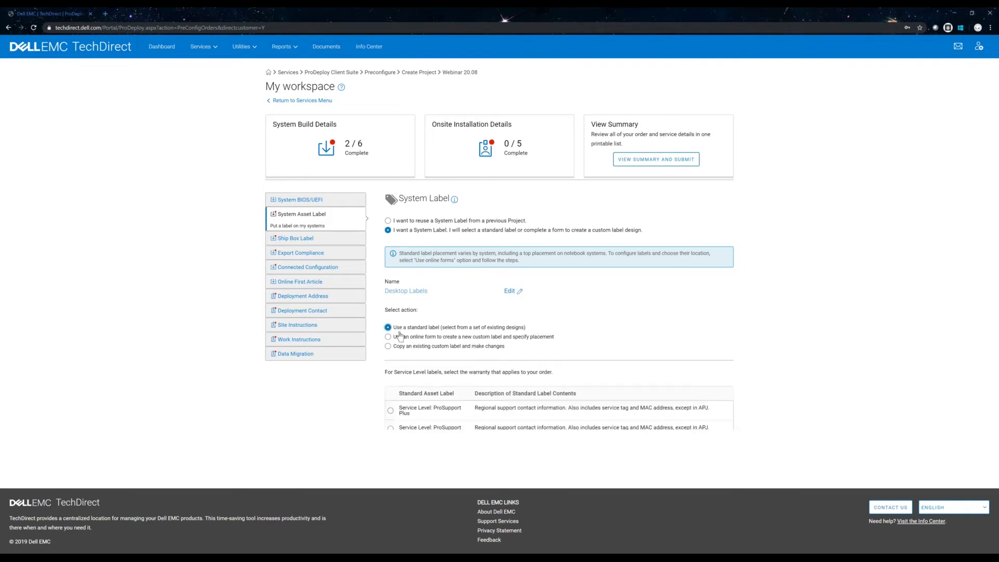
{"action": "triple_click", "coordinate": [442, 428]}
{"action": "left_click_drag", "start_coordinate": [403, 409], "coordinate": [448, 413]}
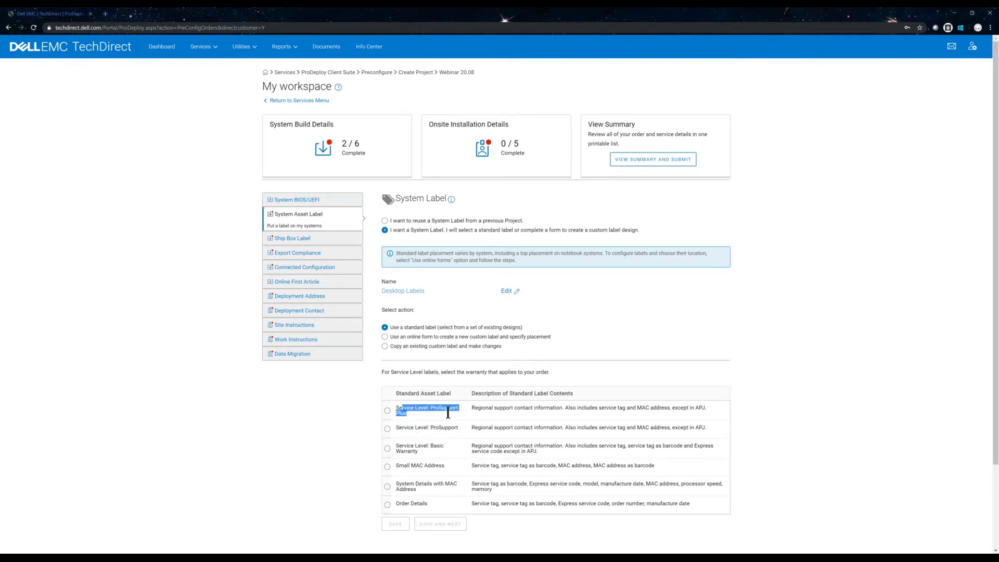
{"action": "left_click", "coordinate": [449, 413]}
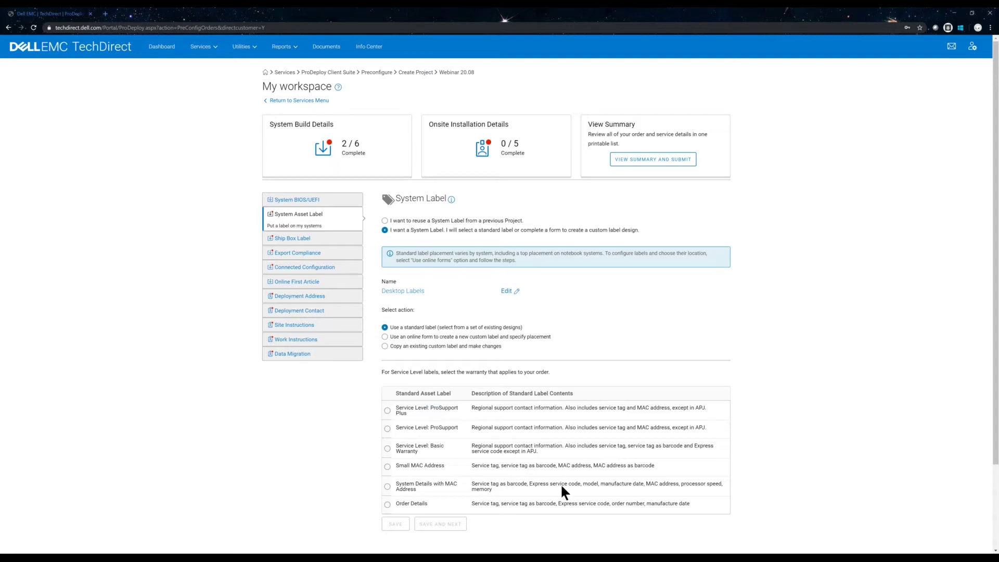
{"action": "scroll", "coordinate": [536, 465], "scroll_direction": "down", "scroll_amount": 2}
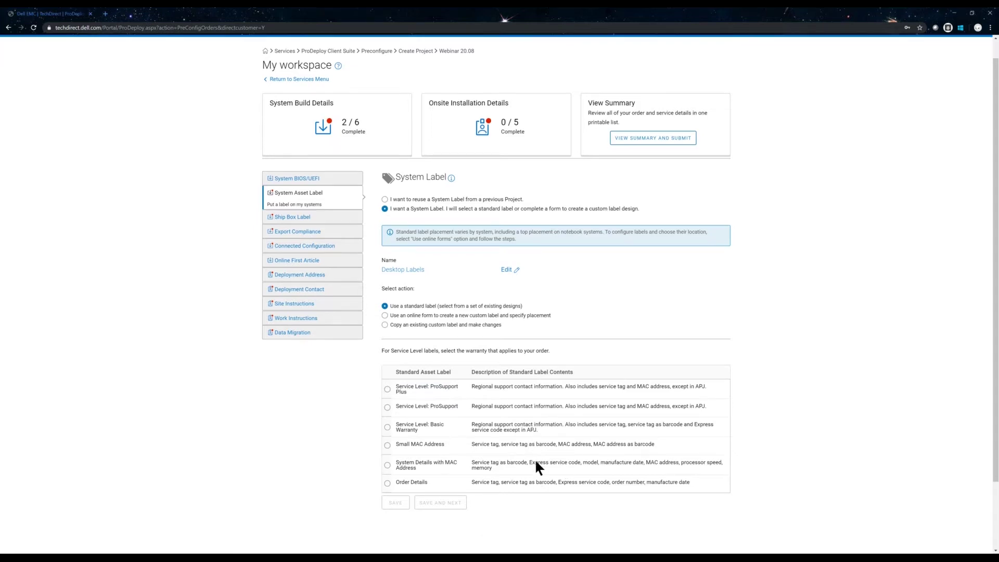
Step: Try the Small MAC Address label, check its contents, and switch the standard asset label to Order Details
{"action": "left_click", "coordinate": [388, 390]}
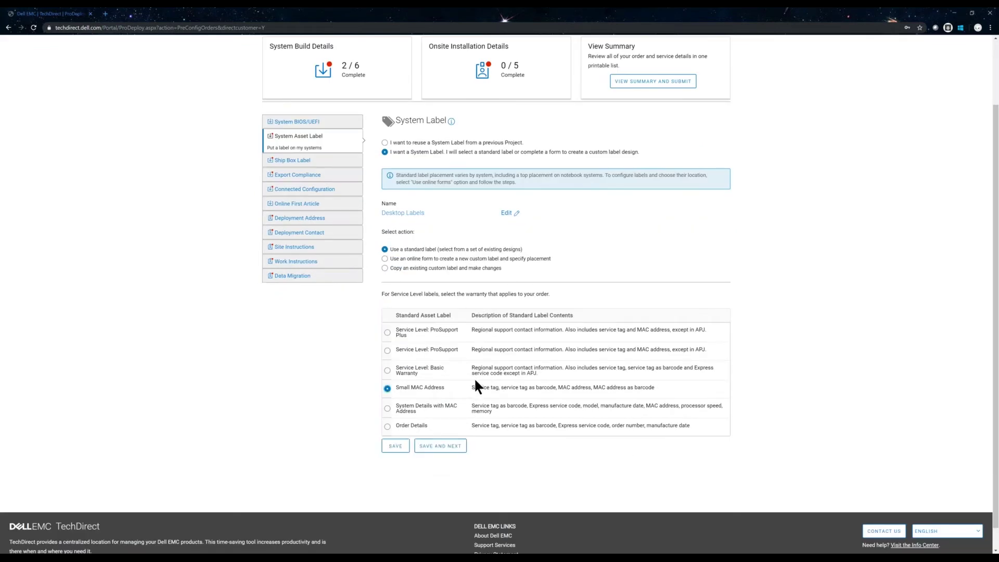
{"action": "left_click_drag", "start_coordinate": [475, 387], "coordinate": [663, 387]}
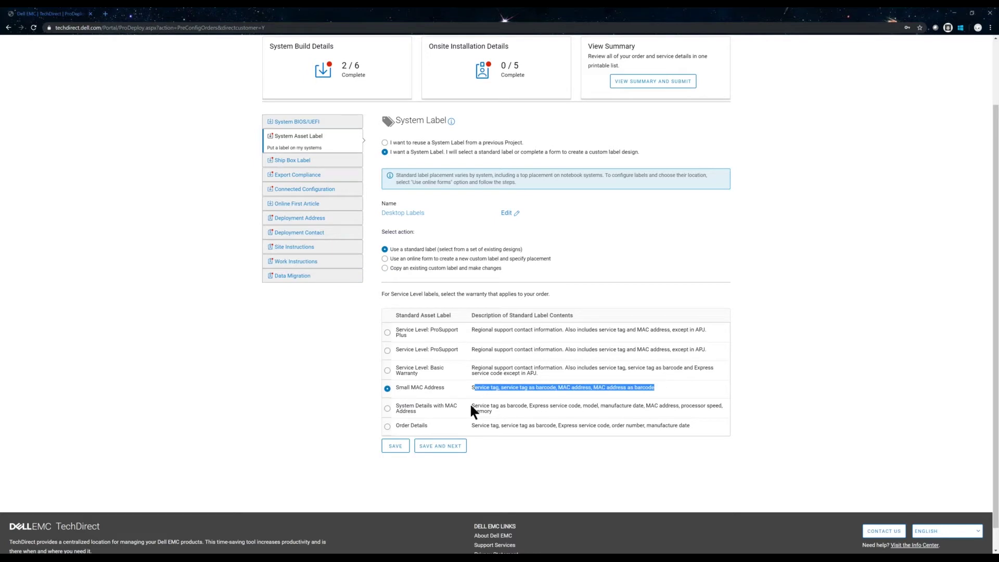
{"action": "left_click", "coordinate": [388, 427]}
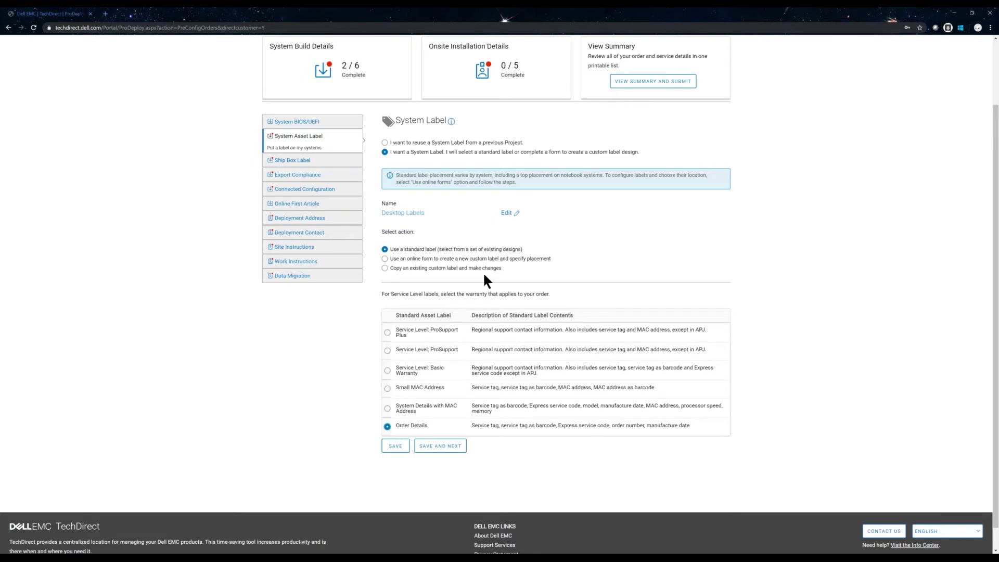
Step: Choose to create a new custom label with an online form, using the "Medium white label (76mm x 38mm) color" type
{"action": "left_click", "coordinate": [402, 262]}
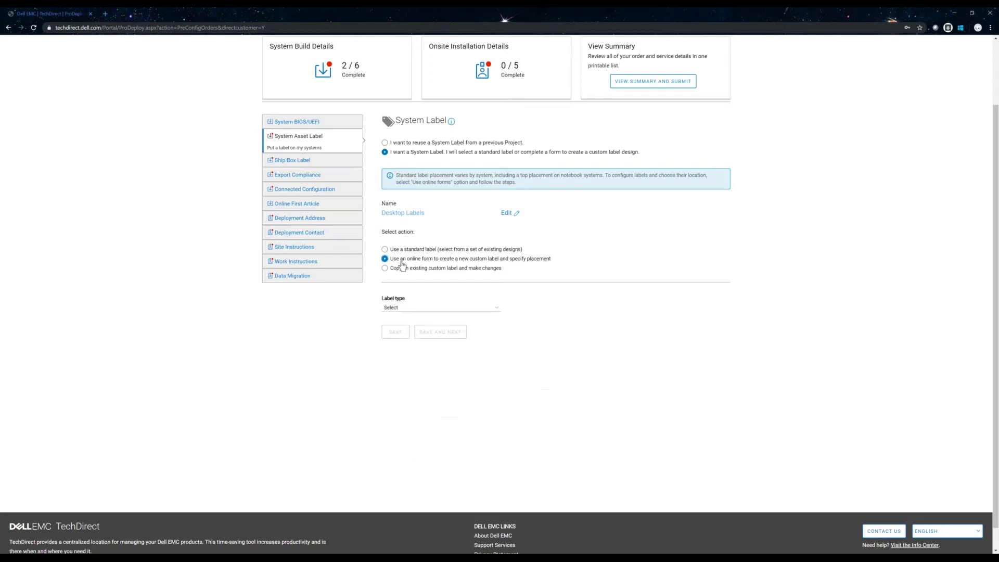
{"action": "scroll", "coordinate": [402, 265], "scroll_direction": "up", "scroll_amount": 2}
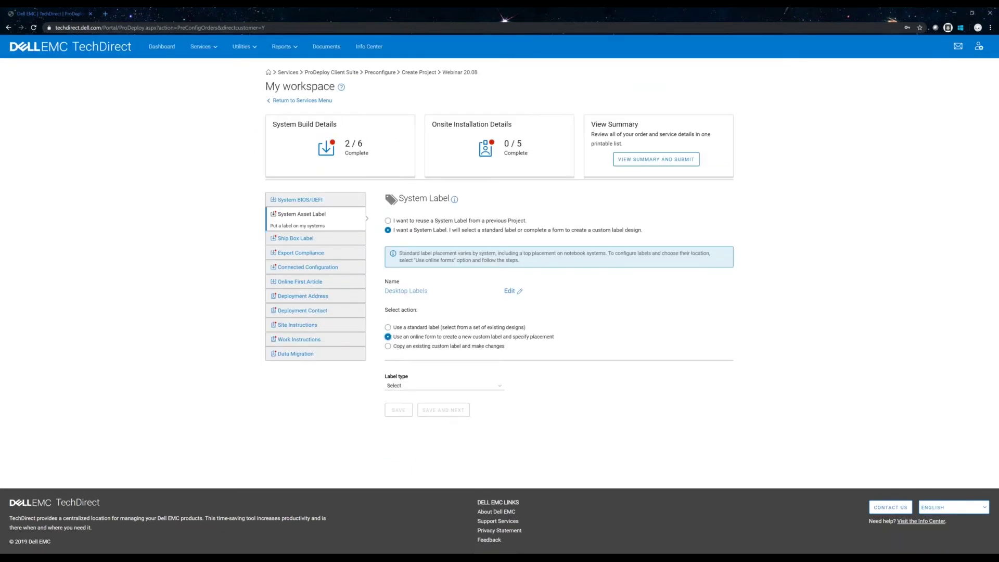
{"action": "left_click", "coordinate": [429, 392]}
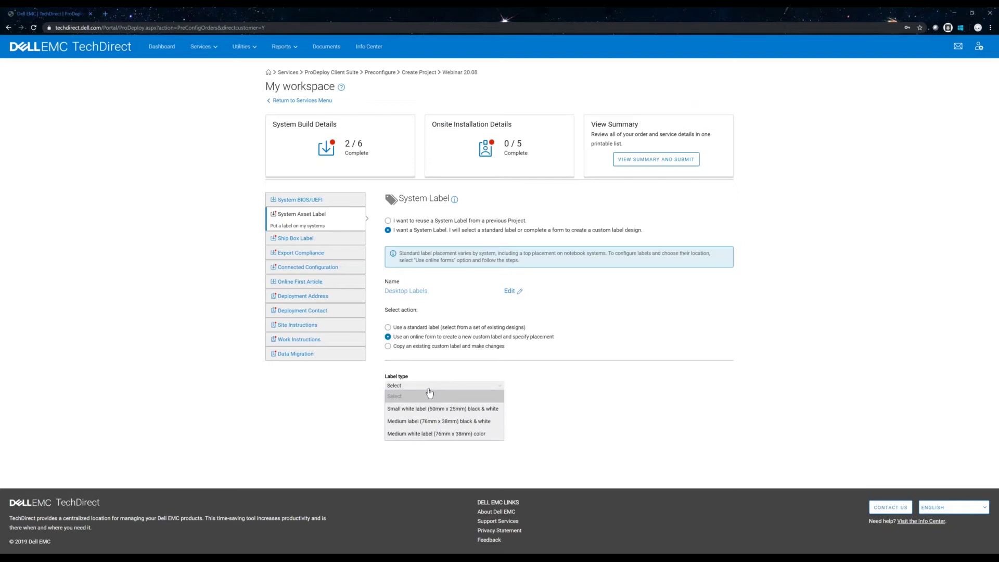
{"action": "left_click", "coordinate": [422, 434]}
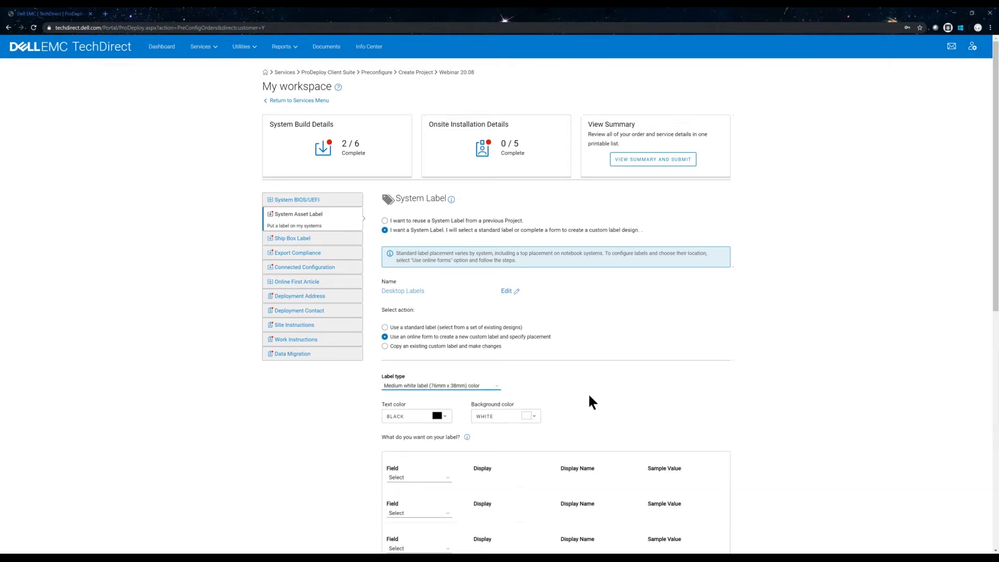
Step: Try the "Medium label (76mm x 38mm) black & white" type, and switch back to the medium white color label
{"action": "scroll", "coordinate": [589, 397], "scroll_direction": "down", "scroll_amount": 2}
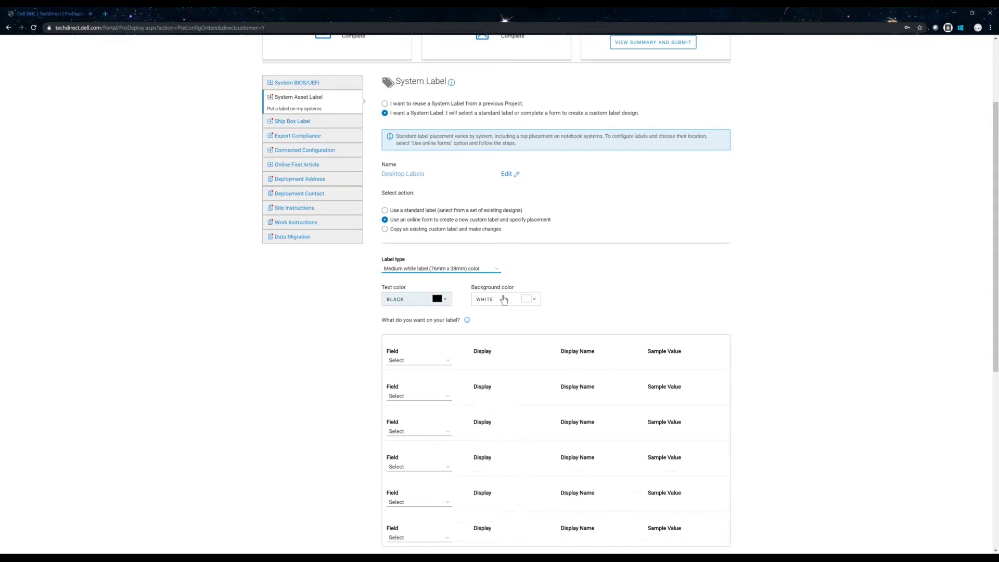
{"action": "left_click", "coordinate": [460, 269]}
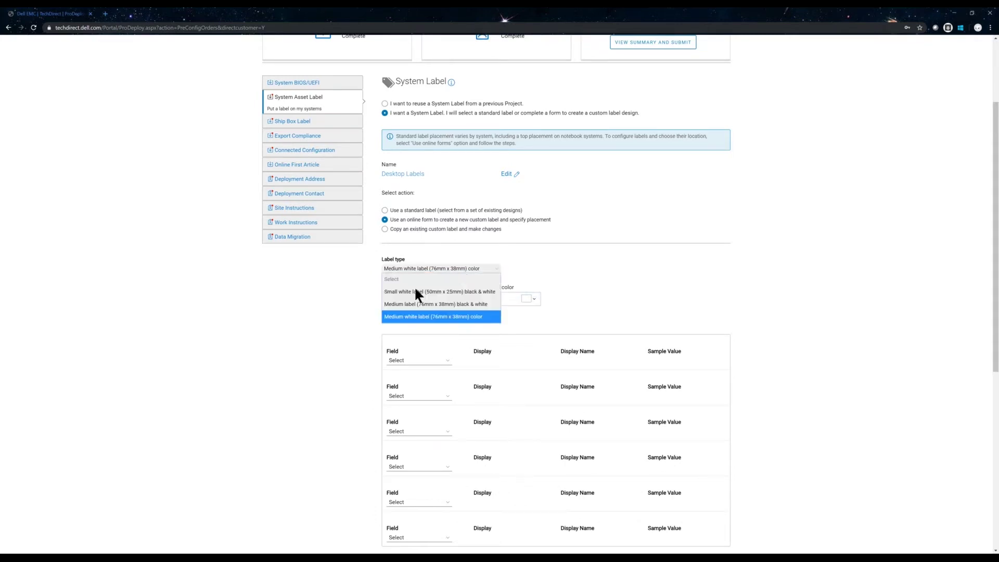
{"action": "left_click", "coordinate": [408, 303]}
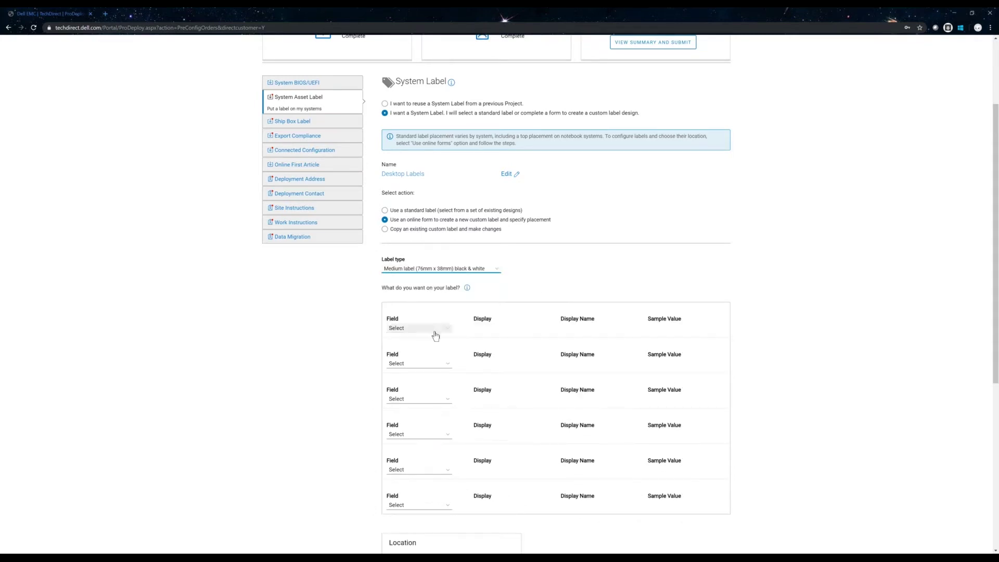
{"action": "scroll", "coordinate": [435, 336], "scroll_direction": "down", "scroll_amount": 1}
{"action": "left_click", "coordinate": [432, 229]}
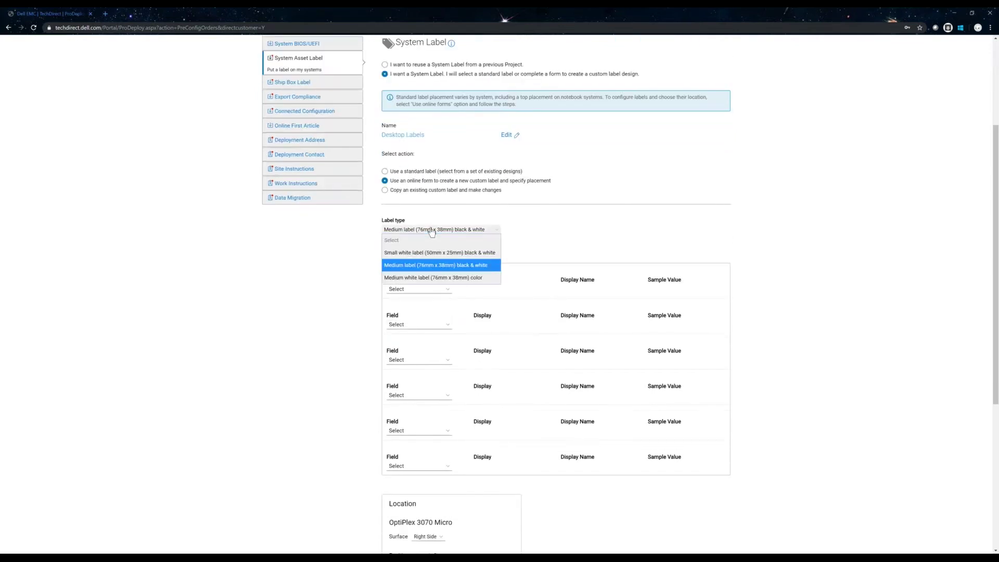
{"action": "left_click", "coordinate": [461, 278]}
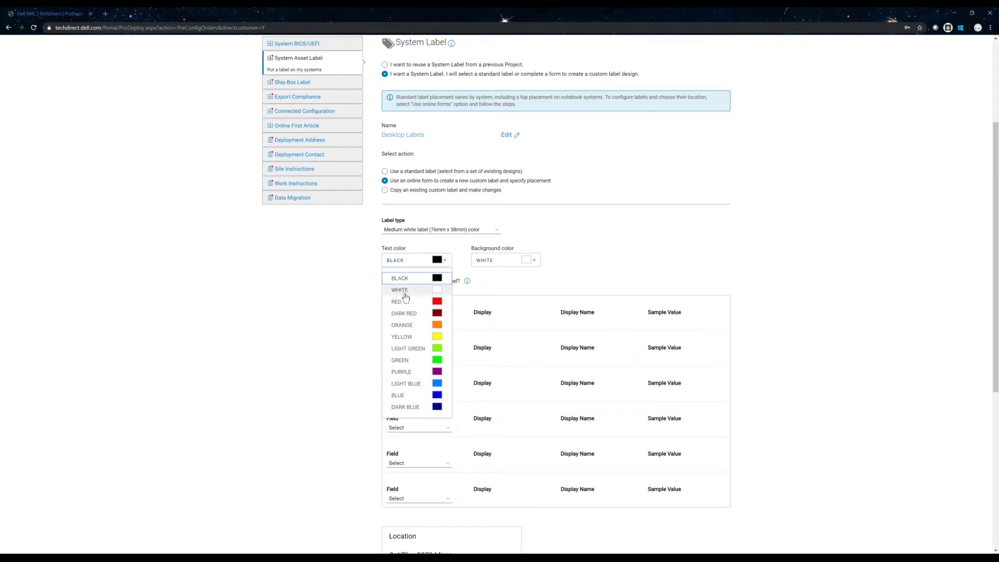
Step: Try blue as the label's text color with a yellow background color
{"action": "left_click", "coordinate": [406, 396]}
{"action": "left_click", "coordinate": [515, 261]}
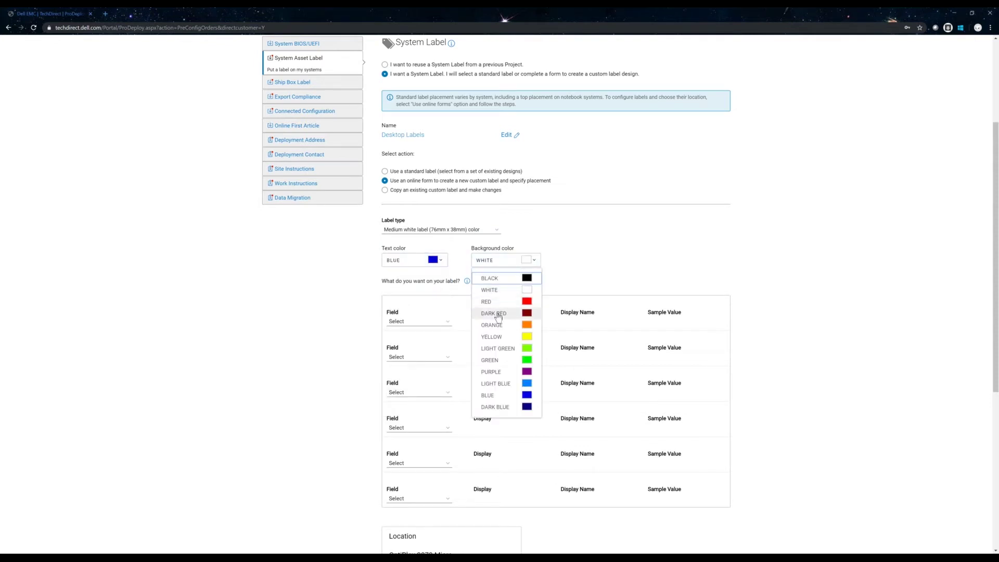
{"action": "left_click", "coordinate": [494, 336]}
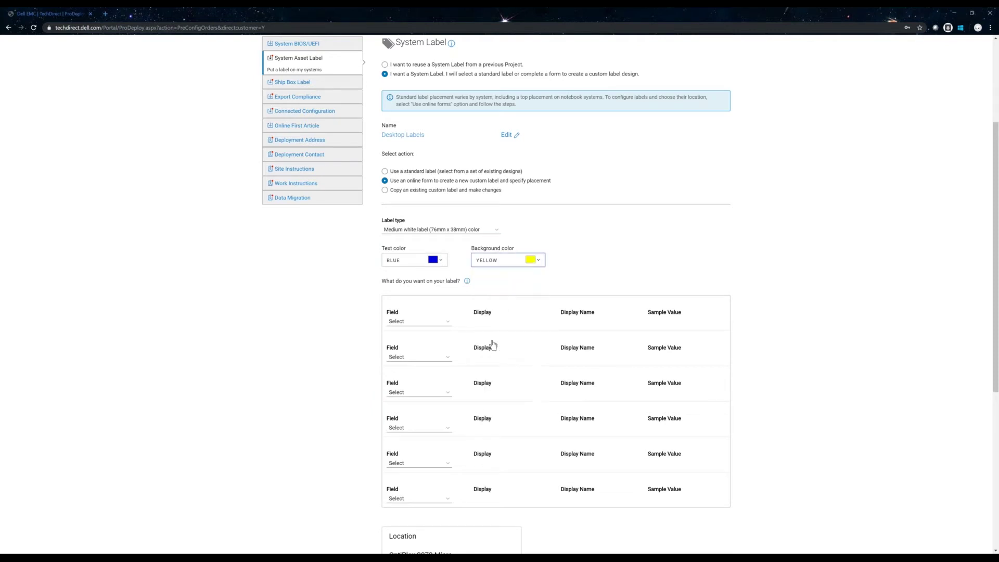
{"action": "left_click", "coordinate": [592, 253]}
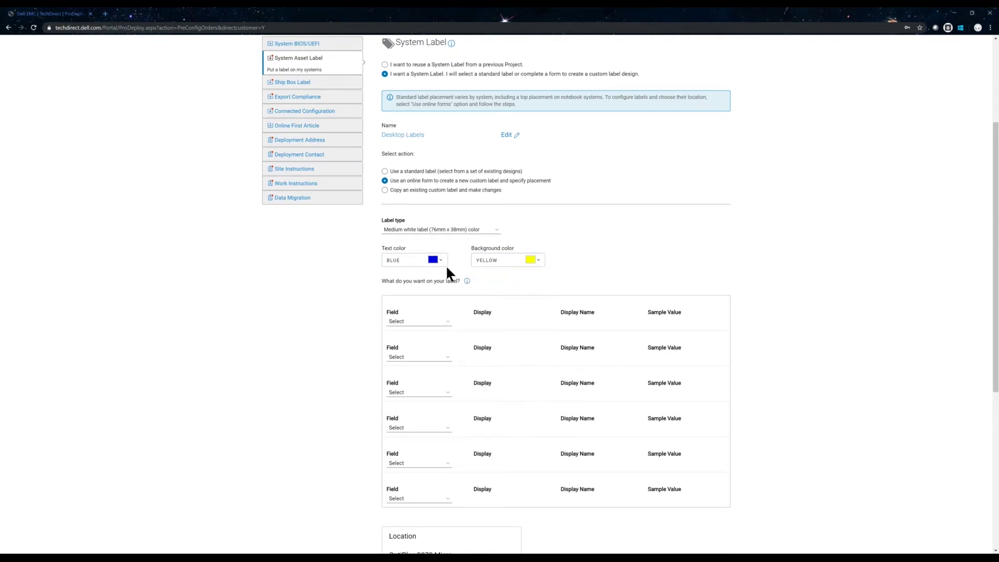
Step: Try red text on a green background for the label and check the readability of the combination
{"action": "left_click", "coordinate": [516, 260]}
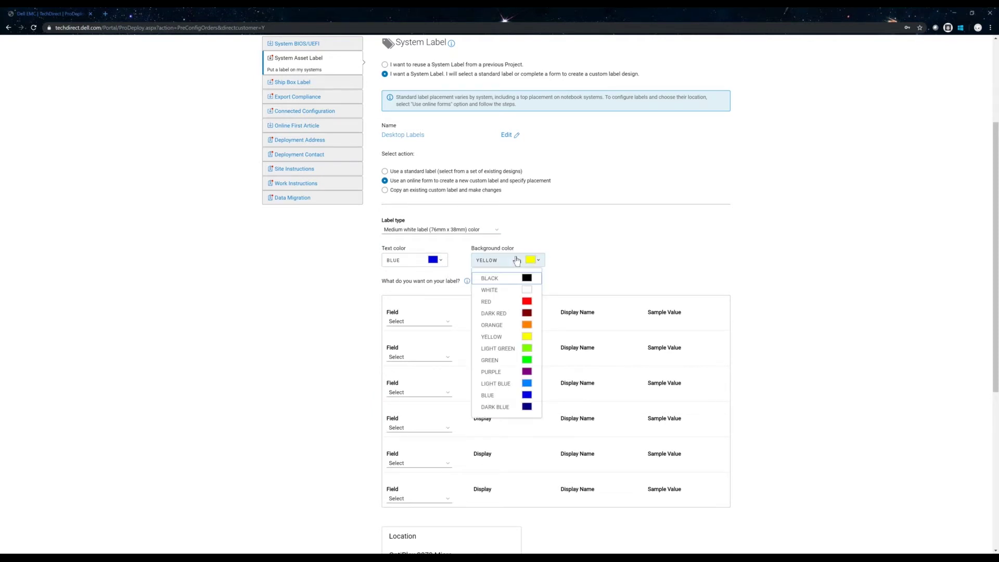
{"action": "left_click", "coordinate": [499, 361]}
{"action": "left_click", "coordinate": [411, 260]}
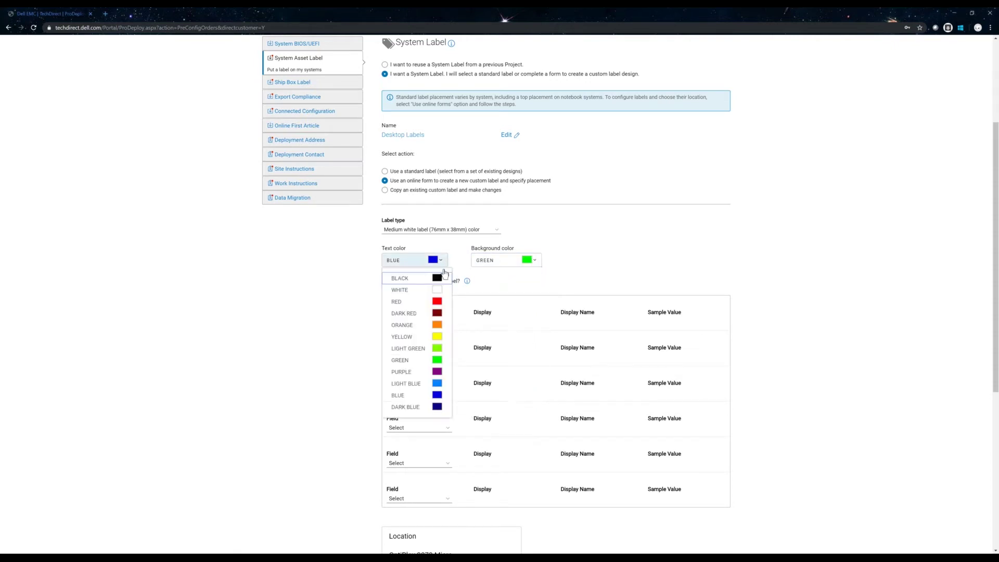
{"action": "left_click", "coordinate": [411, 303]}
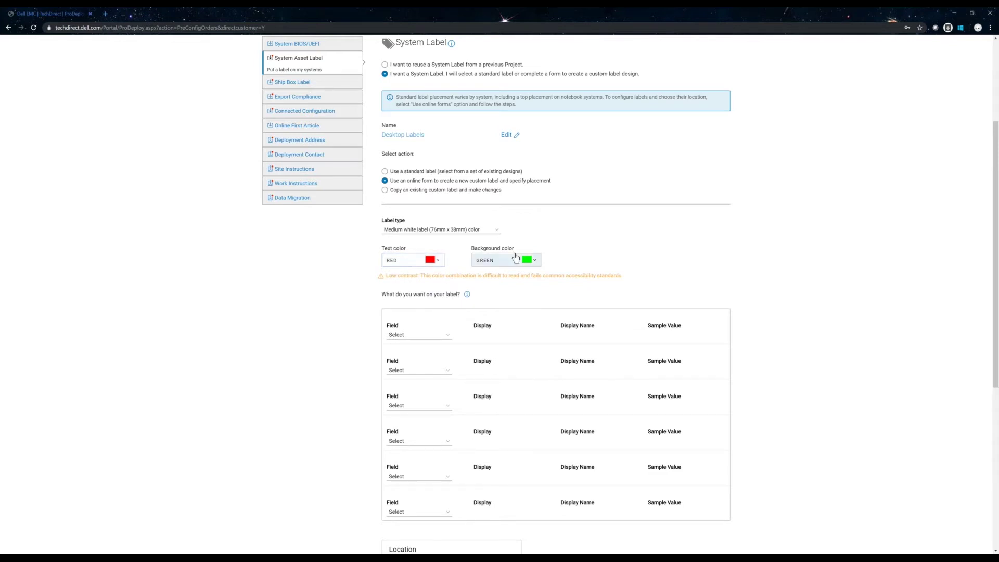
{"action": "left_click_drag", "start_coordinate": [627, 281], "coordinate": [379, 282]}
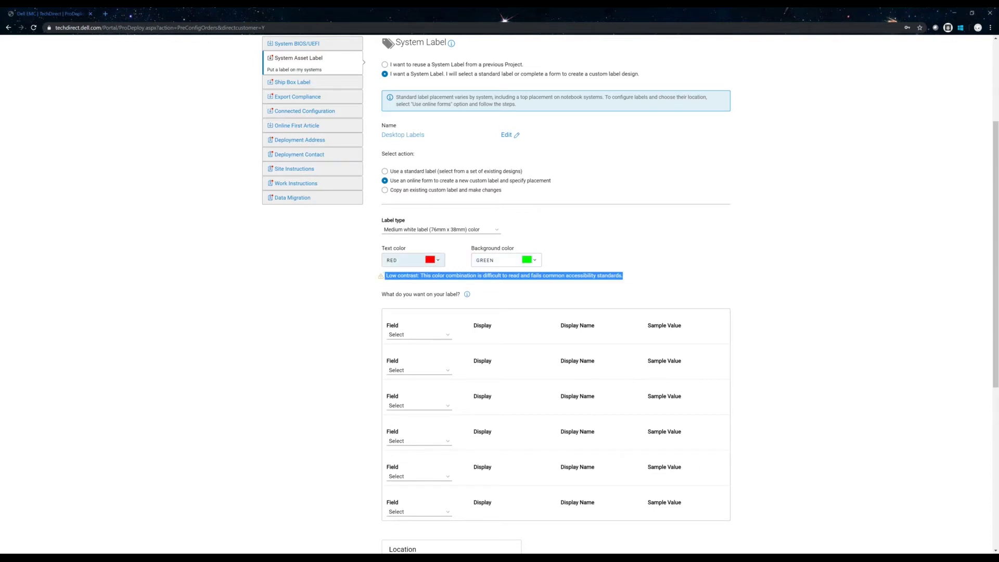
Step: Set the label's text color to white and its background color to black
{"action": "left_click", "coordinate": [411, 260]}
{"action": "left_click", "coordinate": [407, 288]}
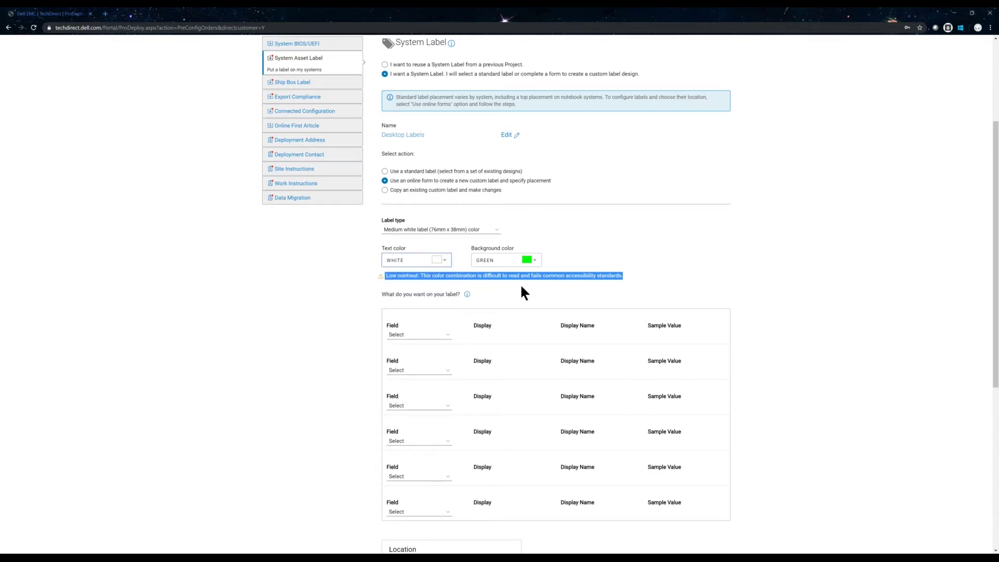
{"action": "left_click", "coordinate": [521, 286]}
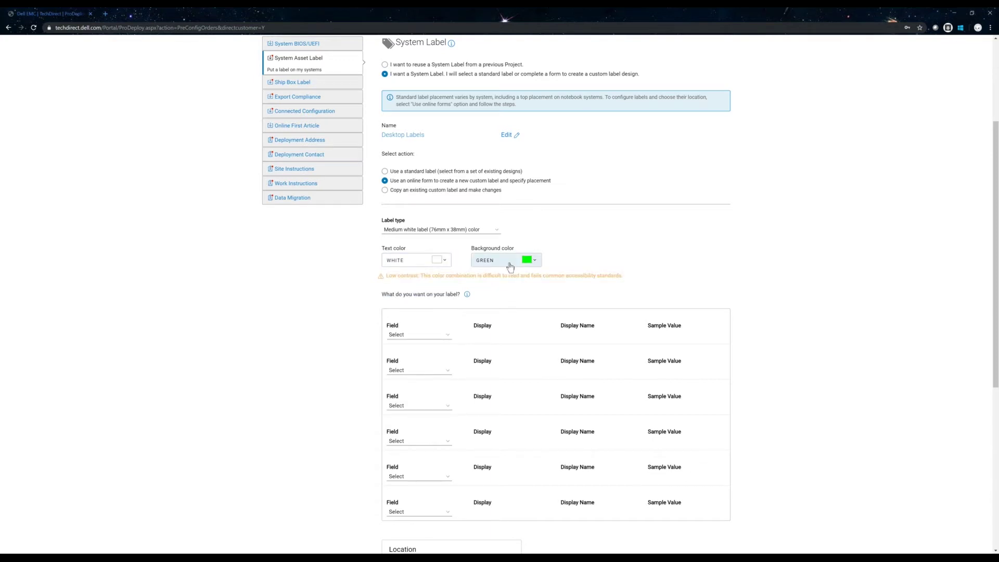
{"action": "left_click", "coordinate": [510, 267]}
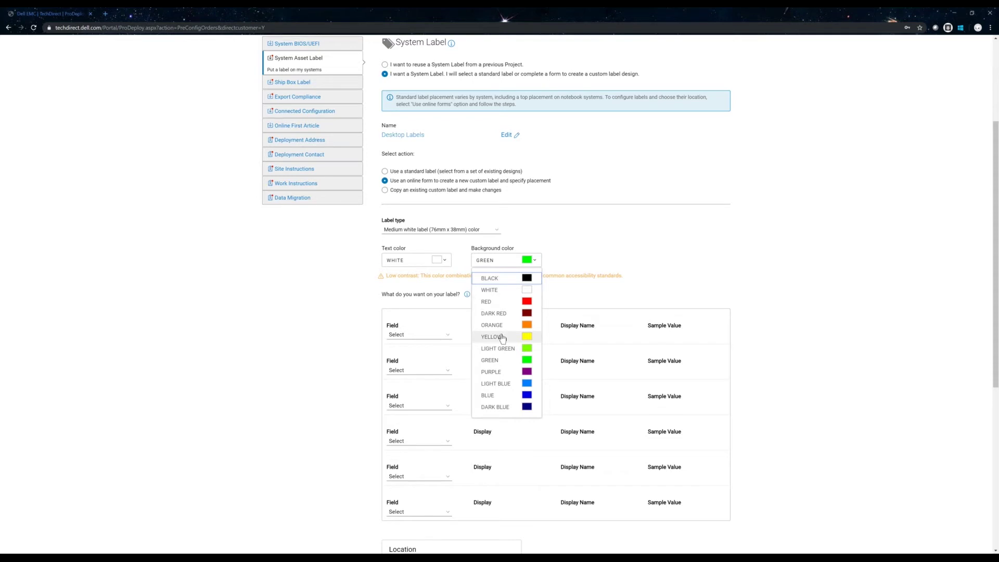
{"action": "left_click", "coordinate": [491, 281]}
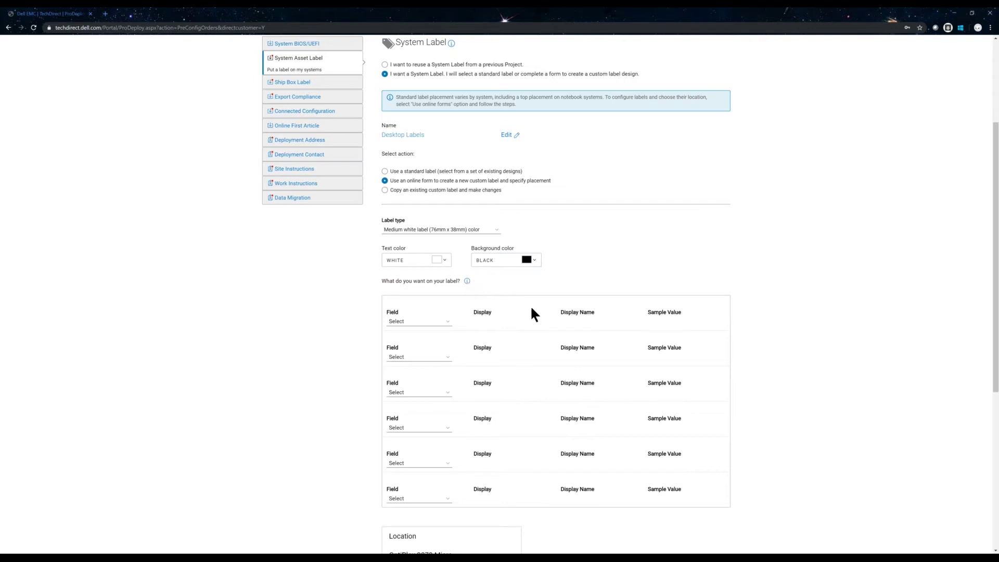
Step: Review the available label fields, set the first one to Fixed Text and enter "Support Tel.:" with the support phone number
{"action": "scroll", "coordinate": [532, 308], "scroll_direction": "down", "scroll_amount": 2}
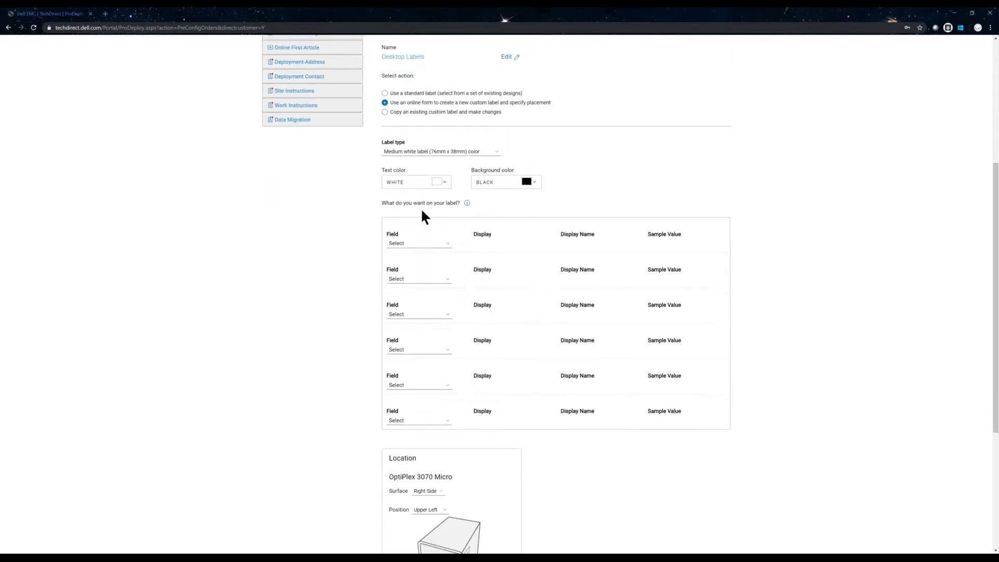
{"action": "triple_click", "coordinate": [461, 205]}
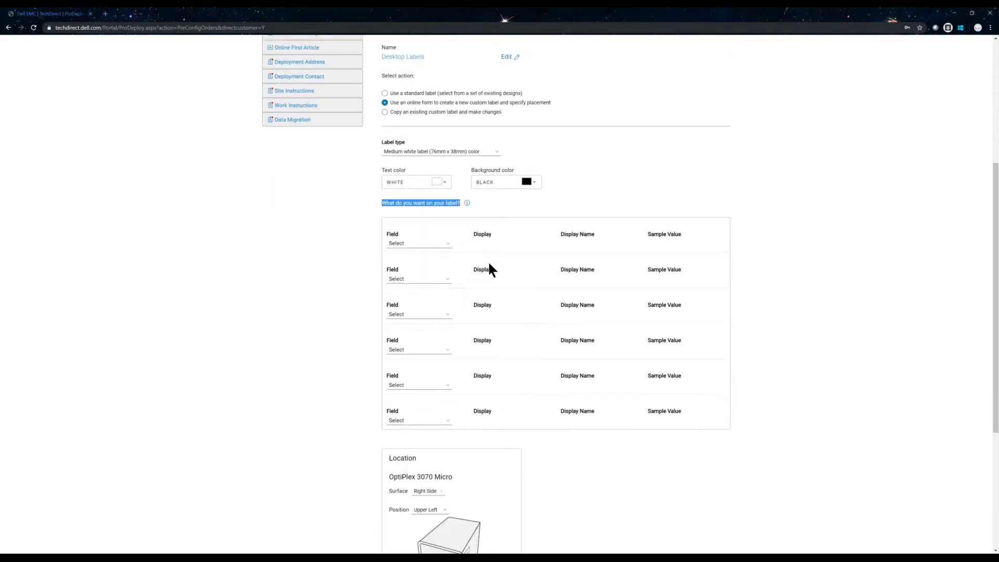
{"action": "left_click", "coordinate": [489, 261]}
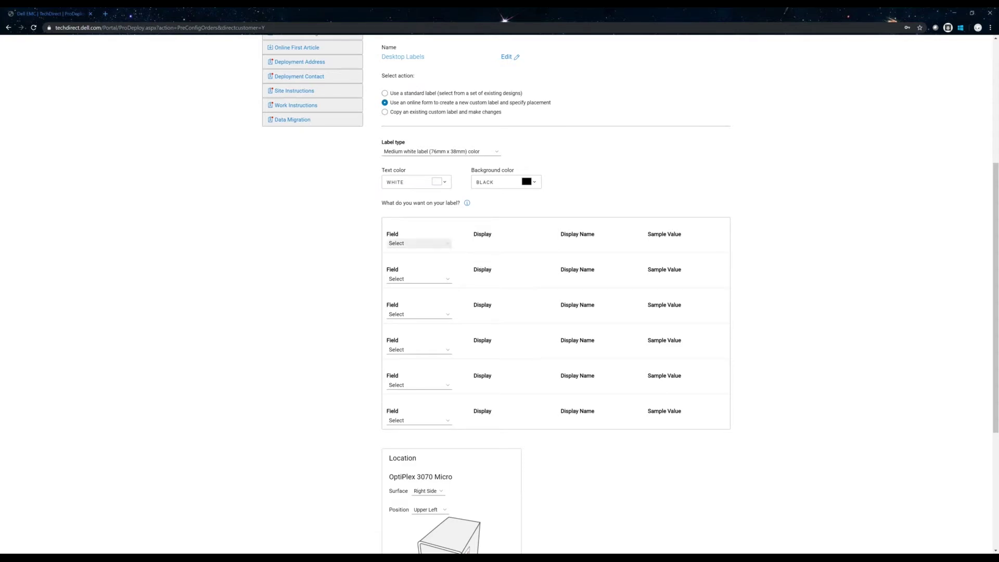
{"action": "left_click", "coordinate": [419, 243]}
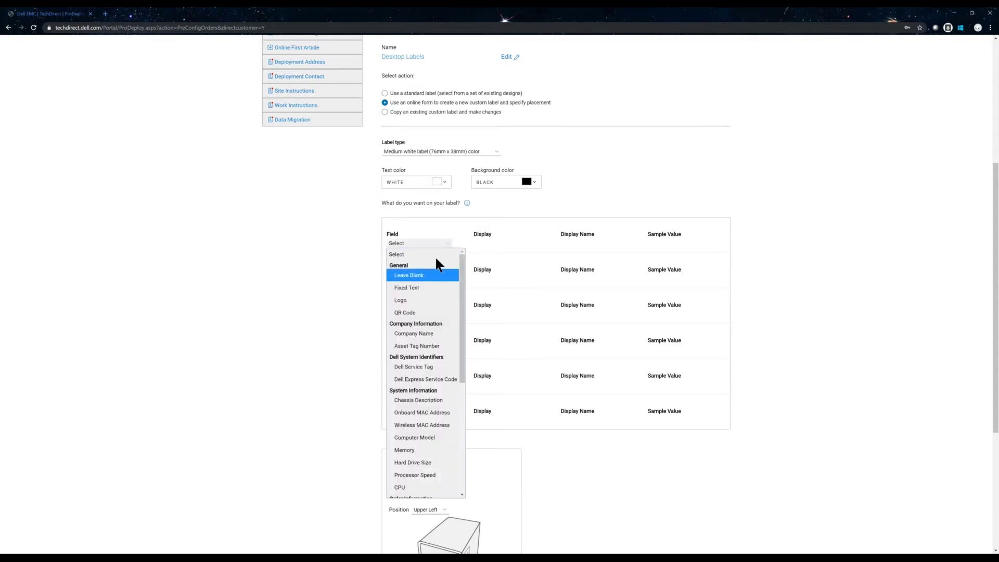
{"action": "left_click_drag", "start_coordinate": [463, 263], "coordinate": [466, 390]}
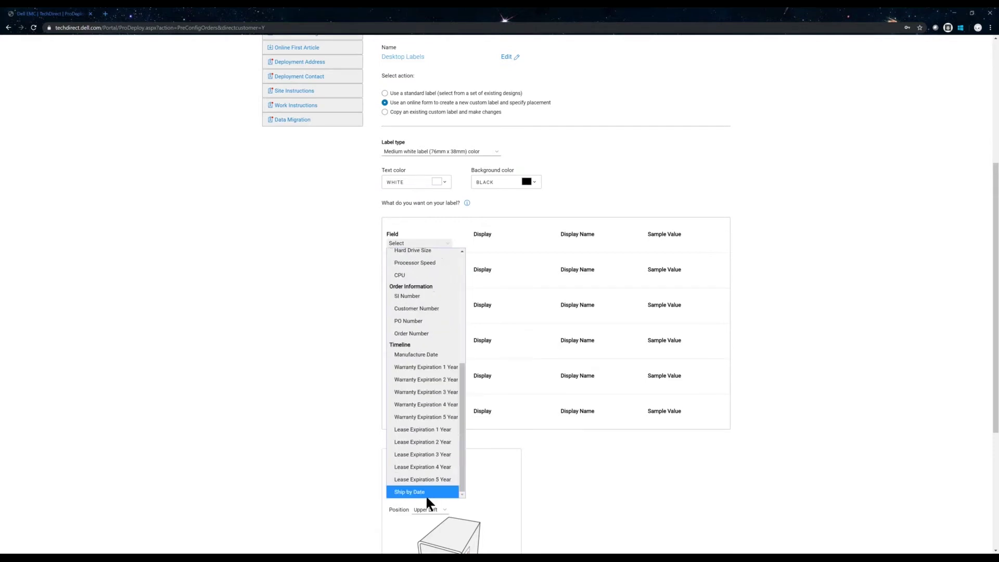
{"action": "left_click_drag", "start_coordinate": [463, 465], "coordinate": [467, 334]}
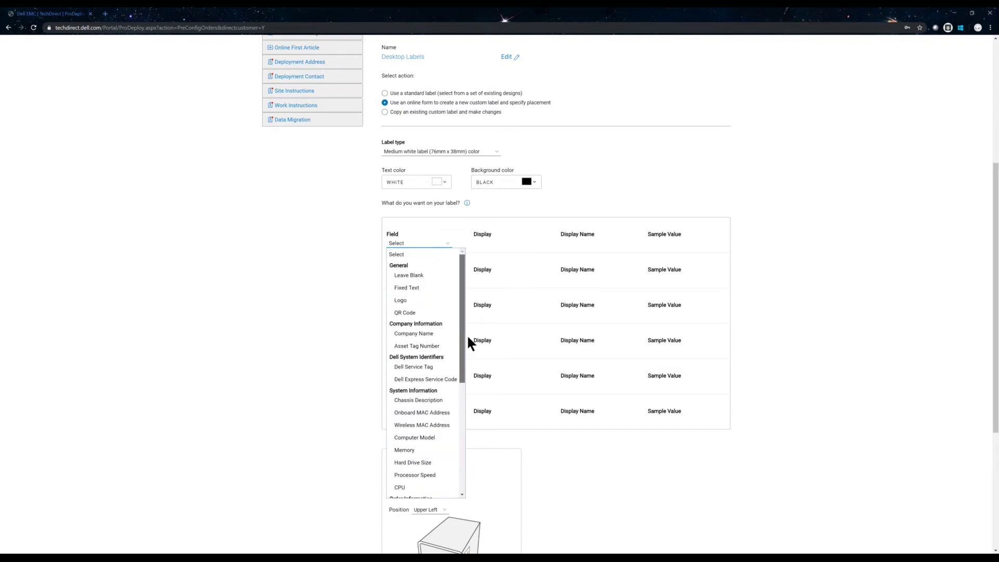
{"action": "left_click", "coordinate": [425, 289]}
{"action": "left_click", "coordinate": [498, 244]}
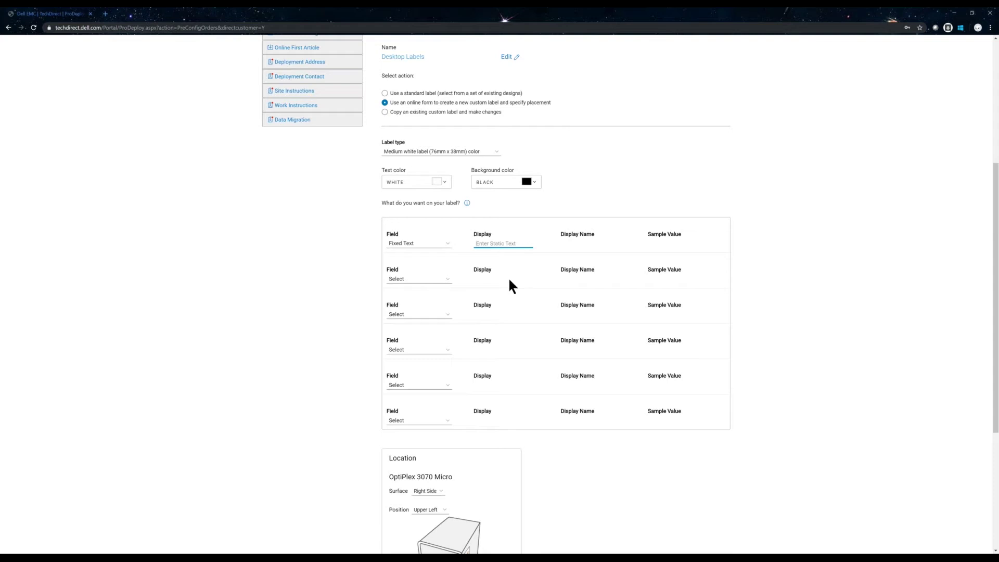
{"action": "type", "text": "Support Tel.: 12346798"}
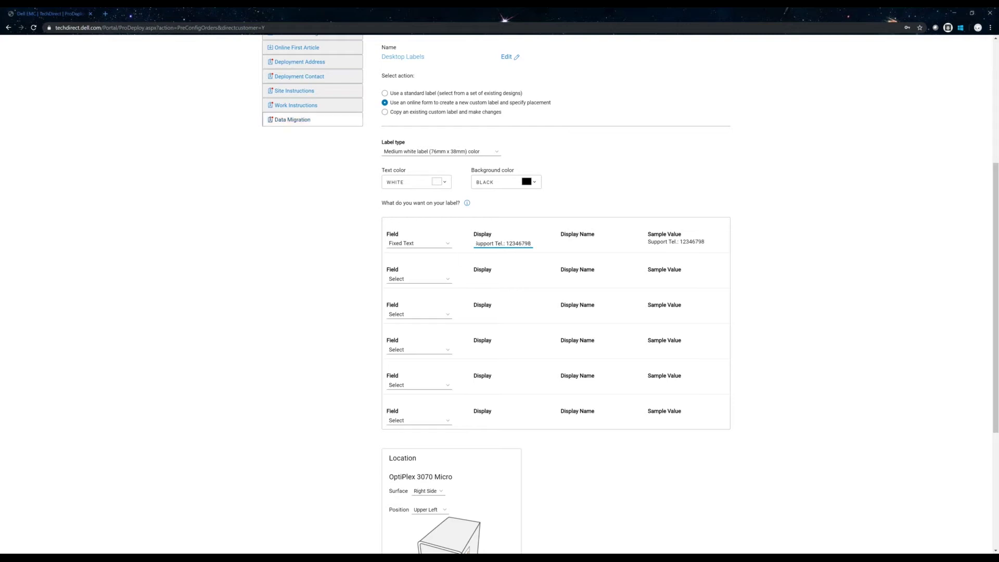
{"action": "left_click", "coordinate": [760, 299]}
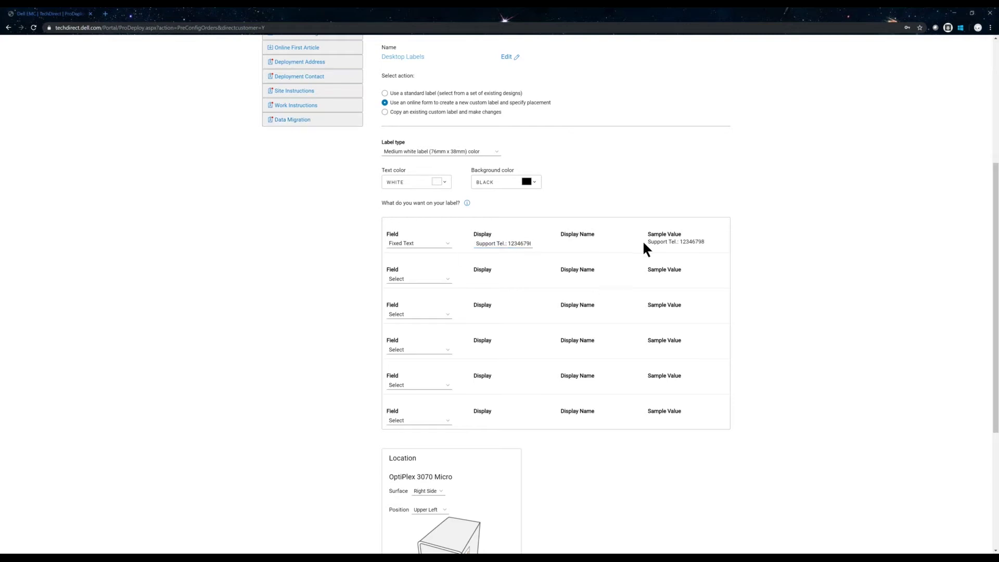
{"action": "left_click_drag", "start_coordinate": [648, 243], "coordinate": [709, 245]}
Step: Set the label's second field to Logo and view the information on uploading a logo
{"action": "scroll", "coordinate": [692, 265], "scroll_direction": "down", "scroll_amount": 1}
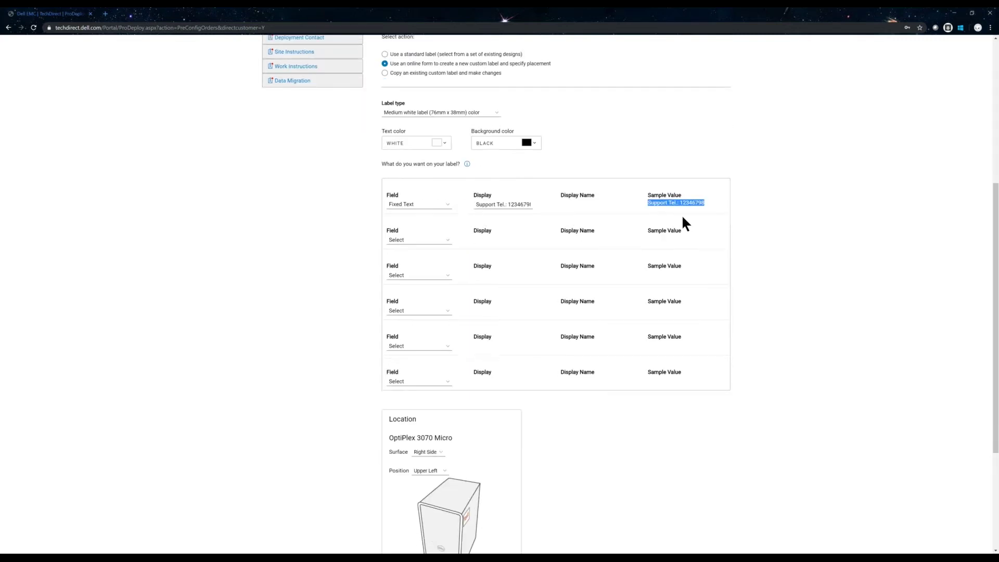
{"action": "left_click", "coordinate": [403, 241]}
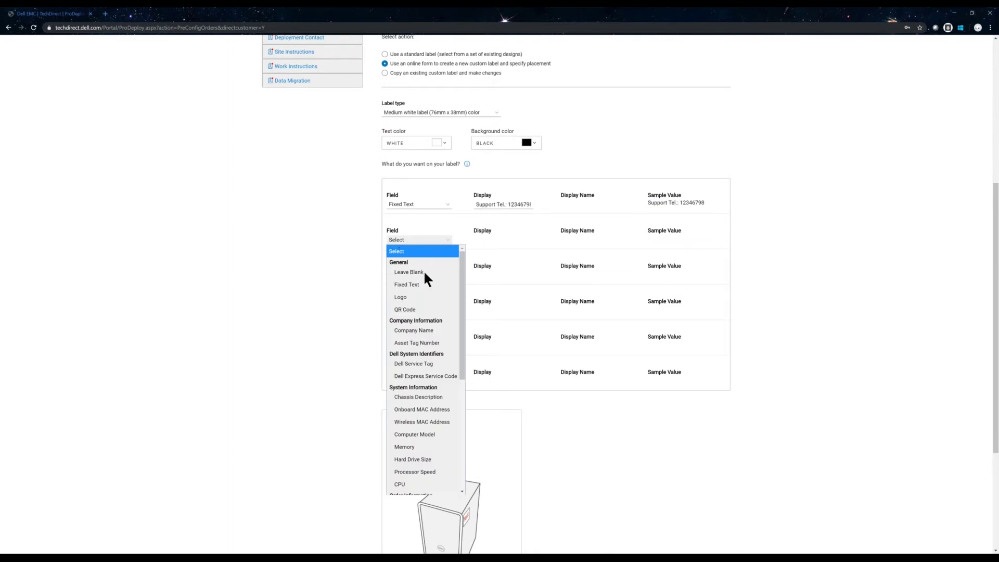
{"action": "left_click", "coordinate": [427, 299]}
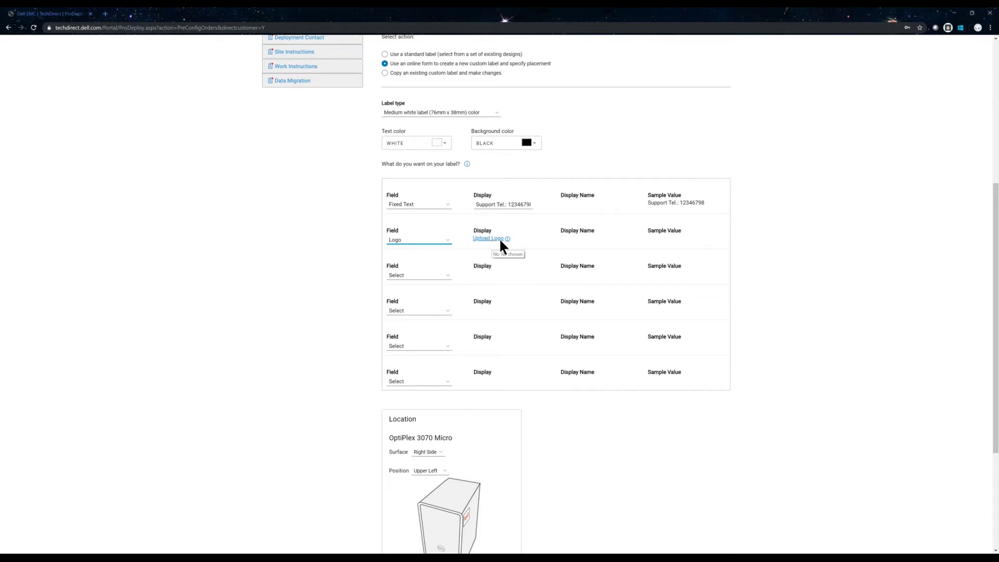
{"action": "mouse_move", "coordinate": [508, 240]}
Step: Set the label's third field to Onboard MAC Address, displayed as Label and Value
{"action": "left_click", "coordinate": [430, 279]}
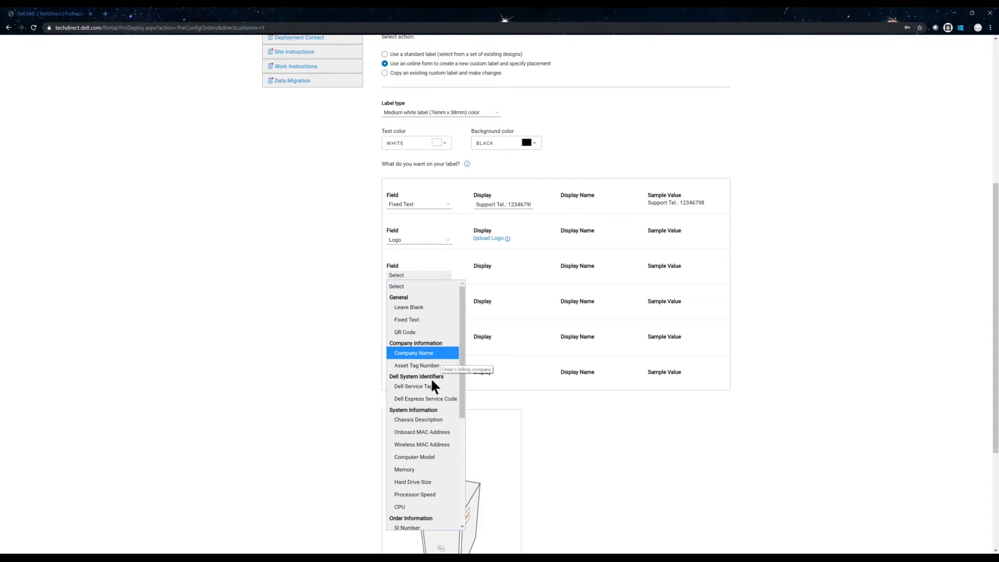
{"action": "left_click", "coordinate": [422, 433]}
{"action": "left_click", "coordinate": [517, 276]}
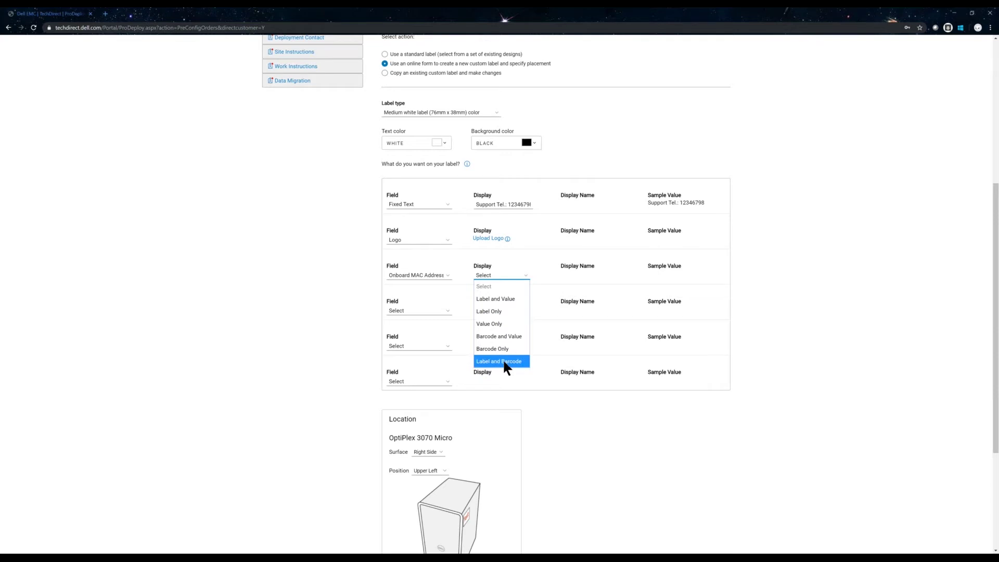
{"action": "left_click", "coordinate": [503, 299]}
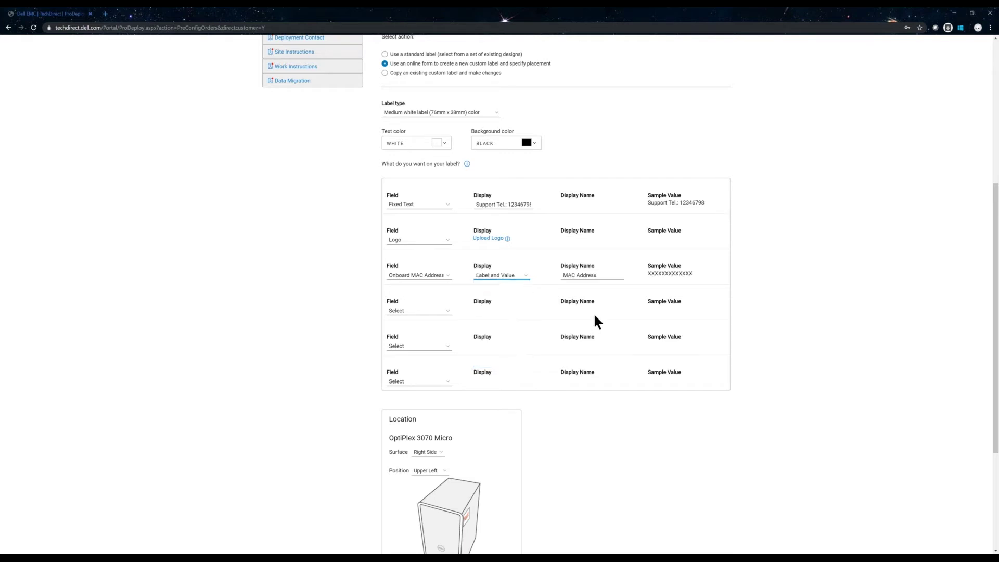
Step: Set the label's fourth field to Onboard MAC Address, displayed as Barcode Only
{"action": "left_click", "coordinate": [416, 311]}
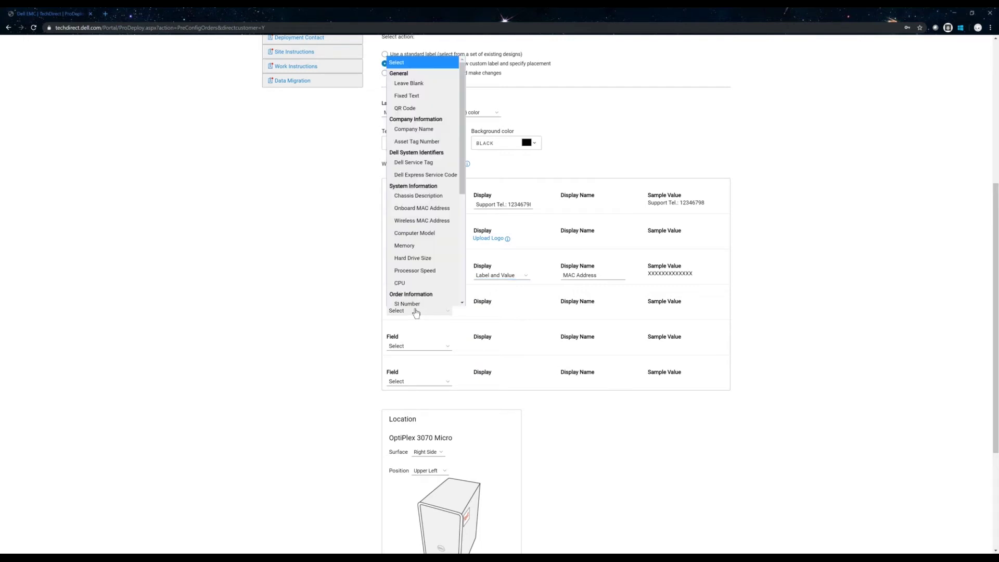
{"action": "left_click", "coordinate": [426, 205]}
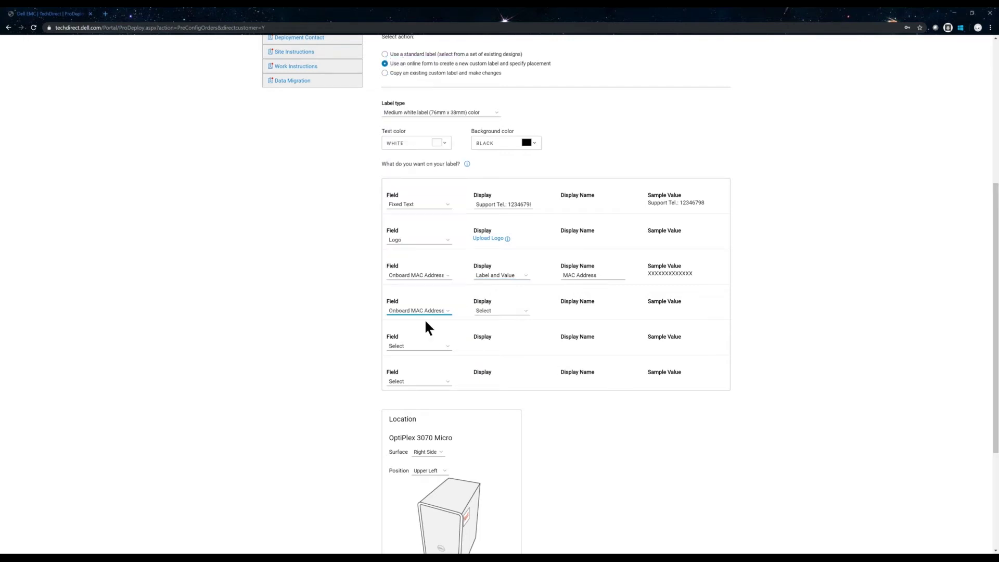
{"action": "left_click", "coordinate": [509, 311]}
{"action": "left_click", "coordinate": [498, 385]}
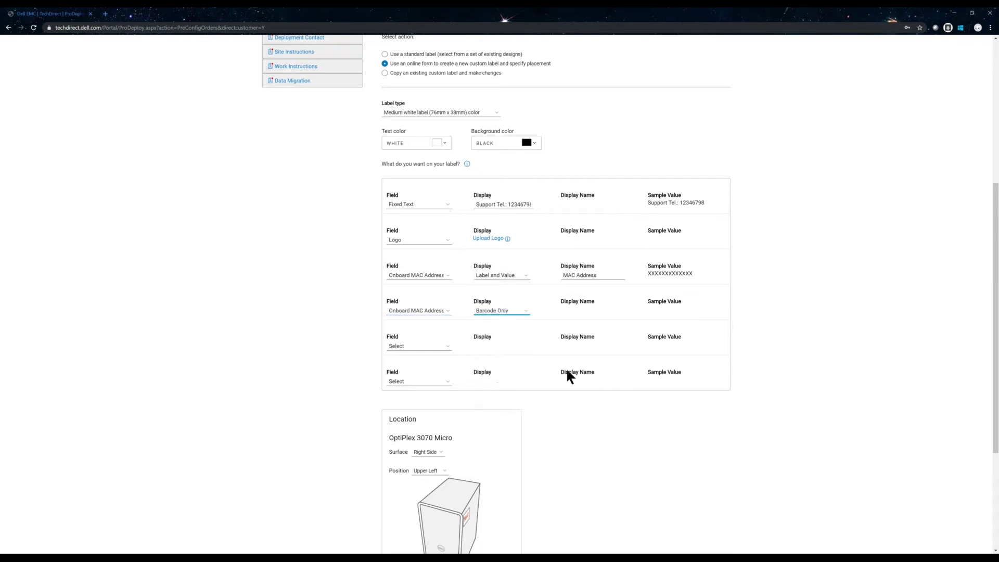
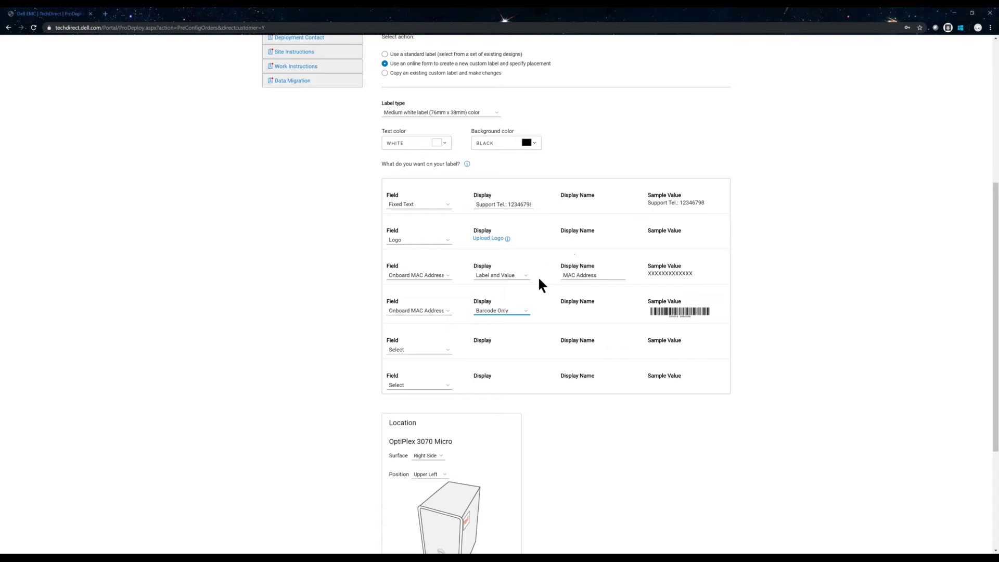
Step: Set the label's location on the OptiPlex 3070 Micro to surface Left Side and position Middle Center
{"action": "scroll", "coordinate": [605, 312], "scroll_direction": "down", "scroll_amount": 2}
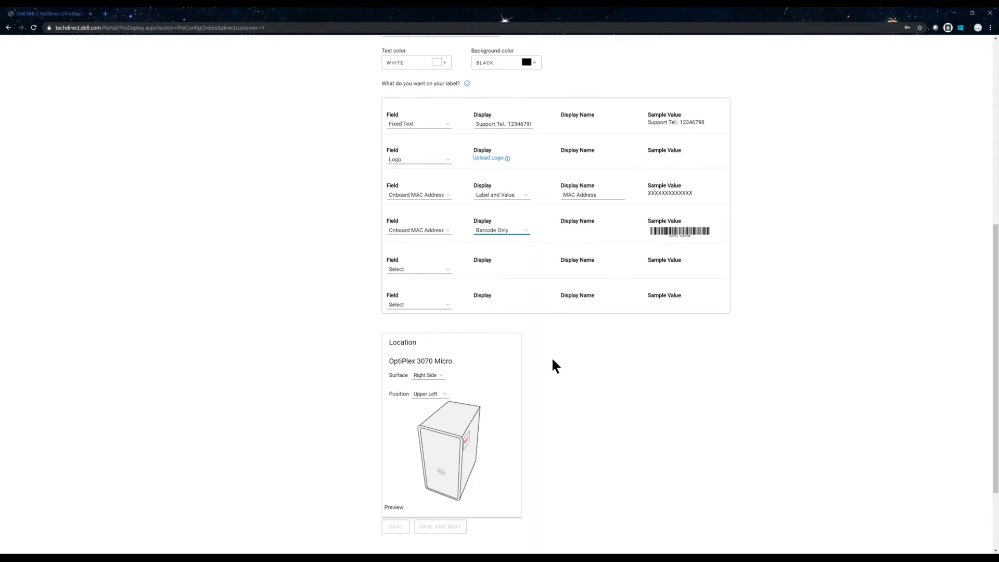
{"action": "scroll", "coordinate": [608, 329], "scroll_direction": "down", "scroll_amount": 2}
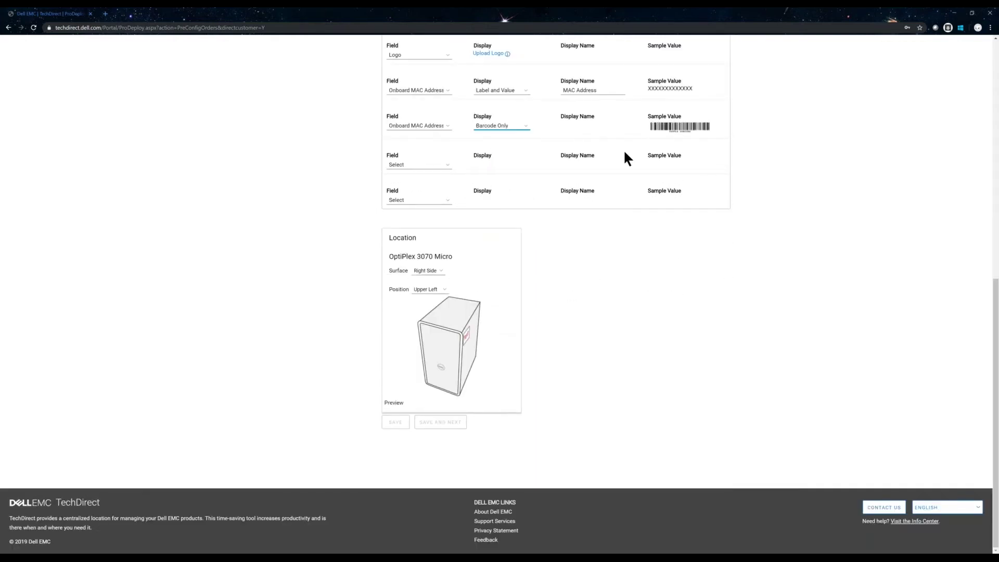
{"action": "left_click", "coordinate": [432, 271]}
{"action": "left_click", "coordinate": [425, 294]}
{"action": "left_click", "coordinate": [427, 290]}
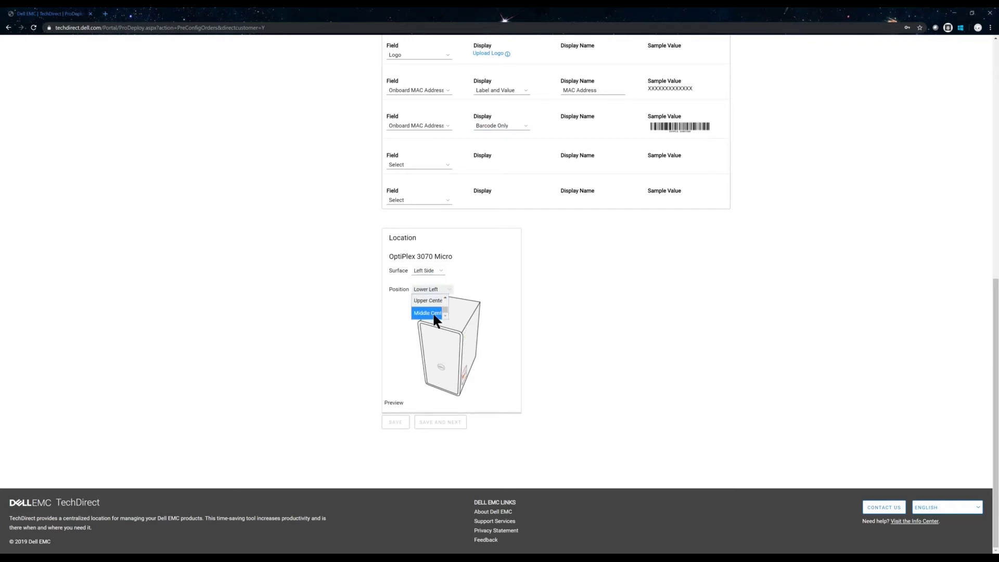
{"action": "left_click", "coordinate": [434, 314]}
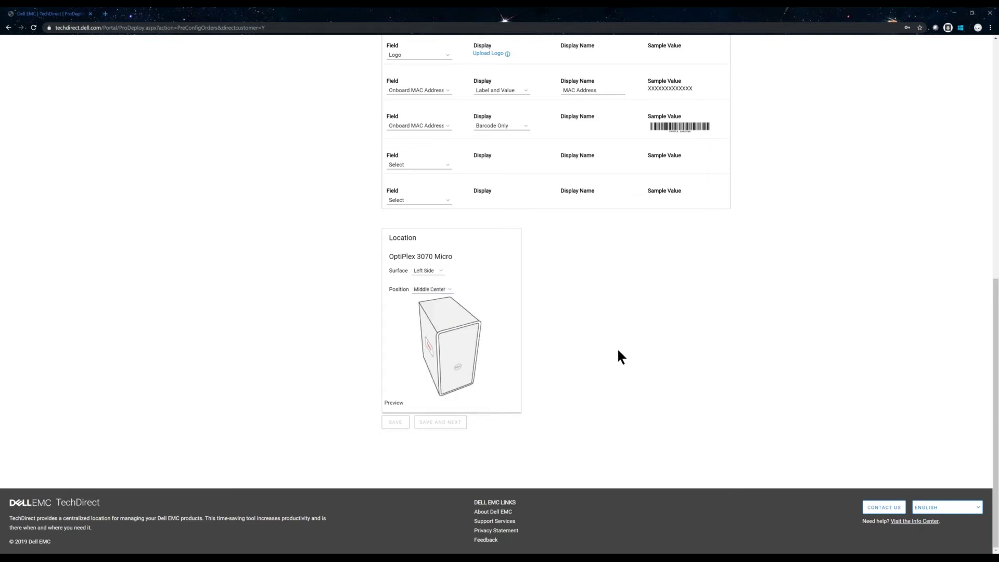
Step: Change the label's position on the chassis surface to Lower Left
{"action": "left_click", "coordinate": [429, 271]}
{"action": "left_click", "coordinate": [537, 284]}
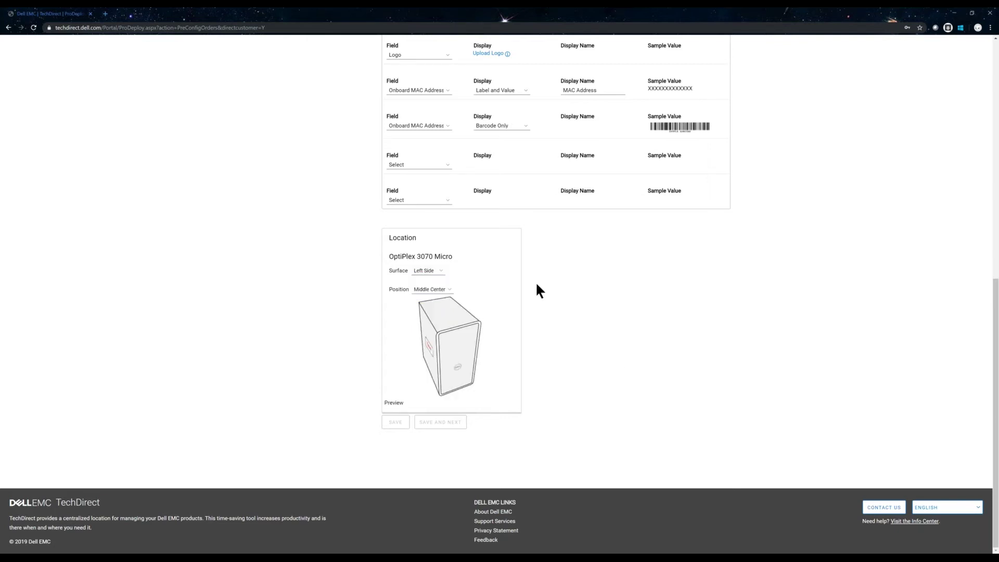
{"action": "left_click", "coordinate": [434, 290]}
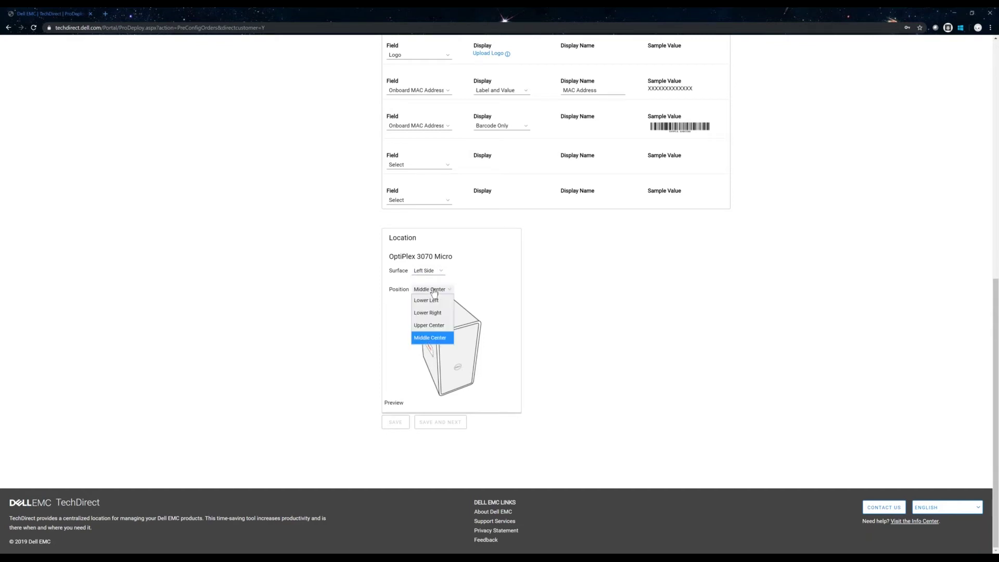
{"action": "left_click", "coordinate": [426, 301]}
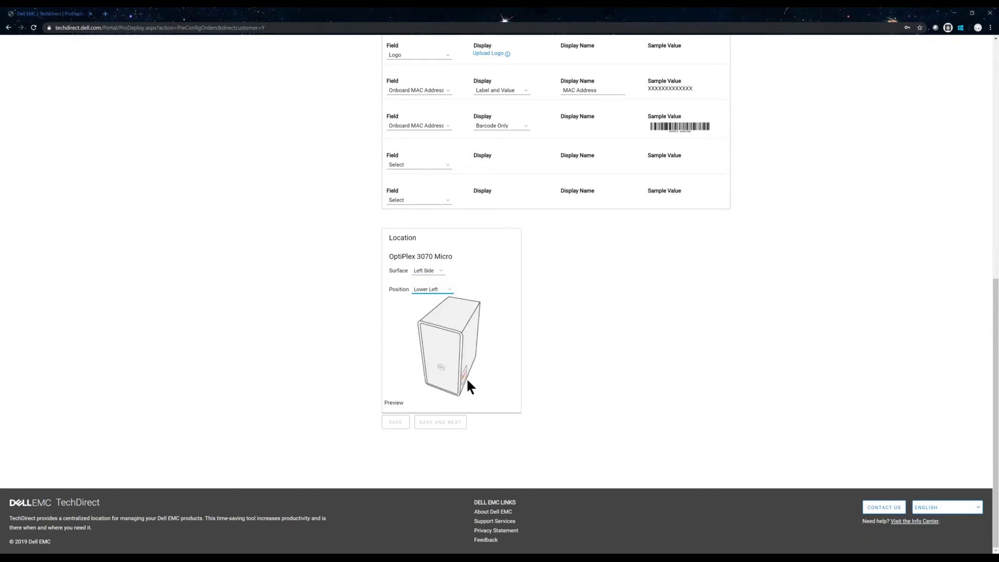
Step: Set the OptiPlex 3070 Micro label location to surface Right Side and position Upper Right
{"action": "left_click", "coordinate": [432, 273]}
{"action": "left_click_drag", "start_coordinate": [388, 256], "coordinate": [463, 258]}
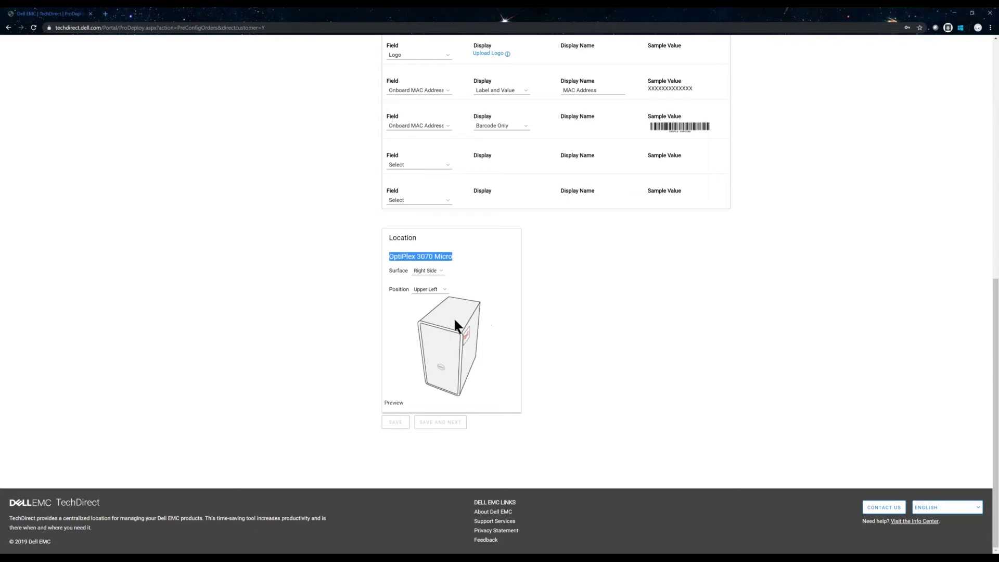
{"action": "left_click", "coordinate": [428, 290]}
{"action": "left_click", "coordinate": [421, 309]}
Step: Review the custom label form, including its type, colors, field entries and location preview
{"action": "scroll", "coordinate": [700, 339], "scroll_direction": "up", "scroll_amount": 4}
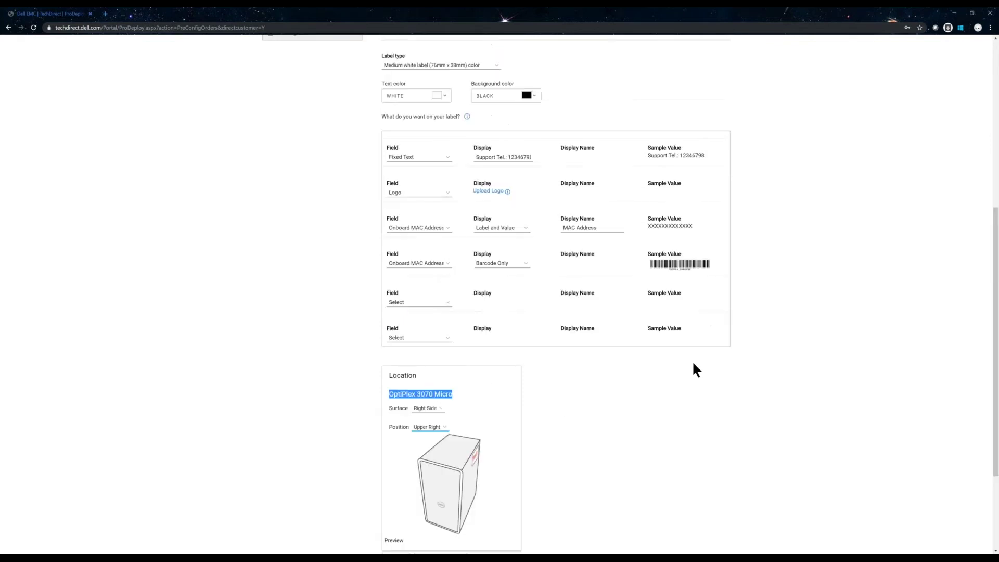
{"action": "scroll", "coordinate": [469, 414], "scroll_direction": "down", "scroll_amount": 4}
{"action": "scroll", "coordinate": [406, 338], "scroll_direction": "up", "scroll_amount": 5}
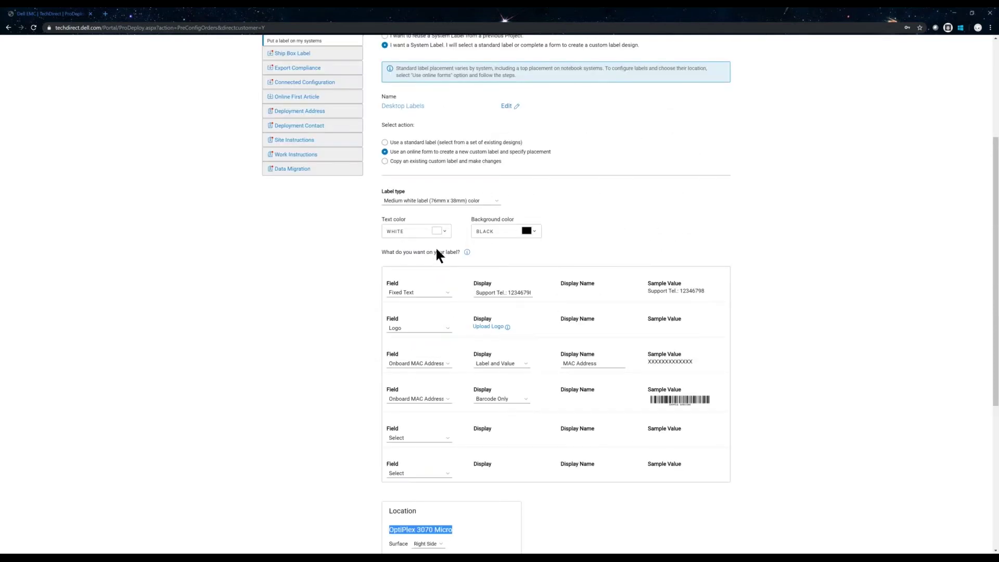
{"action": "scroll", "coordinate": [437, 252], "scroll_direction": "up", "scroll_amount": 2}
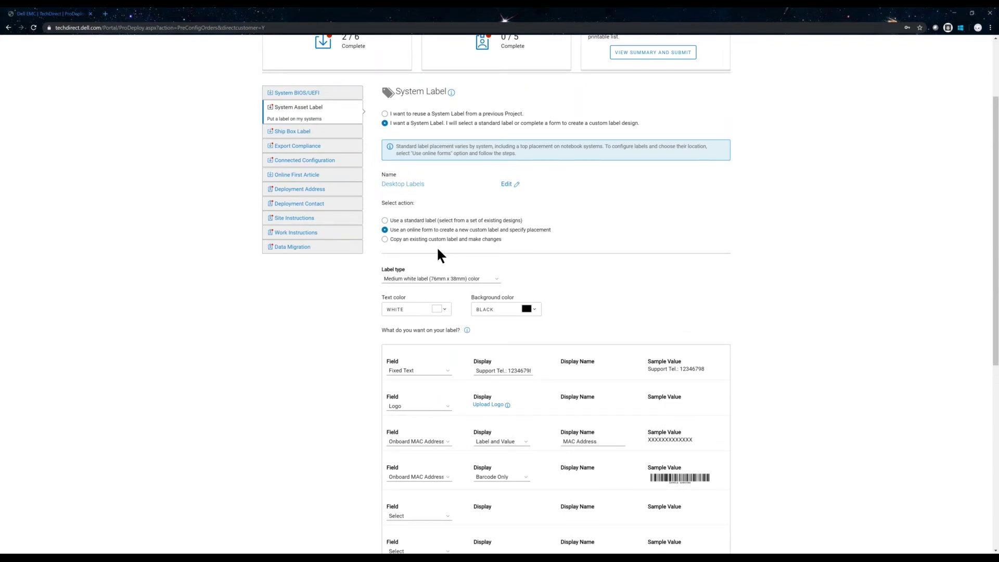
{"action": "scroll", "coordinate": [508, 267], "scroll_direction": "down", "scroll_amount": 6}
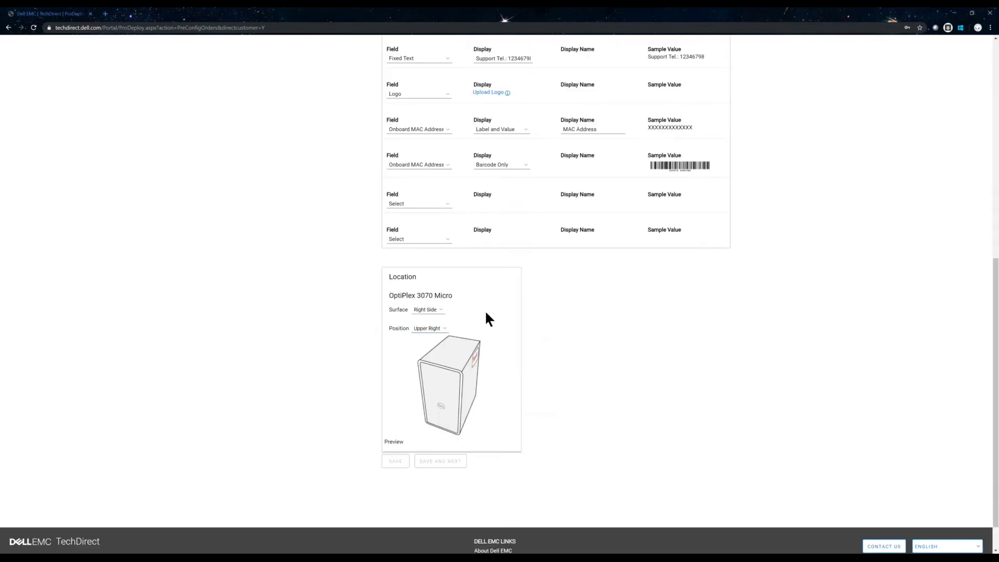
{"action": "scroll", "coordinate": [485, 310], "scroll_direction": "up", "scroll_amount": 4}
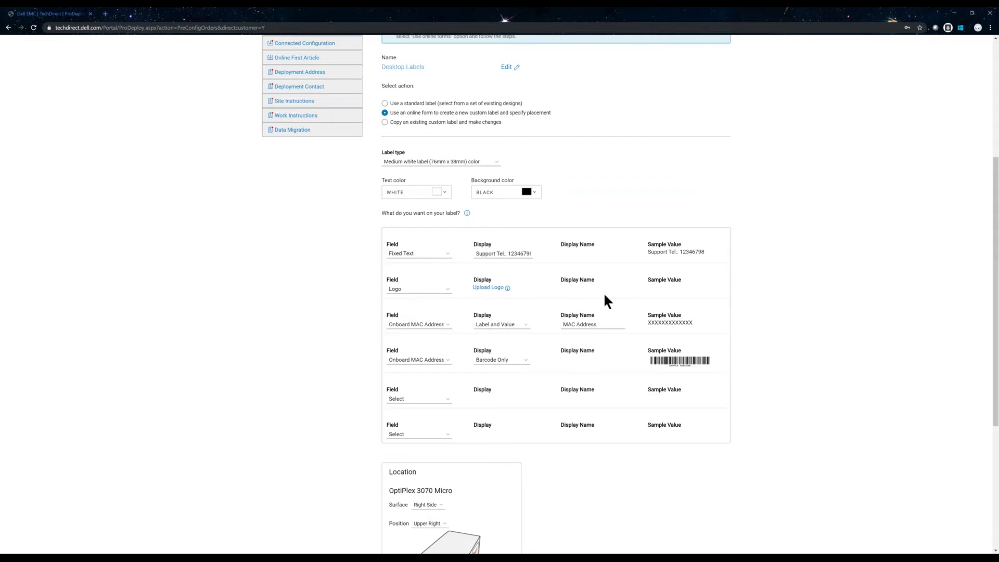
{"action": "scroll", "coordinate": [605, 295], "scroll_direction": "up", "scroll_amount": 2}
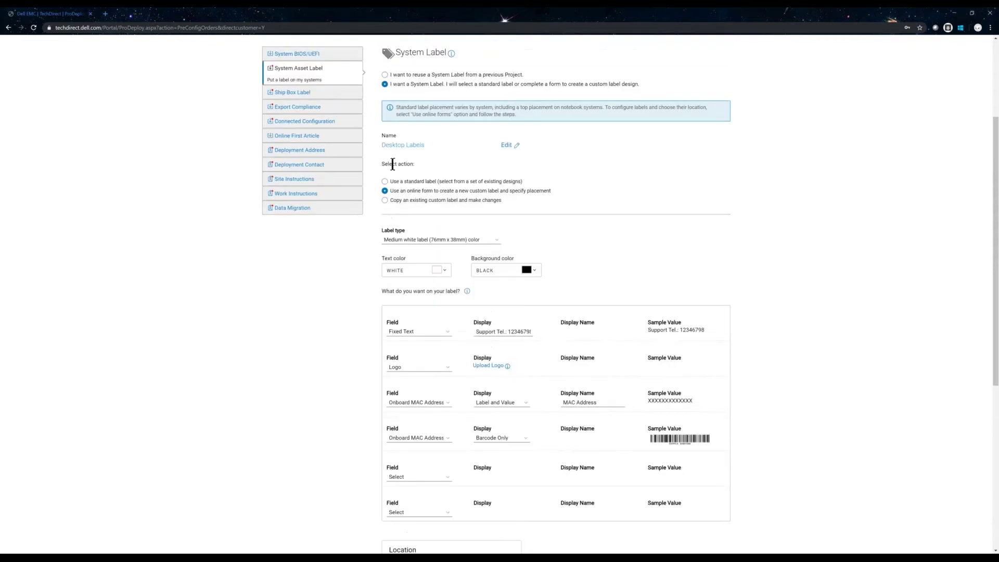
Step: Copy an existing custom label into the Desktop Labels design and use the online form for it
{"action": "left_click", "coordinate": [385, 200]}
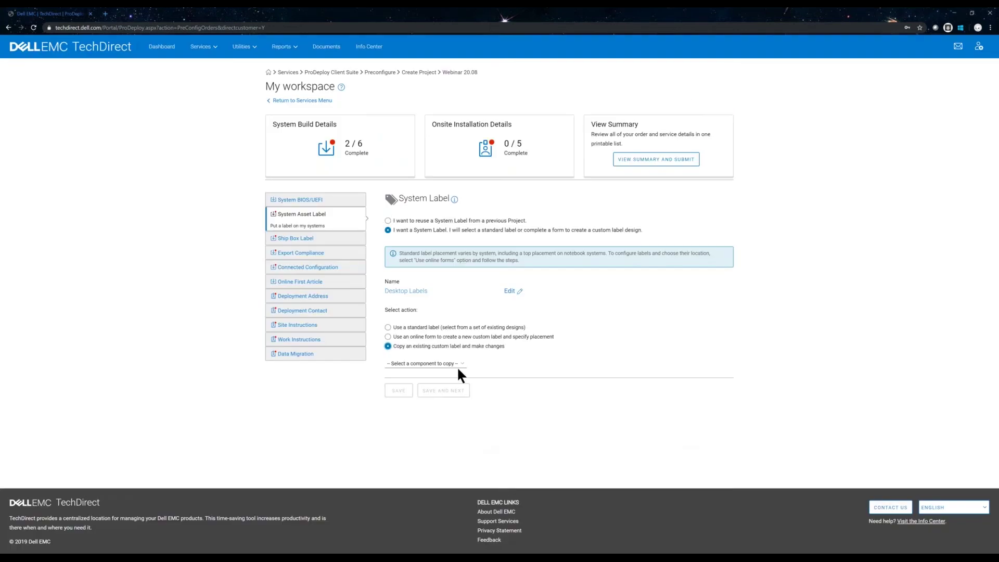
{"action": "left_click", "coordinate": [459, 365]}
{"action": "left_click", "coordinate": [432, 386]}
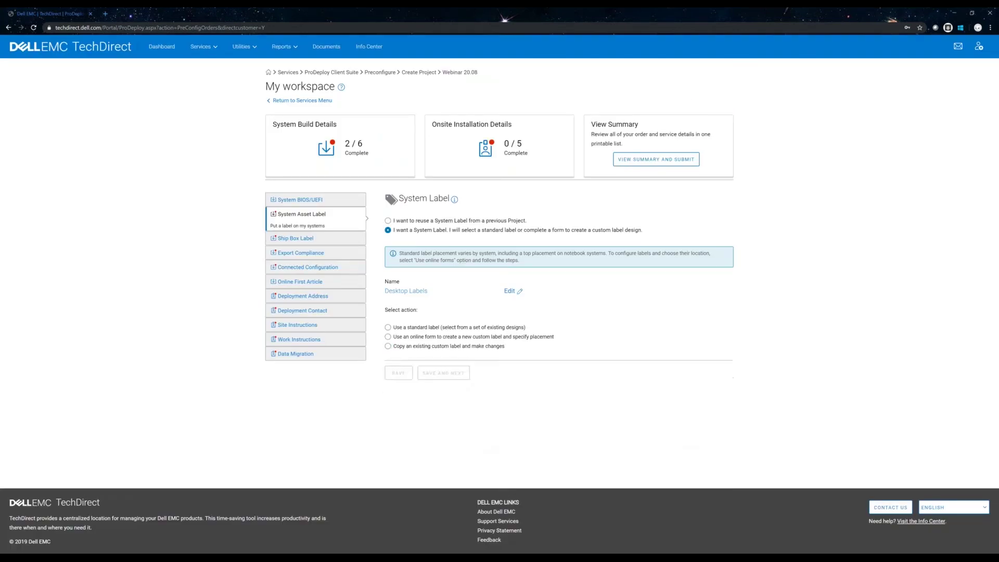
{"action": "left_click", "coordinate": [388, 337]}
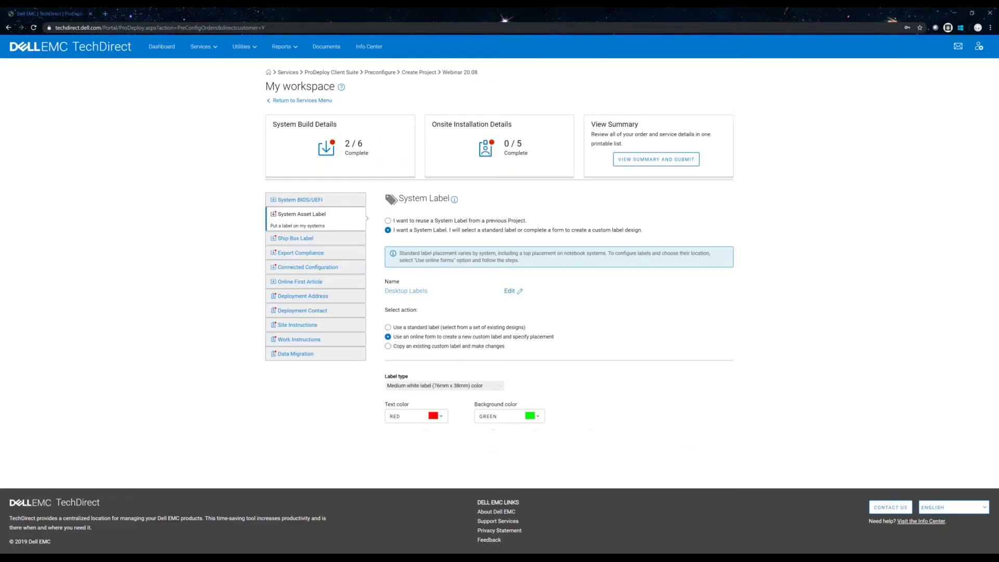
Step: Check the copied label's colors, fields and placement, and save the system label
{"action": "scroll", "coordinate": [725, 416], "scroll_direction": "down", "scroll_amount": 1}
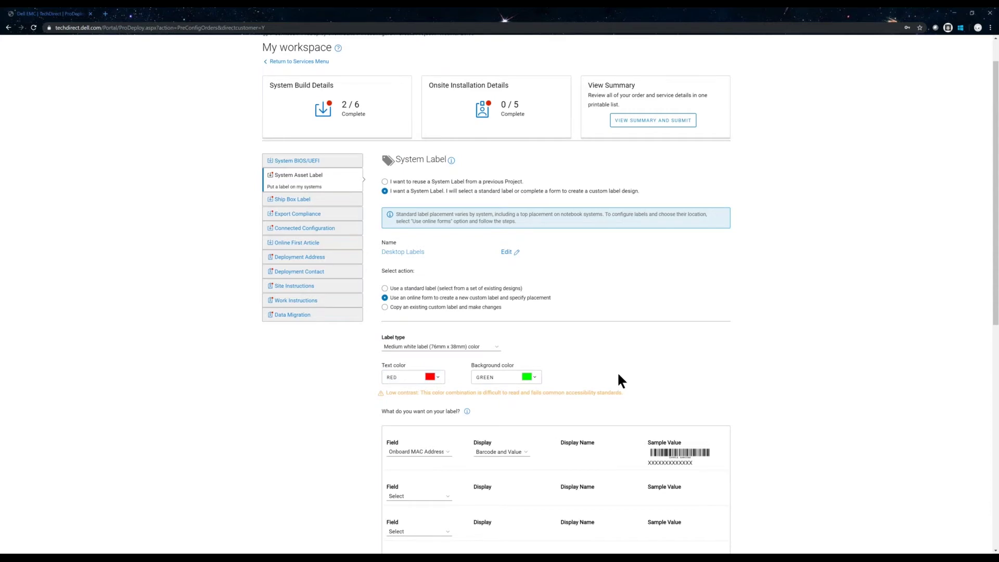
{"action": "scroll", "coordinate": [618, 375], "scroll_direction": "down", "scroll_amount": 10}
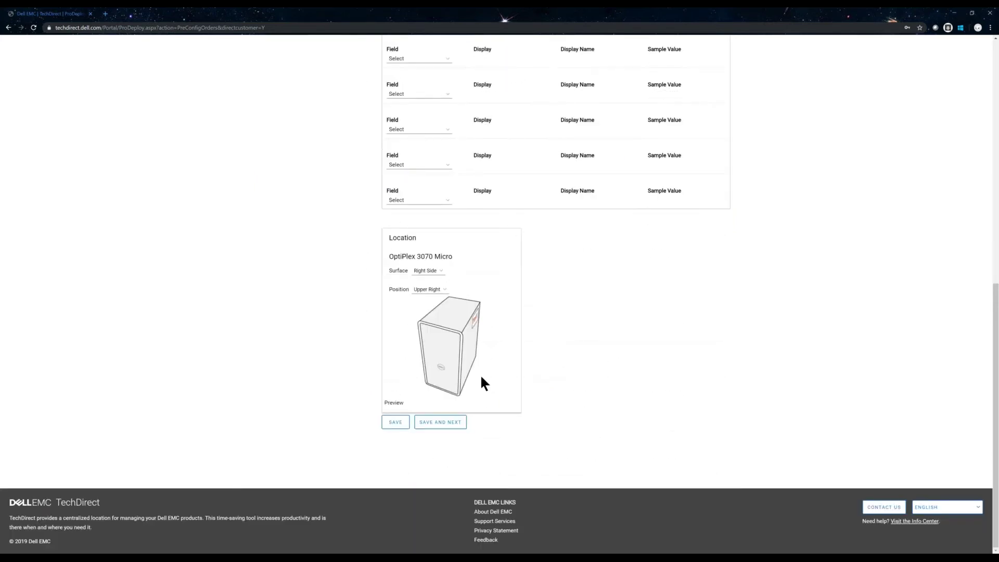
{"action": "scroll", "coordinate": [481, 371], "scroll_direction": "up", "scroll_amount": 5}
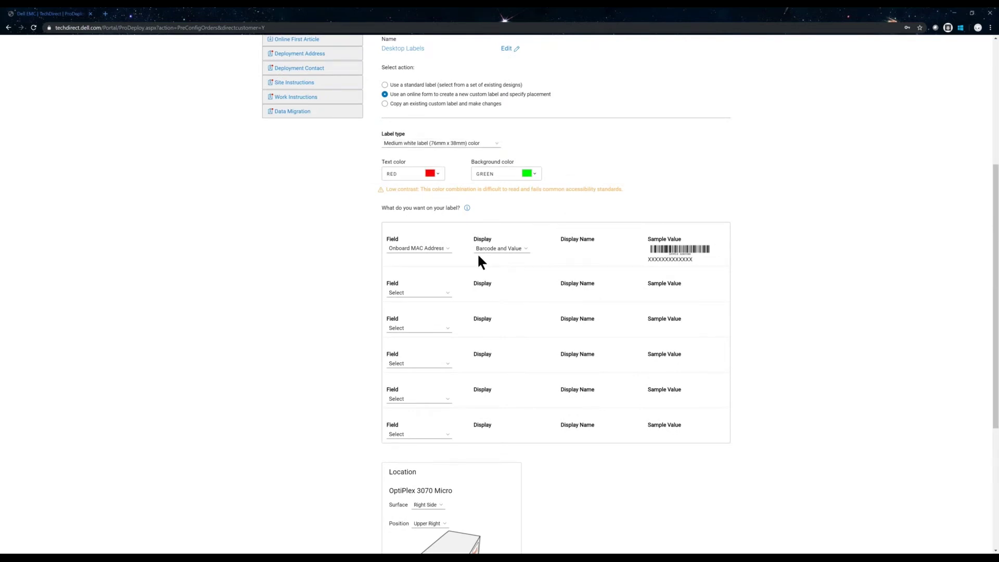
{"action": "scroll", "coordinate": [477, 261], "scroll_direction": "down", "scroll_amount": 3}
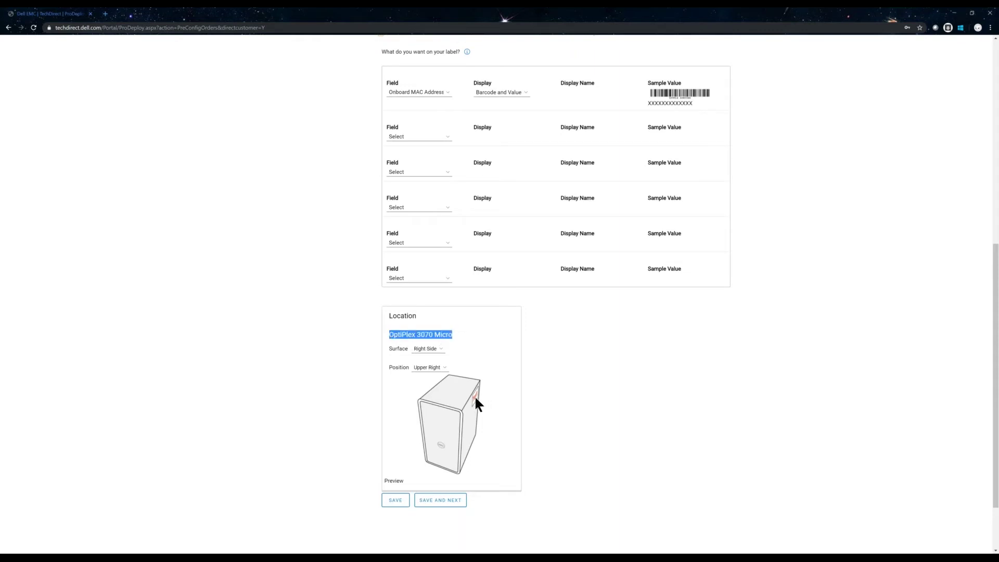
{"action": "left_click", "coordinate": [401, 502]}
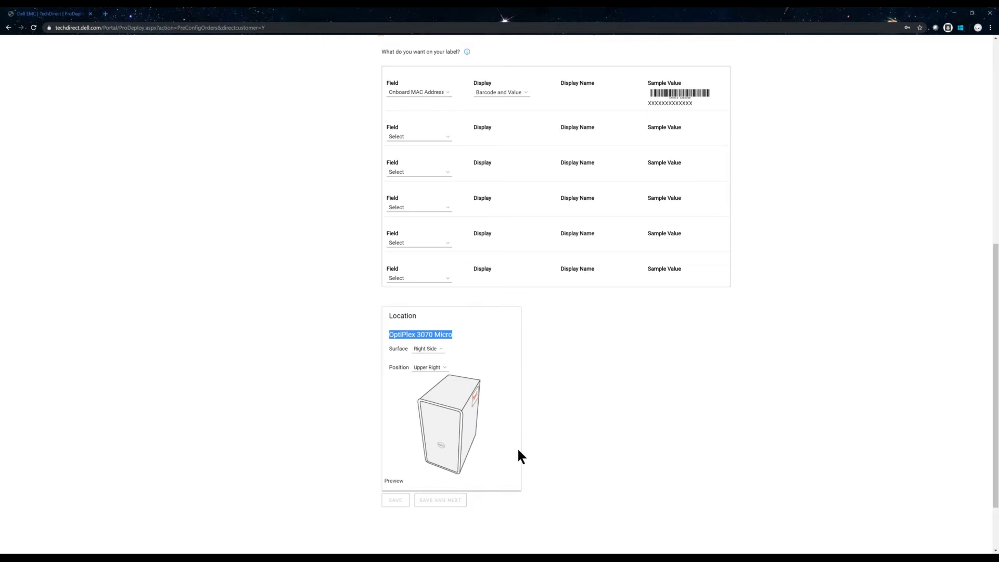
Step: Look over the saved system label and open the Ship Box Label settings
{"action": "scroll", "coordinate": [516, 448], "scroll_direction": "up", "scroll_amount": 8}
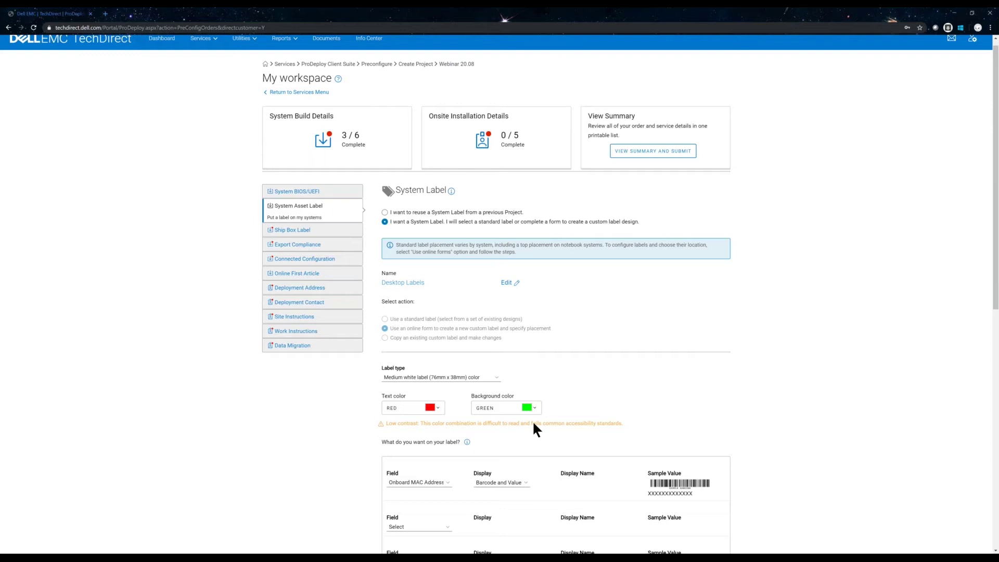
{"action": "scroll", "coordinate": [533, 423], "scroll_direction": "down", "scroll_amount": 1}
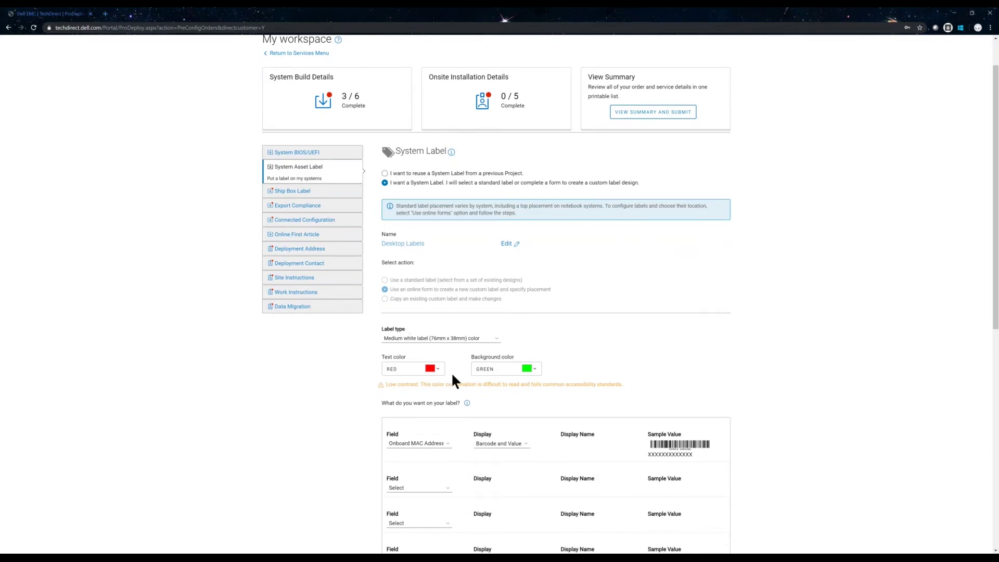
{"action": "scroll", "coordinate": [451, 373], "scroll_direction": "down", "scroll_amount": 3}
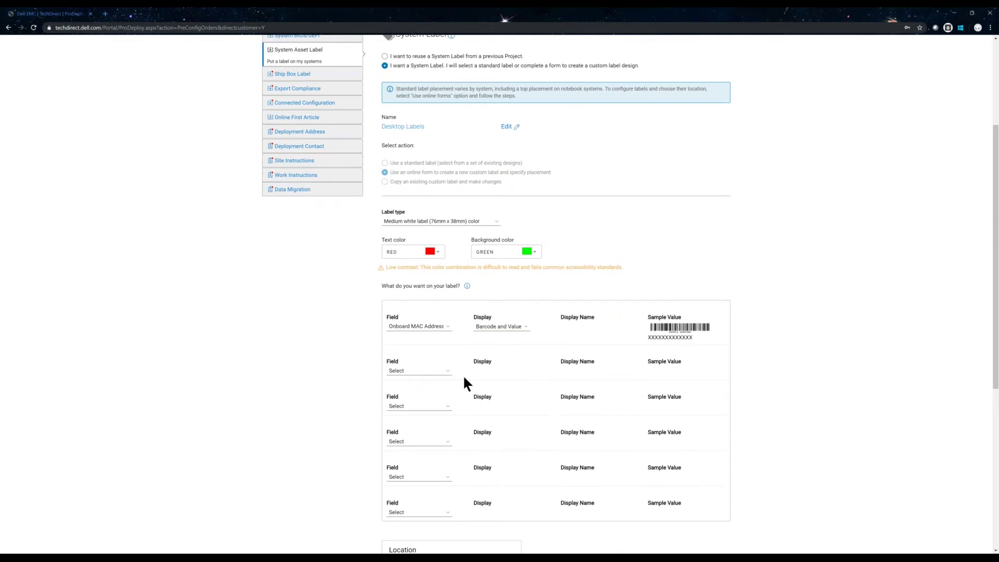
{"action": "scroll", "coordinate": [465, 379], "scroll_direction": "up", "scroll_amount": 4}
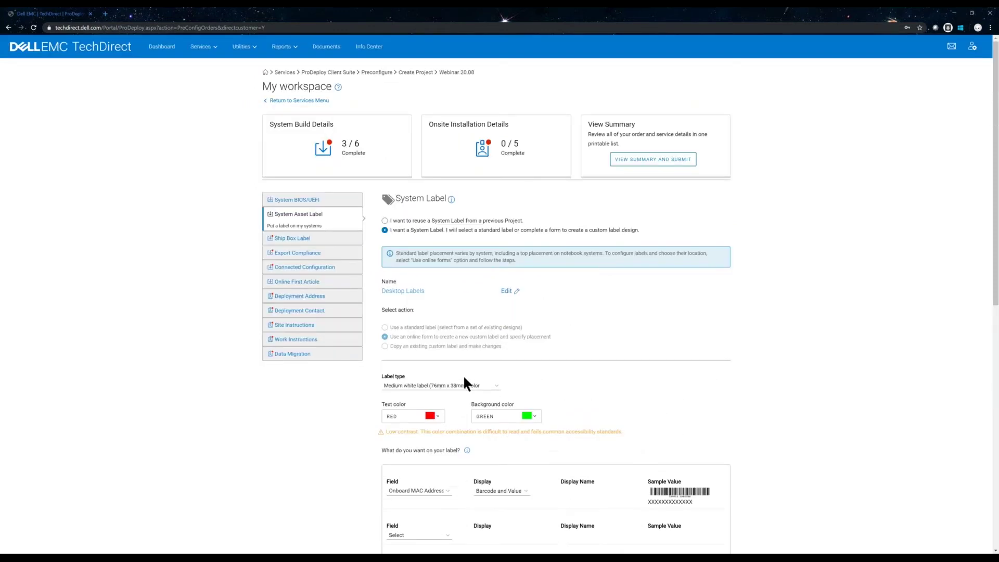
{"action": "left_click", "coordinate": [285, 241]}
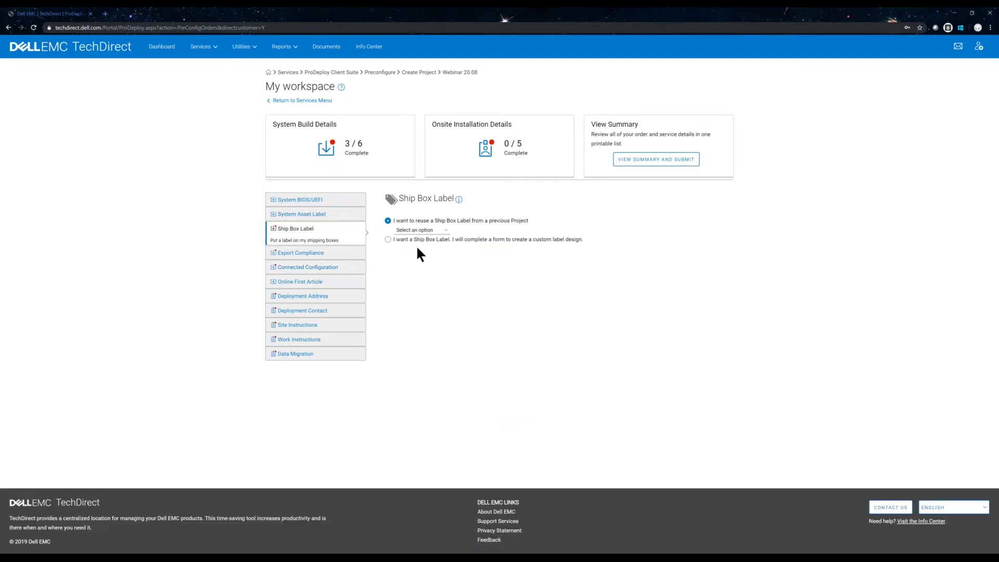
Step: Open the Export Compliance settings and read the explanation of why software certification is required
{"action": "left_click", "coordinate": [314, 255]}
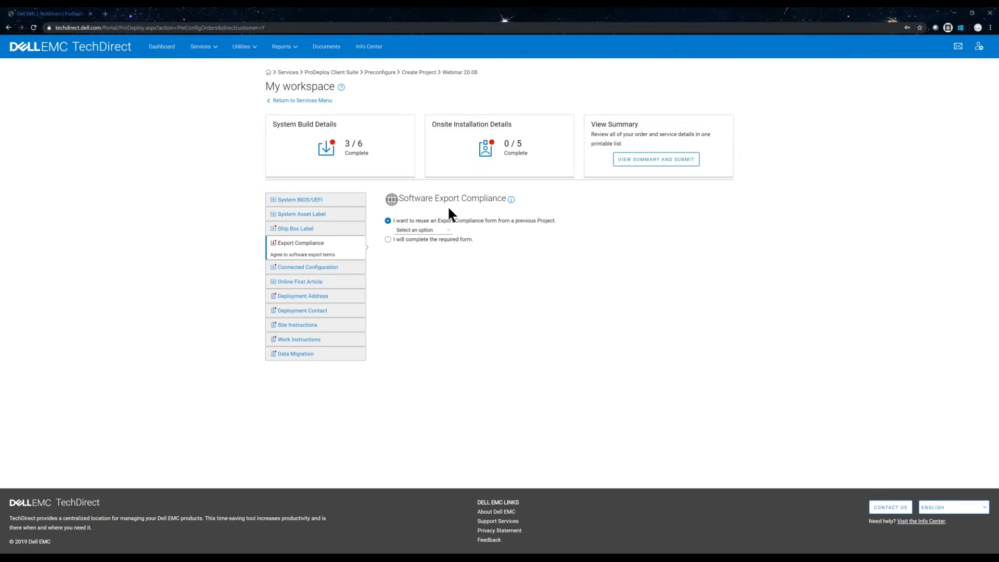
{"action": "left_click", "coordinate": [511, 199]}
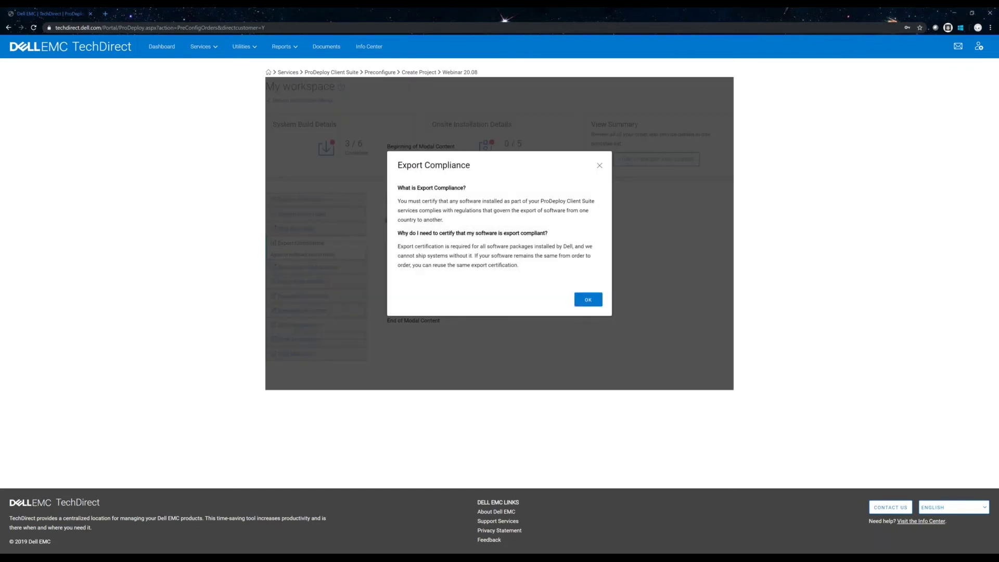
{"action": "left_click", "coordinate": [586, 302]}
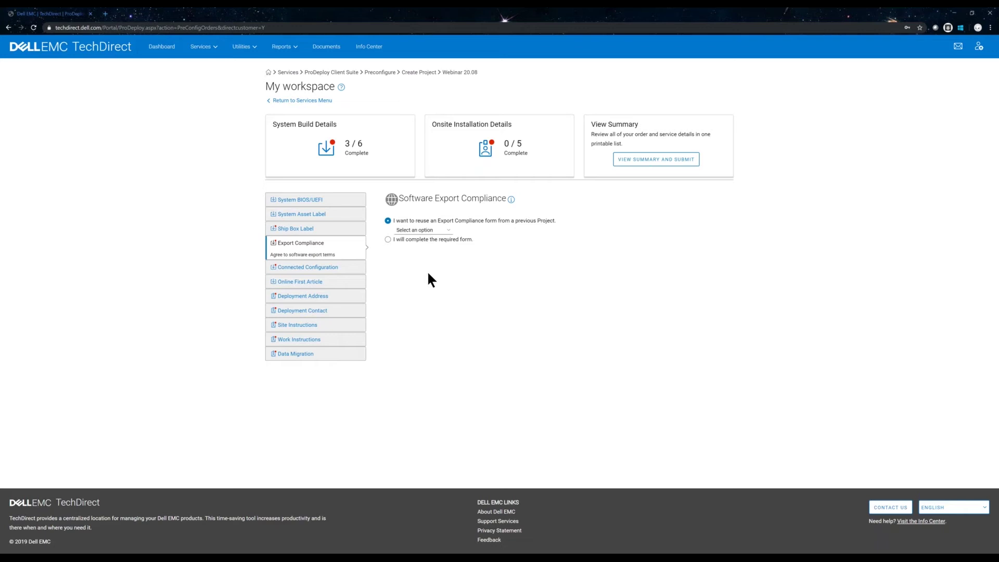
{"action": "left_click_drag", "start_coordinate": [398, 199], "coordinate": [507, 201]}
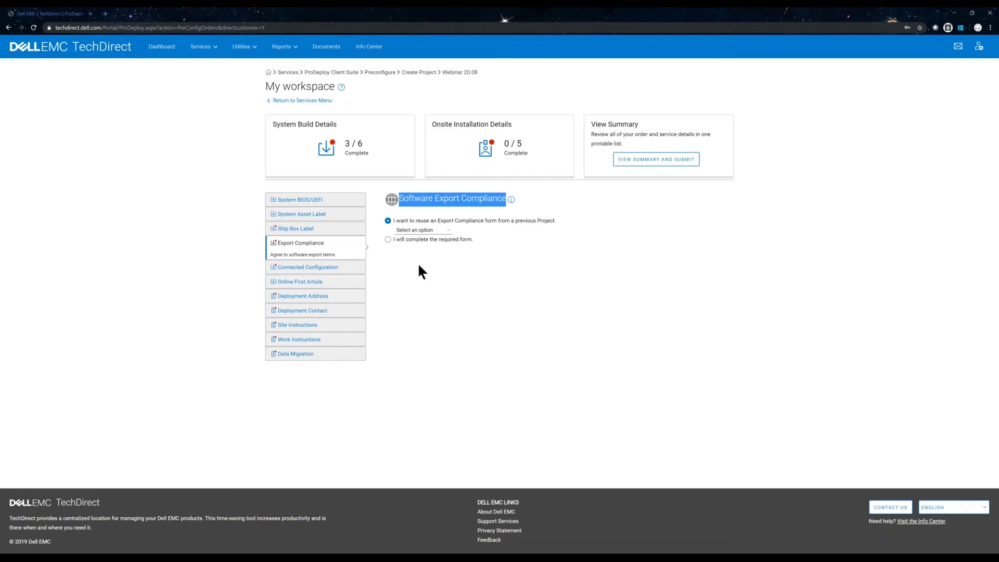
Step: Choose to complete the required Export Compliance form, agree to the "Standard Export Terms" as stated, and save
{"action": "left_click", "coordinate": [390, 241]}
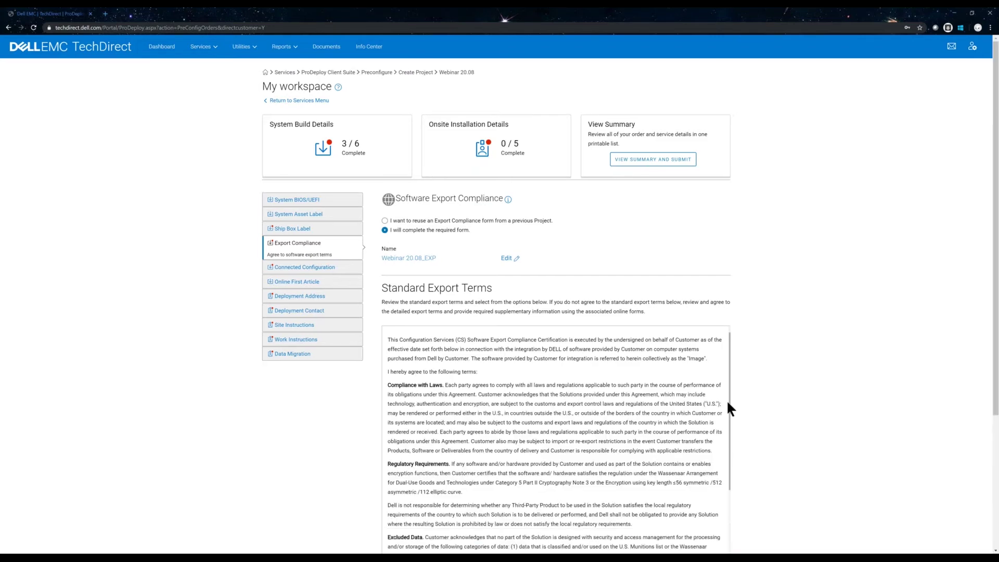
{"action": "scroll", "coordinate": [726, 399], "scroll_direction": "down", "scroll_amount": 3}
{"action": "scroll", "coordinate": [788, 411], "scroll_direction": "down", "scroll_amount": 5}
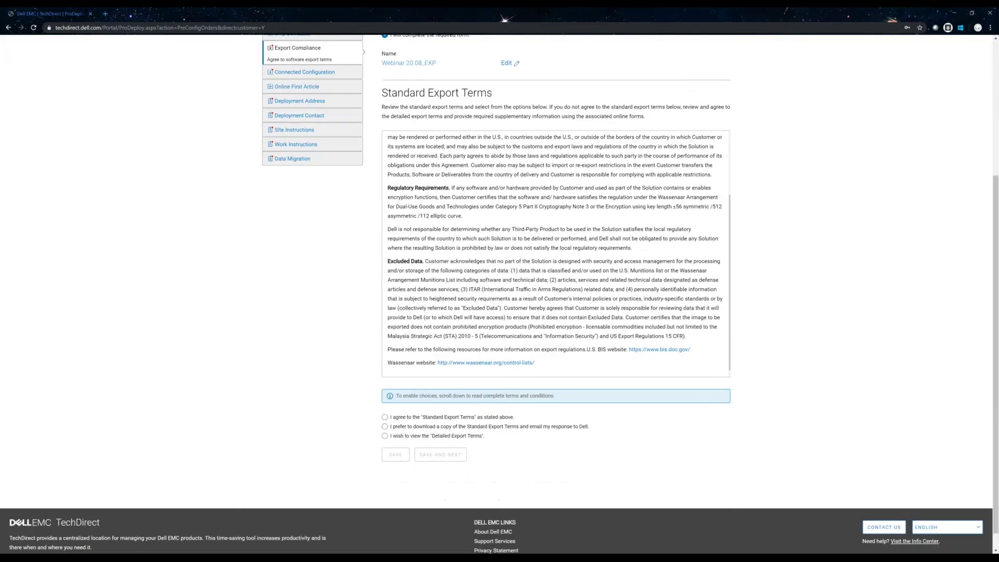
{"action": "left_click", "coordinate": [384, 424]}
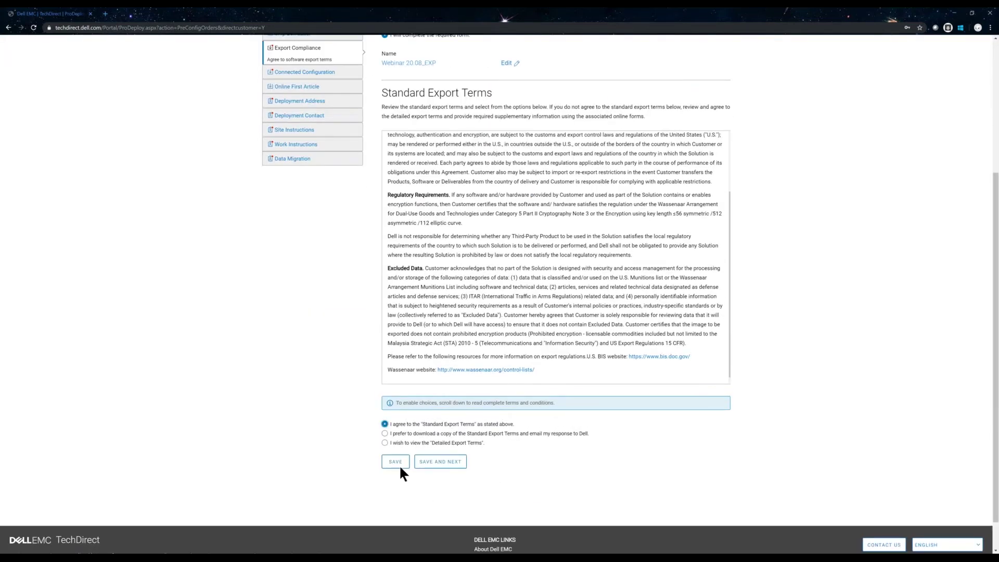
{"action": "left_click", "coordinate": [399, 465]}
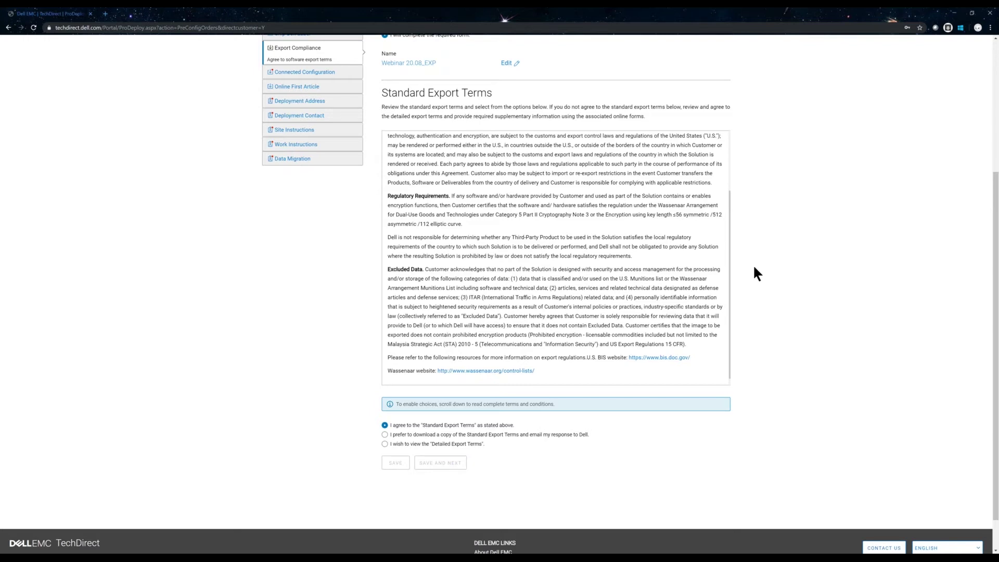
Step: Review the saved Software Export Compliance form, its Standard Export Terms text and the available response options
{"action": "scroll", "coordinate": [755, 271], "scroll_direction": "up", "scroll_amount": 2}
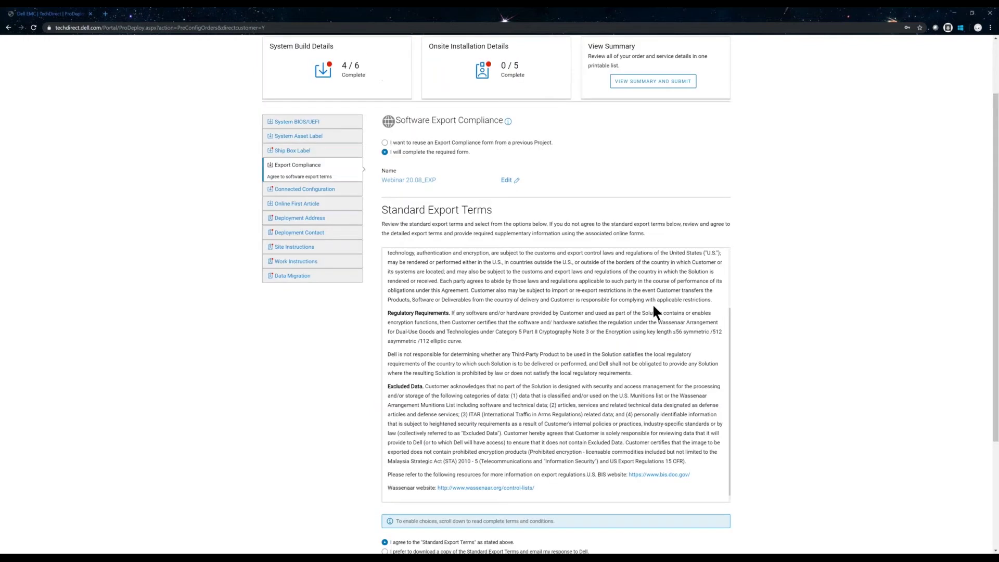
{"action": "scroll", "coordinate": [516, 311], "scroll_direction": "up", "scroll_amount": 3}
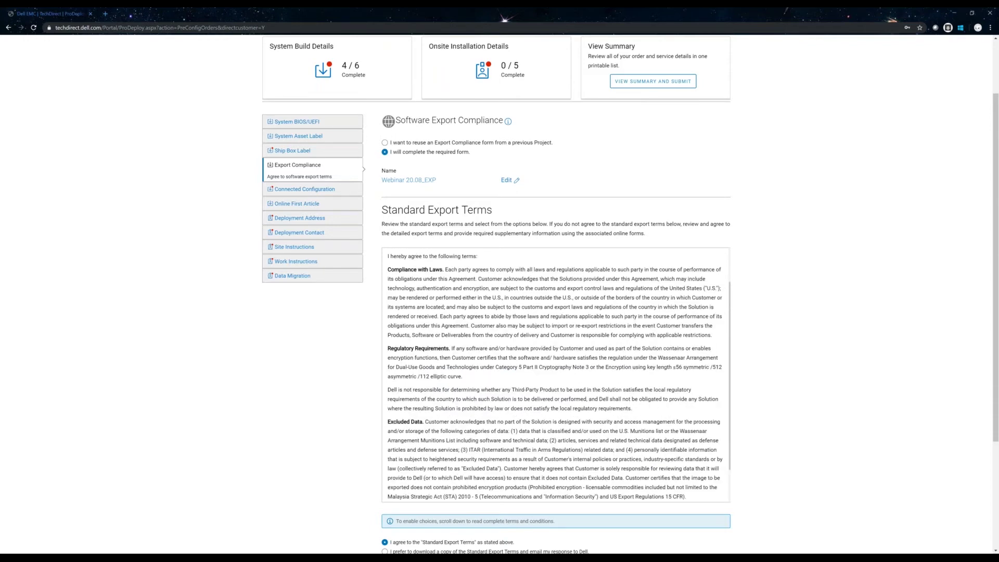
{"action": "scroll", "coordinate": [500, 296], "scroll_direction": "up", "scroll_amount": 2}
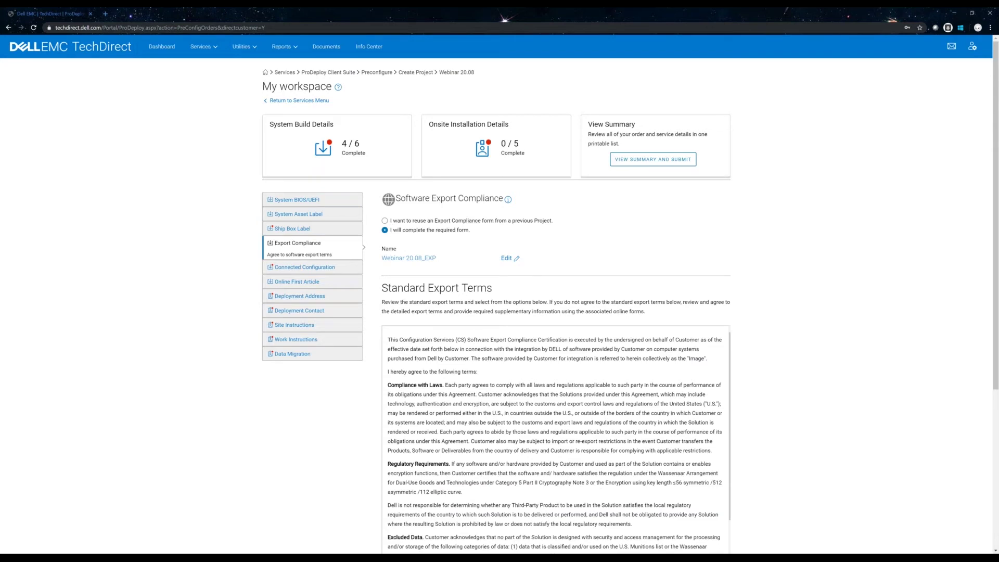
{"action": "scroll", "coordinate": [518, 386], "scroll_direction": "down", "scroll_amount": 2}
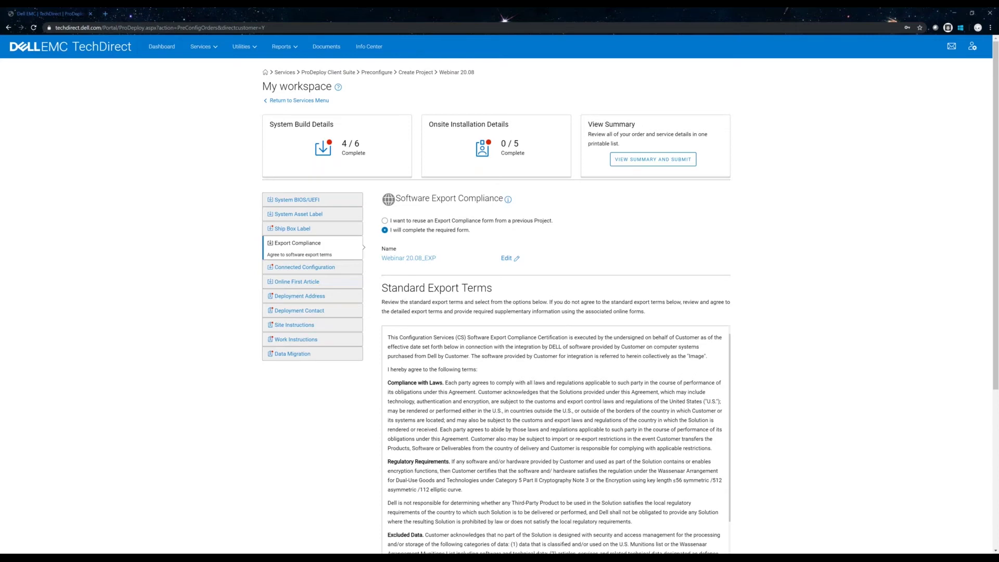
{"action": "scroll", "coordinate": [490, 428], "scroll_direction": "down", "scroll_amount": 4}
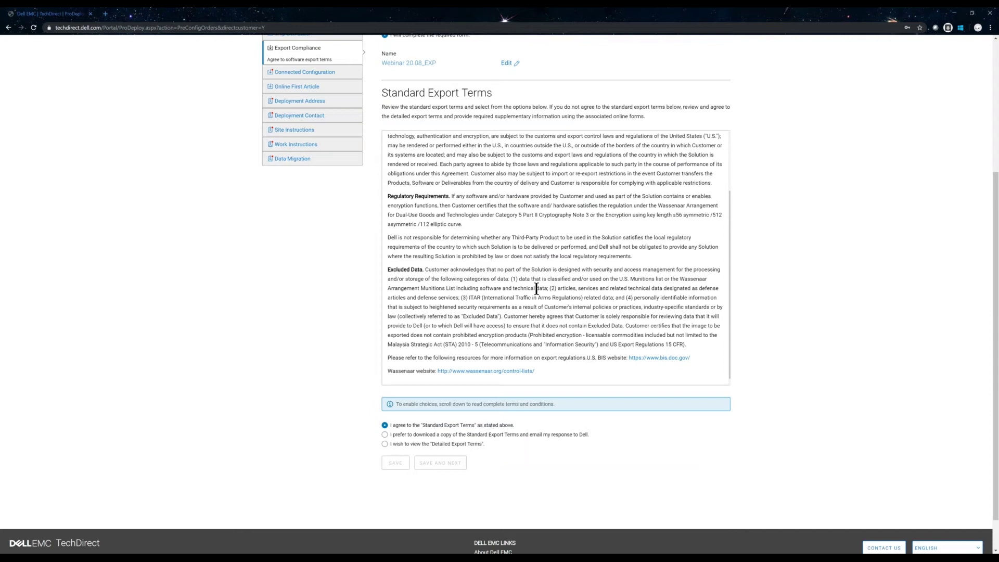
{"action": "scroll", "coordinate": [537, 289], "scroll_direction": "up", "scroll_amount": 2}
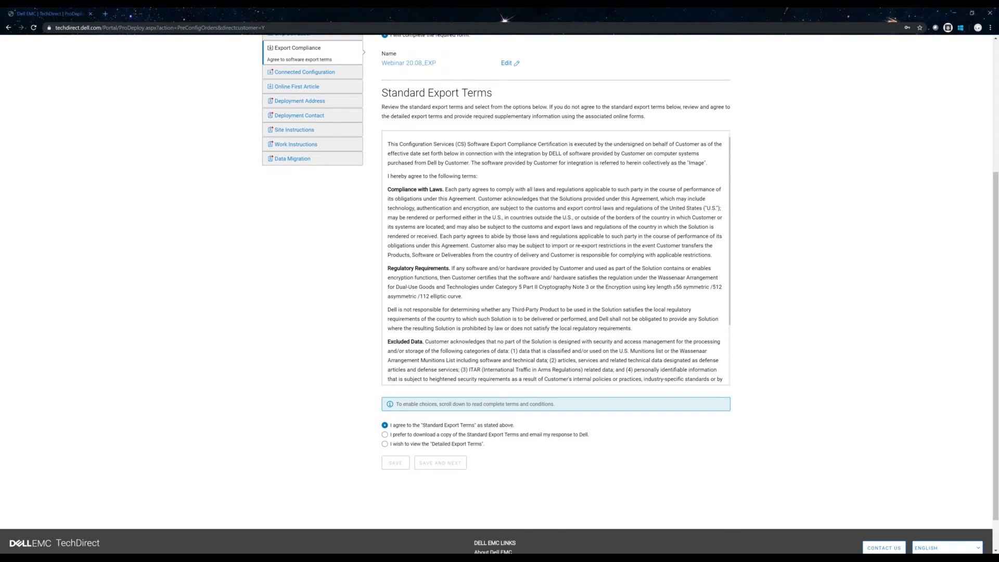
{"action": "scroll", "coordinate": [704, 375], "scroll_direction": "down", "scroll_amount": 2}
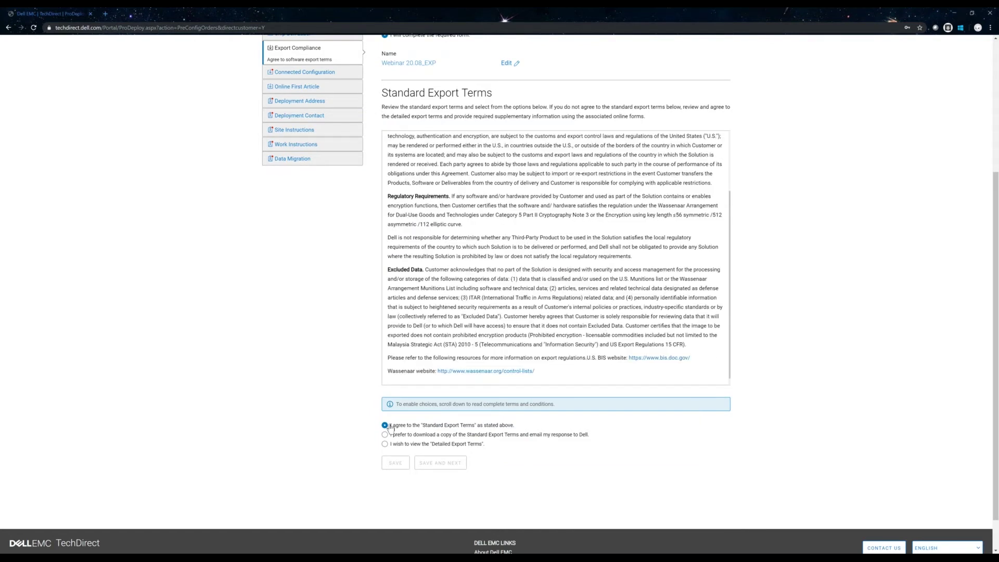
{"action": "scroll", "coordinate": [703, 337], "scroll_direction": "up", "scroll_amount": 2}
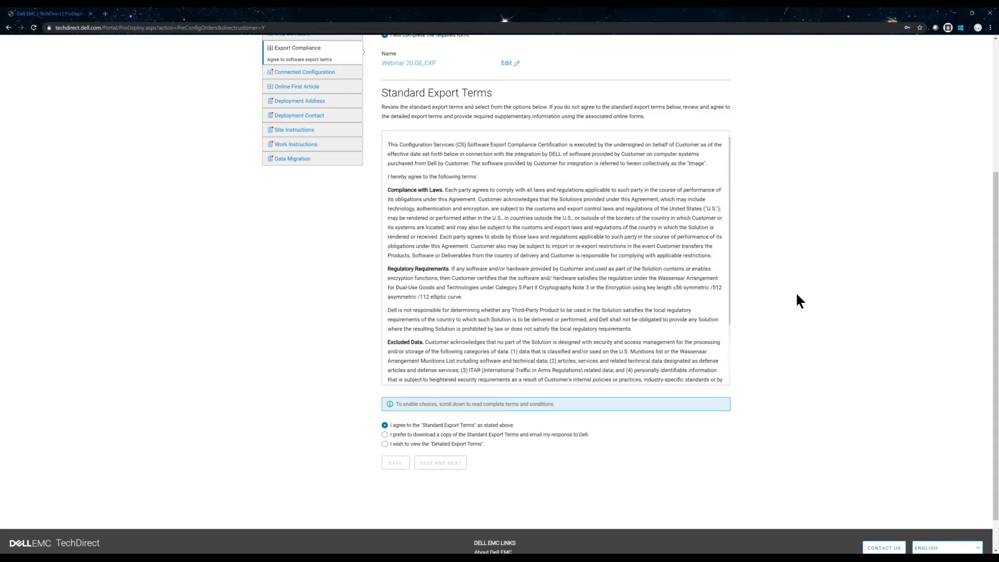
{"action": "scroll", "coordinate": [800, 301], "scroll_direction": "up", "scroll_amount": 3}
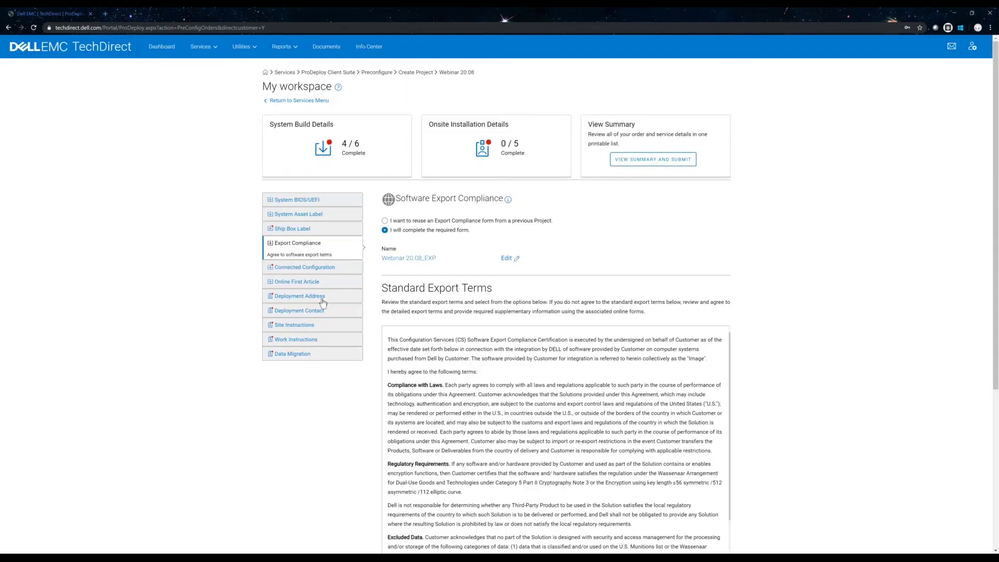
Step: Open the Connected Configuration settings and examine the contact, VHD delivery, client system, VPN setup and work instructions sections
{"action": "left_click", "coordinate": [309, 268]}
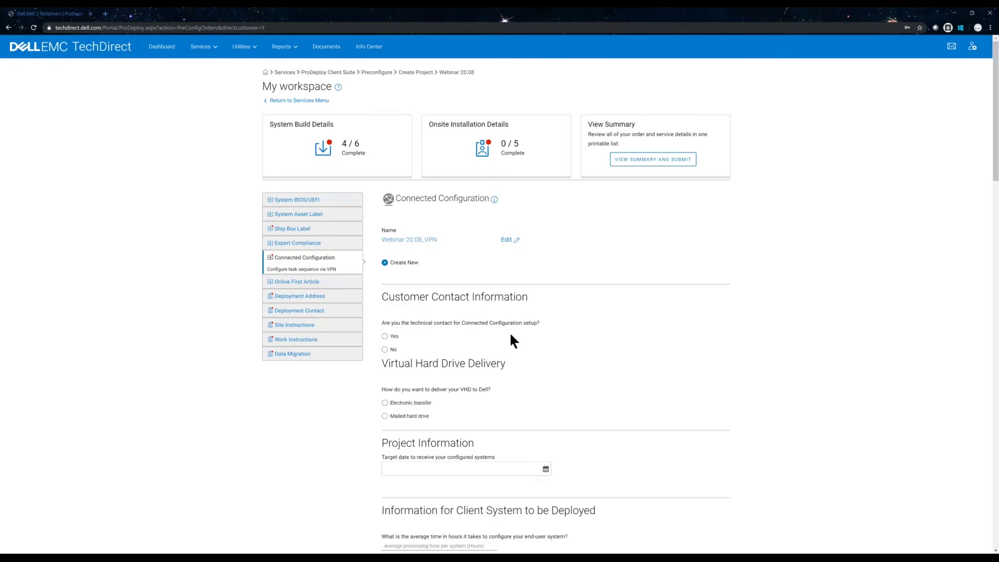
{"action": "scroll", "coordinate": [511, 336], "scroll_direction": "down", "scroll_amount": 1}
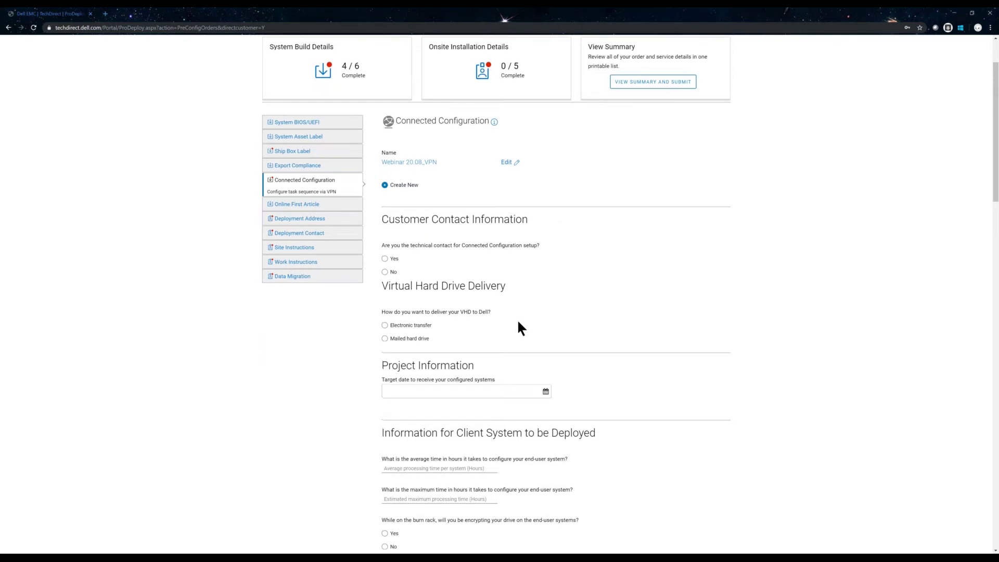
{"action": "scroll", "coordinate": [518, 323], "scroll_direction": "up", "scroll_amount": 1}
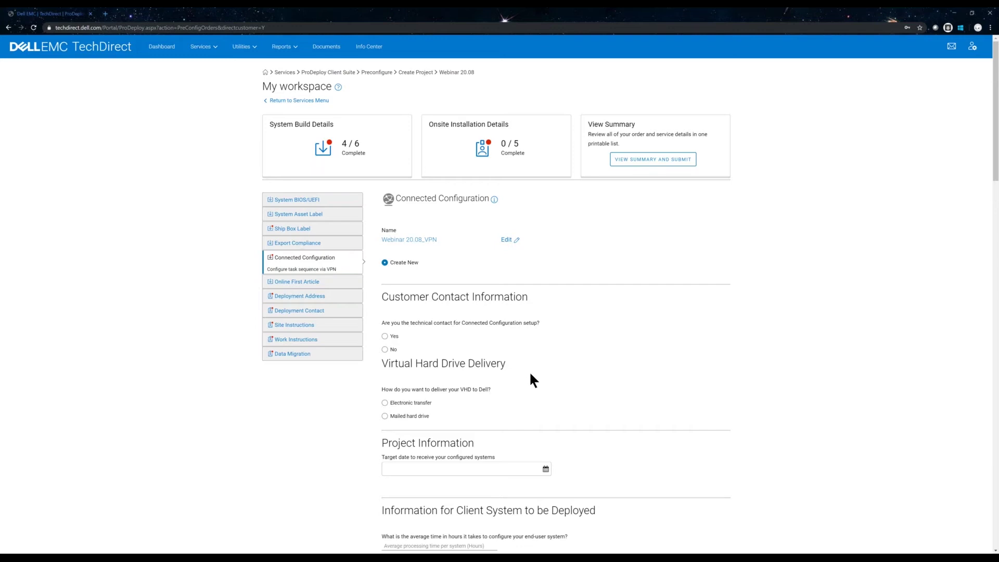
{"action": "scroll", "coordinate": [556, 371], "scroll_direction": "down", "scroll_amount": 4}
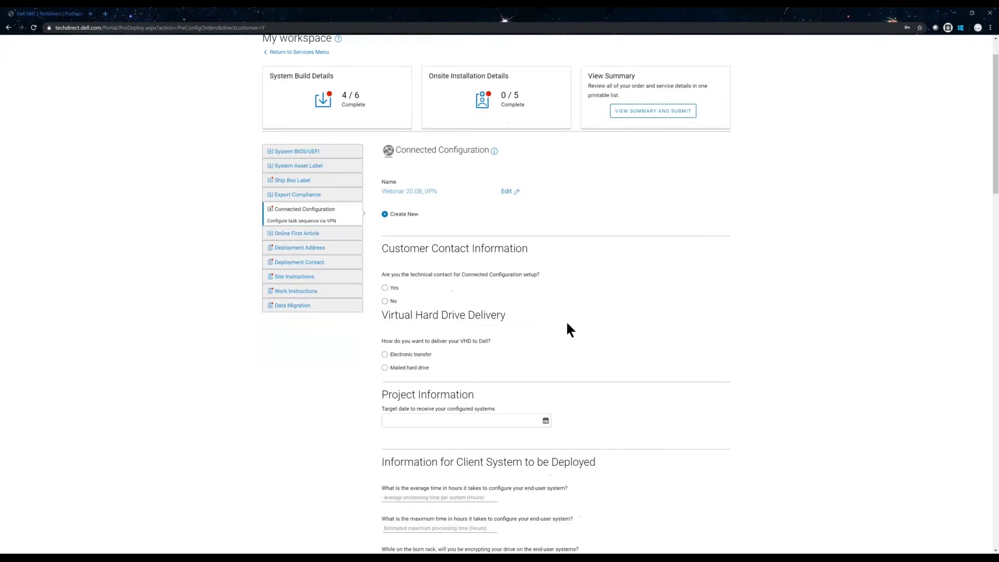
{"action": "scroll", "coordinate": [553, 334], "scroll_direction": "down", "scroll_amount": 3}
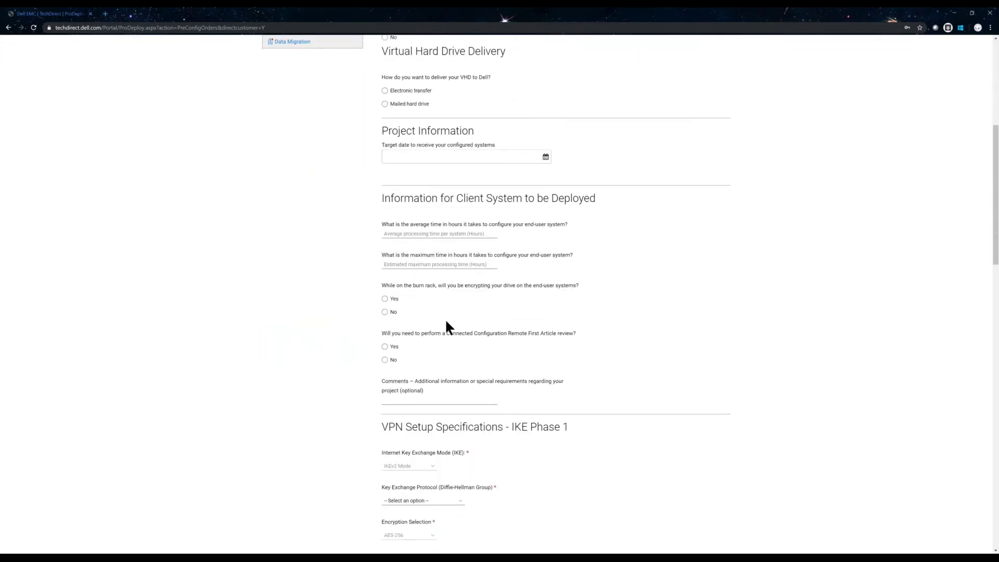
{"action": "scroll", "coordinate": [445, 318], "scroll_direction": "down", "scroll_amount": 4}
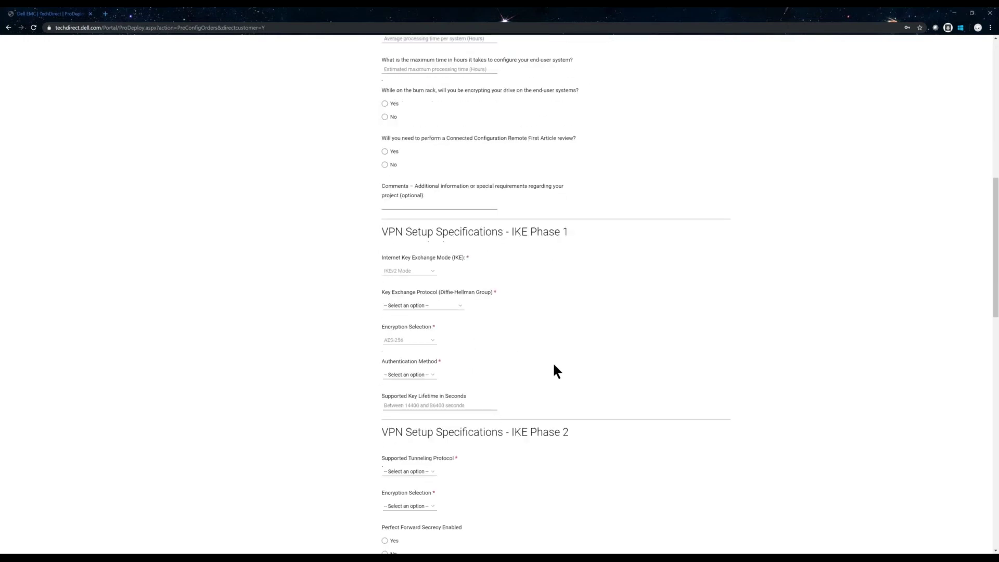
{"action": "scroll", "coordinate": [554, 367], "scroll_direction": "down", "scroll_amount": 3}
{"action": "scroll", "coordinate": [557, 370], "scroll_direction": "down", "scroll_amount": 3}
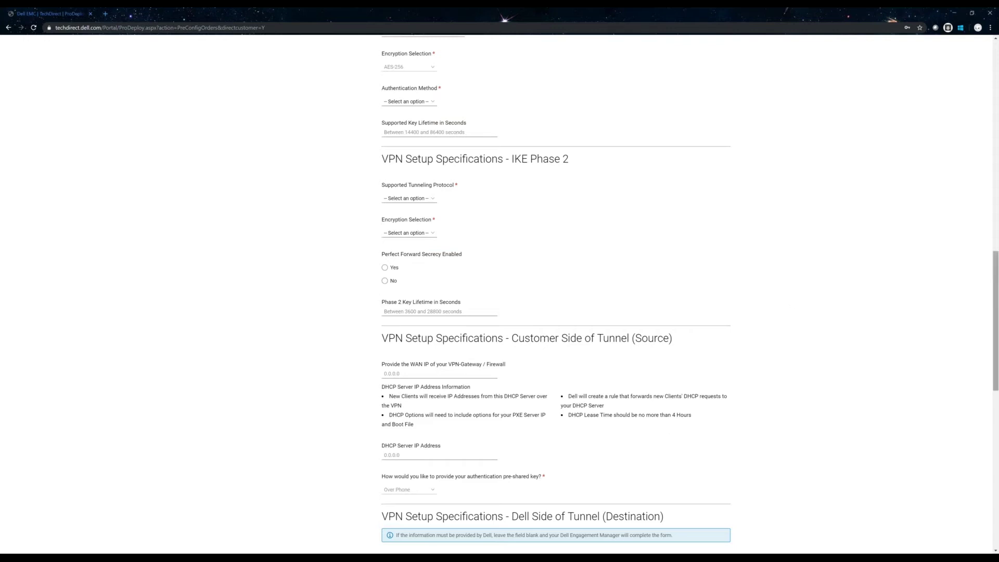
{"action": "left_click_drag", "start_coordinate": [995, 292], "coordinate": [995, 411]}
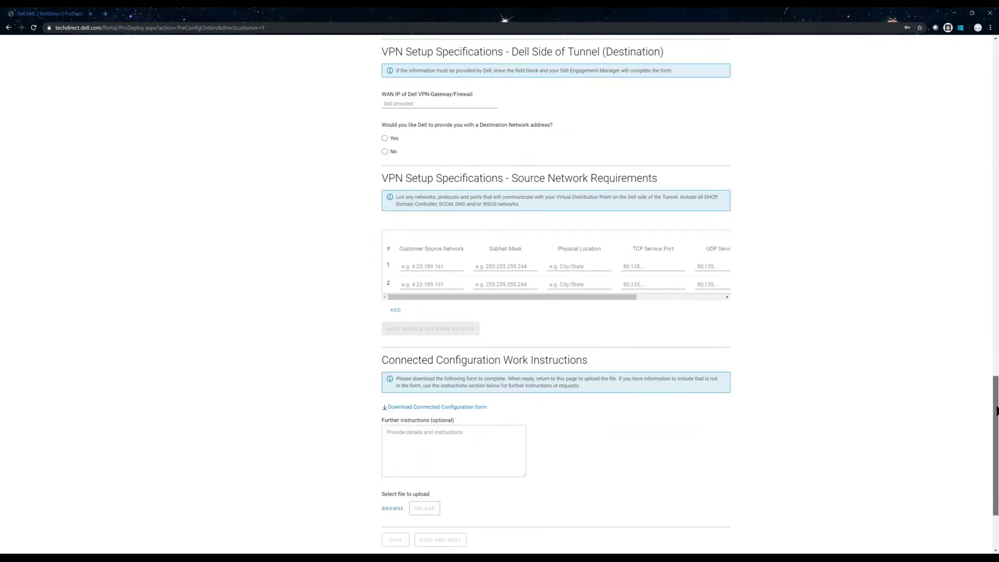
{"action": "scroll", "coordinate": [499, 292], "scroll_direction": "down", "scroll_amount": 1}
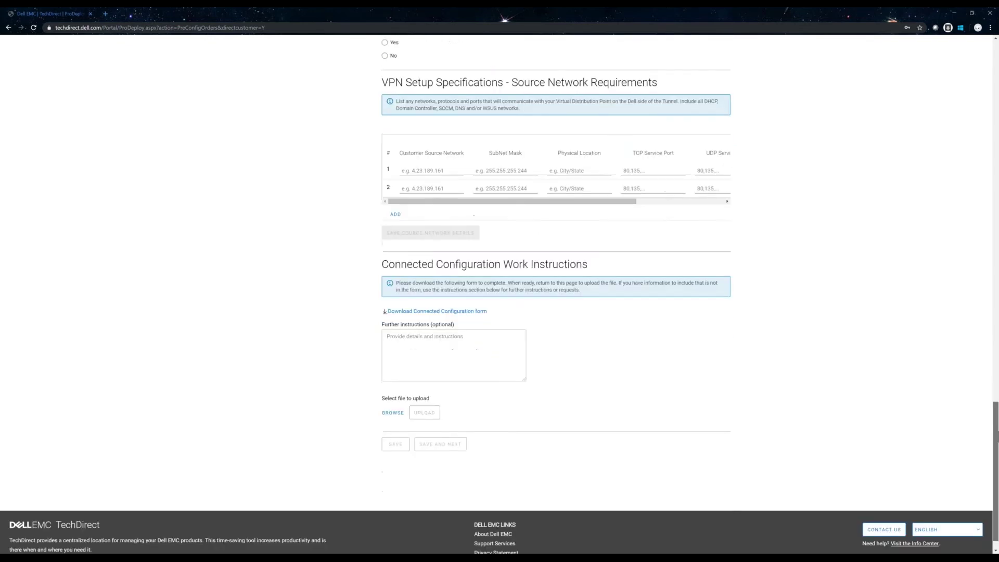
{"action": "scroll", "coordinate": [499, 291], "scroll_direction": "up", "scroll_amount": 3}
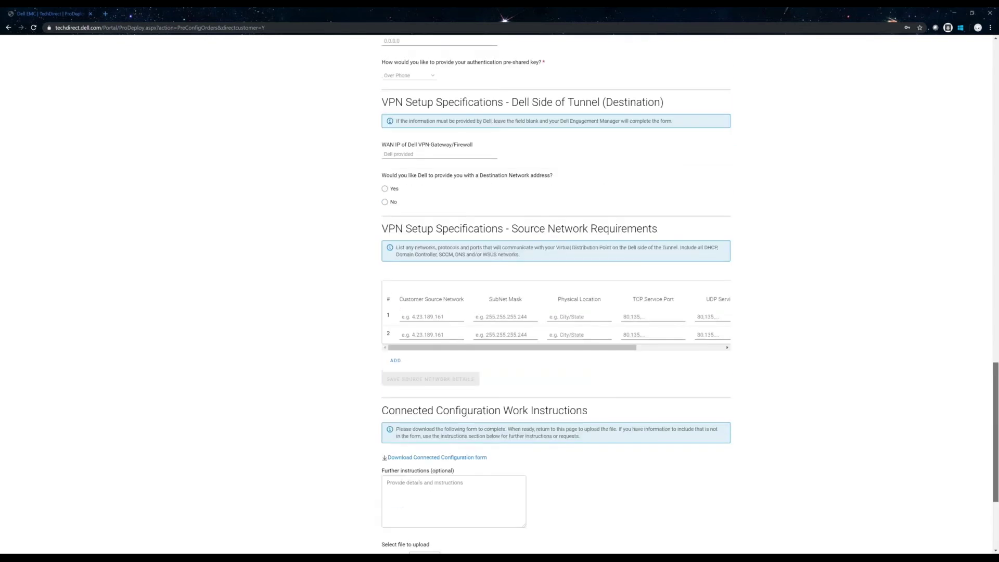
{"action": "scroll", "coordinate": [531, 323], "scroll_direction": "up", "scroll_amount": 15}
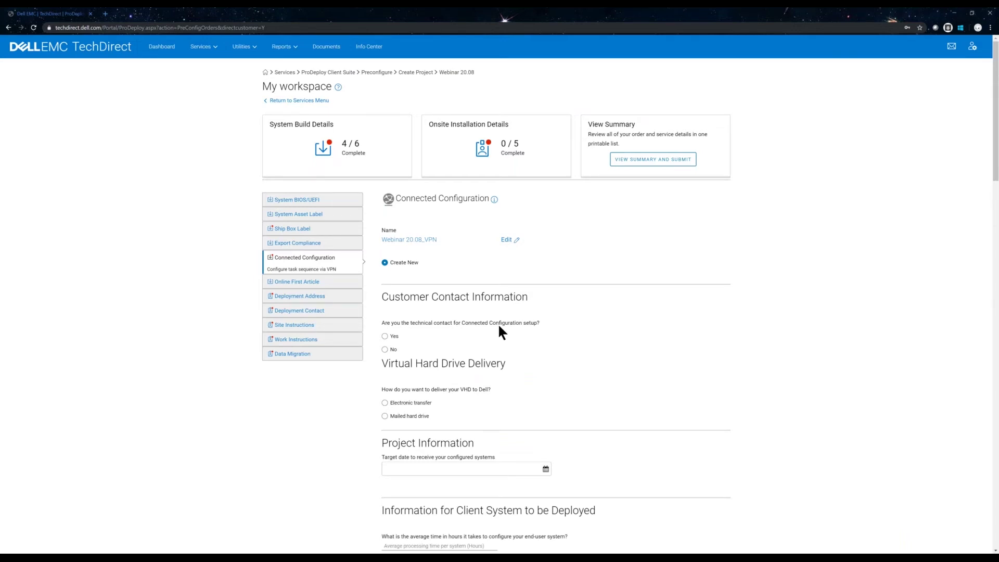
Step: Open the Online First Article settings and read the explanation of the online test system service
{"action": "left_click", "coordinate": [306, 284]}
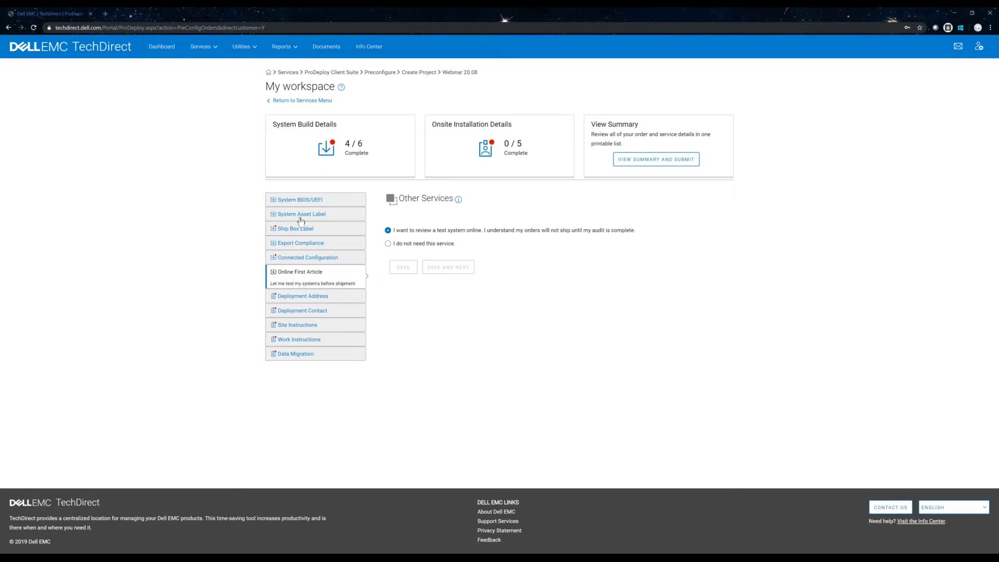
{"action": "left_click_drag", "start_coordinate": [276, 124], "coordinate": [337, 125]}
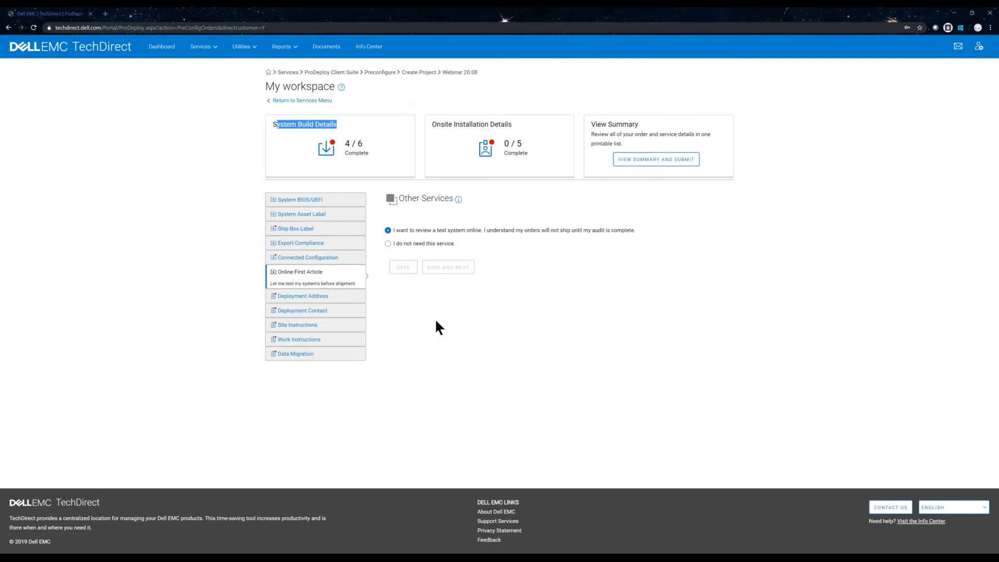
{"action": "left_click", "coordinate": [458, 203]}
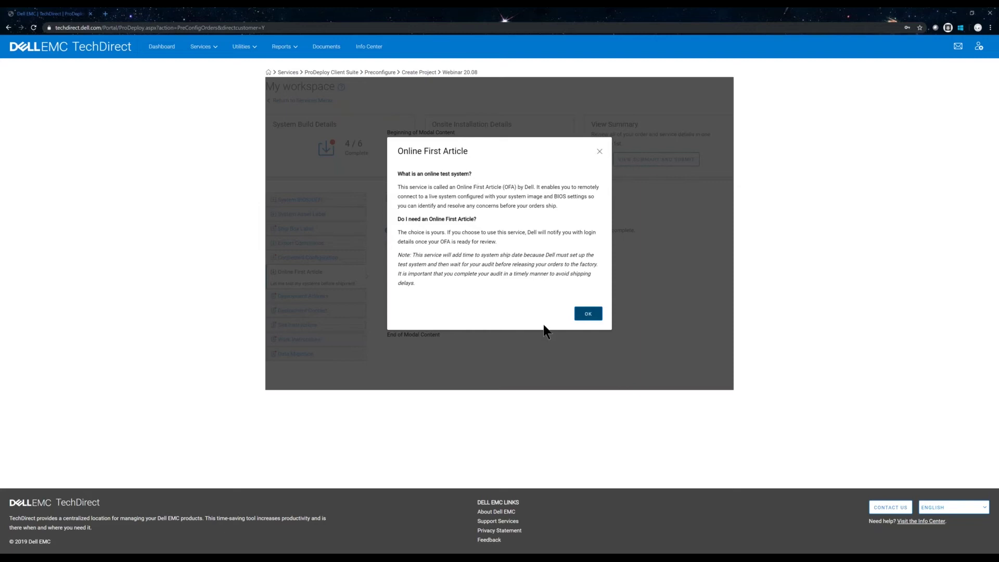
{"action": "left_click", "coordinate": [586, 314]}
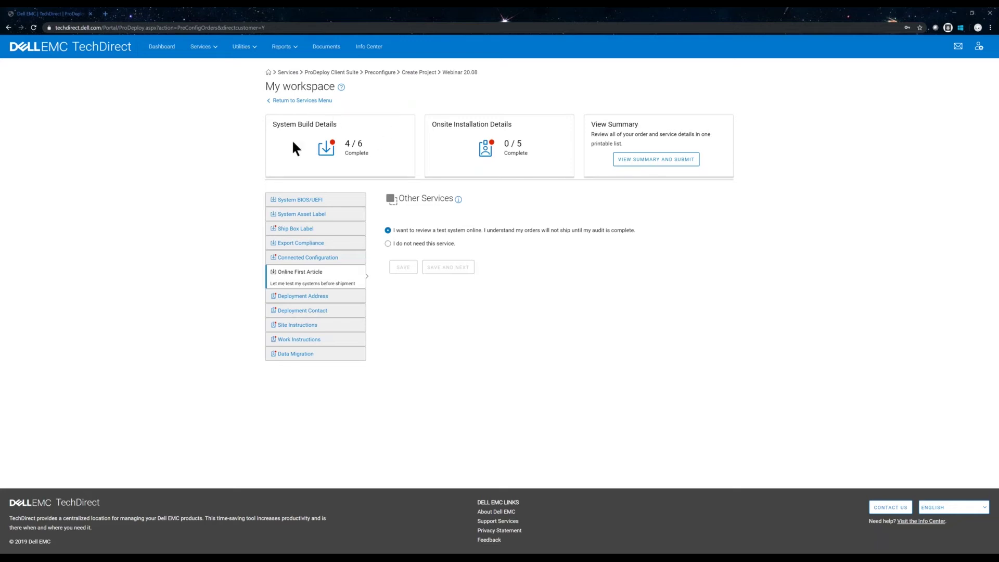
Step: Check the completion progress of the System Build Details and Onsite Installation Details
{"action": "left_click_drag", "start_coordinate": [345, 143], "coordinate": [384, 145]}
{"action": "left_click", "coordinate": [266, 132]}
{"action": "triple_click", "coordinate": [268, 125]}
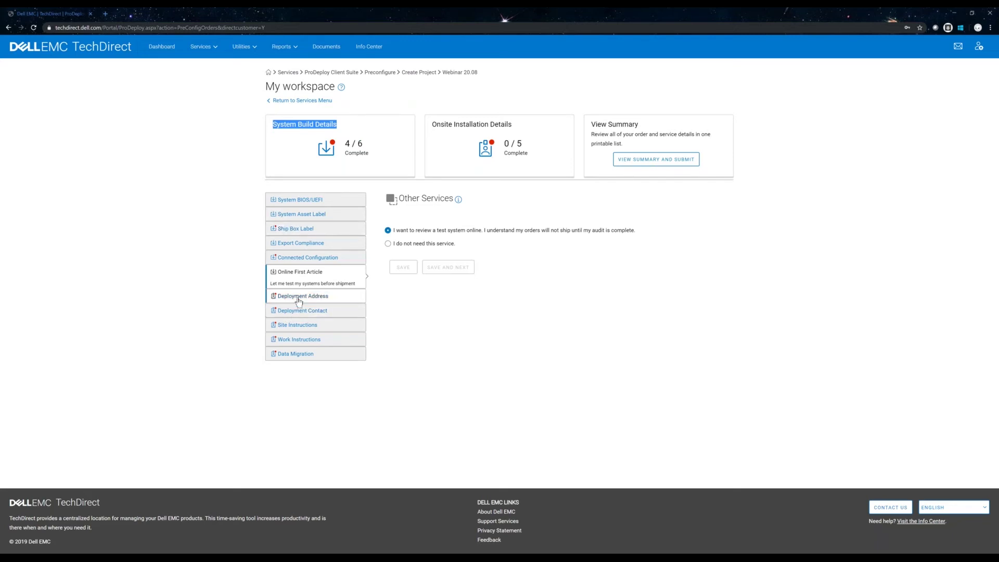
{"action": "left_click_drag", "start_coordinate": [438, 124], "coordinate": [526, 122]}
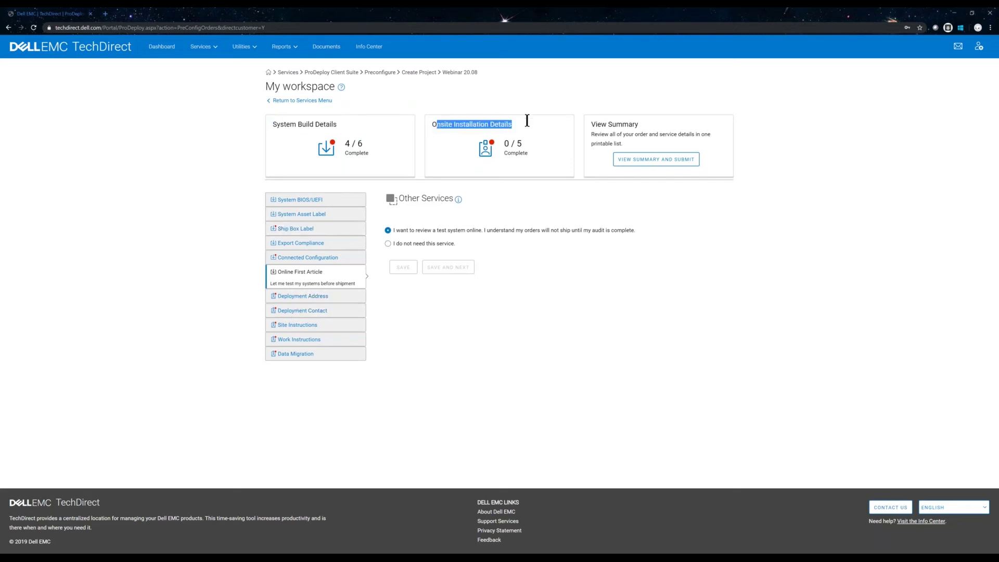
{"action": "left_click", "coordinate": [457, 148]}
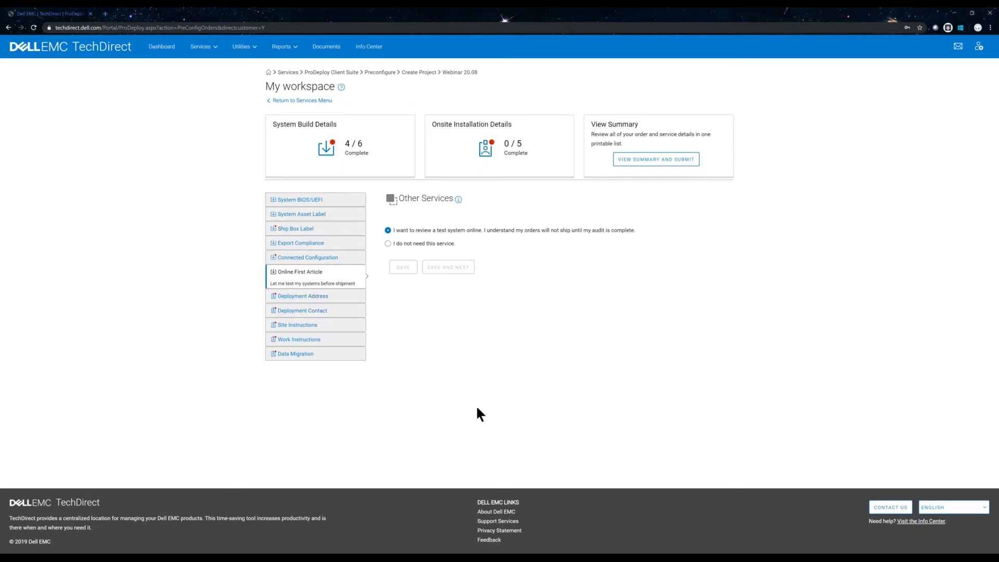
Step: Open the Deployment Address form, set the address identifier to "Webinar" and choose Germany as the country
{"action": "left_click", "coordinate": [312, 298]}
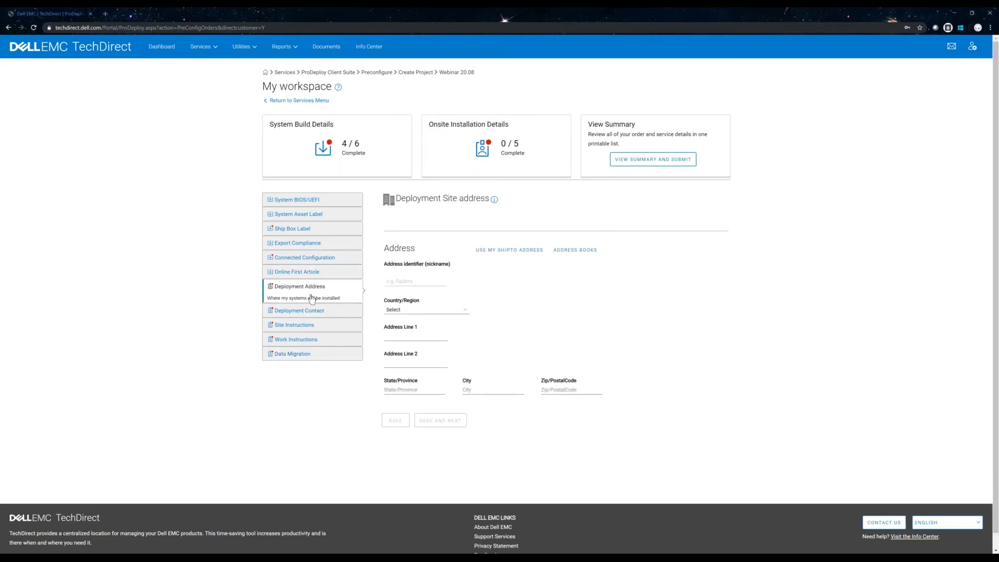
{"action": "left_click", "coordinate": [422, 282]}
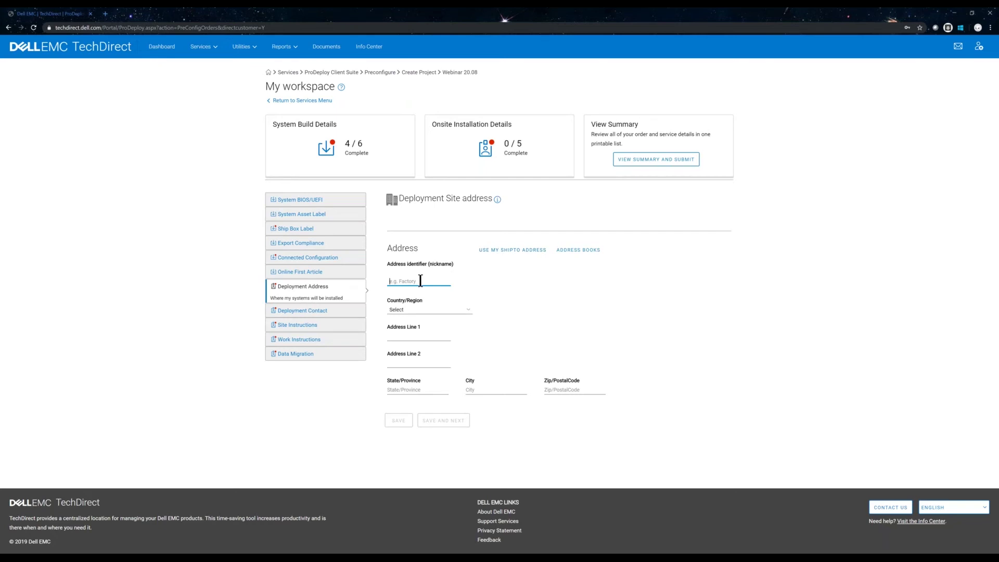
{"action": "type", "text": "Webi"}
{"action": "type", "text": "natr"}
{"action": "left_click", "coordinate": [421, 310]}
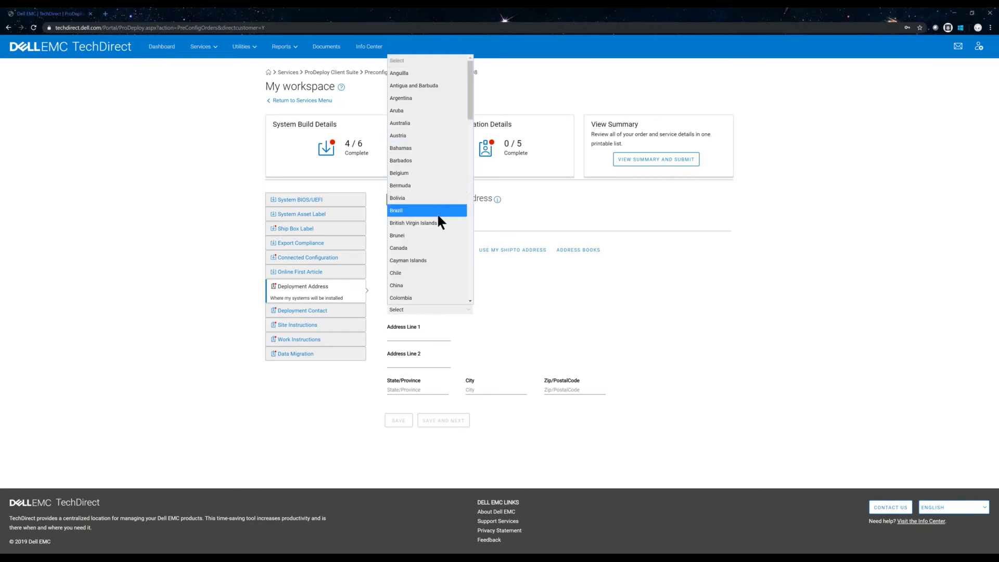
{"action": "scroll", "coordinate": [440, 223], "scroll_direction": "down", "scroll_amount": 10}
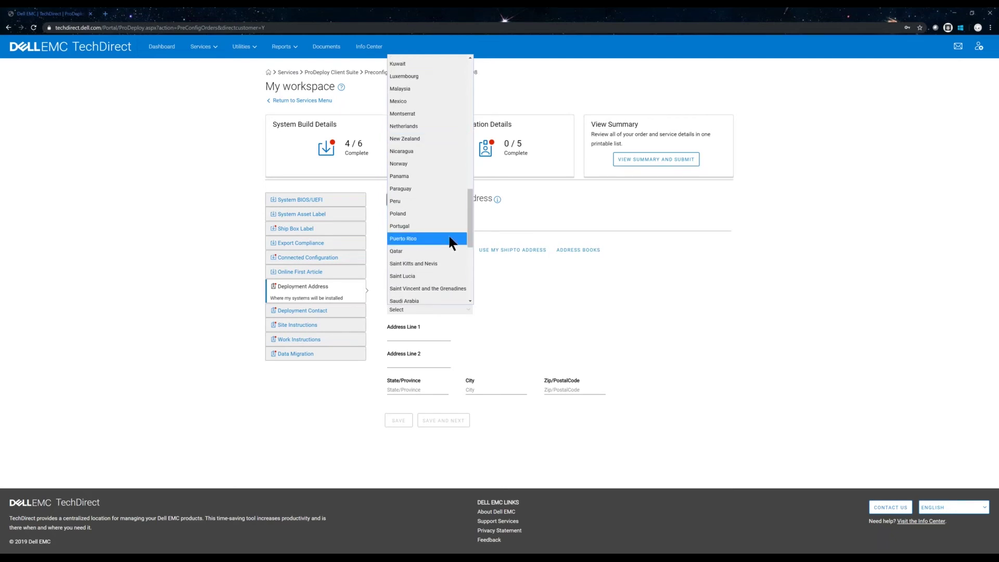
{"action": "left_click_drag", "start_coordinate": [473, 205], "coordinate": [460, 157]}
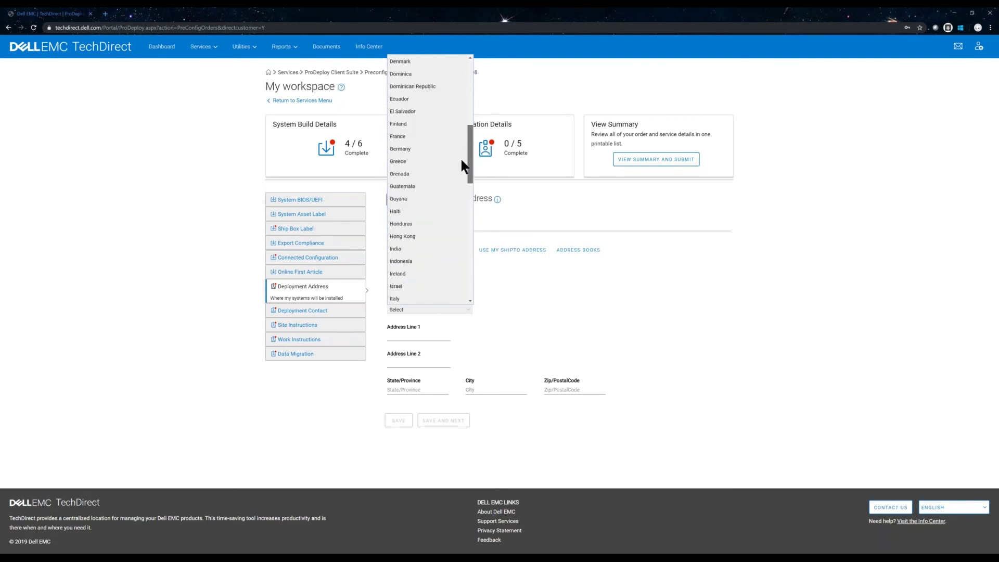
{"action": "left_click", "coordinate": [406, 148]}
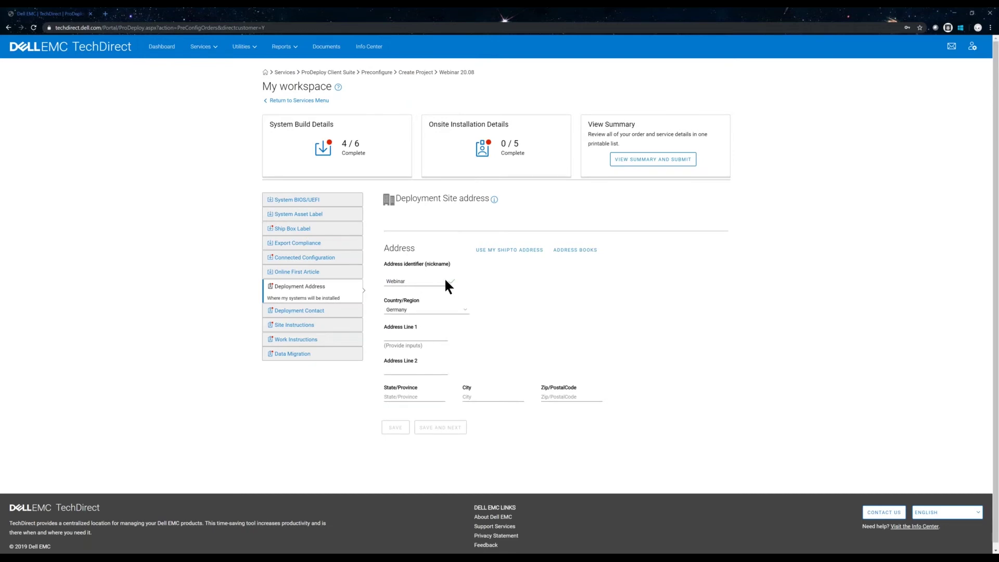
{"action": "left_click", "coordinate": [459, 304]}
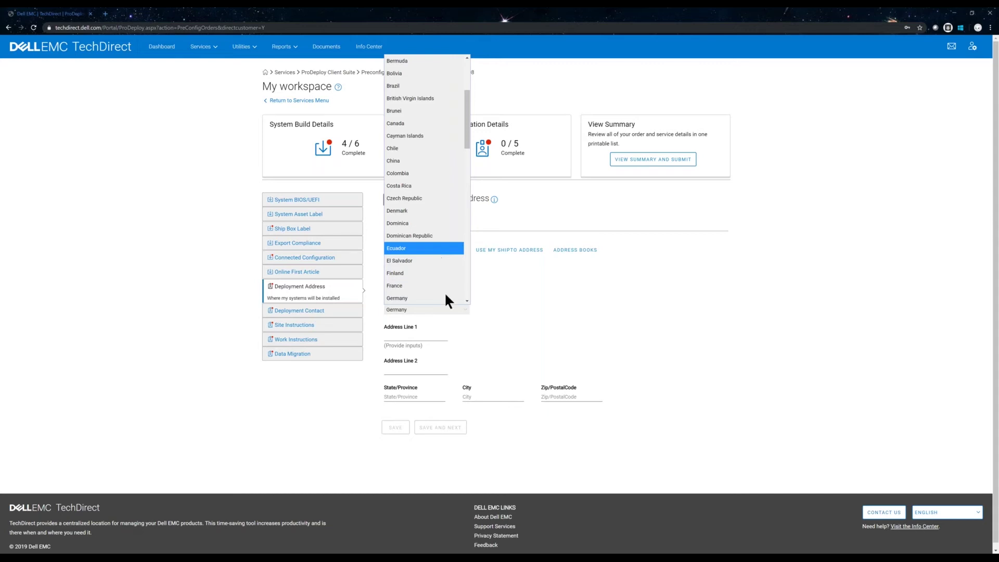
{"action": "left_click", "coordinate": [525, 326]}
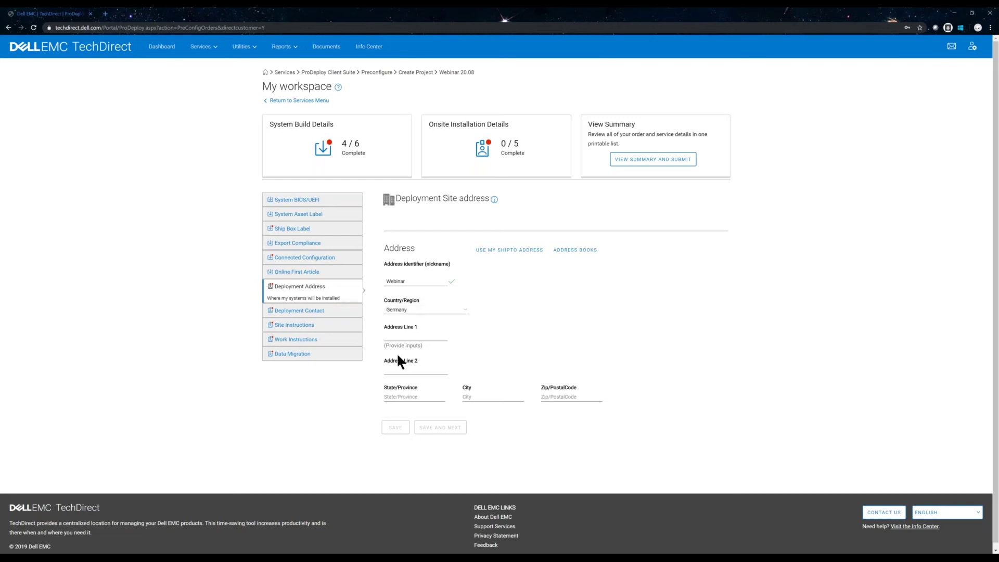
Step: Fill in the deployment site's street address, State/Province, city and postal code fields, using the saved address suggestion for the city
{"action": "left_click", "coordinate": [398, 336]}
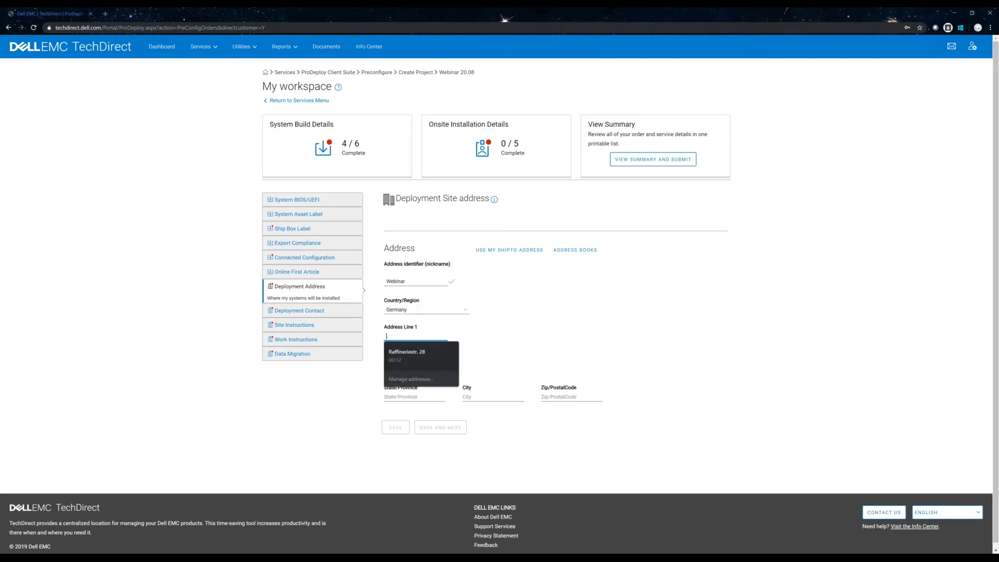
{"action": "type", "text": "Webinarstr"}
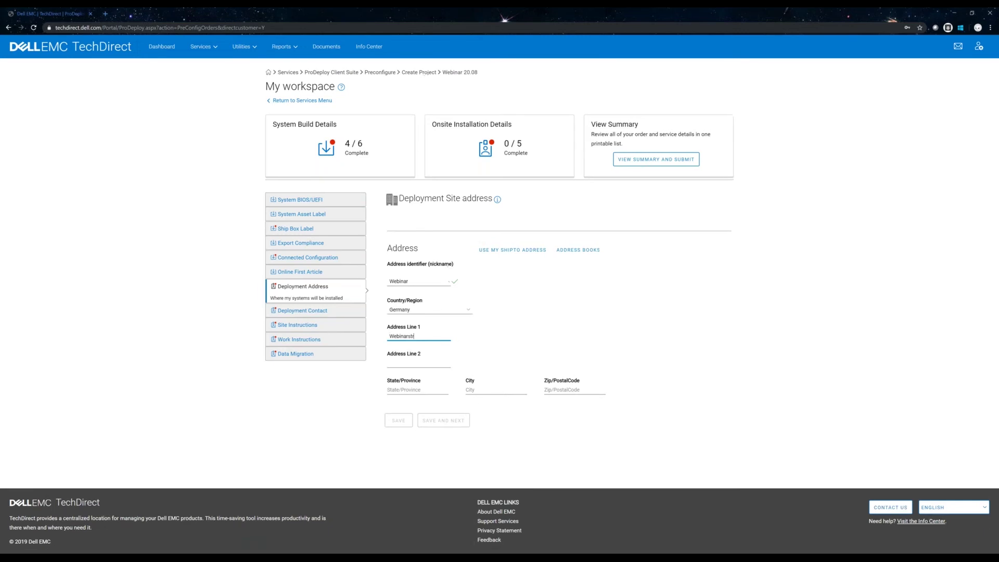
{"action": "type", "text": ". 20"}
{"action": "left_click", "coordinate": [418, 389]}
{"action": "type", "text": "06132"}
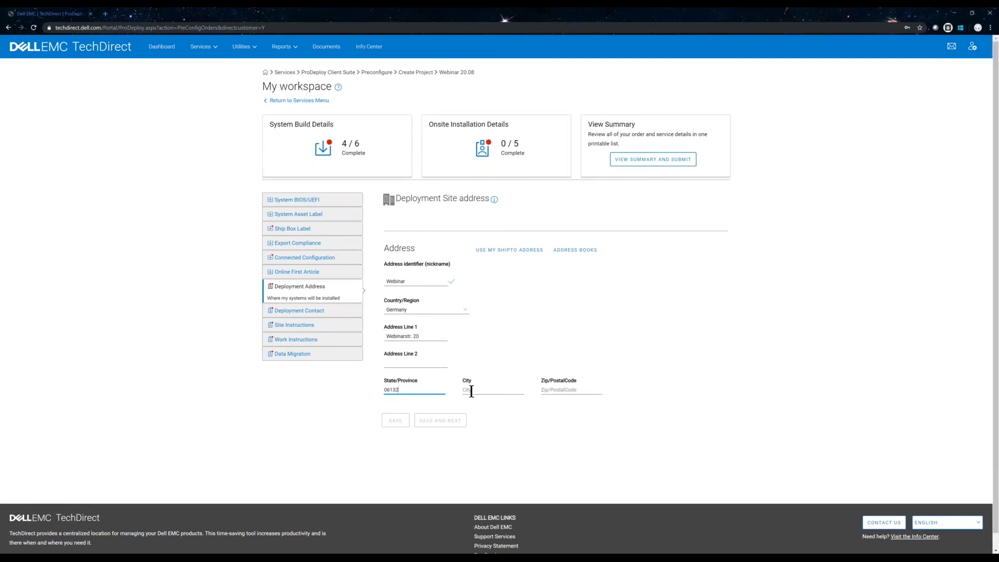
{"action": "left_click", "coordinate": [471, 390]}
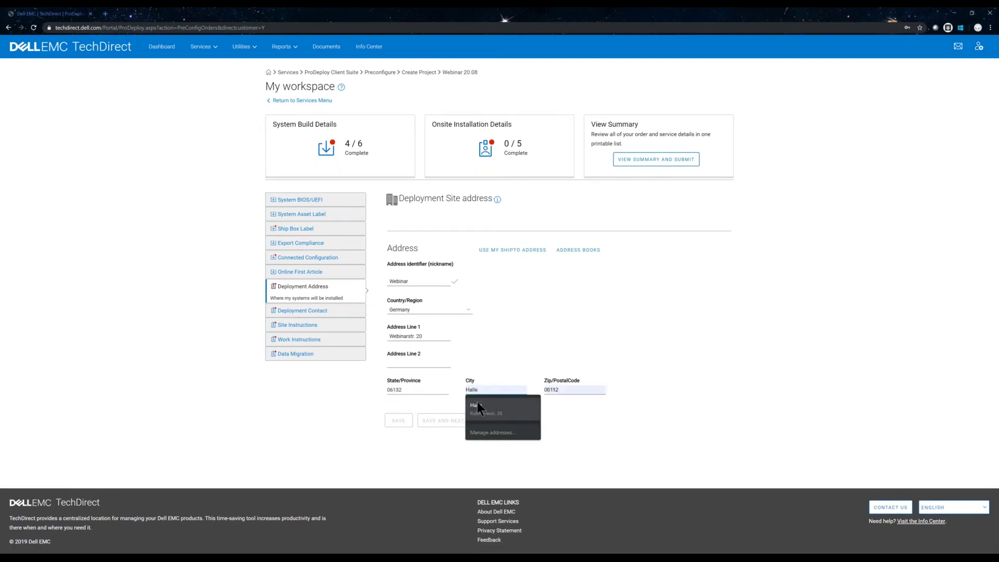
{"action": "left_click", "coordinate": [477, 405]}
Step: Replace the State/Province entry with "Saxony Anhalt" and save the deployment site address
{"action": "key", "text": "shift+Tab"}
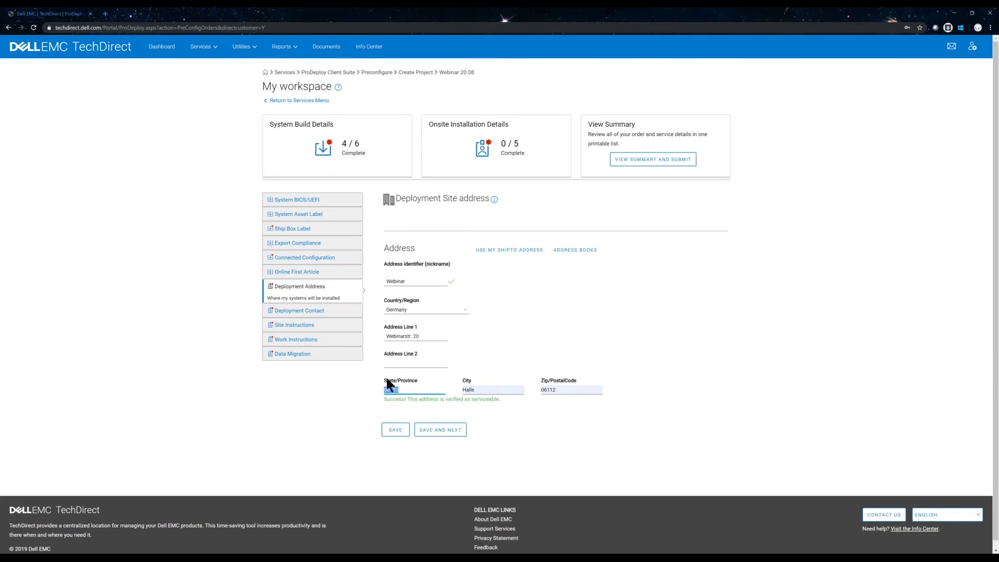
{"action": "left_click_drag", "start_coordinate": [464, 381], "coordinate": [472, 380]}
{"action": "left_click_drag", "start_coordinate": [581, 382], "coordinate": [543, 383]}
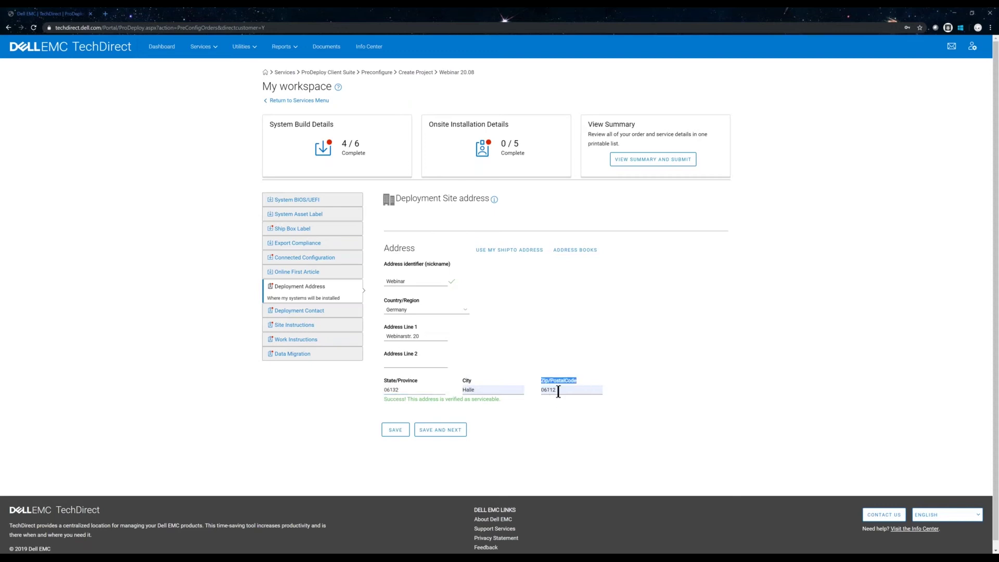
{"action": "double_click", "coordinate": [558, 392]}
{"action": "left_click_drag", "start_coordinate": [404, 389], "coordinate": [365, 391]}
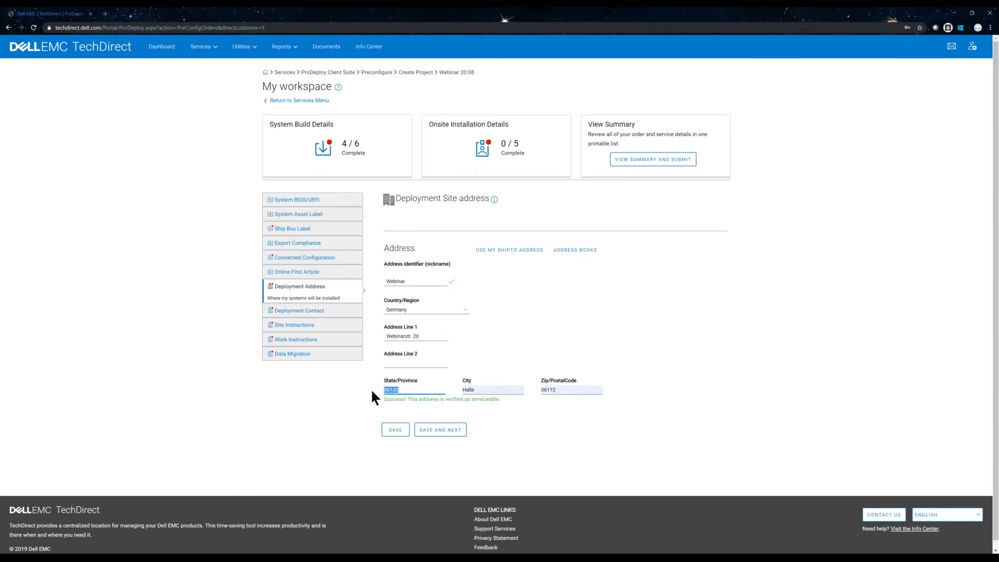
{"action": "left_click_drag", "start_coordinate": [402, 390], "coordinate": [373, 391]}
{"action": "key", "text": "BackSpace"}
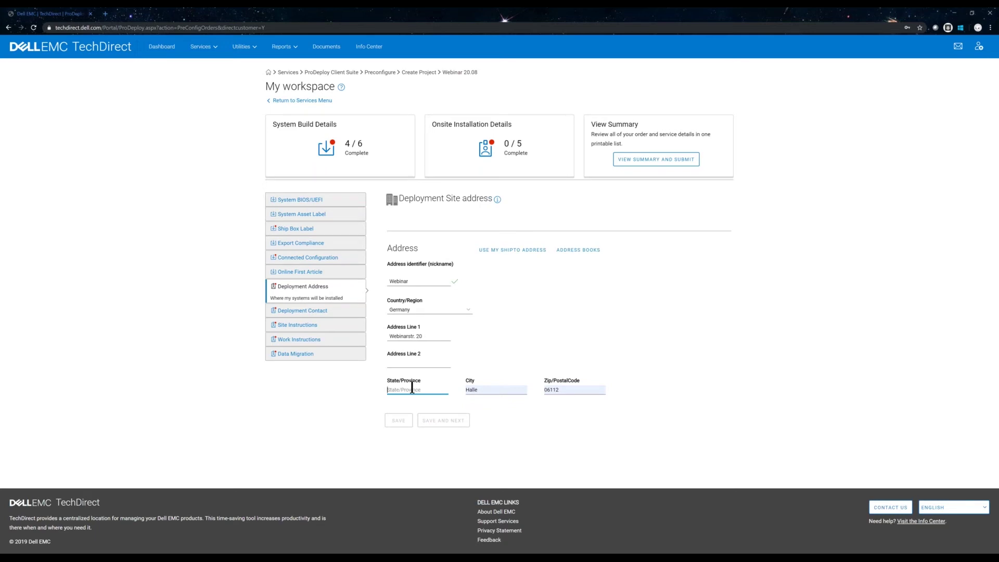
{"action": "type", "text": "Saxony Anhalt"}
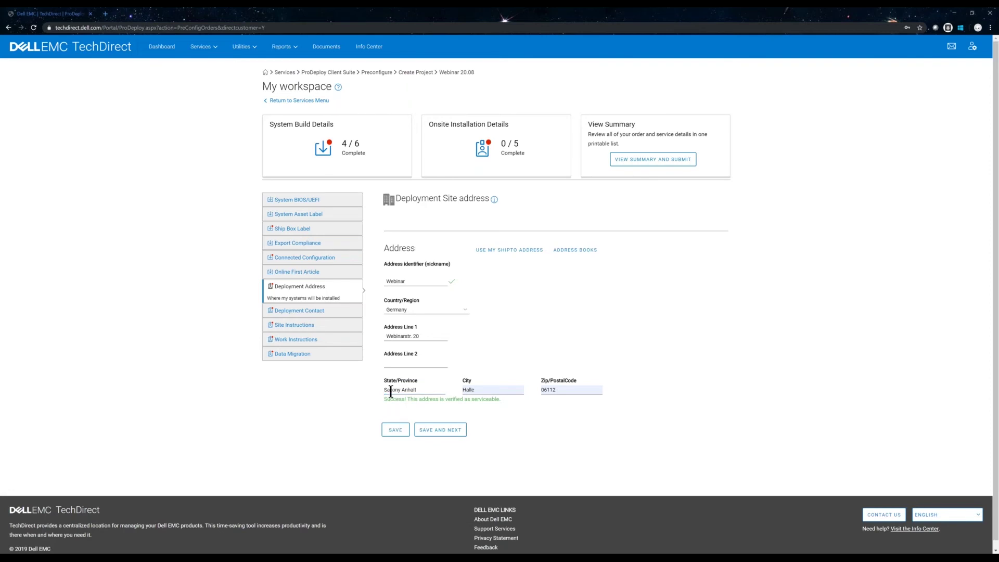
{"action": "left_click", "coordinate": [420, 390]}
{"action": "left_click", "coordinate": [388, 430]}
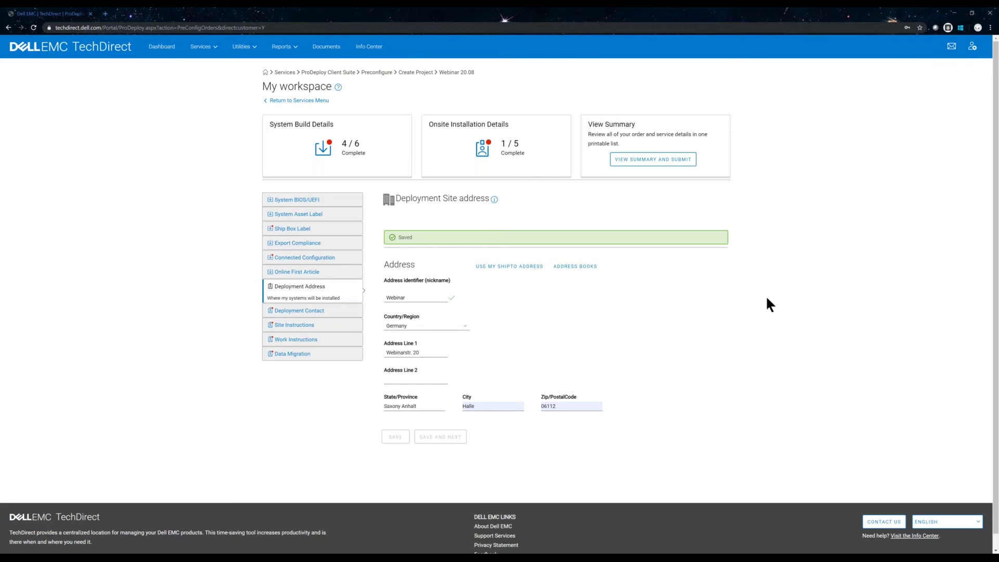
Step: Open the address book, select the saved "Dell" entry and close the book without applying it
{"action": "left_click", "coordinate": [567, 267]}
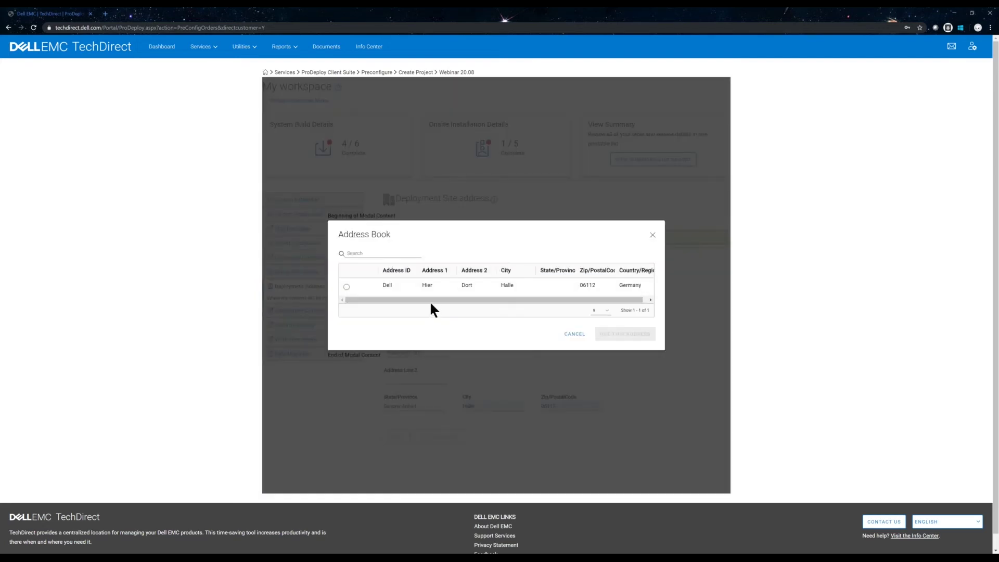
{"action": "scroll", "coordinate": [571, 301], "scroll_direction": "right", "scroll_amount": 1}
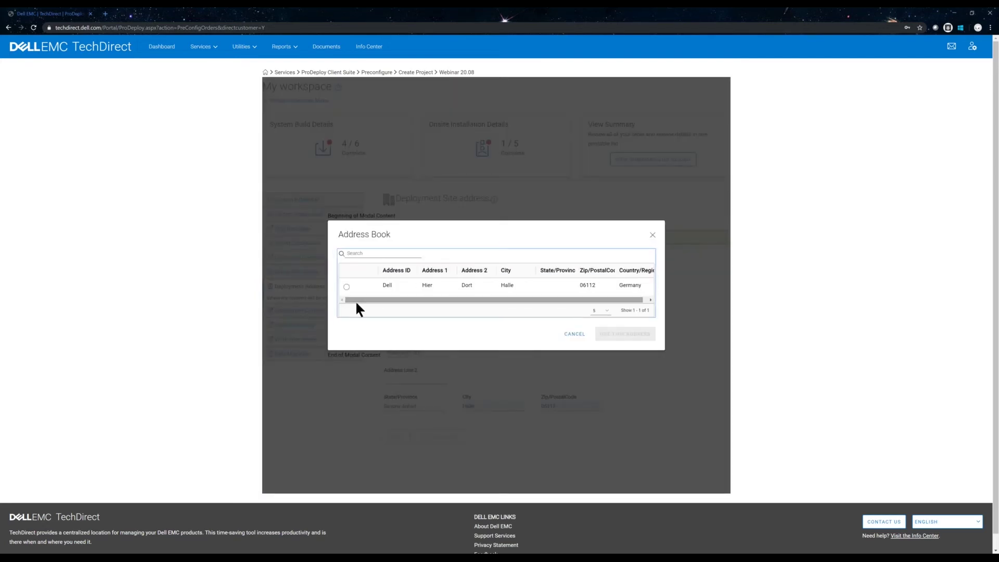
{"action": "scroll", "coordinate": [346, 291], "scroll_direction": "left", "scroll_amount": 1}
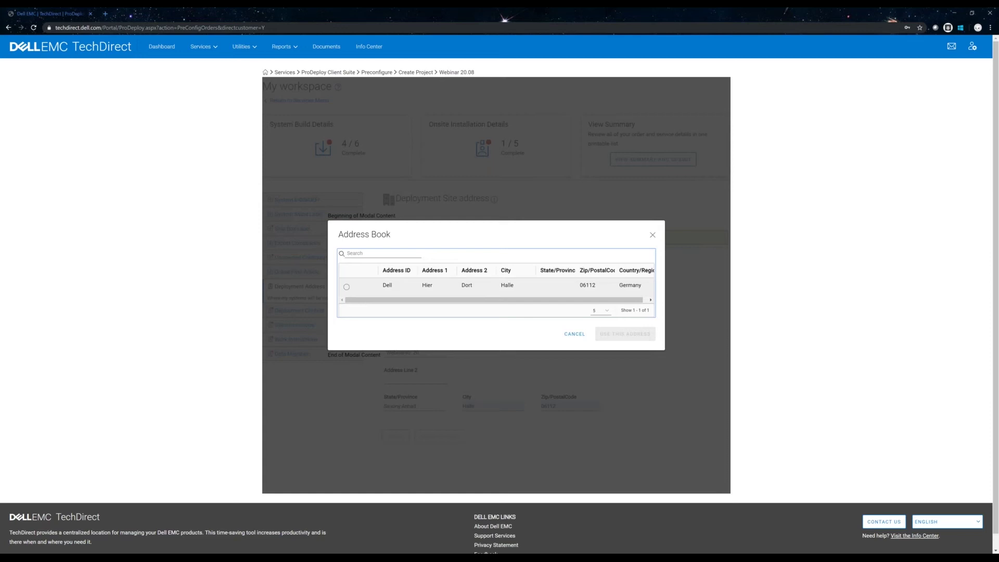
{"action": "left_click", "coordinate": [348, 288]}
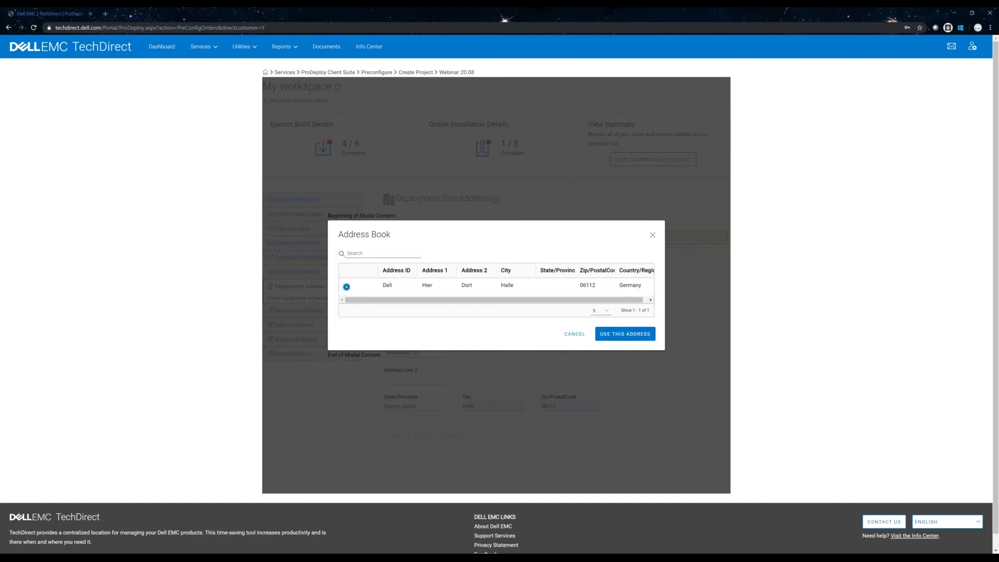
{"action": "left_click", "coordinate": [653, 238]}
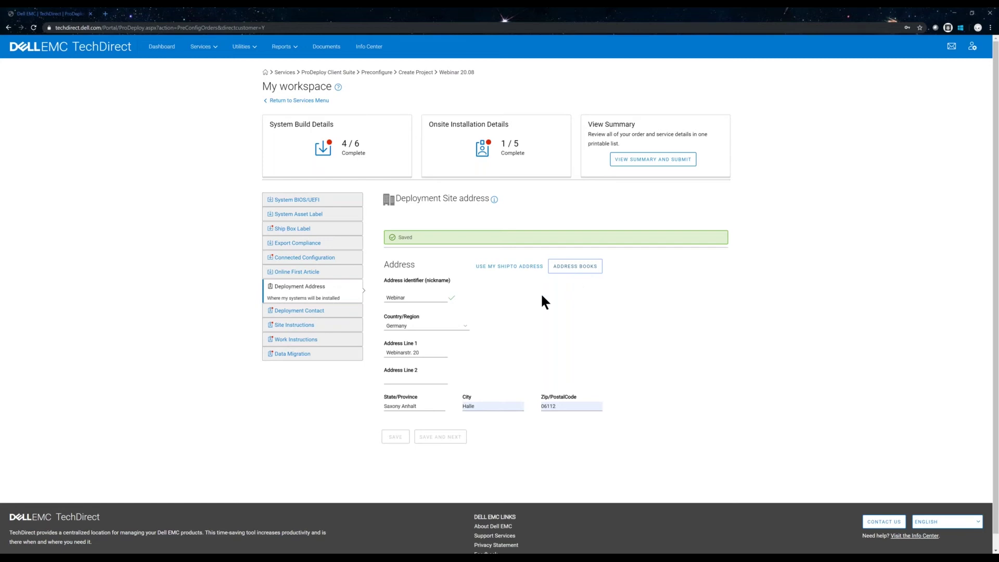
Step: Open the Deployment Contact form and examine the required point-of-contact fields
{"action": "left_click", "coordinate": [299, 311]}
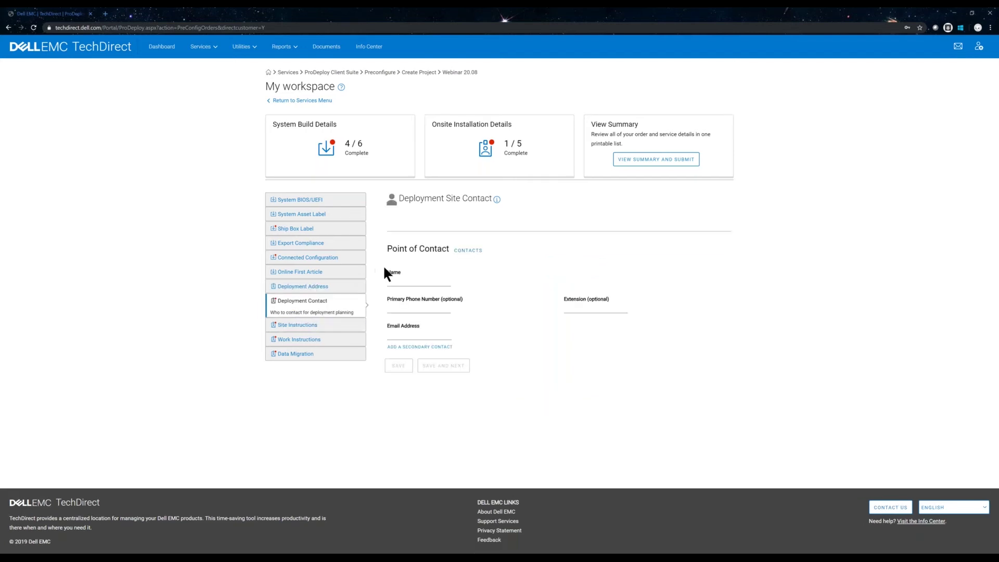
{"action": "left_click", "coordinate": [411, 280]}
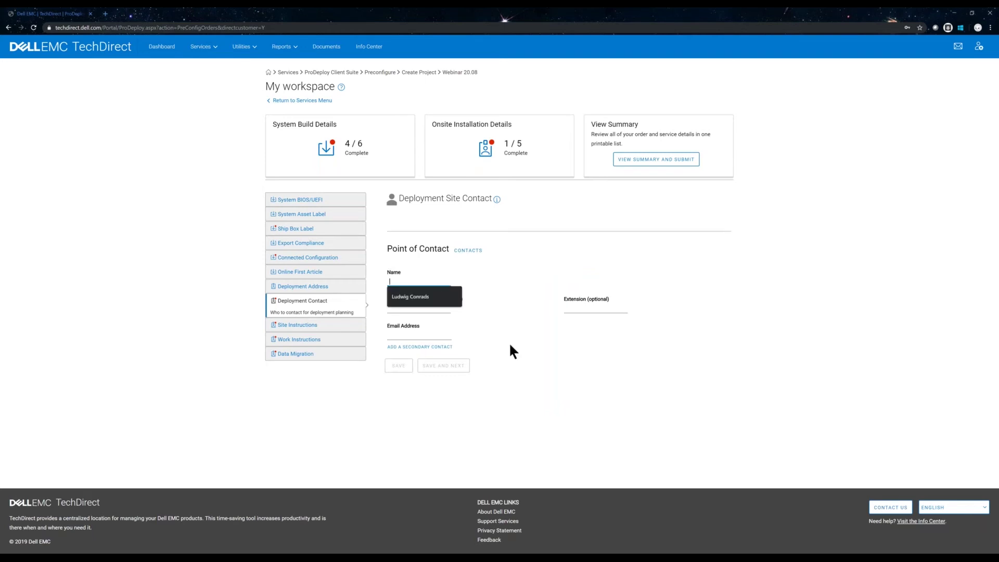
{"action": "left_click", "coordinate": [550, 342]}
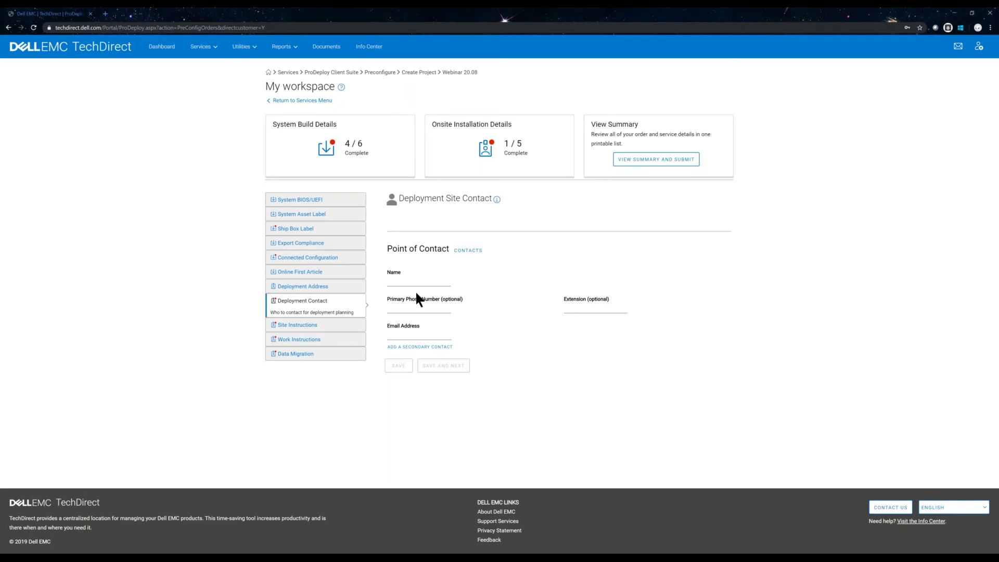
Step: Choose to complete the required form for the Site Instructions, check the Deployment Contact page again and return to the form
{"action": "left_click", "coordinate": [280, 327]}
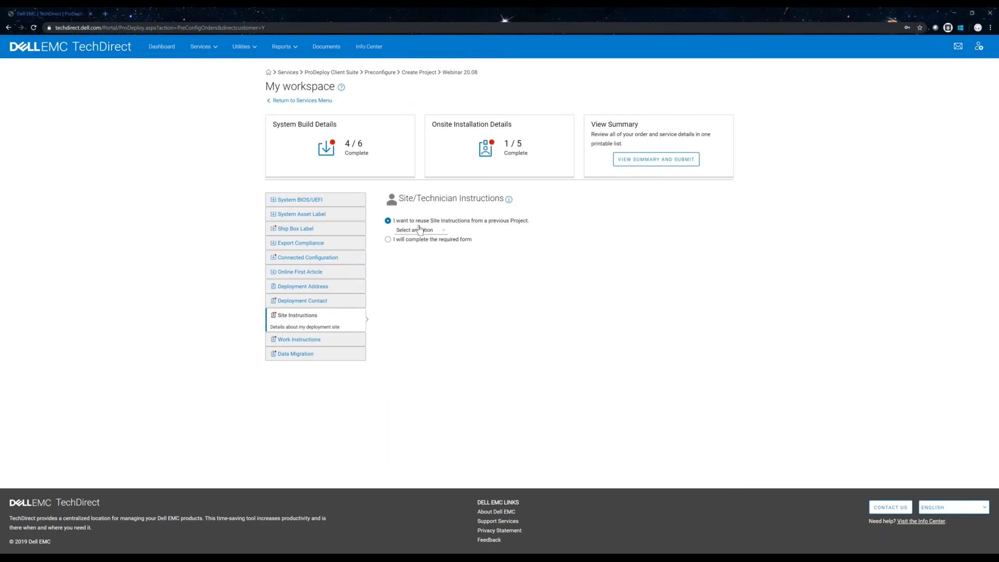
{"action": "left_click", "coordinate": [394, 240]}
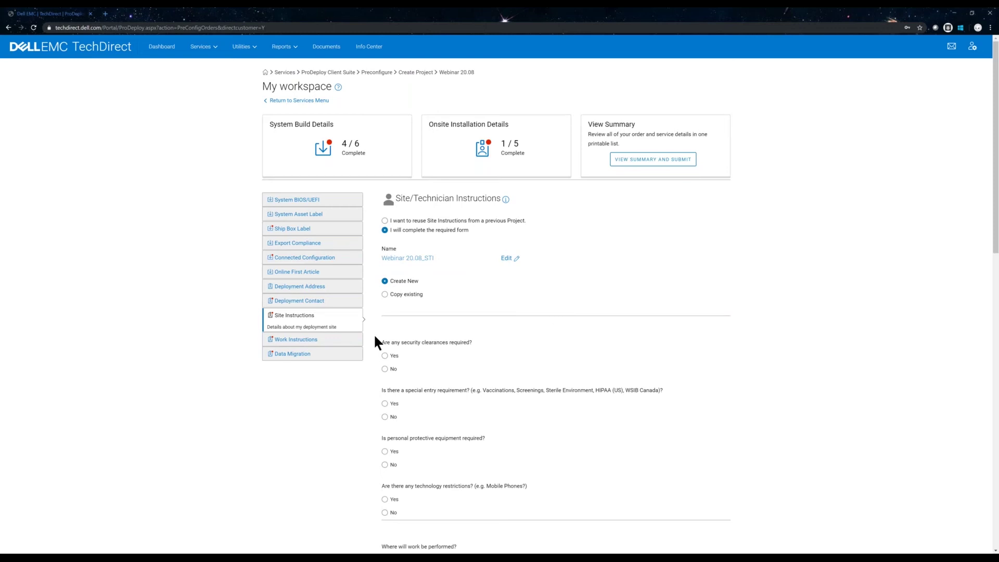
{"action": "left_click", "coordinate": [306, 301]}
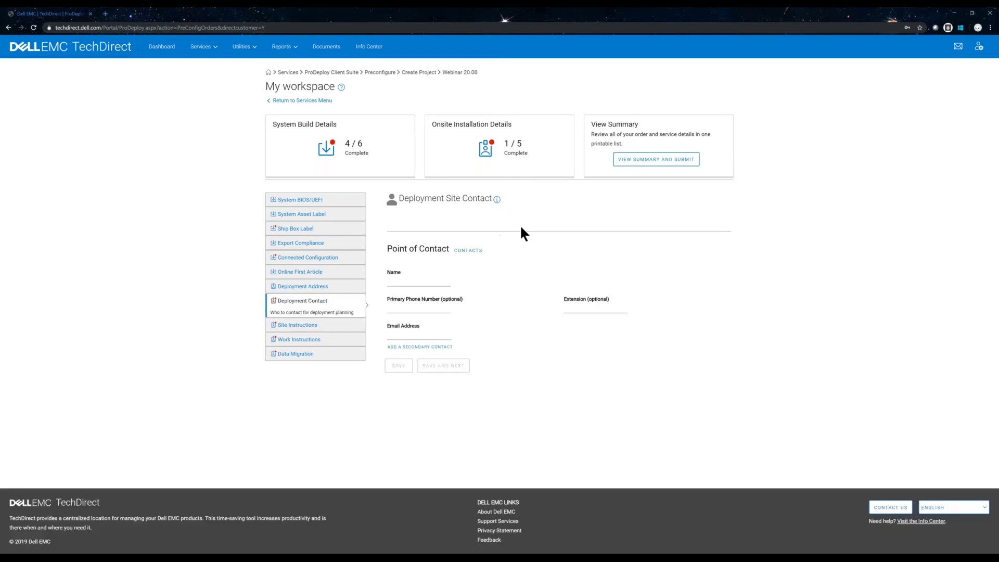
{"action": "left_click", "coordinate": [298, 327]}
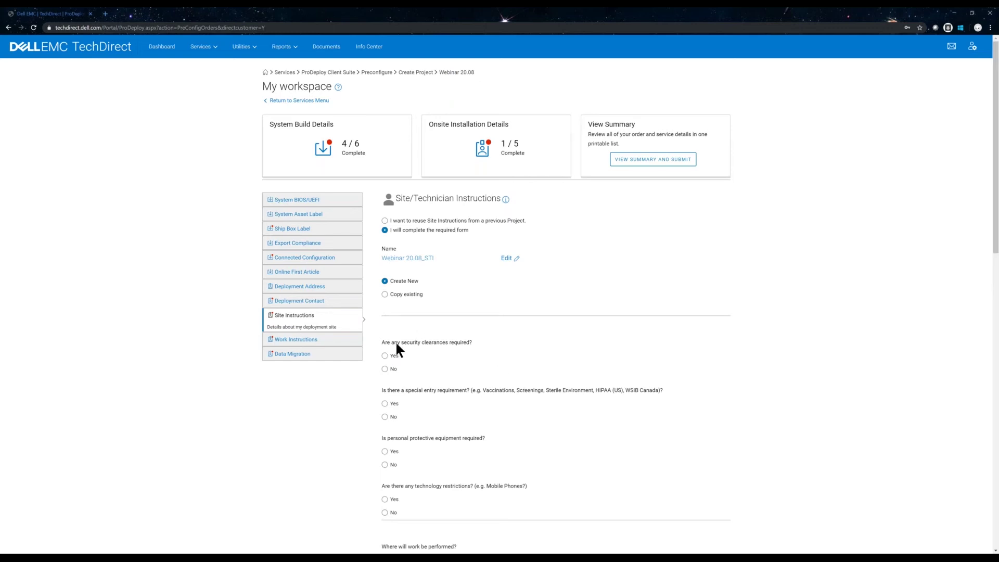
Step: Answer Yes to whether security clearances are required and look through the remaining site questions on work location, power, network and parking
{"action": "scroll", "coordinate": [396, 339], "scroll_direction": "down", "scroll_amount": 2}
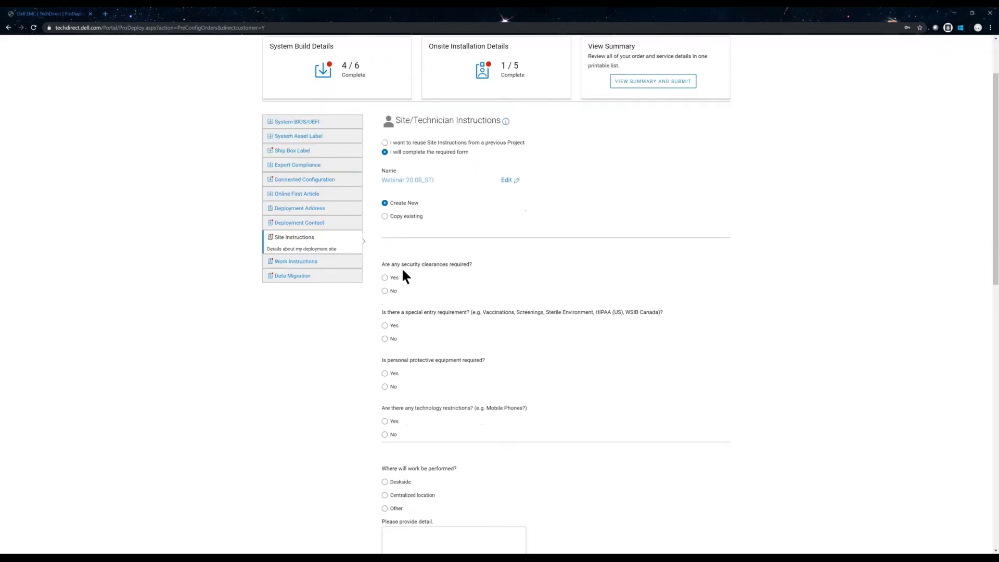
{"action": "left_click", "coordinate": [384, 278]}
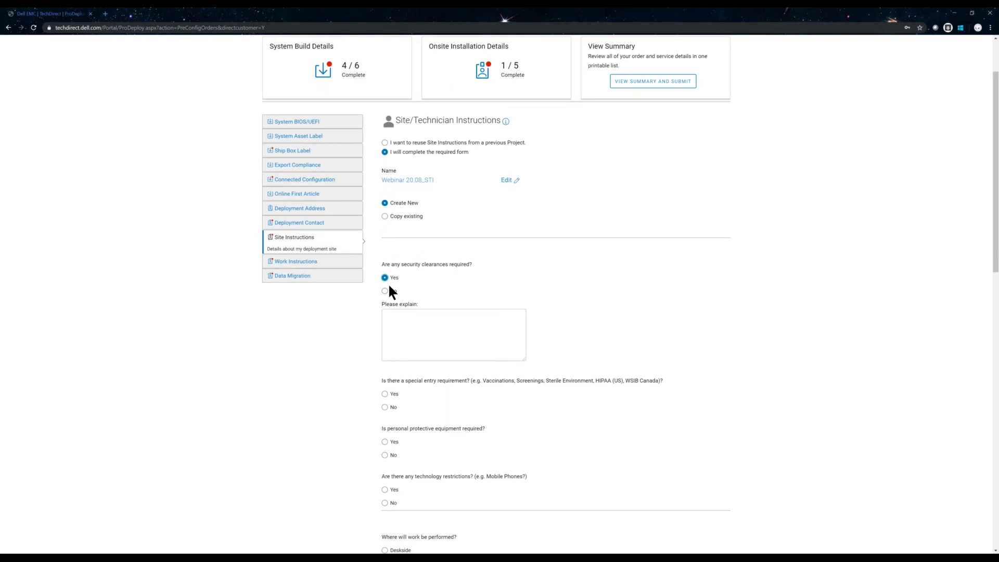
{"action": "left_click", "coordinate": [388, 289]}
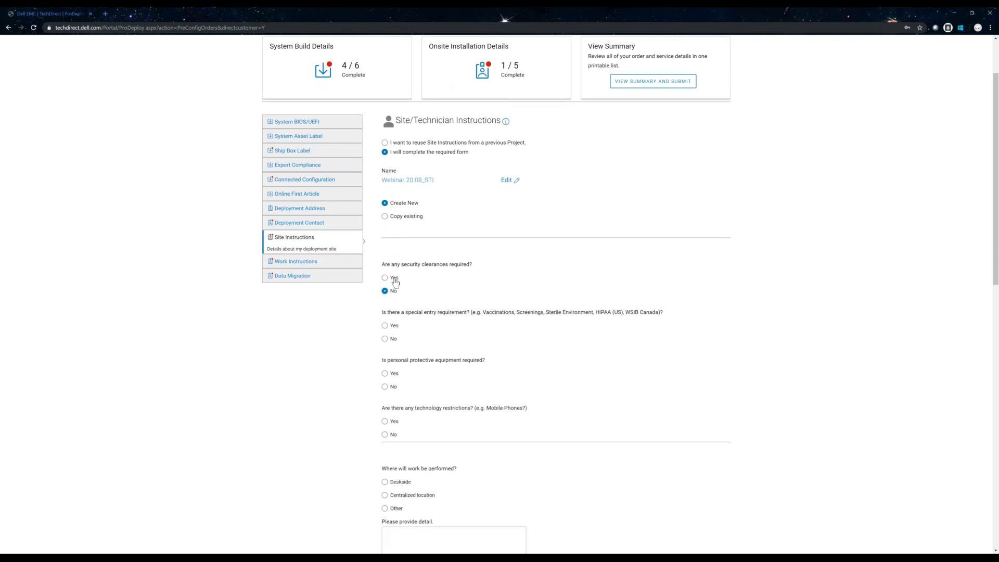
{"action": "left_click", "coordinate": [392, 278]}
{"action": "left_click", "coordinate": [416, 331]}
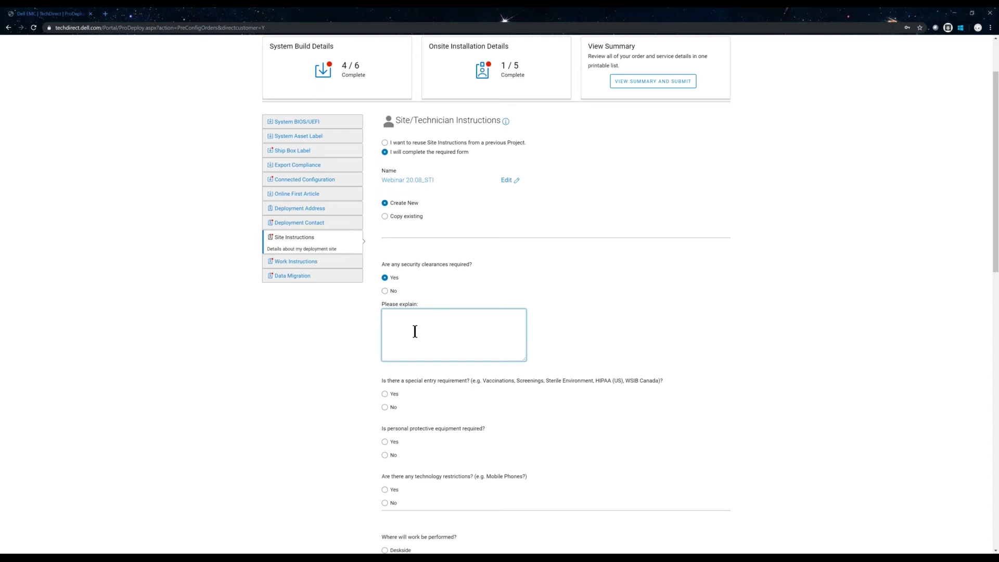
{"action": "scroll", "coordinate": [415, 331], "scroll_direction": "down", "scroll_amount": 14}
{"action": "left_click", "coordinate": [397, 422]}
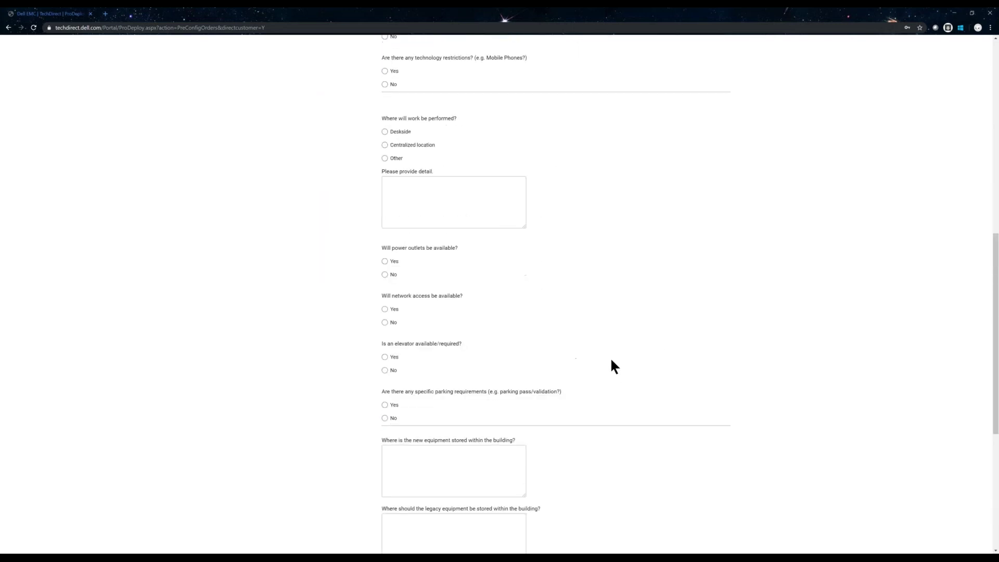
Step: Answer No to whether security clearances are required and No to whether there is a special entry requirement
{"action": "left_click", "coordinate": [415, 371]}
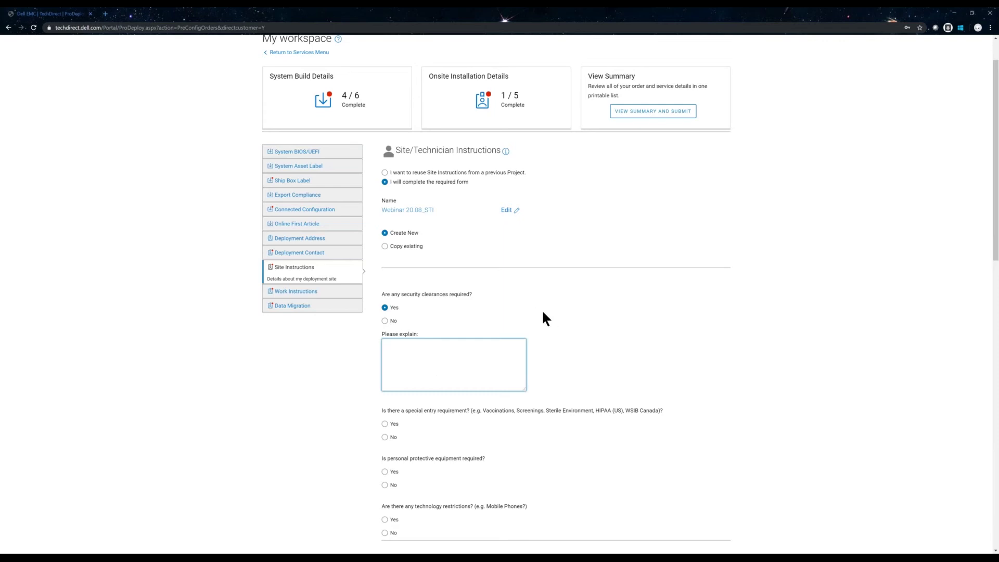
{"action": "left_click", "coordinate": [384, 321]}
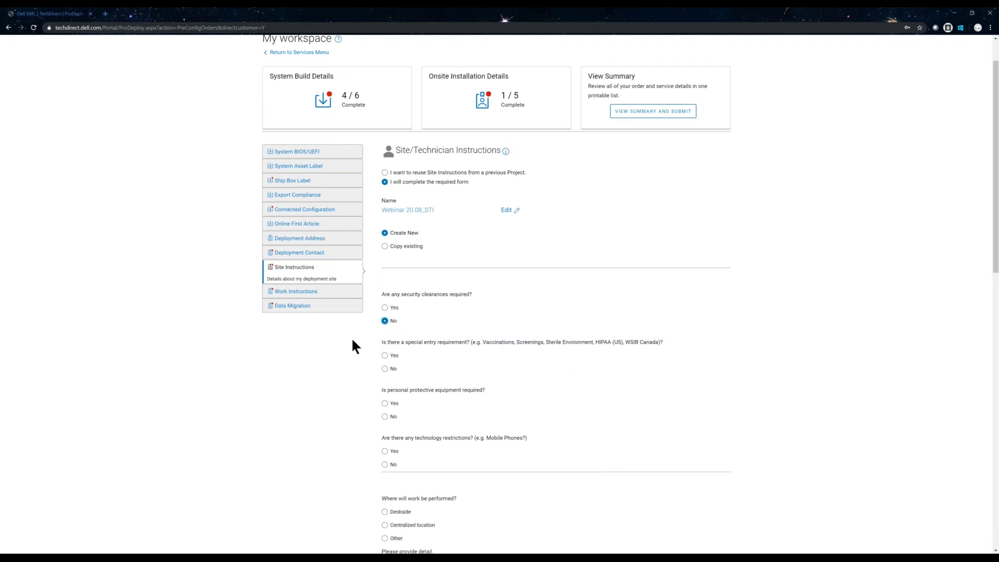
{"action": "left_click_drag", "start_coordinate": [386, 345], "coordinate": [491, 345]}
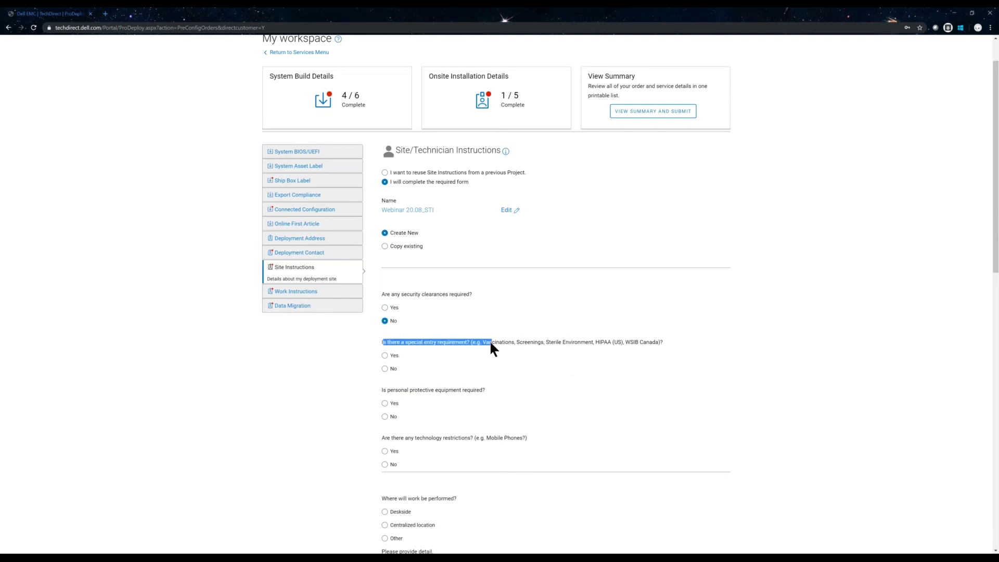
{"action": "left_click", "coordinate": [482, 348]}
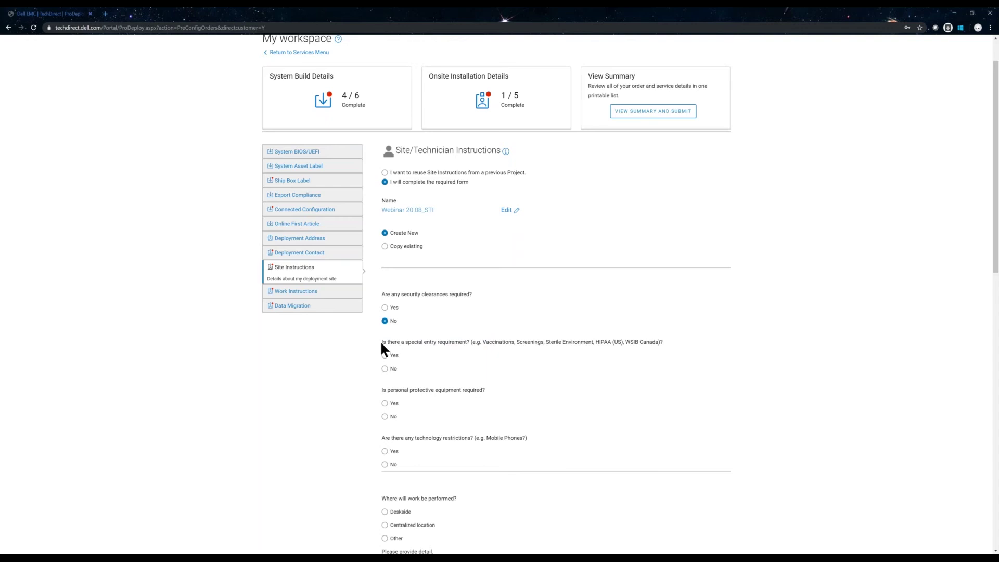
{"action": "left_click_drag", "start_coordinate": [381, 342], "coordinate": [506, 343]}
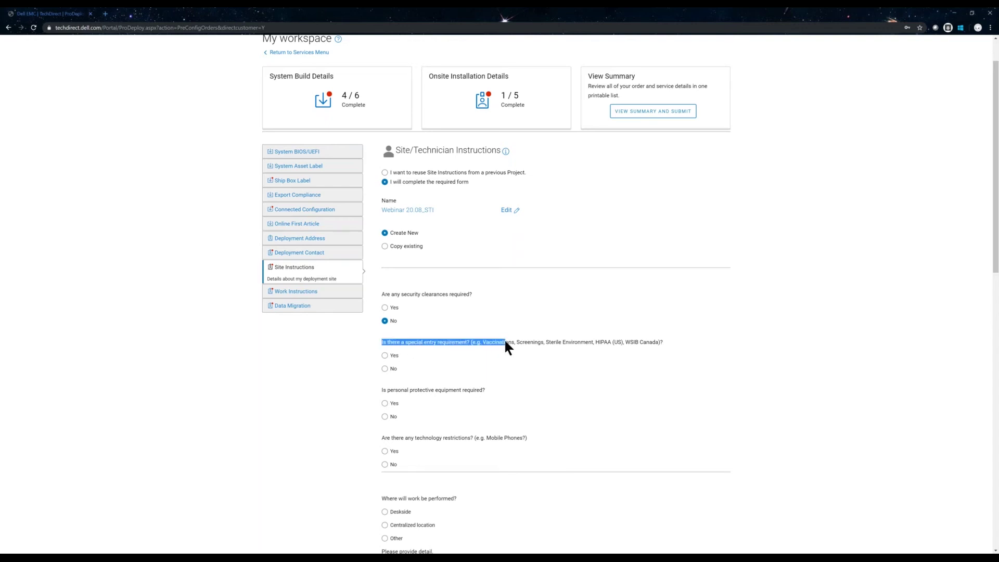
{"action": "scroll", "coordinate": [505, 342], "scroll_direction": "down", "scroll_amount": 1}
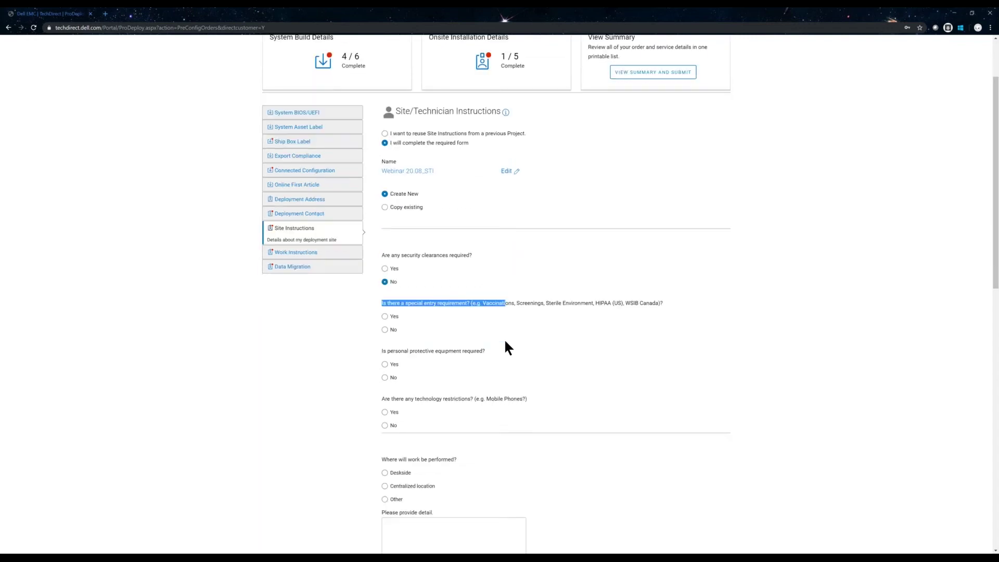
{"action": "left_click", "coordinate": [545, 305]}
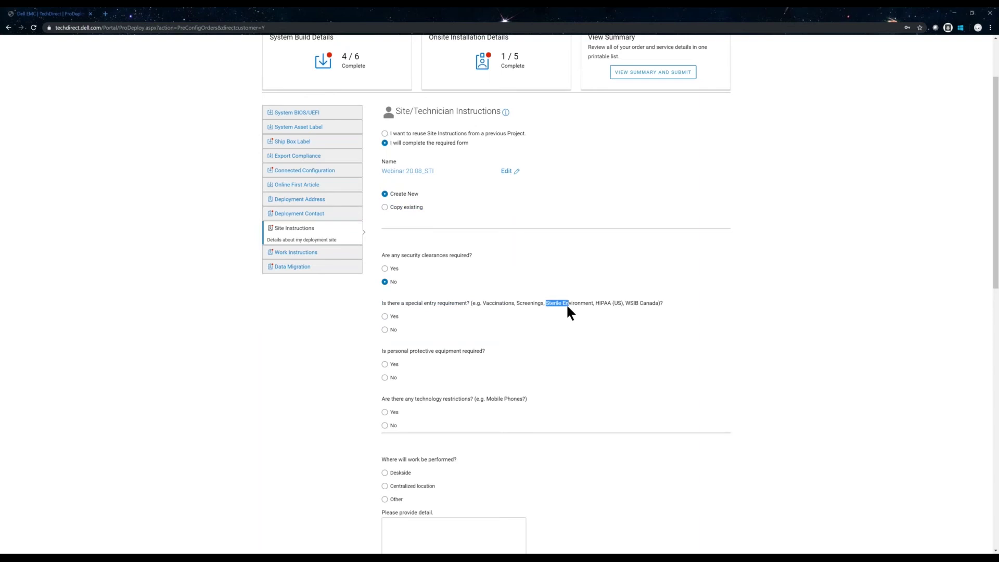
{"action": "left_click", "coordinate": [385, 317]}
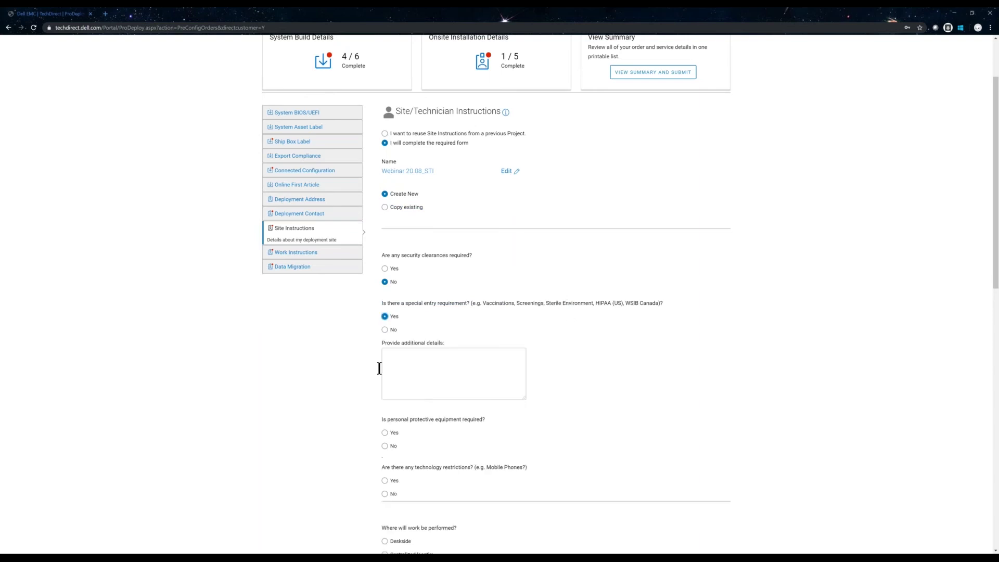
{"action": "left_click", "coordinate": [386, 330]}
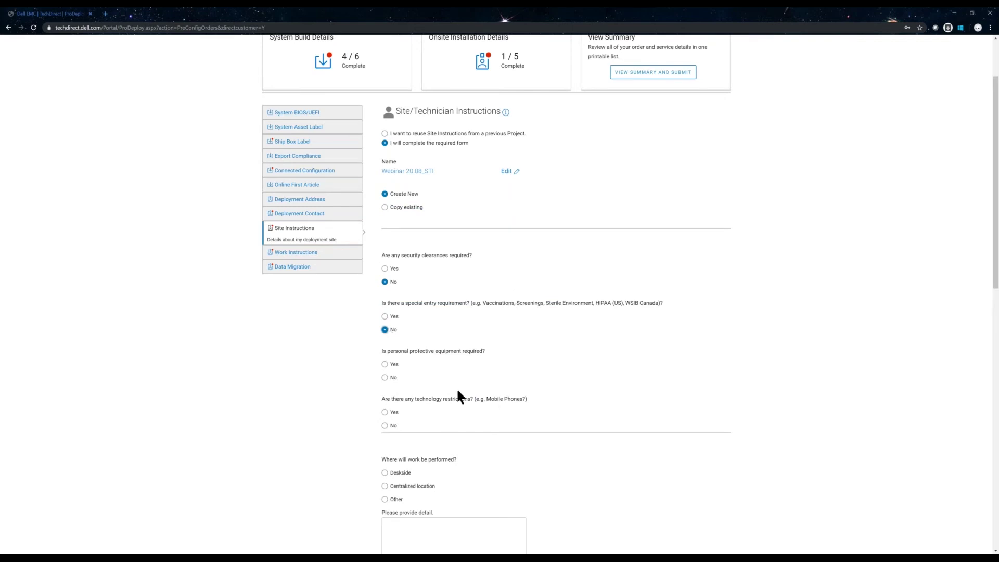
Step: Answer No to whether personal protective equipment is required and No to whether there are technology restrictions
{"action": "left_click", "coordinate": [385, 365]}
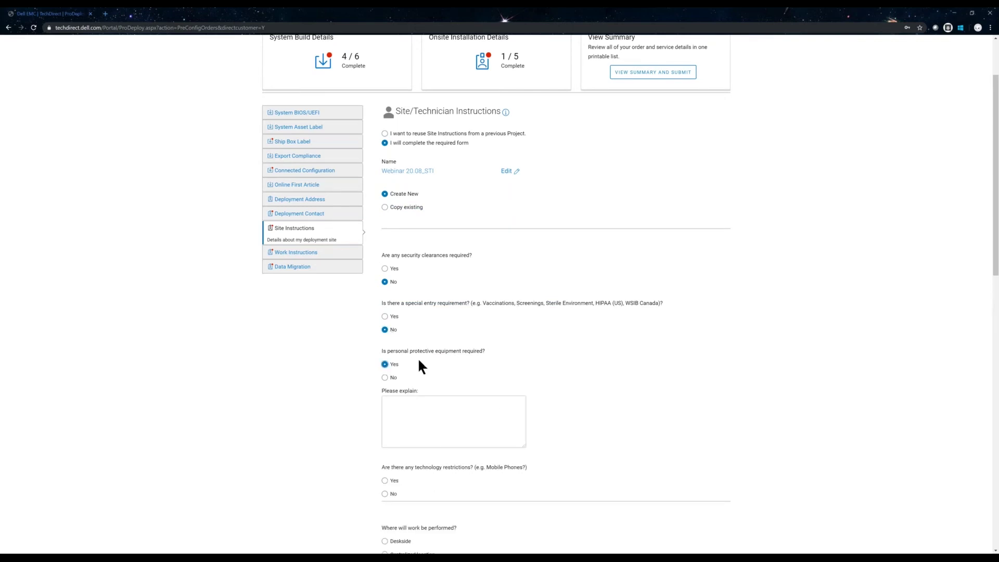
{"action": "left_click", "coordinate": [385, 379]}
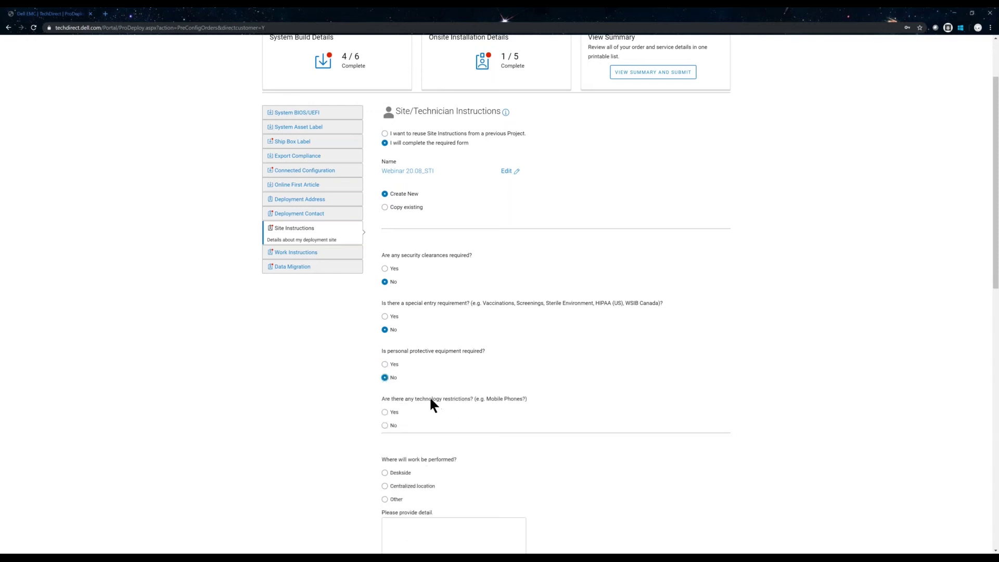
{"action": "left_click_drag", "start_coordinate": [431, 398], "coordinate": [543, 398]}
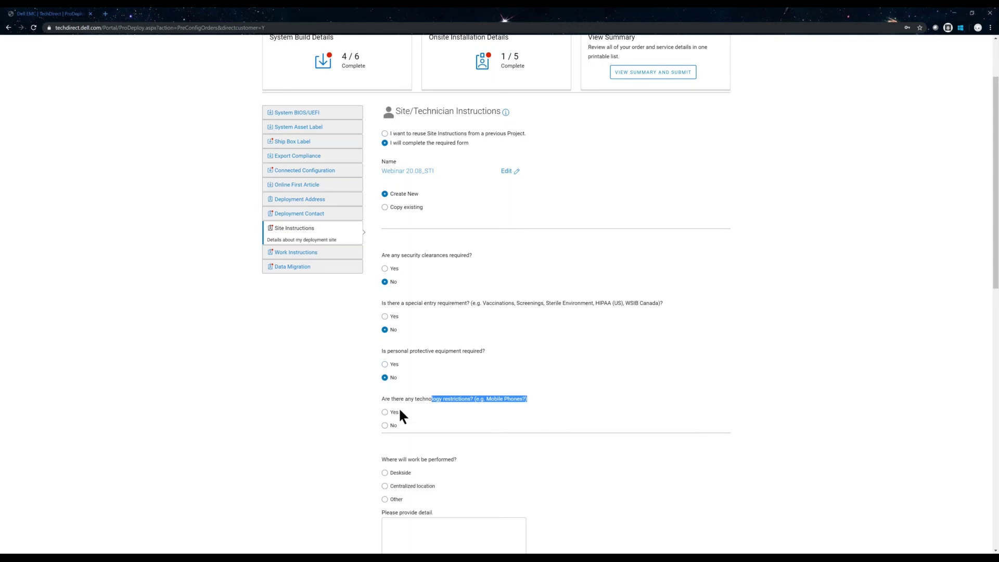
{"action": "left_click", "coordinate": [386, 426]}
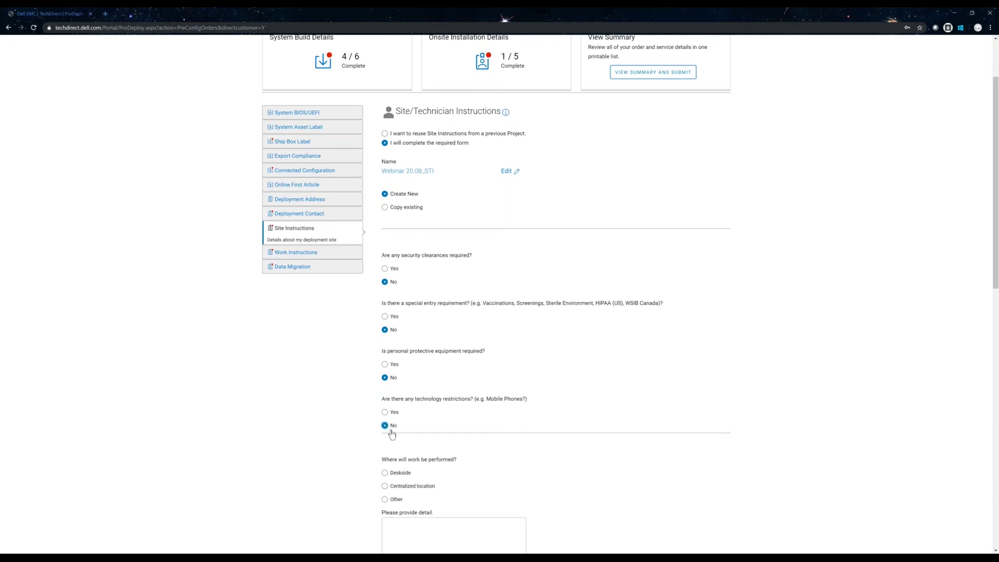
{"action": "left_click_drag", "start_coordinate": [522, 400], "coordinate": [493, 400]}
Step: Specify Centralized location as the place where the work will be performed
{"action": "scroll", "coordinate": [547, 396], "scroll_direction": "down", "scroll_amount": 2}
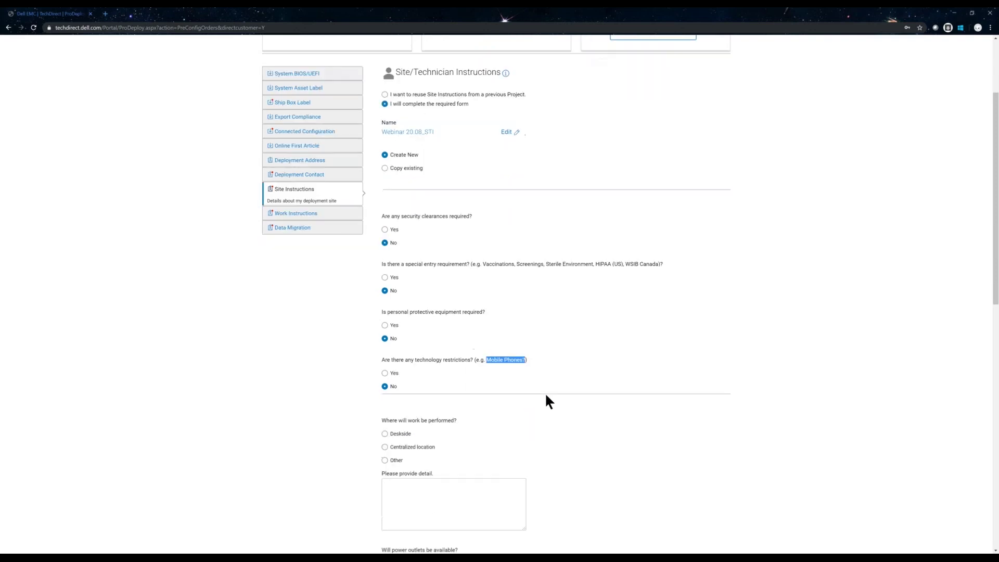
{"action": "scroll", "coordinate": [546, 400], "scroll_direction": "down", "scroll_amount": 2}
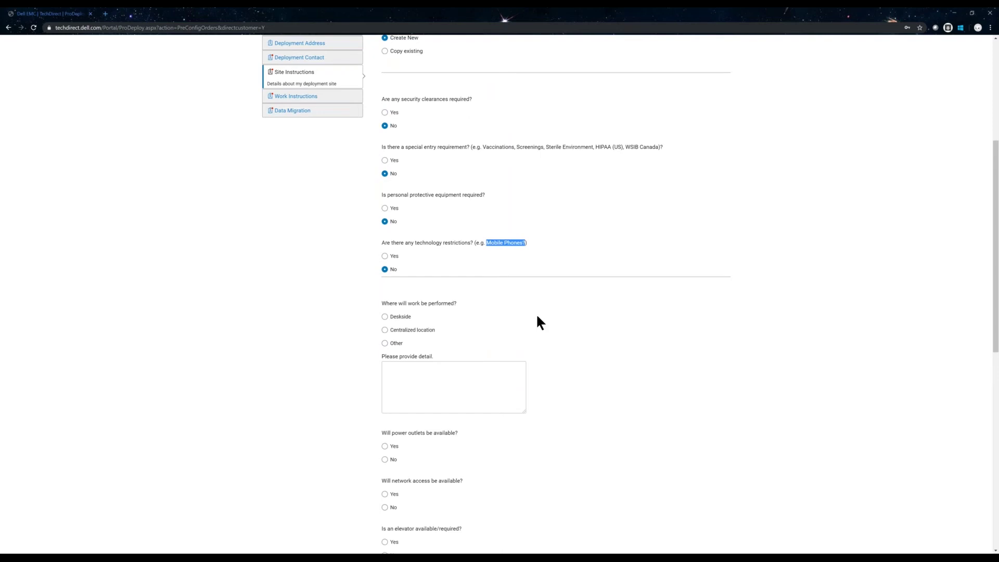
{"action": "left_click", "coordinate": [411, 307]}
{"action": "left_click", "coordinate": [392, 320]}
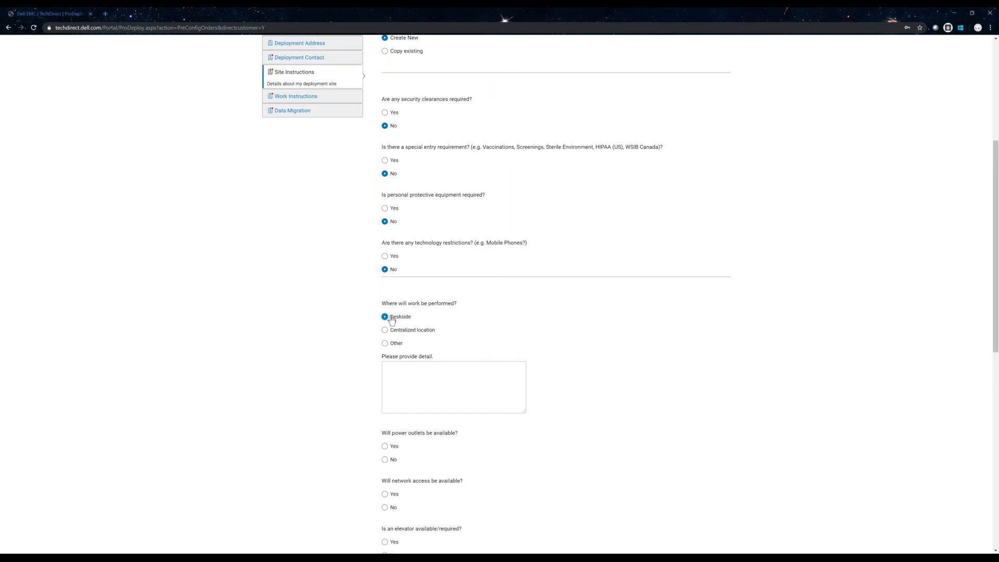
{"action": "left_click", "coordinate": [409, 335]}
Step: Examine the site questions on power outlets, network access and elevator availability
{"action": "scroll", "coordinate": [609, 369], "scroll_direction": "down", "scroll_amount": 3}
{"action": "left_click_drag", "start_coordinate": [381, 276], "coordinate": [458, 277]}
{"action": "left_click", "coordinate": [416, 327]}
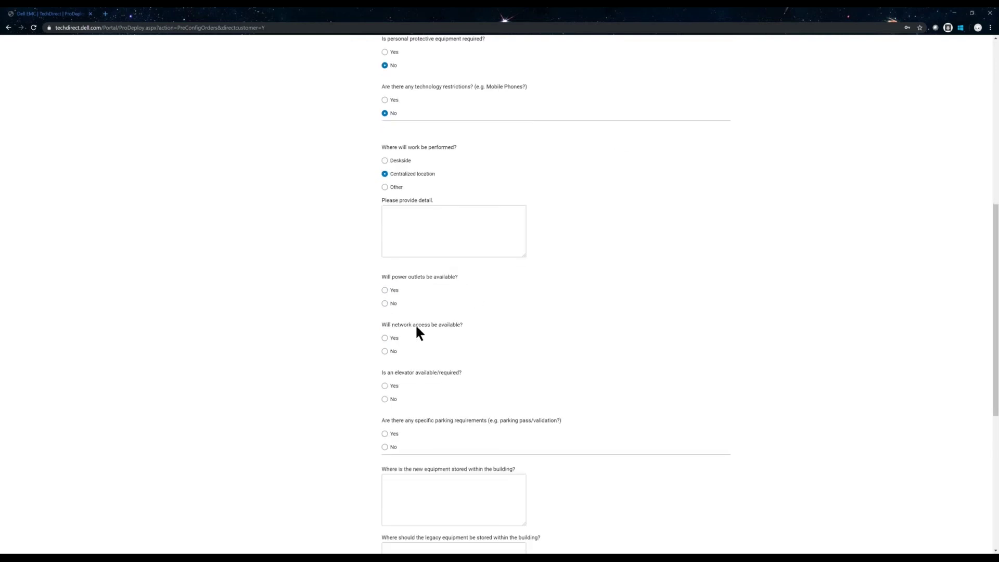
{"action": "left_click", "coordinate": [473, 374]}
{"action": "left_click_drag", "start_coordinate": [392, 376], "coordinate": [374, 378]}
{"action": "left_click", "coordinate": [455, 383]}
{"action": "scroll", "coordinate": [524, 390], "scroll_direction": "down", "scroll_amount": 3}
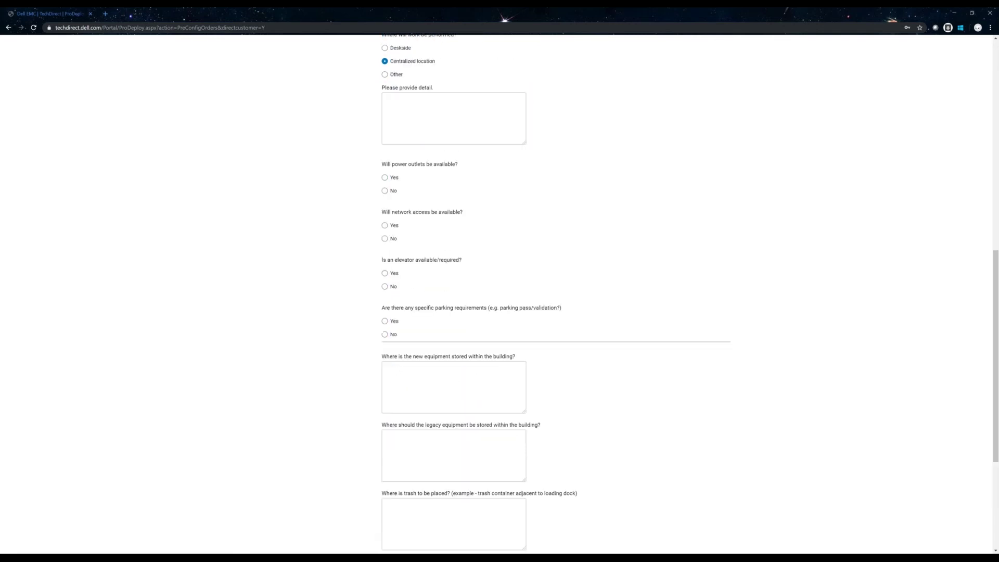
Step: Check the detail field offered for specific parking requirements and answer that question No
{"action": "left_click_drag", "start_coordinate": [382, 303], "coordinate": [560, 304]}
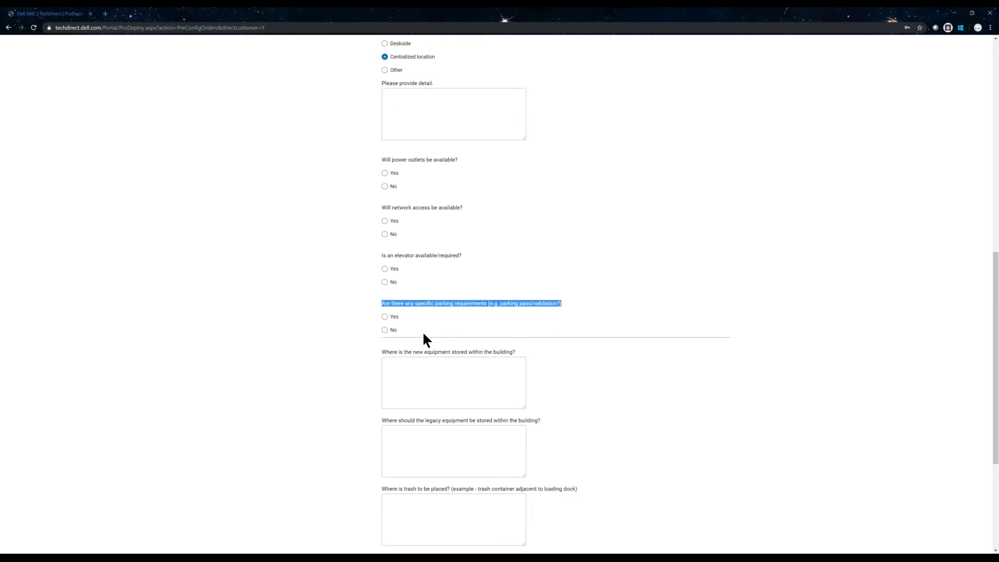
{"action": "left_click", "coordinate": [385, 317]}
{"action": "left_click", "coordinate": [418, 361]}
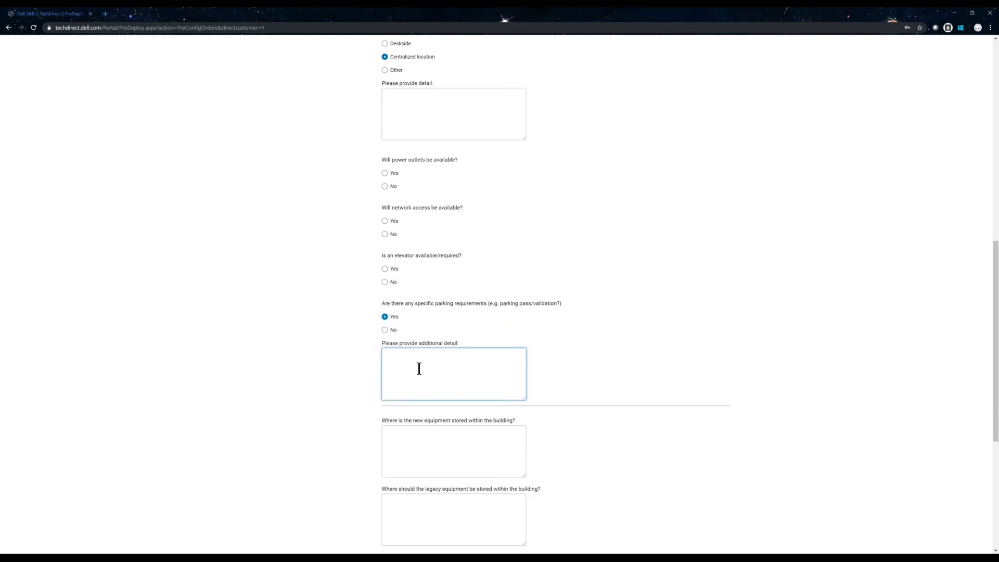
{"action": "left_click", "coordinate": [386, 331]}
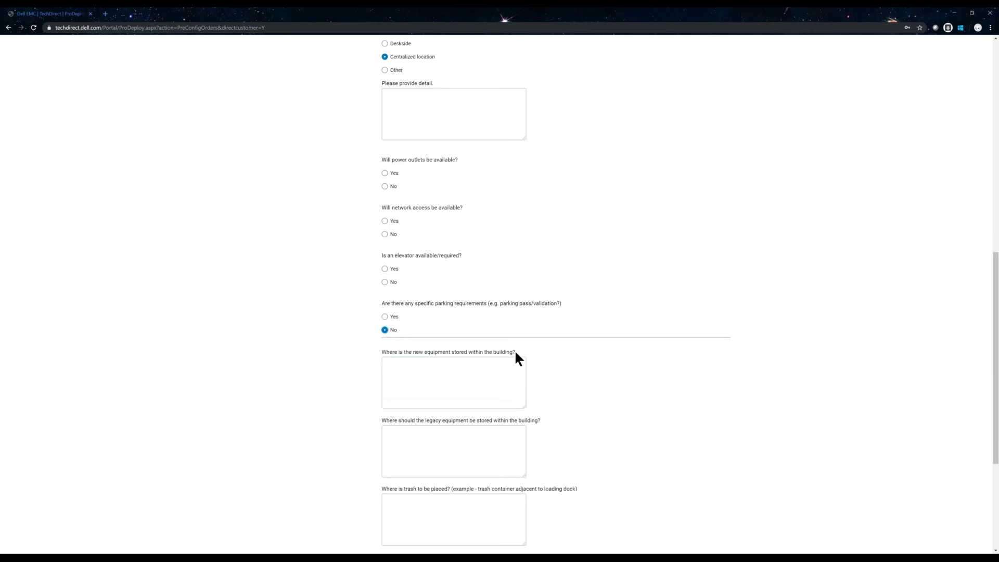
Step: Look over the equipment storage and trash questions, and try Yes for required security clearances before restoring No
{"action": "scroll", "coordinate": [573, 379], "scroll_direction": "down", "scroll_amount": 4}
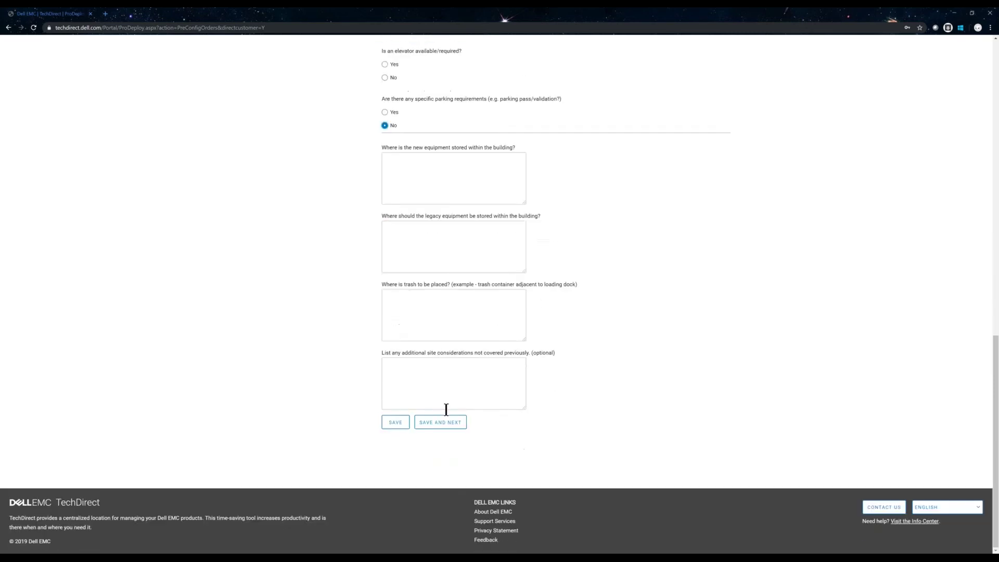
{"action": "left_click", "coordinate": [386, 426]}
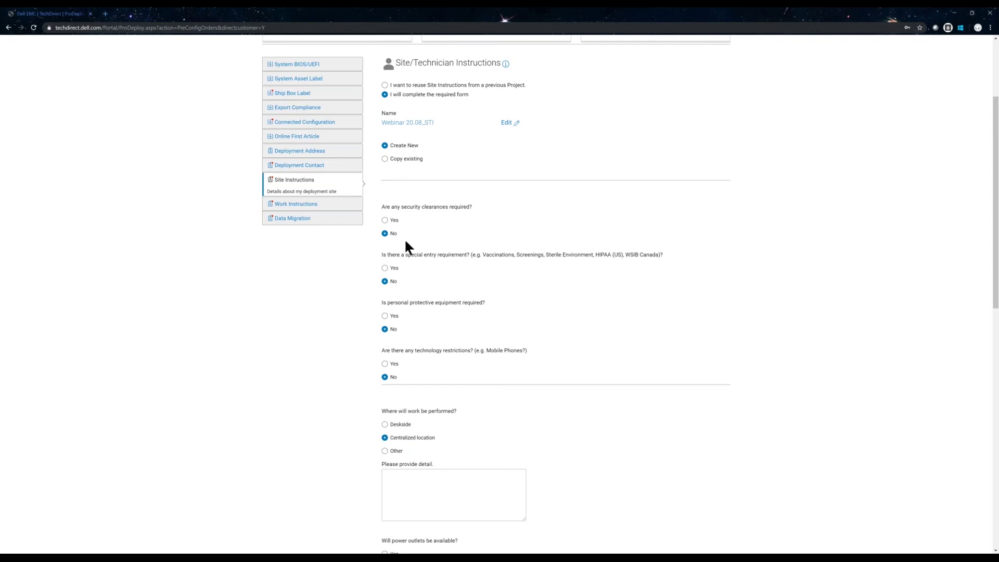
{"action": "left_click", "coordinate": [385, 220]}
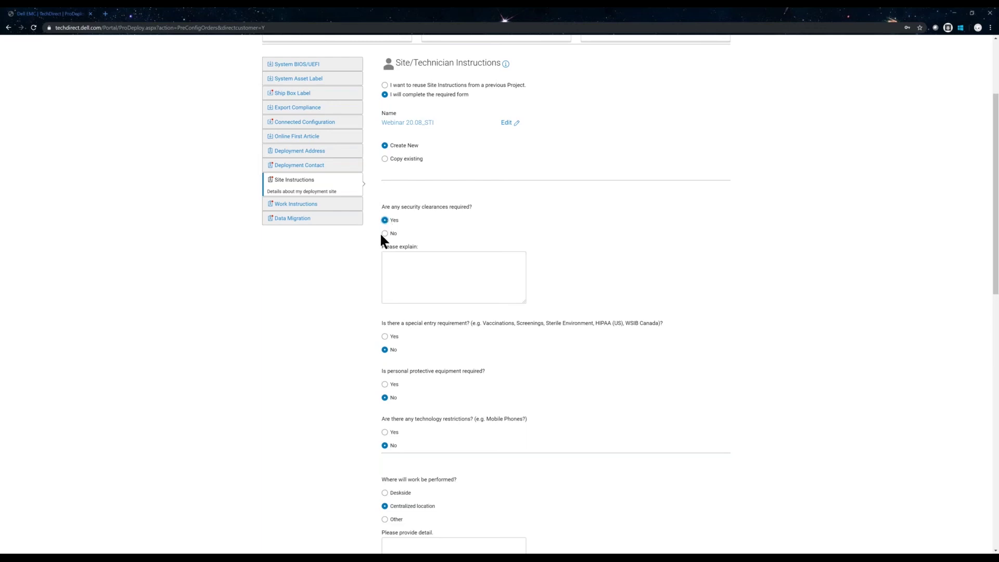
{"action": "left_click", "coordinate": [384, 233]}
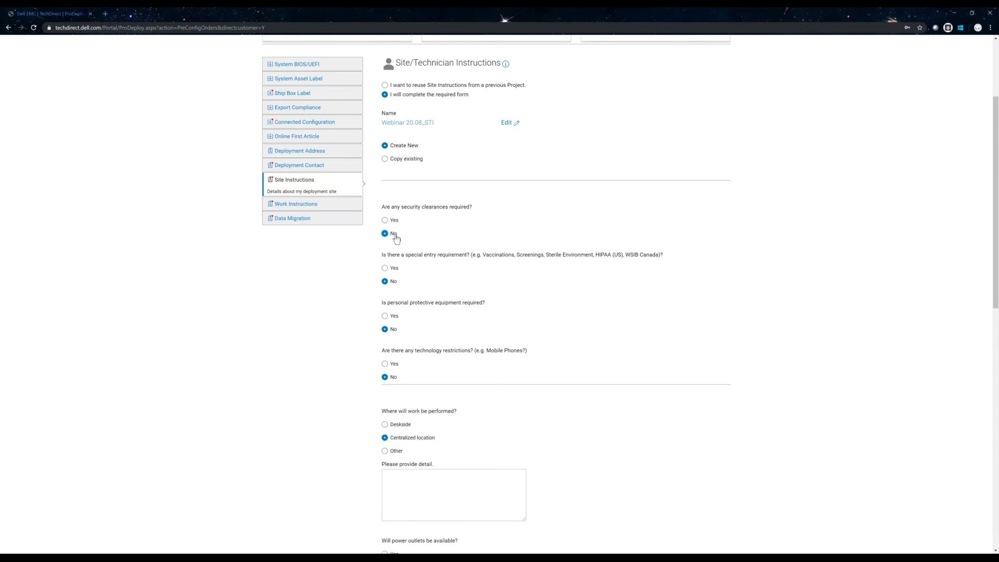
Step: Open the Work Instructions and choose to complete the required form
{"action": "left_click", "coordinate": [319, 207]}
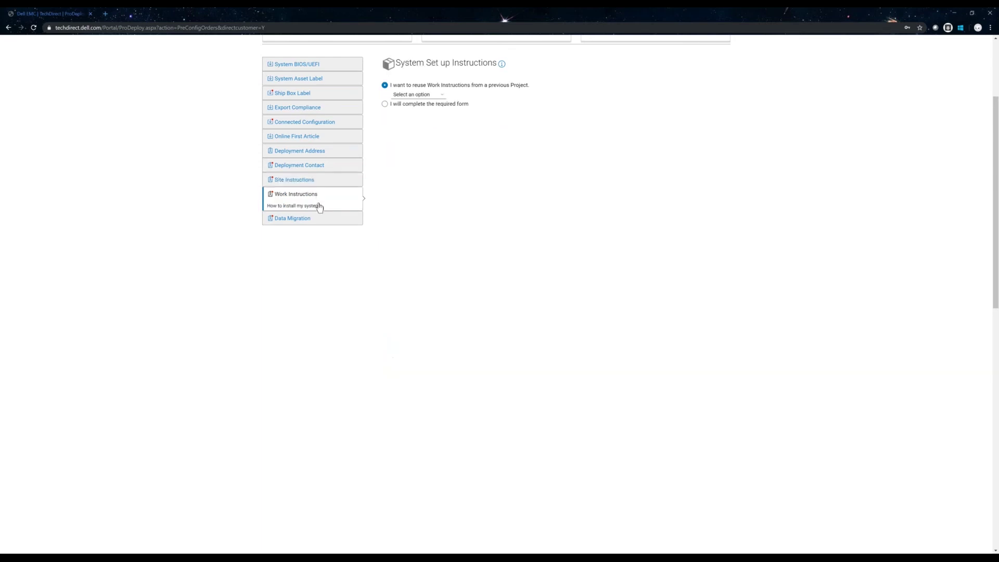
{"action": "left_click", "coordinate": [396, 241]}
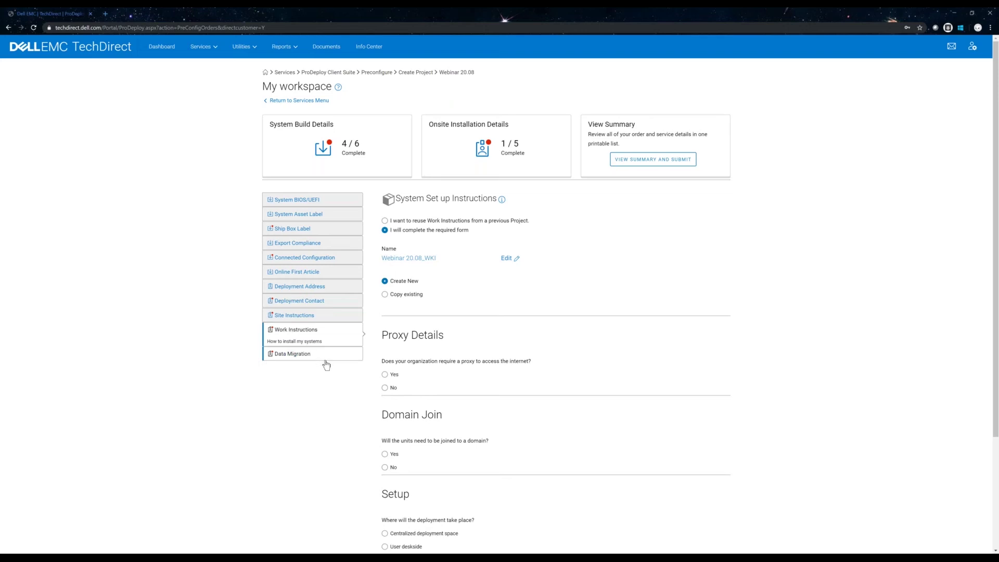
{"action": "scroll", "coordinate": [525, 360], "scroll_direction": "down", "scroll_amount": 3}
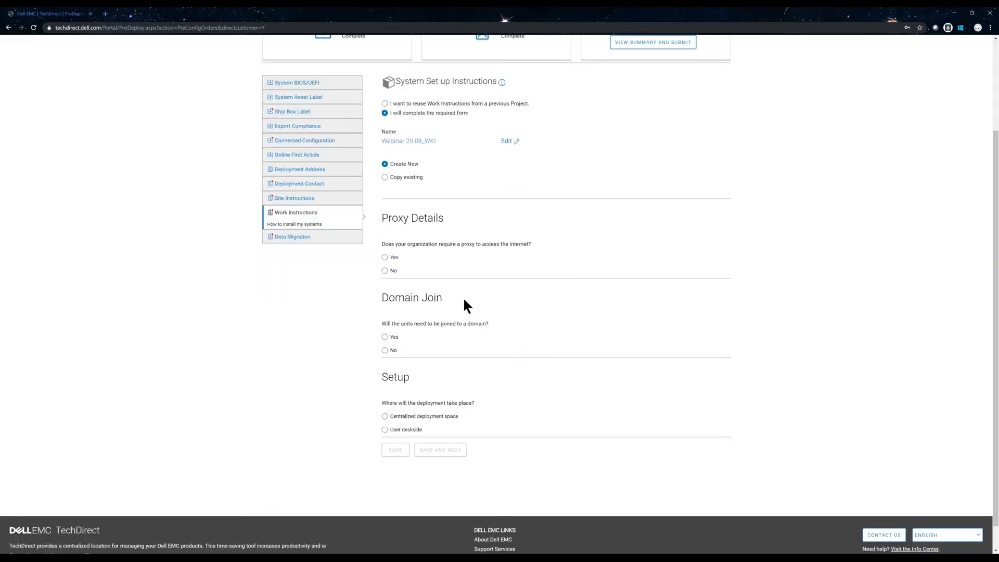
Step: Examine the proxy address and port fields shown for Yes, and answer No to whether a proxy is required
{"action": "left_click_drag", "start_coordinate": [382, 216], "coordinate": [484, 215]}
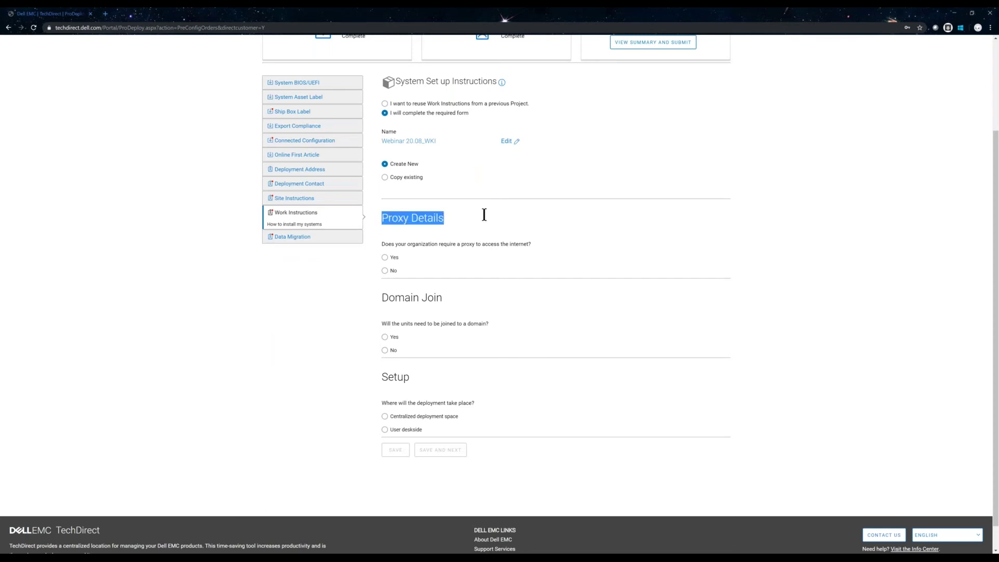
{"action": "left_click", "coordinate": [385, 258]}
{"action": "left_click", "coordinate": [385, 271]}
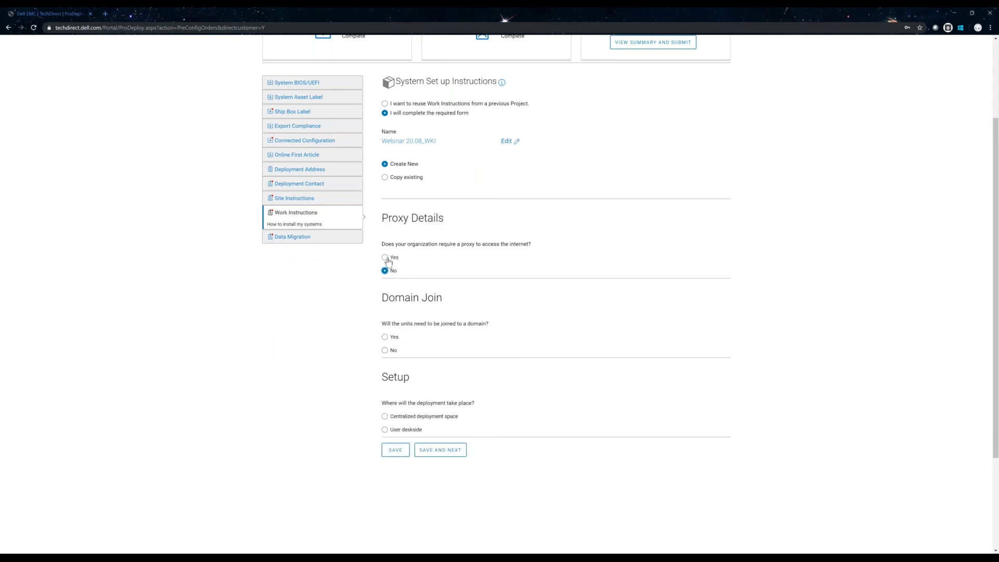
{"action": "left_click", "coordinate": [385, 258]}
{"action": "left_click", "coordinate": [469, 301]}
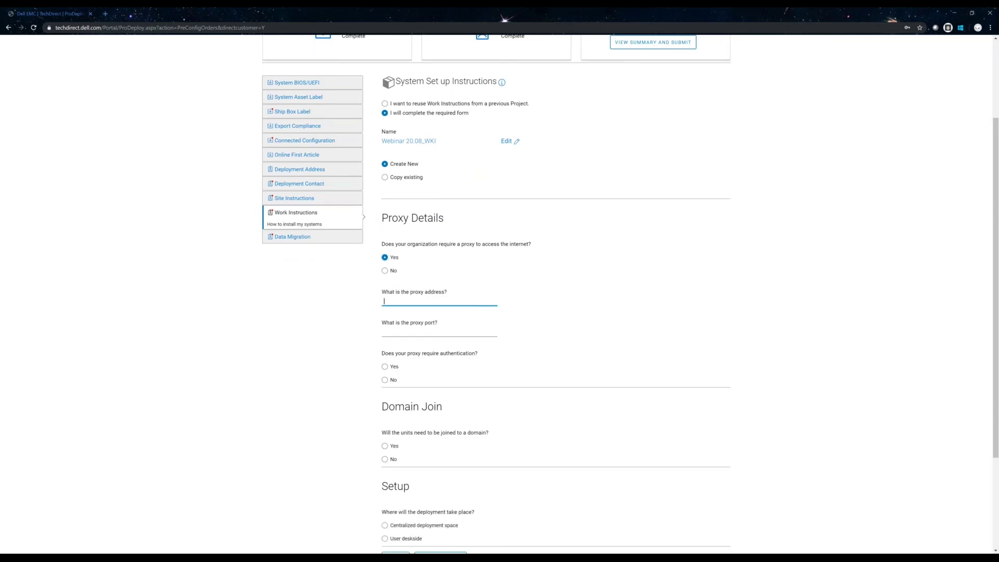
{"action": "left_click", "coordinate": [385, 271]}
Step: Check the credential fields required for a domain join and answer No to joining the units to a domain
{"action": "left_click", "coordinate": [385, 337]}
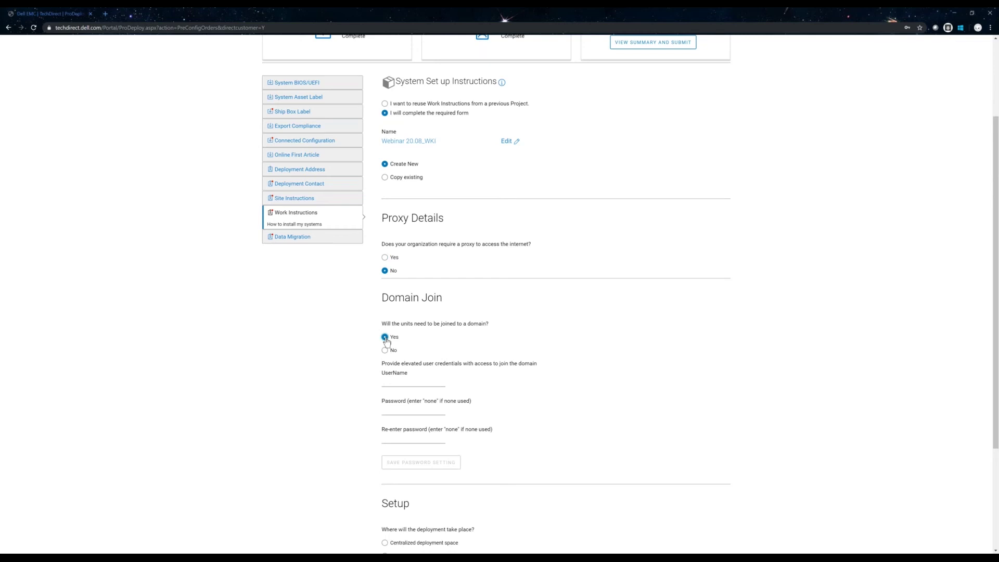
{"action": "left_click", "coordinate": [434, 385]}
{"action": "left_click_drag", "start_coordinate": [458, 416], "coordinate": [401, 402]}
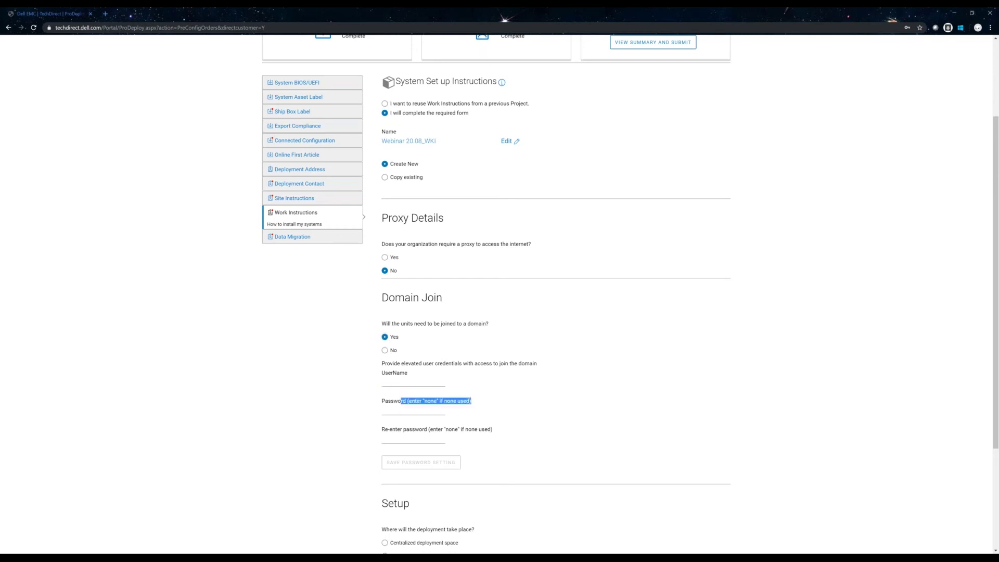
{"action": "left_click", "coordinate": [440, 441]}
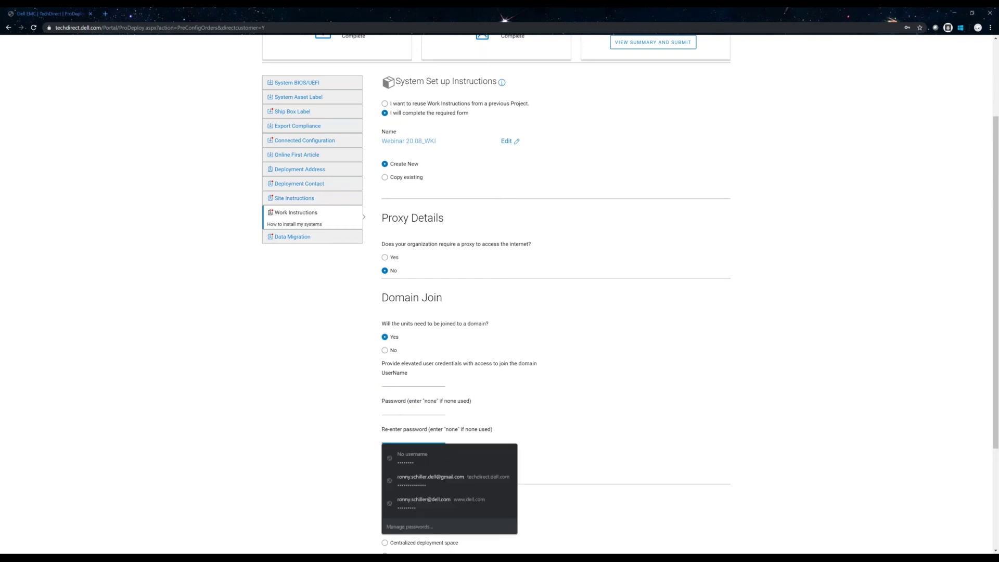
{"action": "left_click", "coordinate": [386, 350]}
{"action": "scroll", "coordinate": [515, 346], "scroll_direction": "down", "scroll_amount": 2}
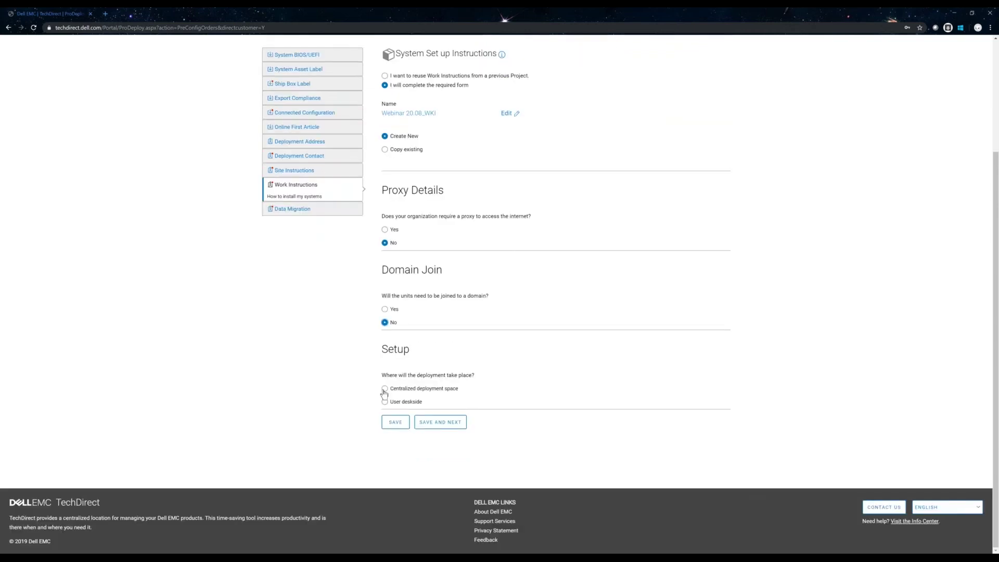
Step: Compare the tasks for a centralized deployment space and user deskside, and set the deployment location to User deskside
{"action": "left_click", "coordinate": [384, 388]}
{"action": "left_click", "coordinate": [385, 402]}
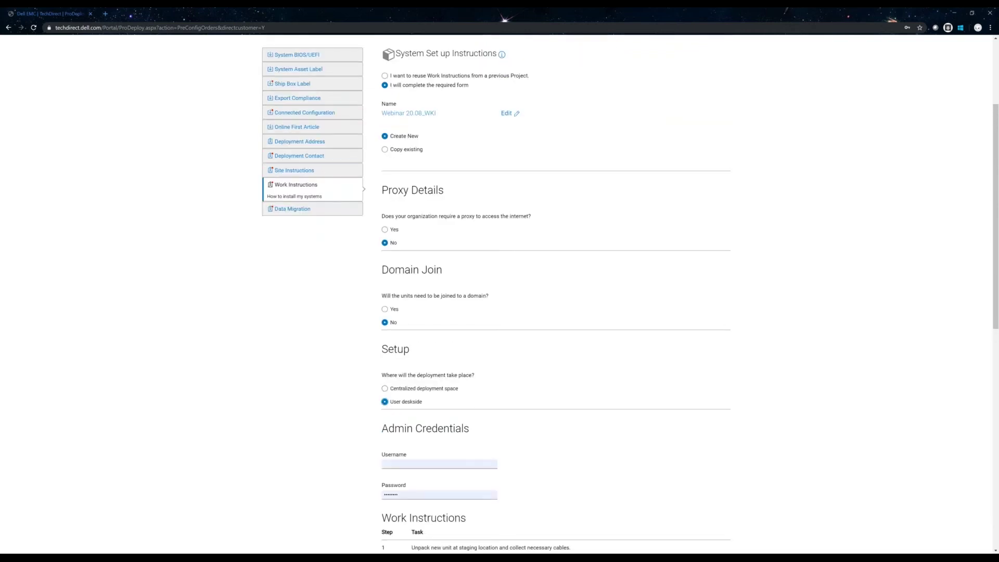
{"action": "scroll", "coordinate": [498, 436], "scroll_direction": "down", "scroll_amount": 3}
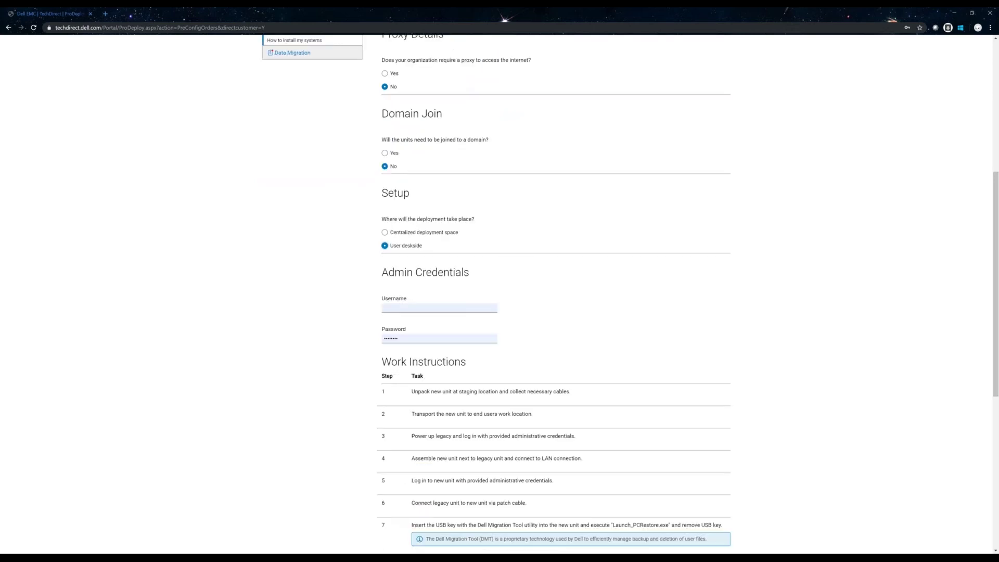
{"action": "left_click", "coordinate": [411, 234]}
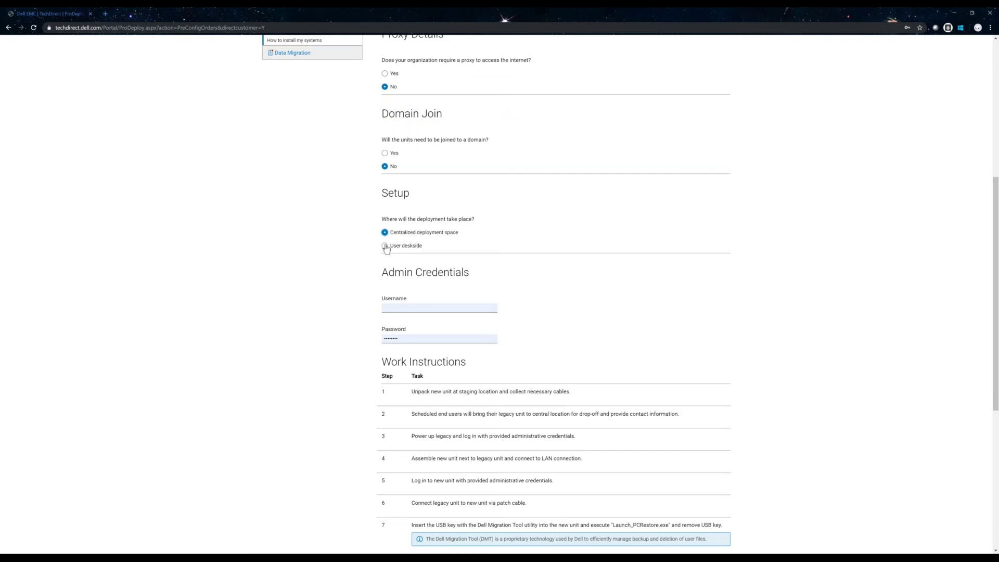
{"action": "left_click", "coordinate": [384, 245]}
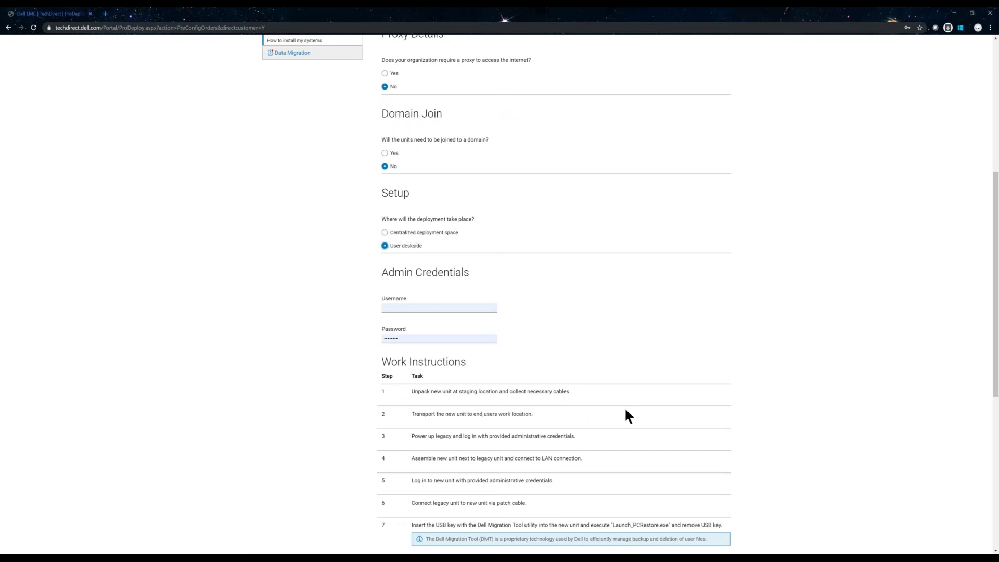
Step: Review the Work Instructions task list, focusing on the steps up to connecting the legacy unit by patch cable
{"action": "scroll", "coordinate": [599, 402], "scroll_direction": "down", "scroll_amount": 2}
{"action": "left_click_drag", "start_coordinate": [379, 246], "coordinate": [507, 251]}
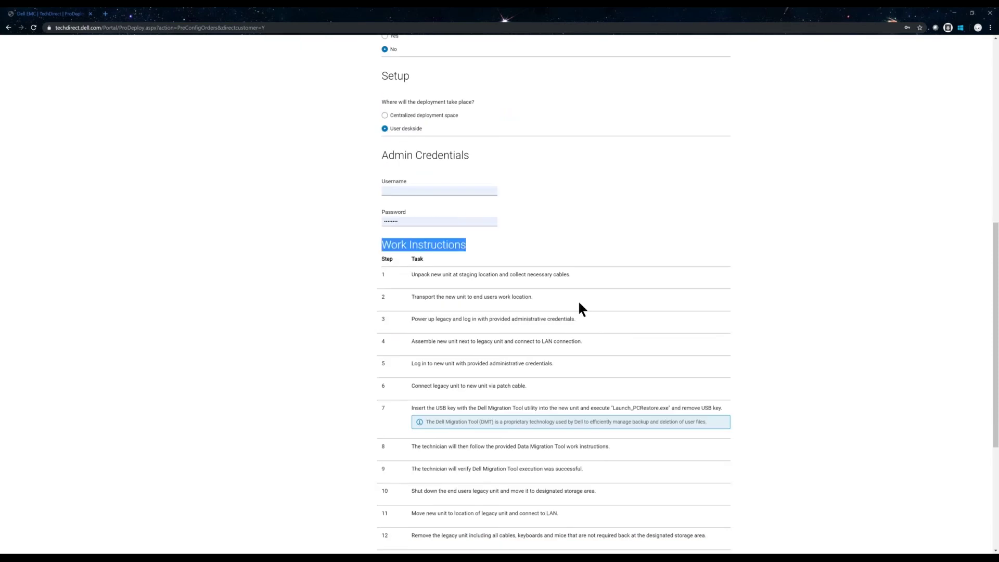
{"action": "scroll", "coordinate": [601, 312], "scroll_direction": "down", "scroll_amount": 2}
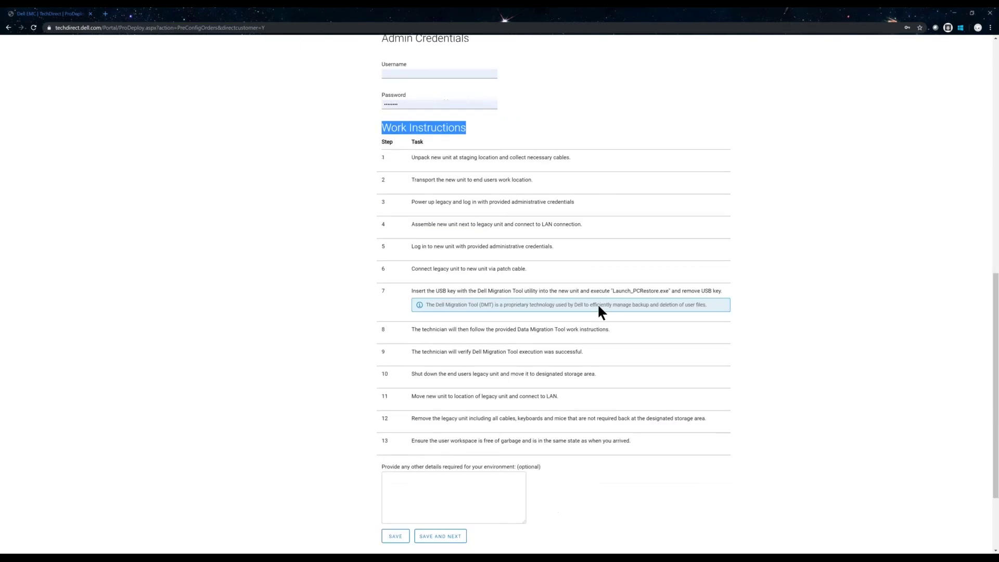
{"action": "left_click_drag", "start_coordinate": [415, 157], "coordinate": [678, 439]}
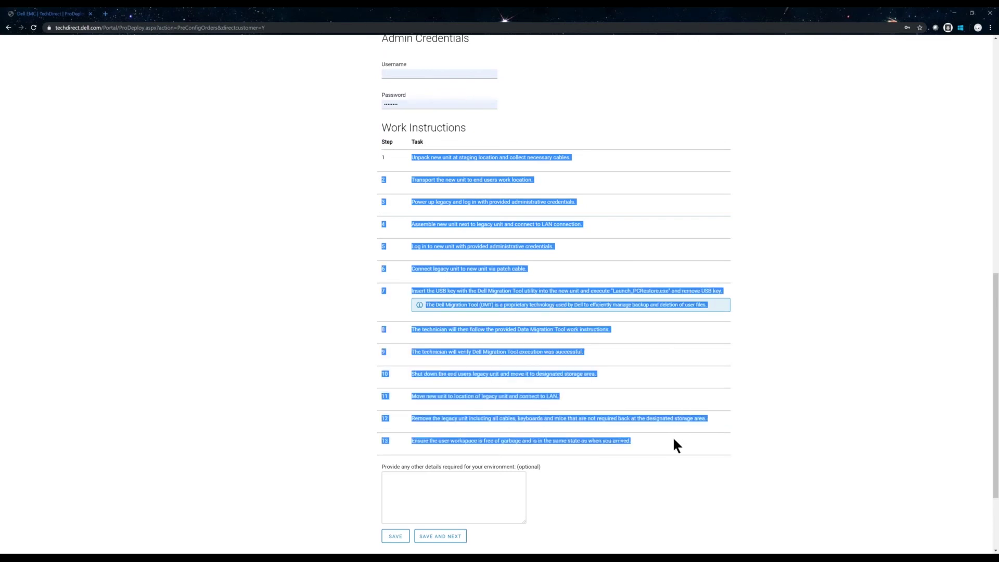
{"action": "left_click", "coordinate": [674, 439]}
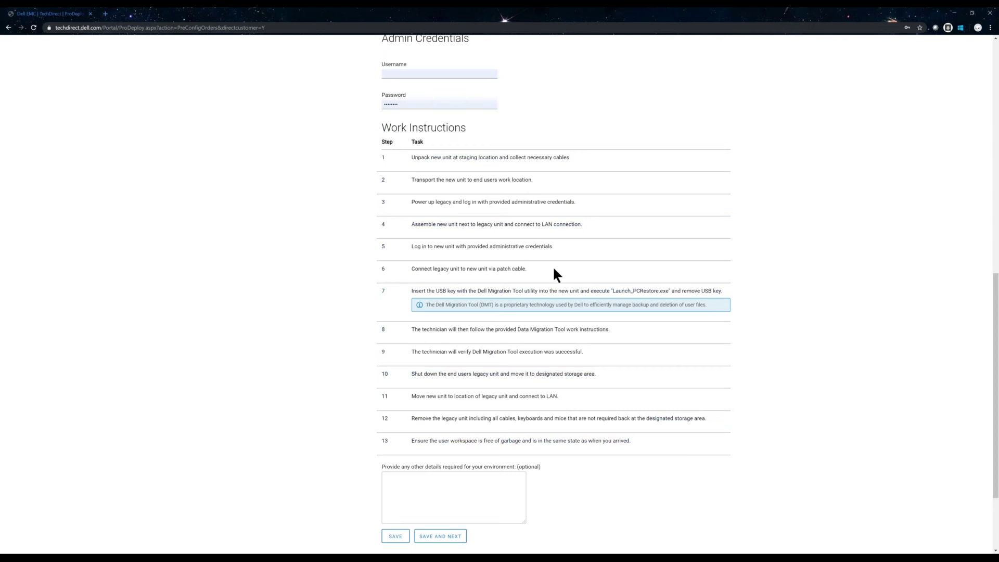
{"action": "triple_click", "coordinate": [404, 269]}
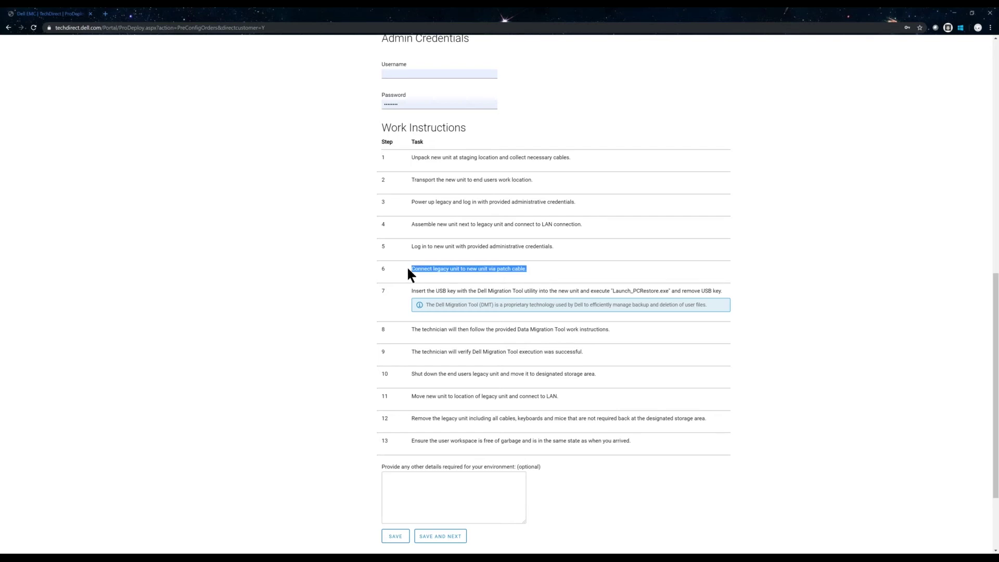
{"action": "left_click", "coordinate": [553, 266]}
{"action": "left_click_drag", "start_coordinate": [547, 271], "coordinate": [384, 159]}
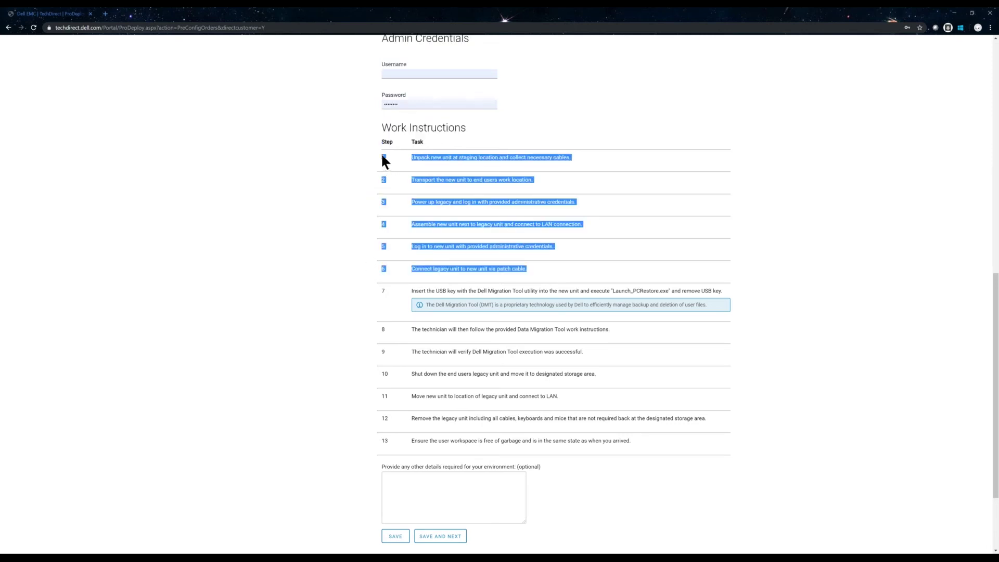
Step: Save the Work Instructions, leaving the optional environment details empty
{"action": "left_click", "coordinate": [470, 513]}
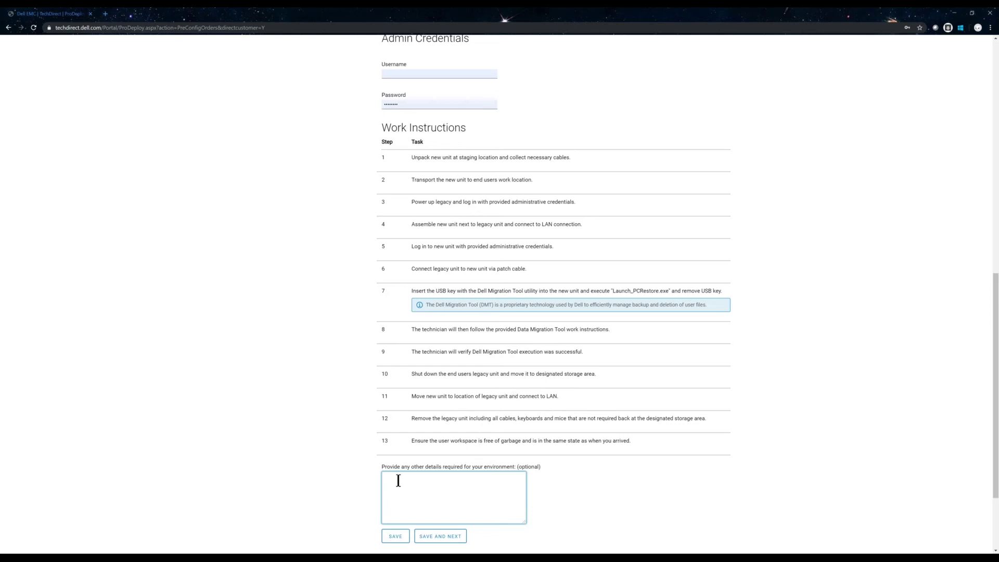
{"action": "left_click", "coordinate": [394, 536]}
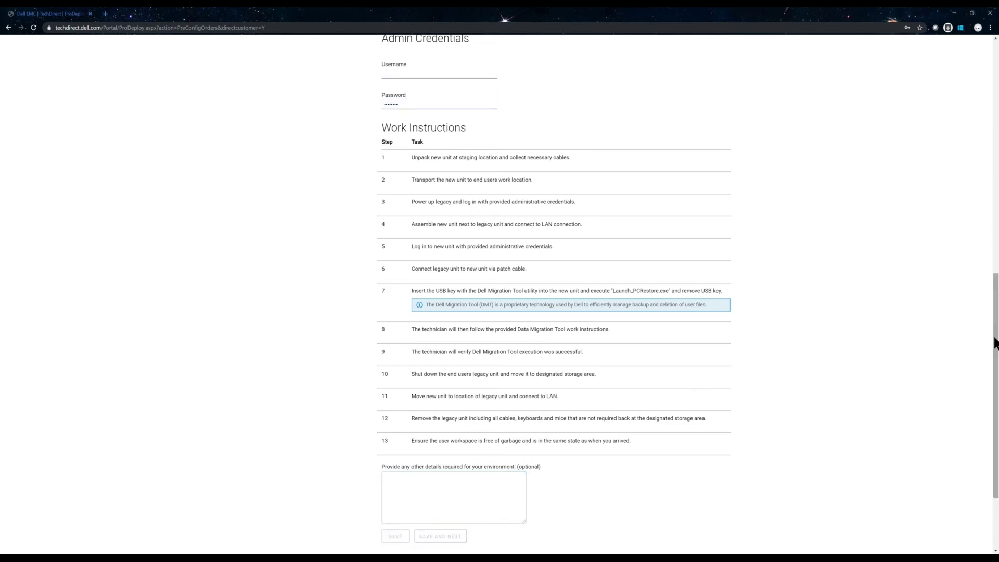
{"action": "scroll", "coordinate": [996, 350], "scroll_direction": "down", "scroll_amount": 1}
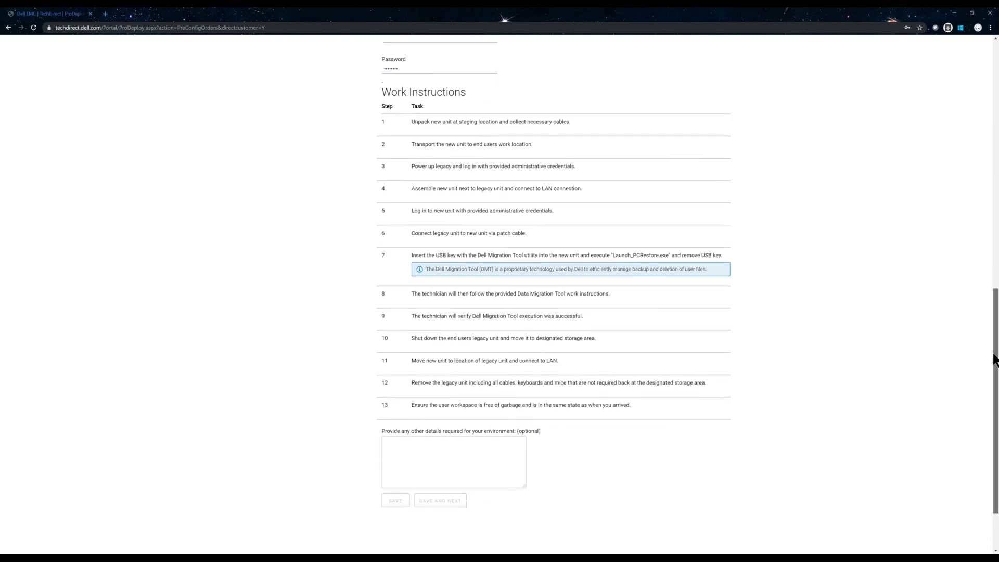
Step: Open Data Migration, choose to complete the required form with Create New, and check the form's name
{"action": "scroll", "coordinate": [995, 304], "scroll_direction": "up", "scroll_amount": 9}
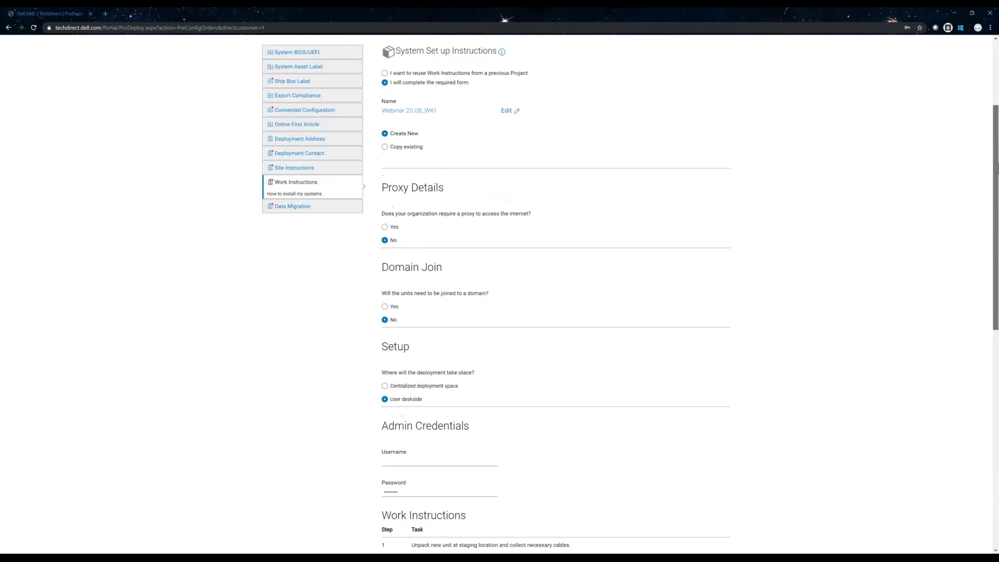
{"action": "left_click_drag", "start_coordinate": [996, 156], "coordinate": [995, 114]}
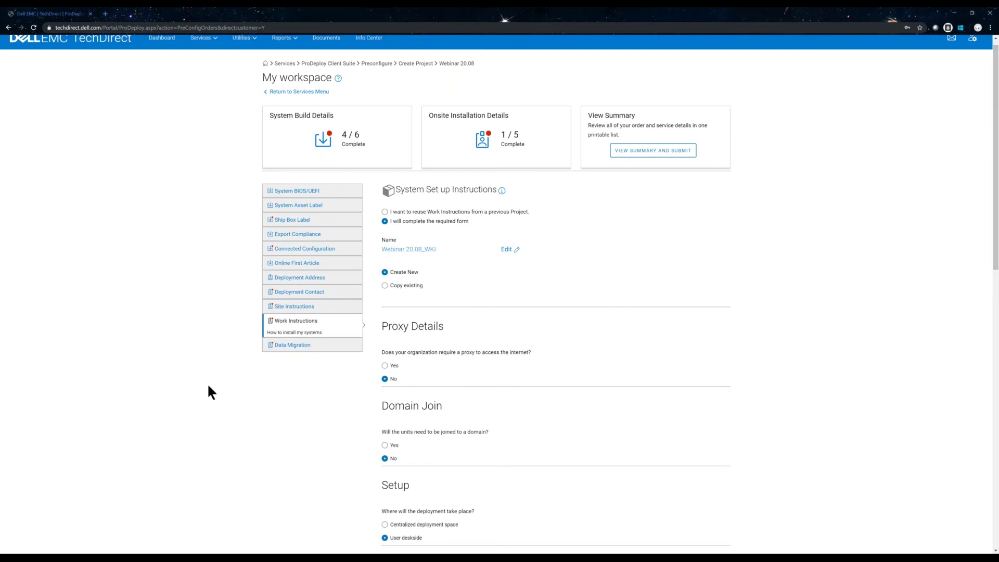
{"action": "left_click", "coordinate": [277, 347]}
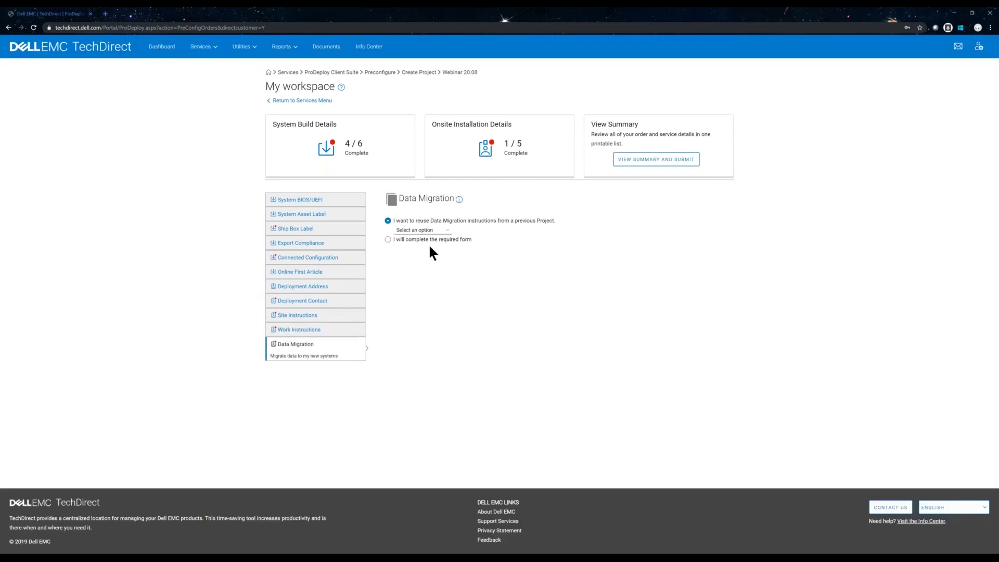
{"action": "left_click", "coordinate": [428, 240]}
{"action": "left_click", "coordinate": [405, 280]}
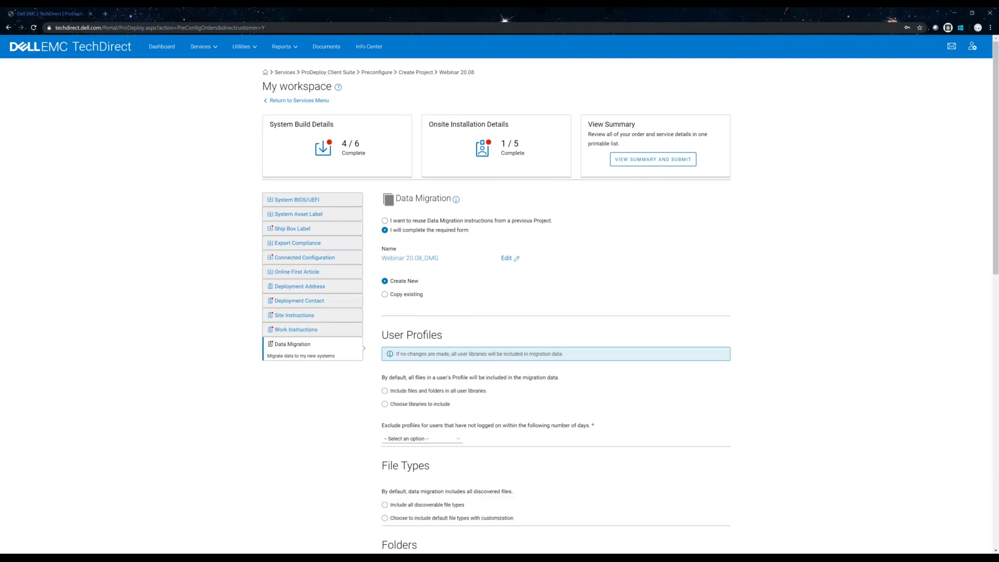
{"action": "left_click_drag", "start_coordinate": [376, 258], "coordinate": [466, 256]}
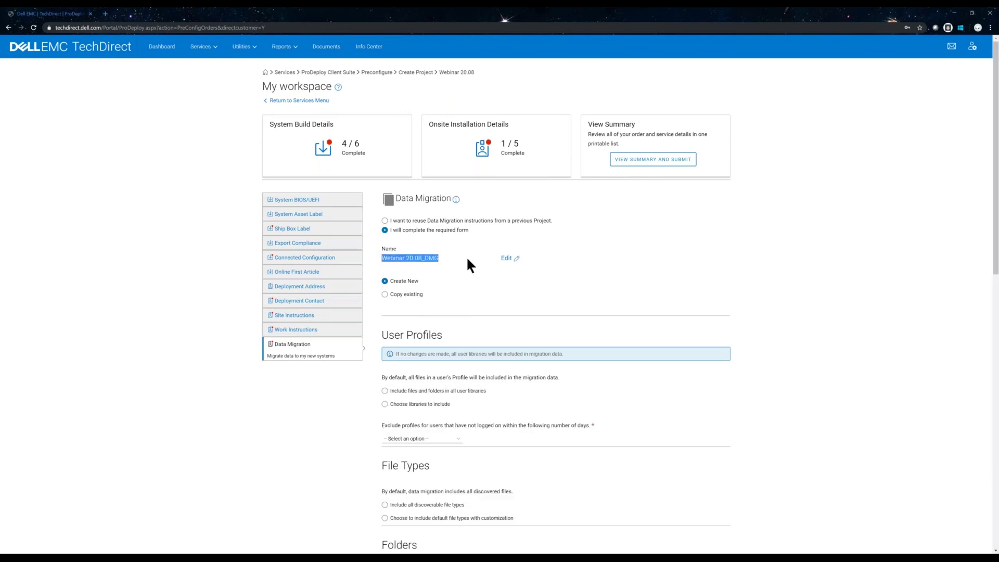
{"action": "left_click", "coordinate": [466, 256]}
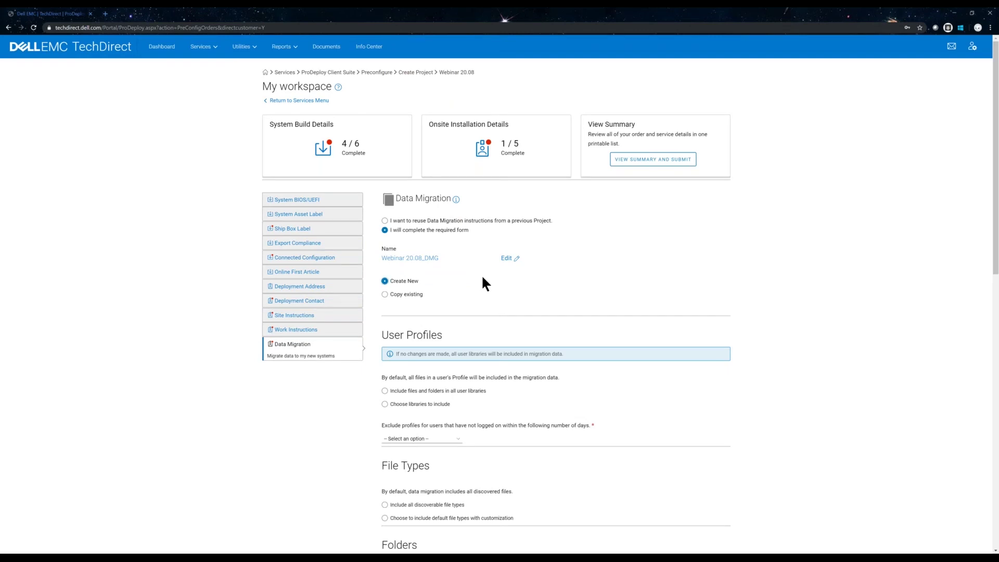
Step: Choose which user libraries to include in the migration, leaving out Music and Pictures
{"action": "scroll", "coordinate": [440, 279], "scroll_direction": "down", "scroll_amount": 2}
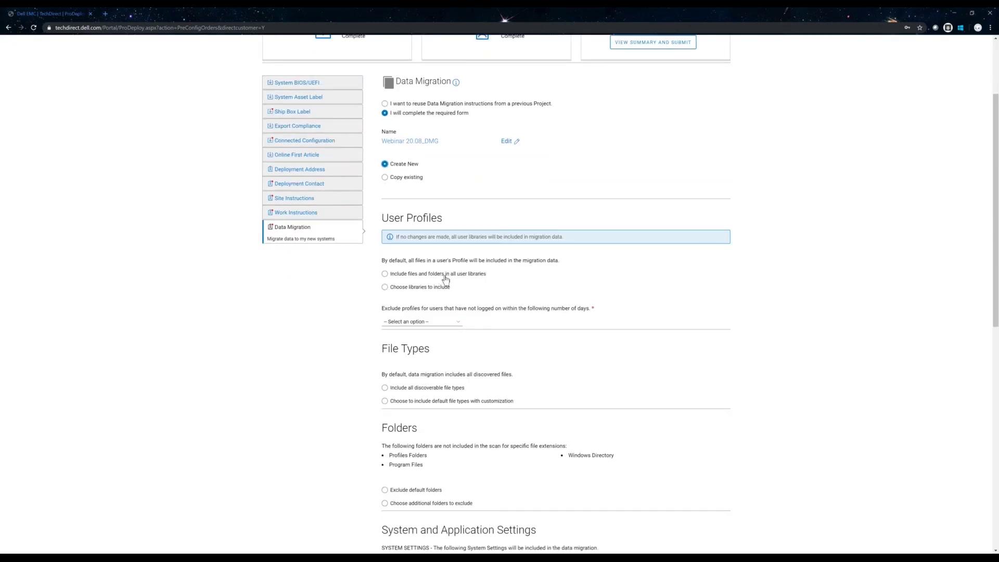
{"action": "scroll", "coordinate": [445, 280], "scroll_direction": "down", "scroll_amount": 1}
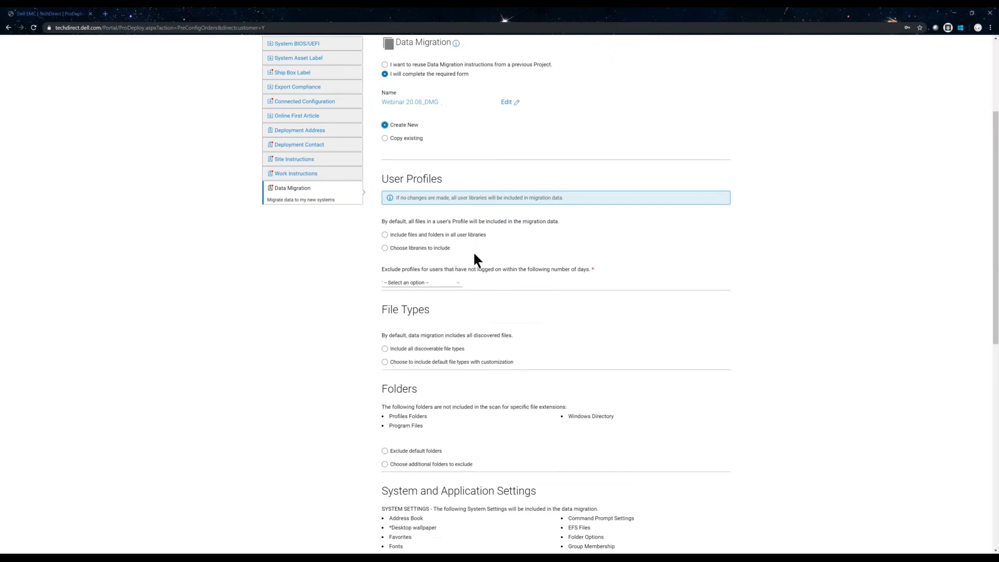
{"action": "triple_click", "coordinate": [393, 179]}
{"action": "left_click", "coordinate": [421, 248]}
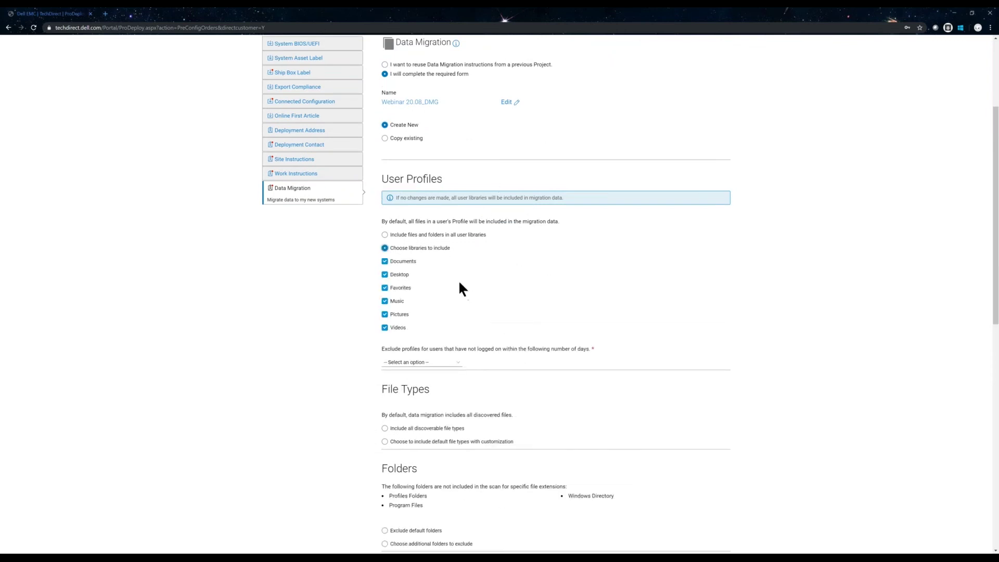
{"action": "left_click", "coordinate": [411, 235]}
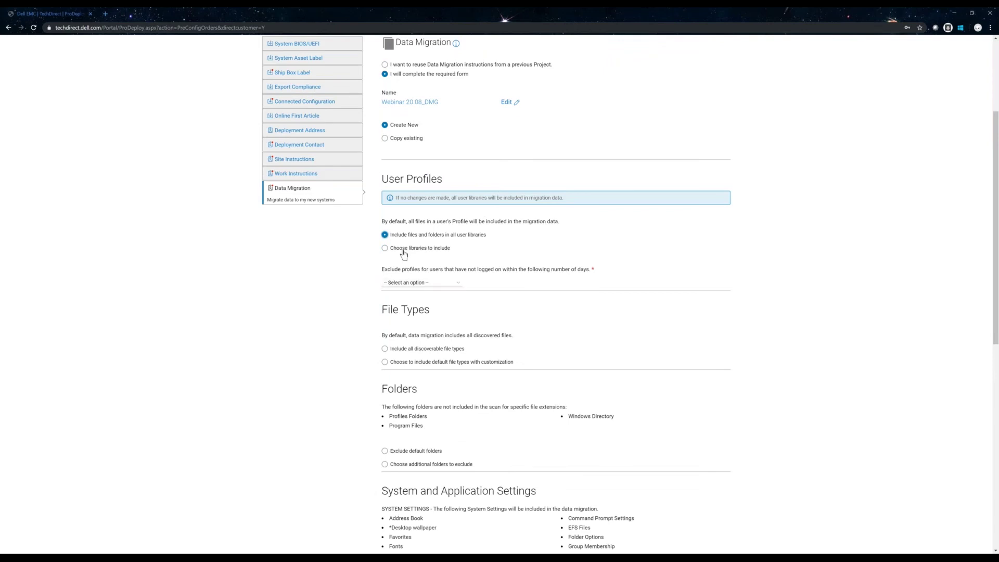
{"action": "left_click_drag", "start_coordinate": [511, 235], "coordinate": [400, 235]}
{"action": "left_click", "coordinate": [416, 257]}
{"action": "left_click", "coordinate": [429, 254]}
{"action": "left_click", "coordinate": [385, 301]}
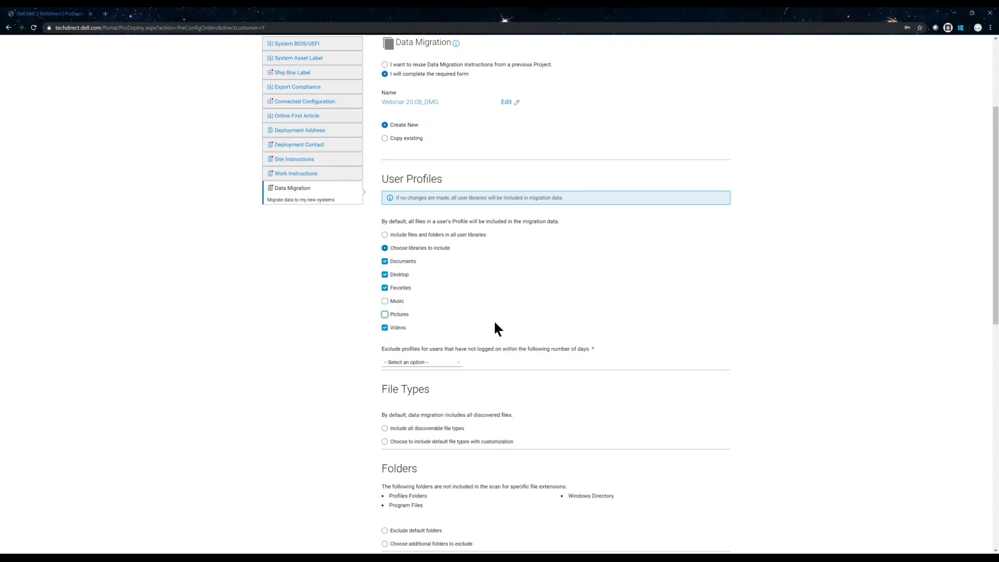
Step: Set the exclusion of inactive user profiles to Include all profiles (default)
{"action": "scroll", "coordinate": [531, 289], "scroll_direction": "down", "scroll_amount": 3}
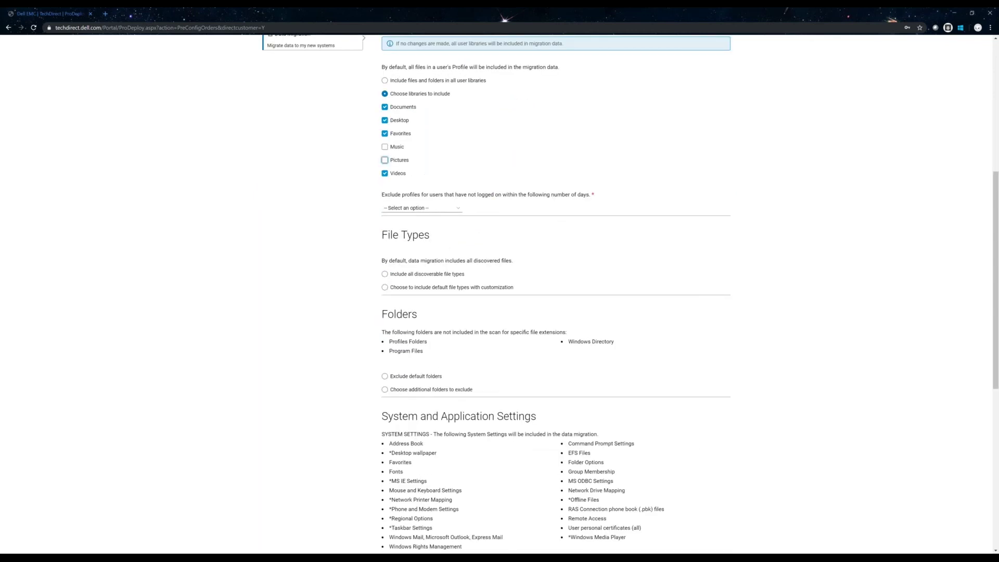
{"action": "key", "text": "Tab"}
{"action": "key", "text": "Tab"}
{"action": "key", "text": "alt+Down"}
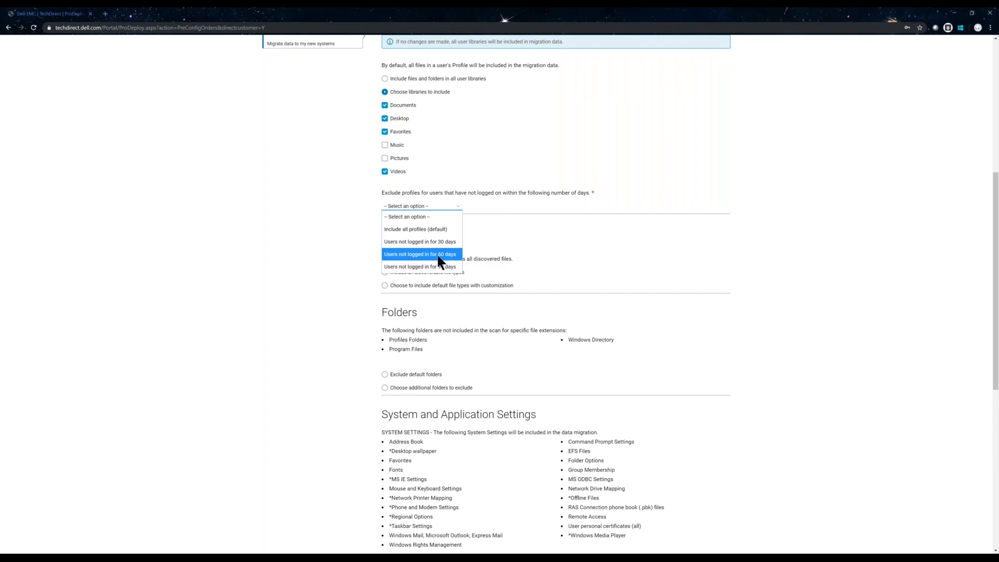
{"action": "left_click", "coordinate": [431, 229]}
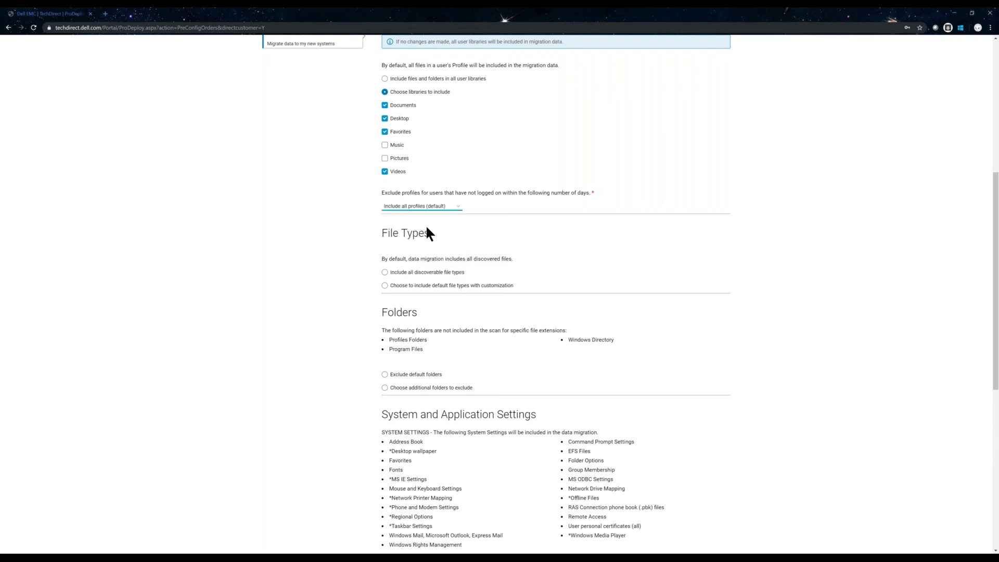
{"action": "left_click", "coordinate": [591, 190]}
Step: Choose to include default file types with customization and look over the listed file extensions
{"action": "left_click", "coordinate": [411, 273]}
{"action": "left_click", "coordinate": [425, 287]}
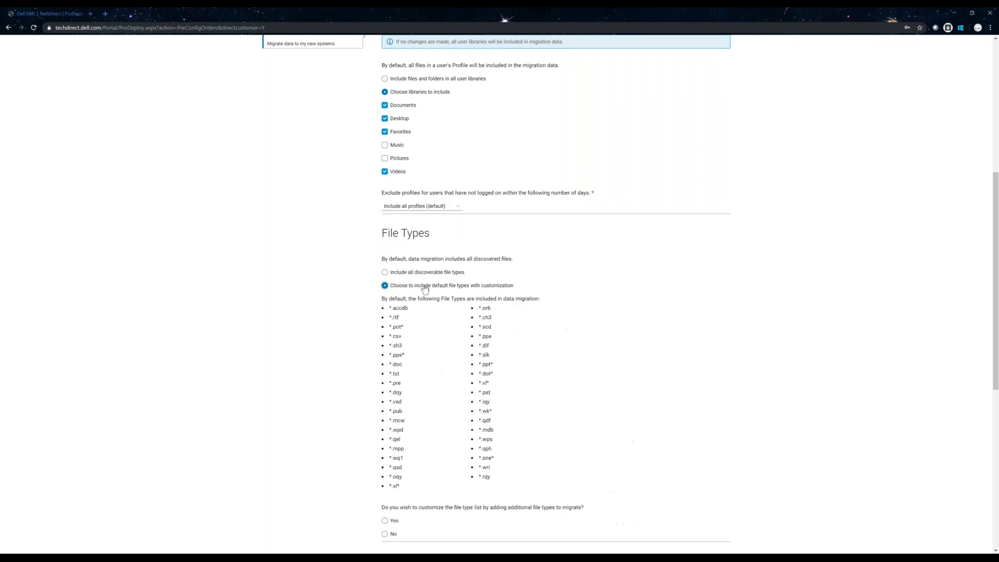
{"action": "scroll", "coordinate": [424, 289], "scroll_direction": "down", "scroll_amount": 3}
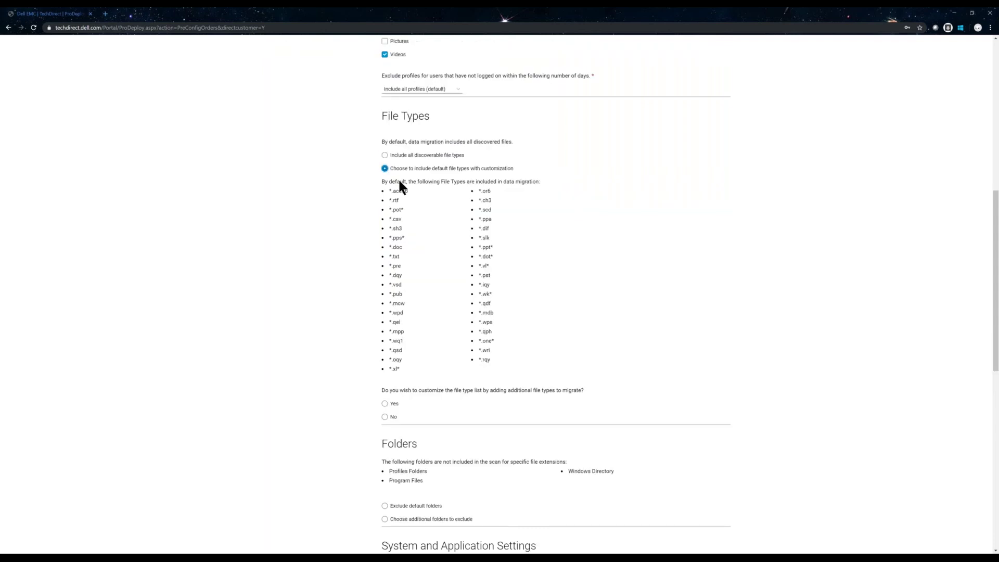
{"action": "left_click_drag", "start_coordinate": [395, 193], "coordinate": [481, 372]}
{"action": "left_click", "coordinate": [481, 372]}
Step: Check the field for additional folders to exclude, and set the Folders option to Exclude default folders
{"action": "scroll", "coordinate": [427, 371], "scroll_direction": "down", "scroll_amount": 4}
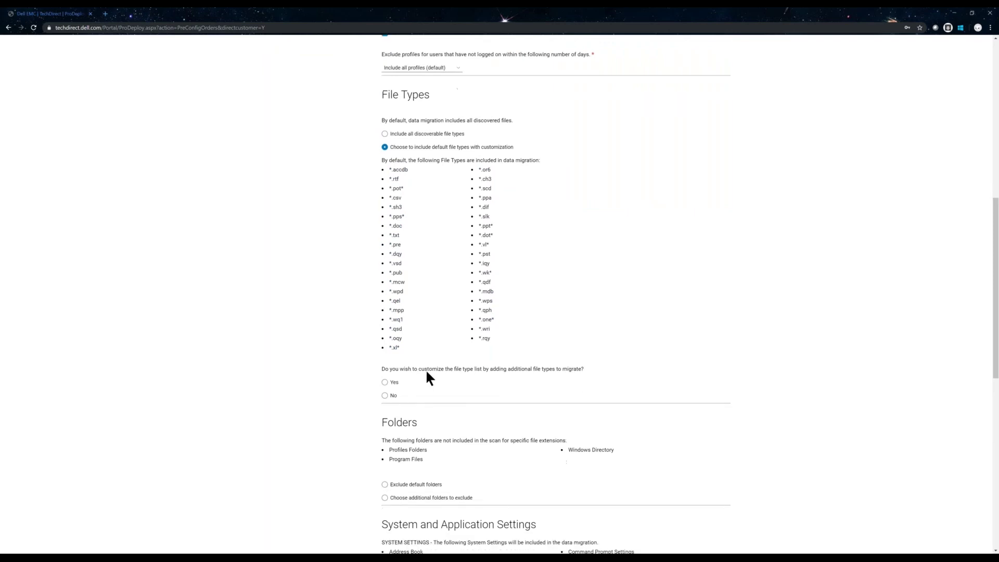
{"action": "left_click", "coordinate": [401, 328]}
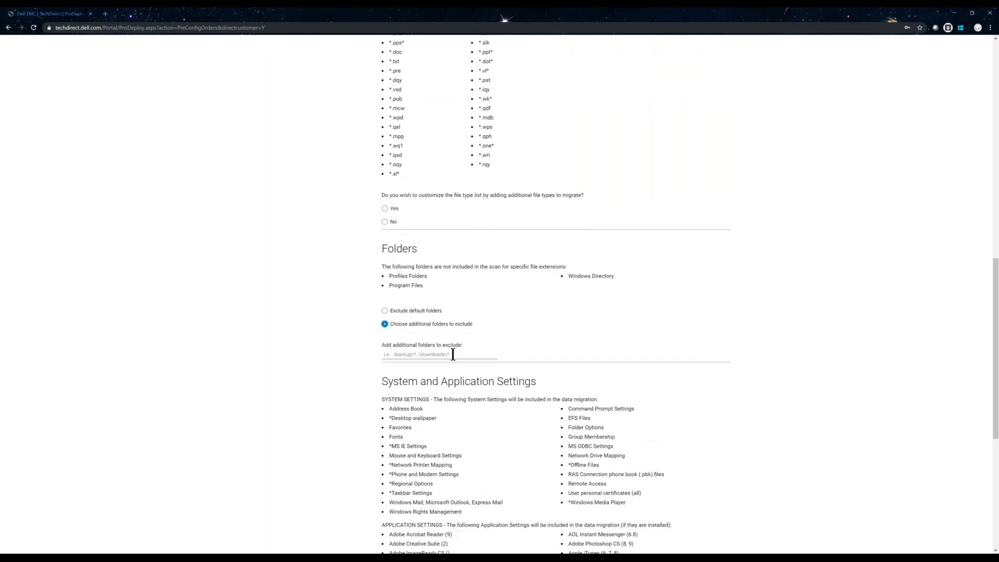
{"action": "left_click", "coordinate": [453, 354]}
{"action": "left_click", "coordinate": [406, 313]}
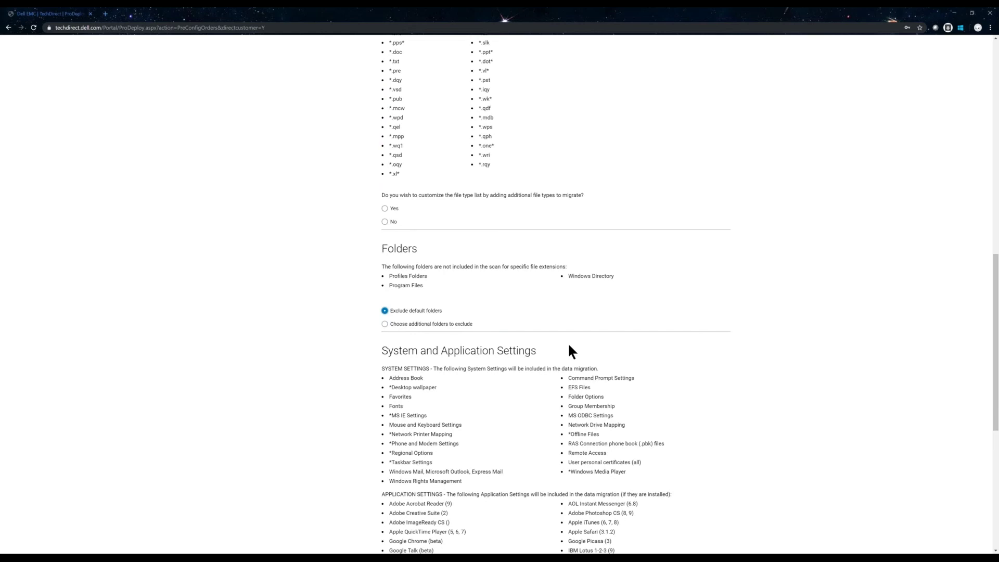
Step: Look over the System and Application Settings that are included in the data migration
{"action": "scroll", "coordinate": [569, 351], "scroll_direction": "down", "scroll_amount": 5}
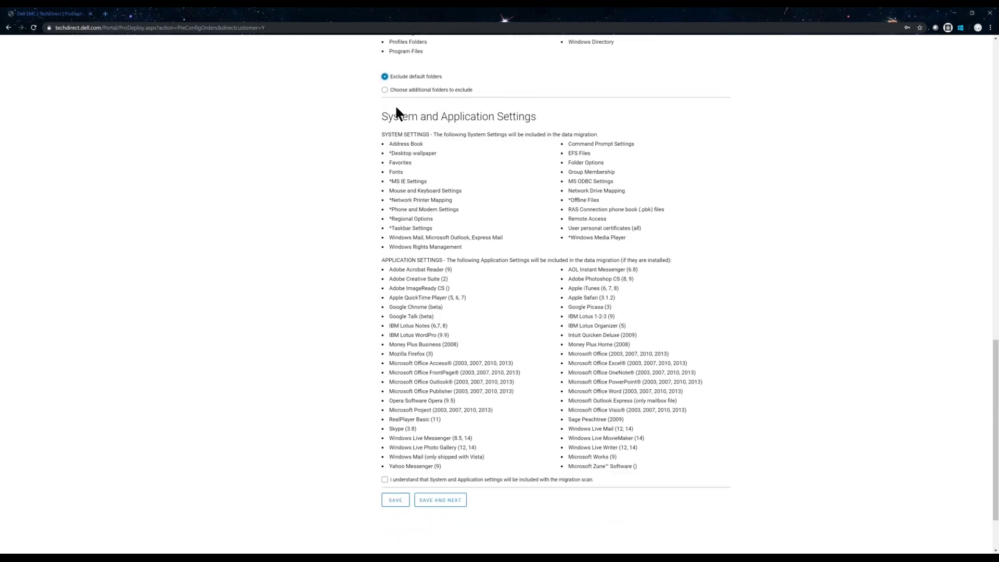
{"action": "left_click_drag", "start_coordinate": [389, 109], "coordinate": [689, 468]}
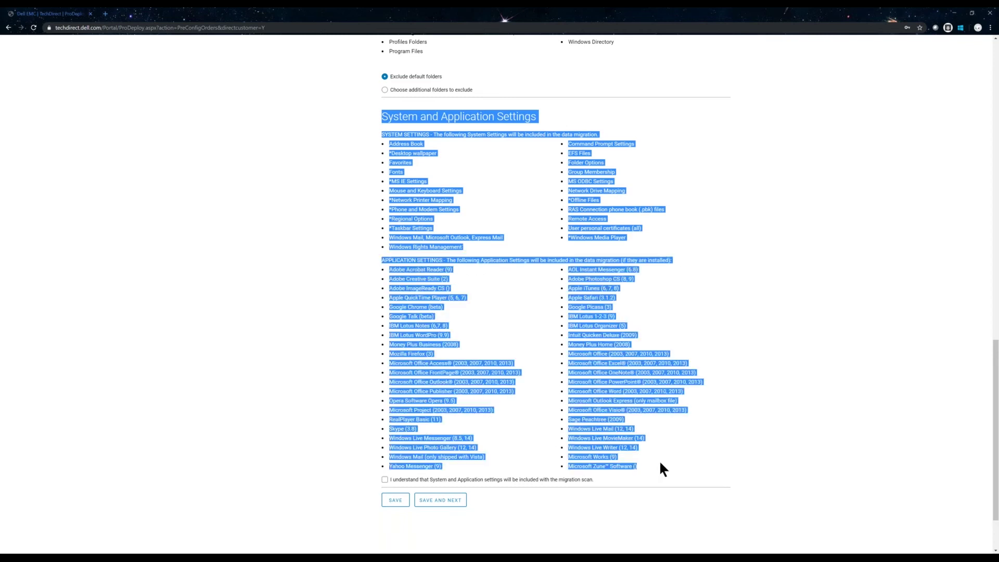
{"action": "left_click", "coordinate": [662, 461]}
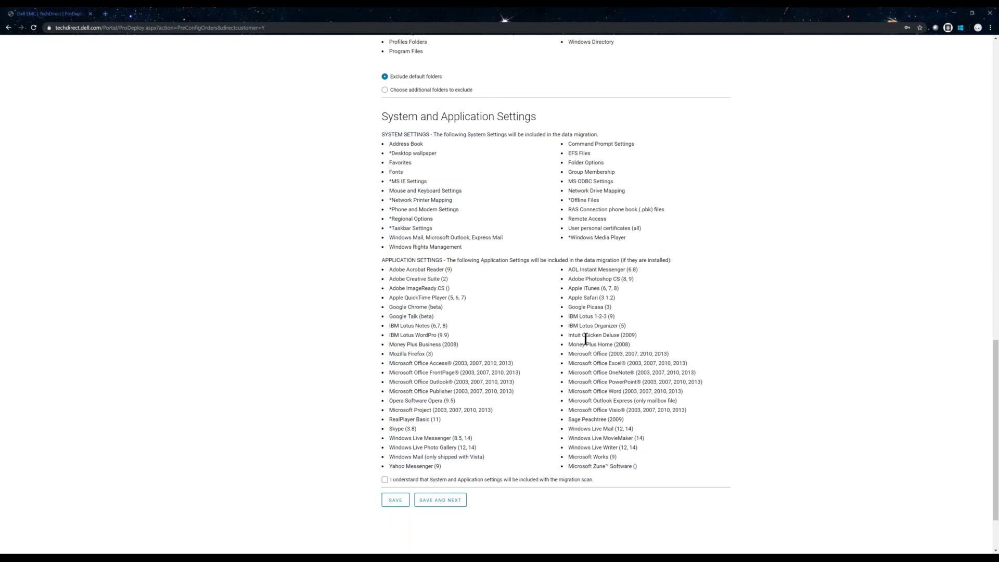
Step: Save the Data Migration form and open the project summary for review
{"action": "left_click", "coordinate": [398, 504]}
{"action": "scroll", "coordinate": [551, 272], "scroll_direction": "up", "scroll_amount": 15}
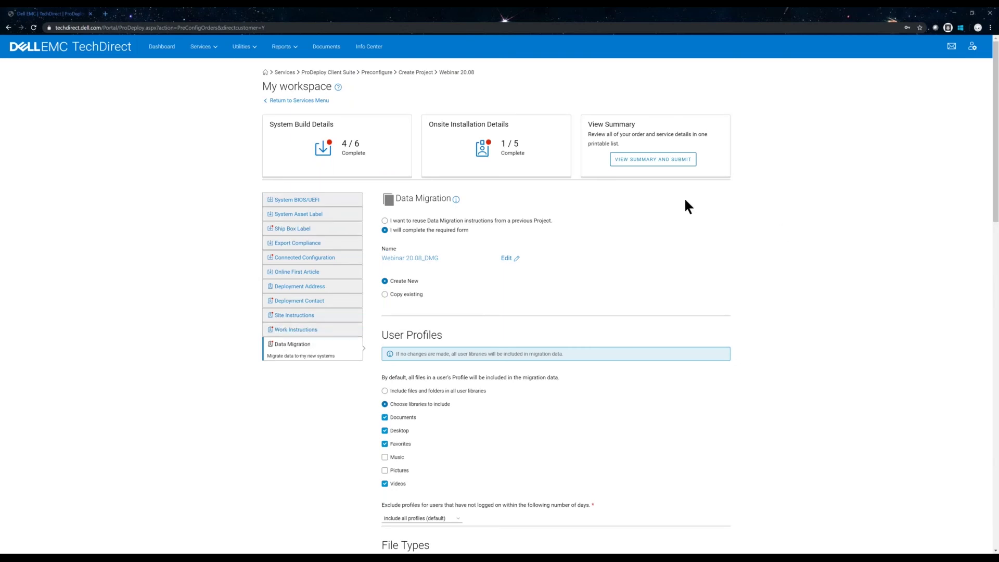
{"action": "left_click", "coordinate": [648, 159]}
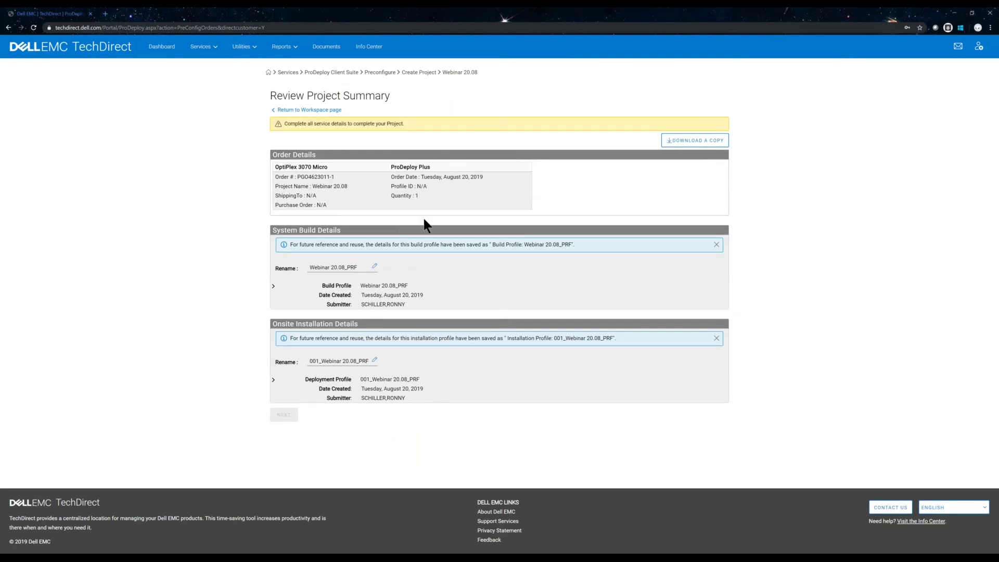
Step: Review the expanded details of the build profile Webinar 20.08_PRF and the deployment profile 001_Webinar 20.08_PRF in the summary
{"action": "left_click", "coordinate": [273, 285]}
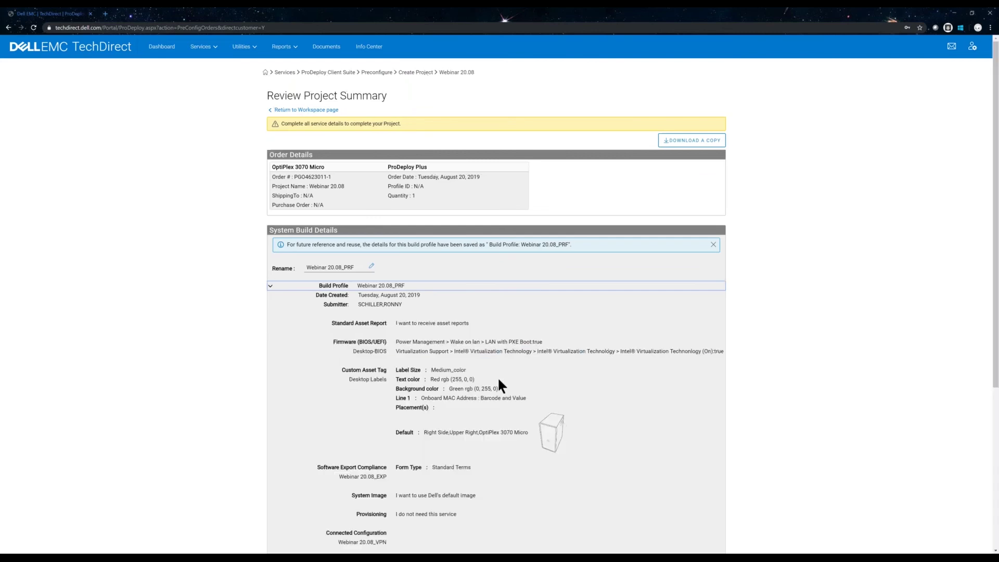
{"action": "scroll", "coordinate": [498, 383], "scroll_direction": "down", "scroll_amount": 5}
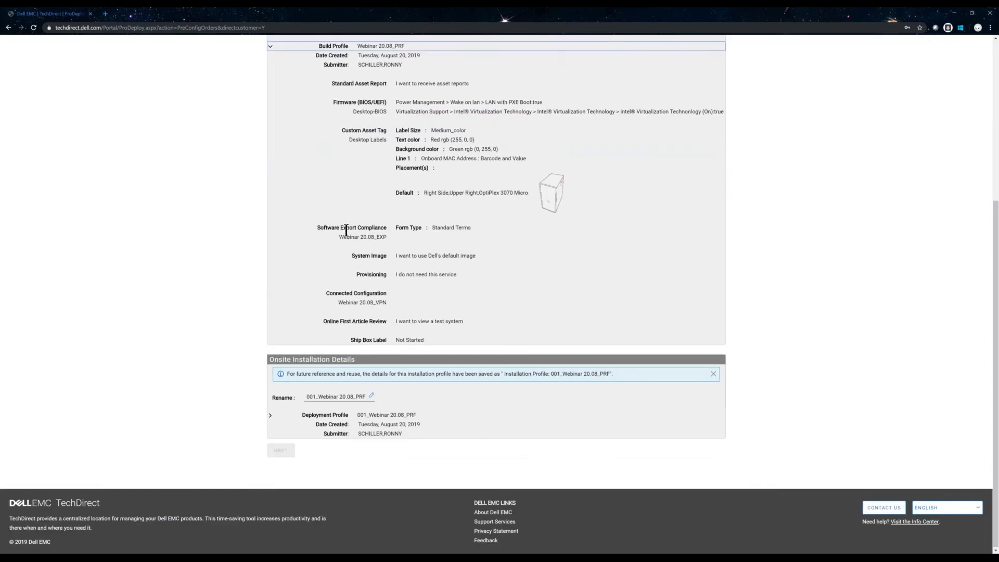
{"action": "scroll", "coordinate": [346, 230], "scroll_direction": "up", "scroll_amount": 3}
{"action": "left_click_drag", "start_coordinate": [406, 124], "coordinate": [318, 126]}
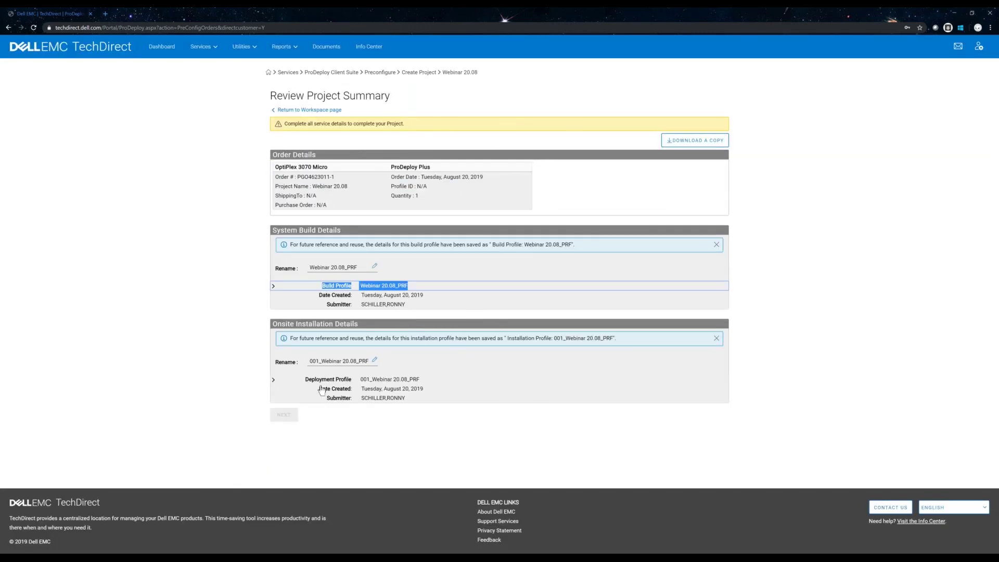
{"action": "left_click", "coordinate": [275, 381]}
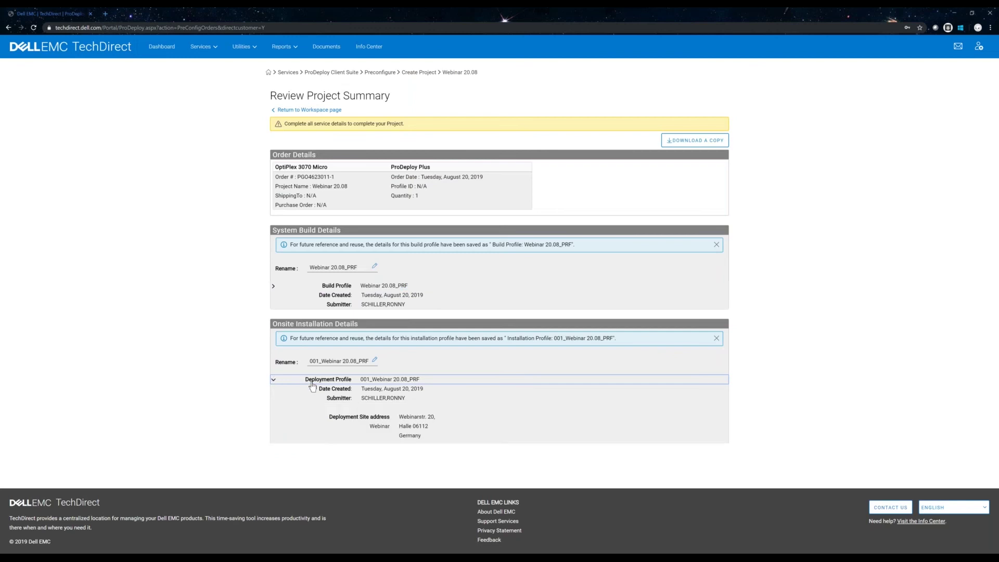
{"action": "left_click_drag", "start_coordinate": [306, 380], "coordinate": [462, 385]}
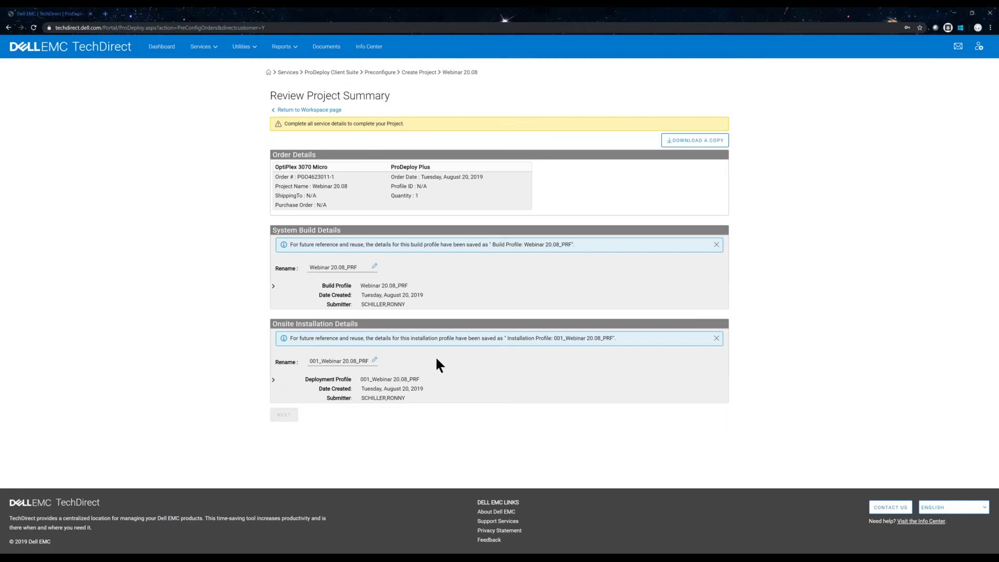
Step: Download a copy of the project summary and highlight the order number in the Order Details
{"action": "right_click", "coordinate": [685, 138]}
{"action": "left_click", "coordinate": [685, 138]}
{"action": "left_click", "coordinate": [685, 138]}
{"action": "left_click_drag", "start_coordinate": [335, 177], "coordinate": [290, 177]}
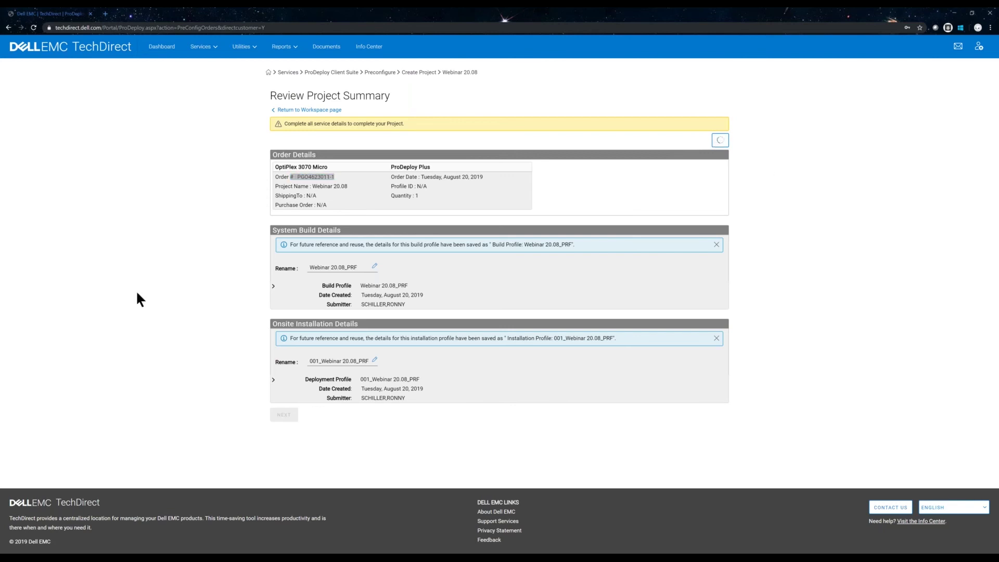
{"action": "left_click", "coordinate": [337, 177]}
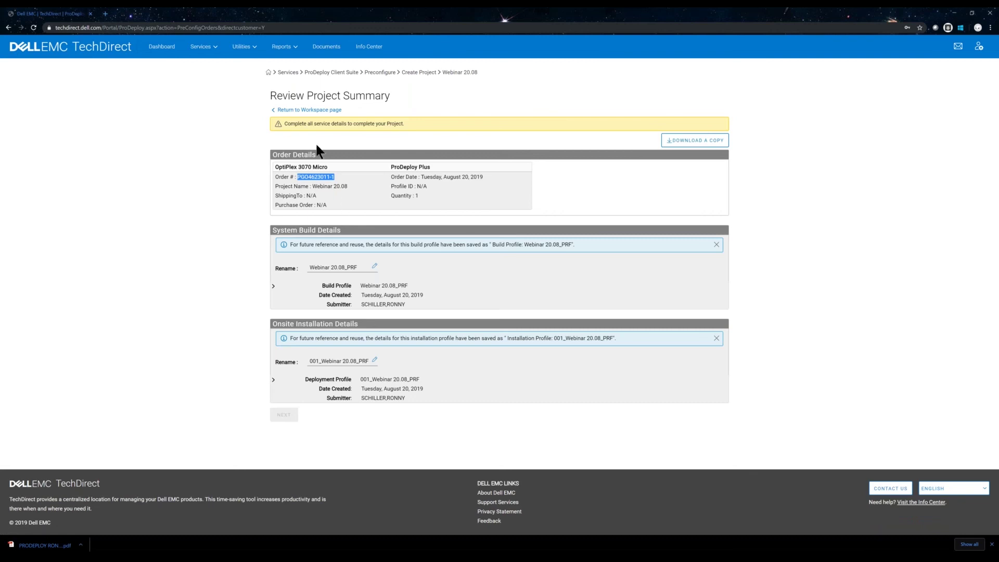
{"action": "left_click", "coordinate": [297, 176]}
{"action": "left_click_drag", "start_coordinate": [297, 177], "coordinate": [330, 177]}
Step: Return to the workspace page and check the completion counts for System Build Details and Onsite Installation Details
{"action": "left_click", "coordinate": [299, 110]}
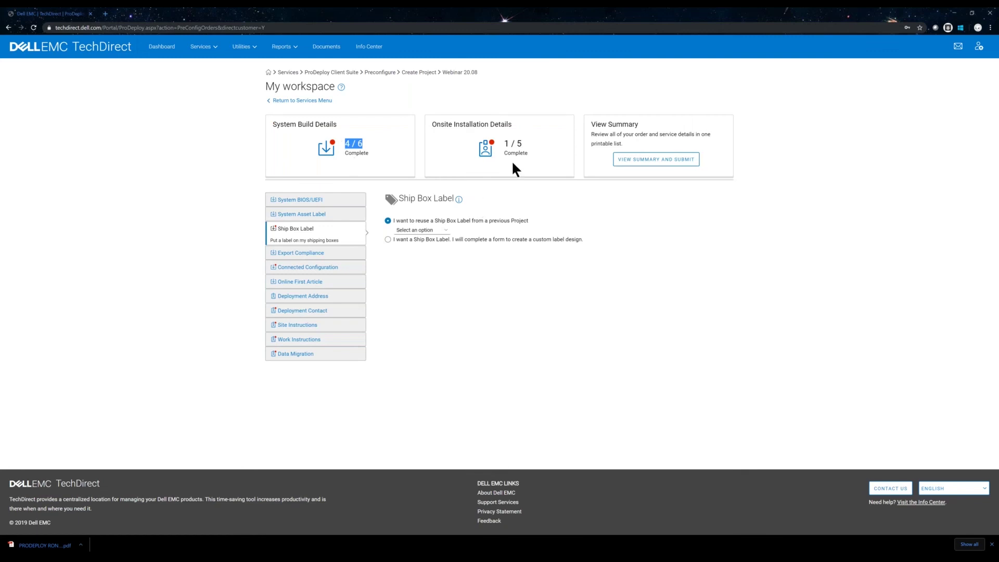
{"action": "left_click_drag", "start_coordinate": [512, 165], "coordinate": [499, 145]}
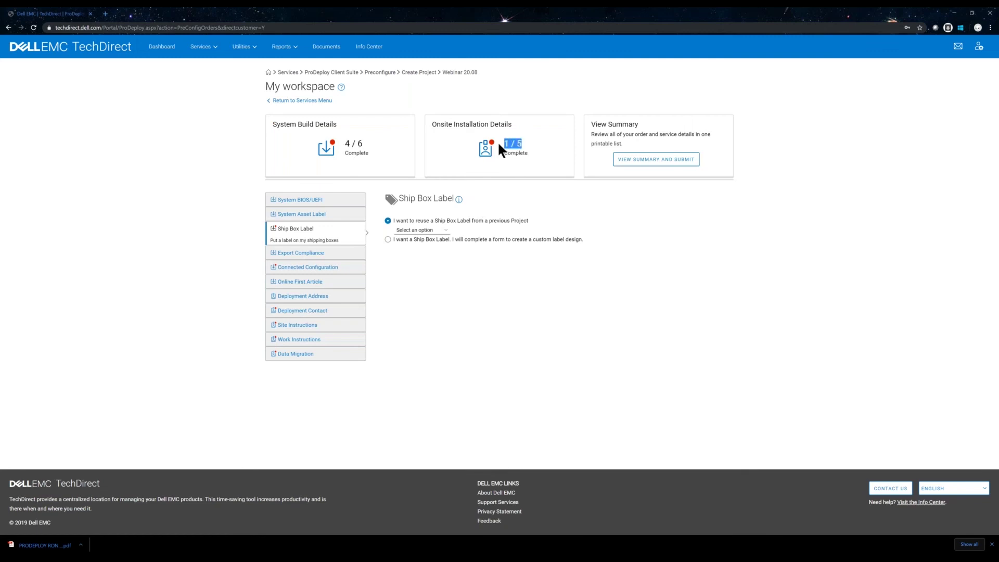
{"action": "left_click", "coordinate": [544, 337]}
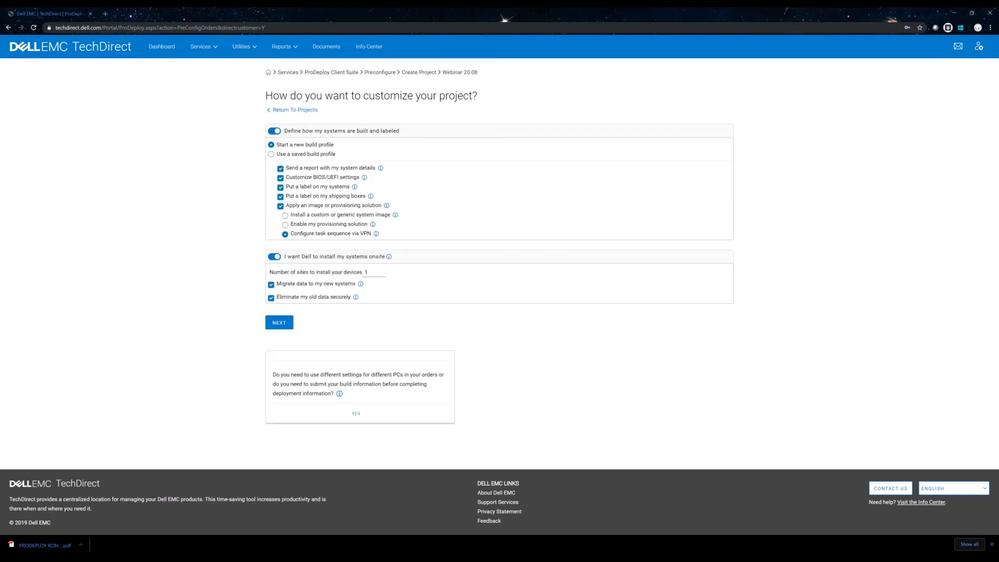
Step: Switch the project to the more complex view for different PC settings and look over the build profile's services and orders
{"action": "left_click", "coordinate": [357, 415]}
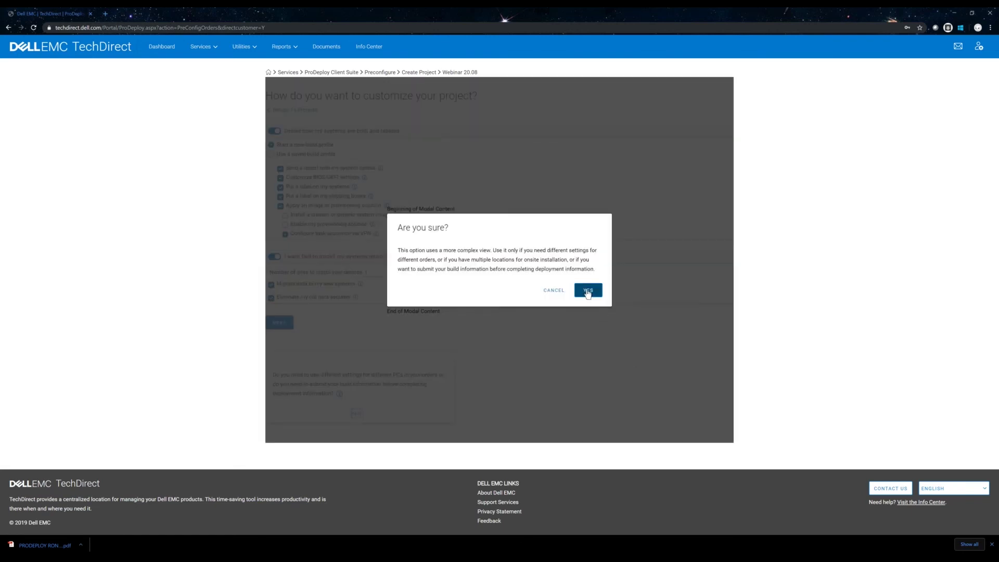
{"action": "left_click", "coordinate": [586, 290]}
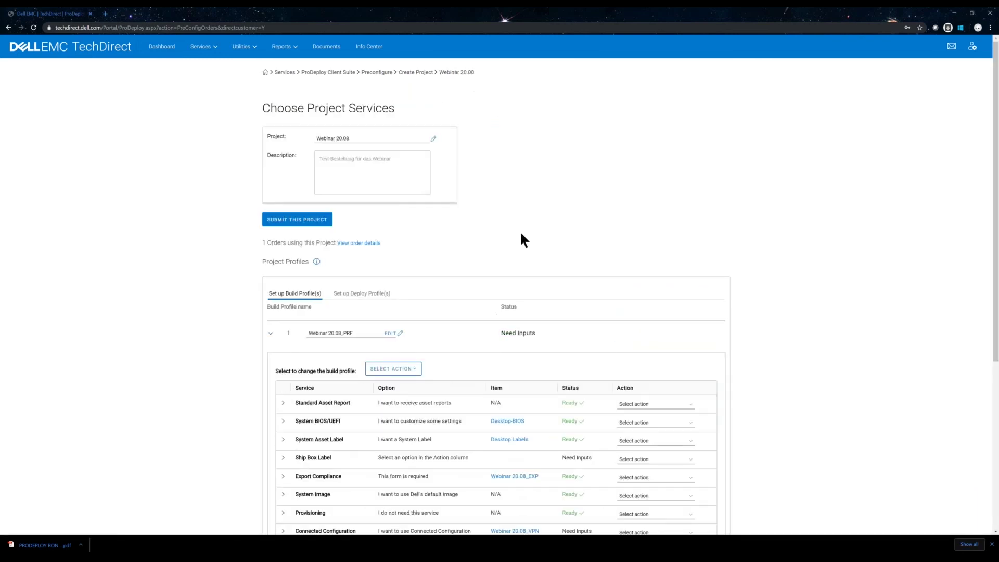
{"action": "scroll", "coordinate": [518, 161], "scroll_direction": "down", "scroll_amount": 3}
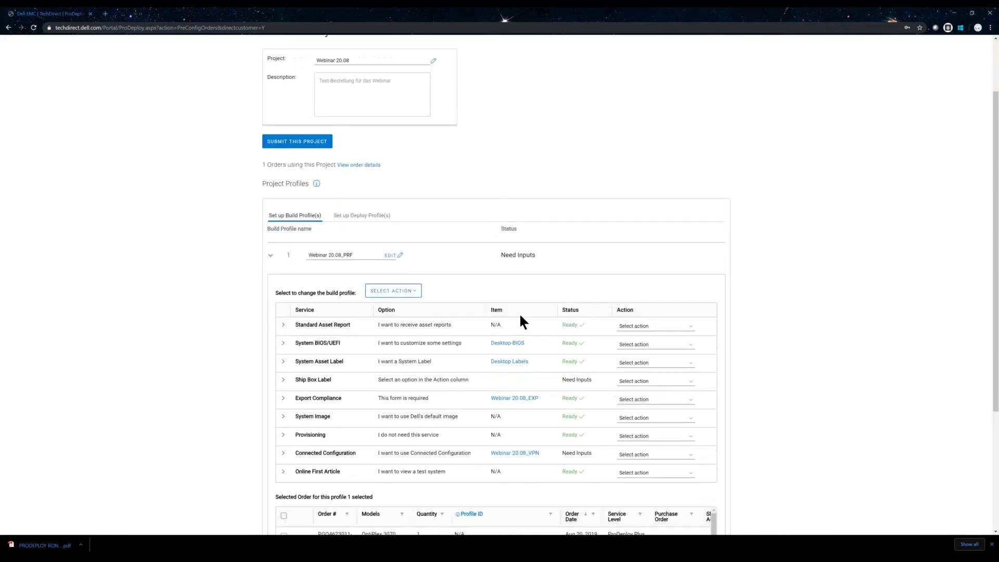
{"action": "scroll", "coordinate": [579, 215], "scroll_direction": "down", "scroll_amount": 6}
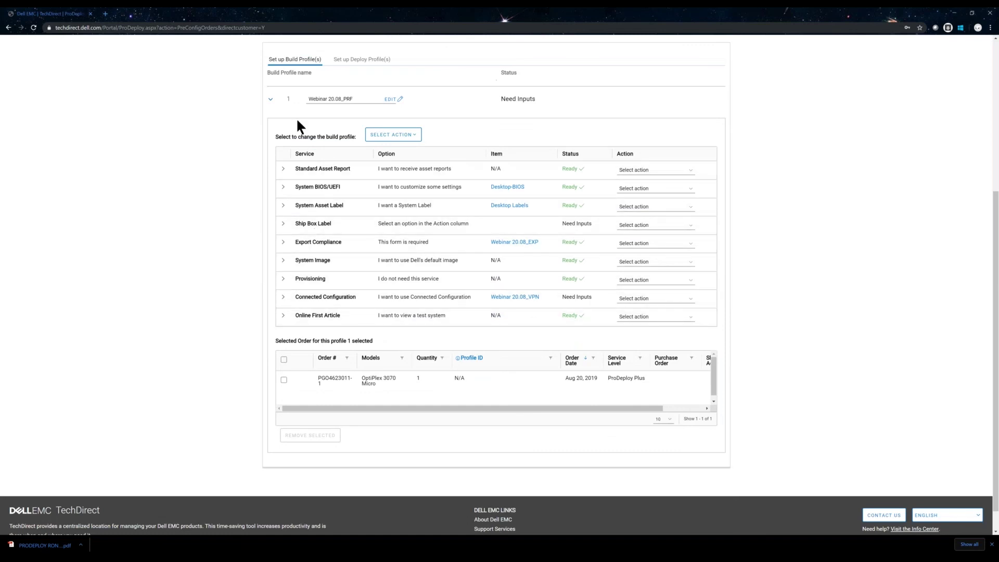
Step: Examine the Standard Asset Report service's selected option and its available actions in the build profile
{"action": "scroll", "coordinate": [296, 125], "scroll_direction": "up", "scroll_amount": 2}
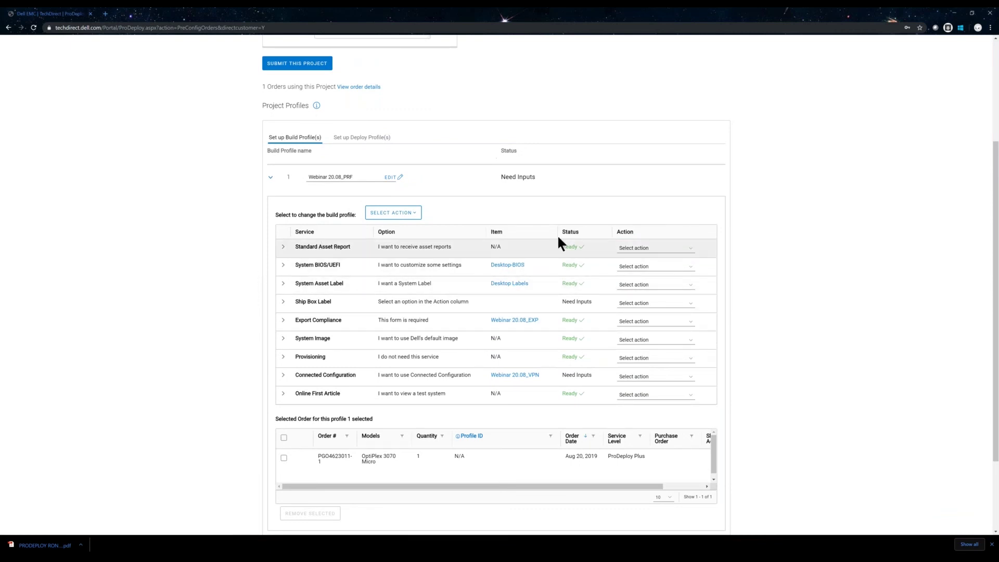
{"action": "left_click_drag", "start_coordinate": [485, 245], "coordinate": [360, 247]}
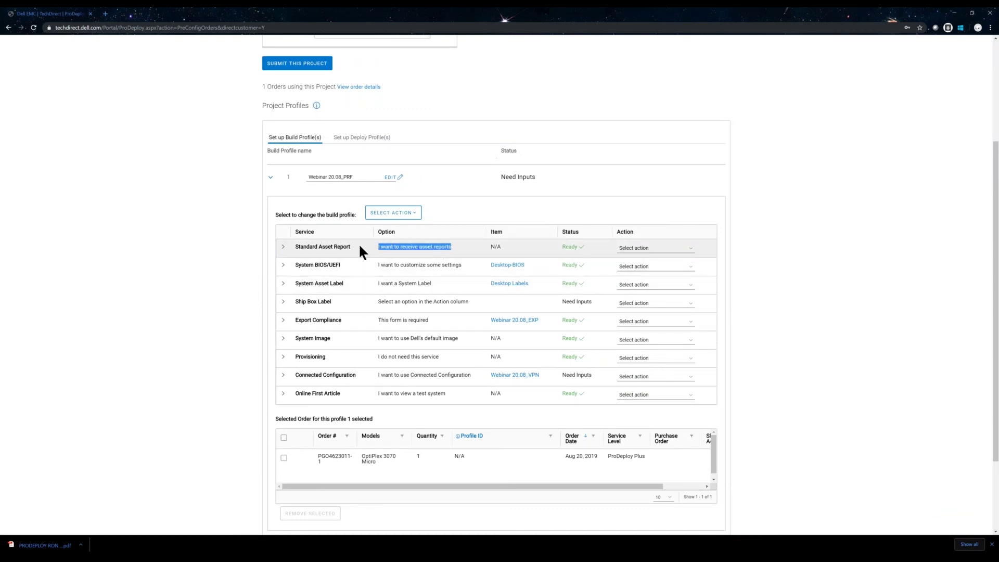
{"action": "left_click", "coordinate": [454, 249]}
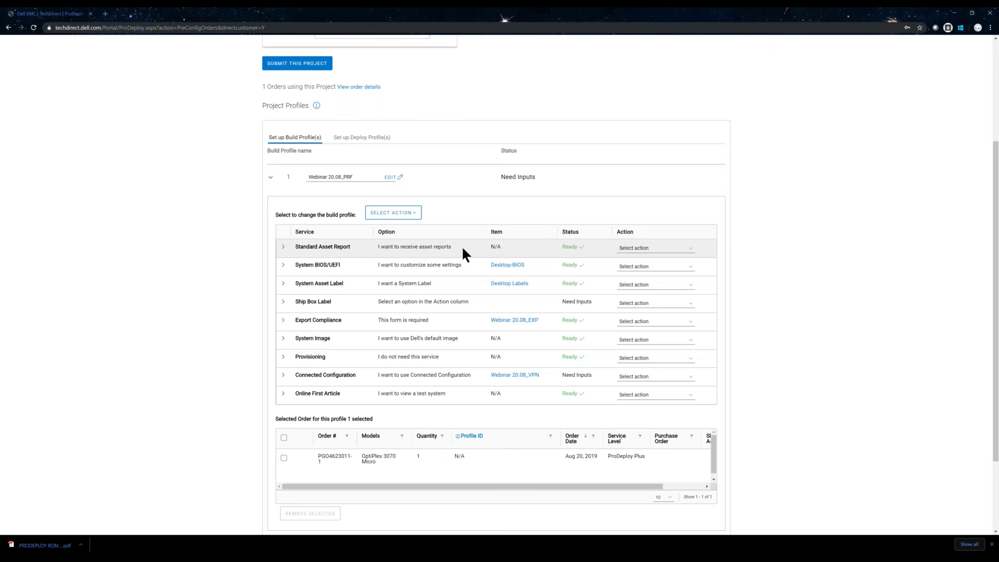
{"action": "left_click", "coordinate": [655, 248]}
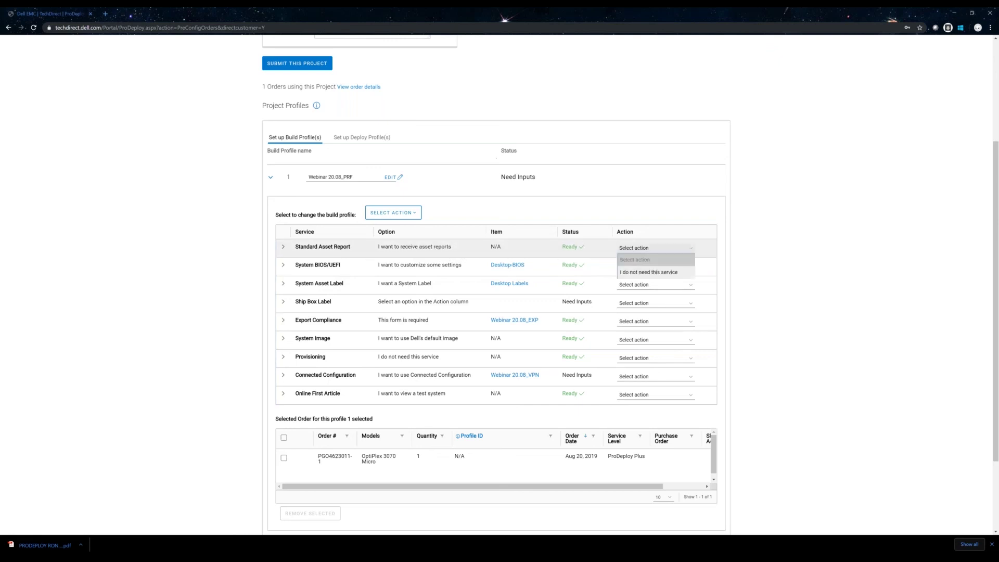
{"action": "left_click", "coordinate": [739, 251]}
{"action": "left_click_drag", "start_coordinate": [387, 249], "coordinate": [463, 246]}
{"action": "left_click", "coordinate": [462, 255]}
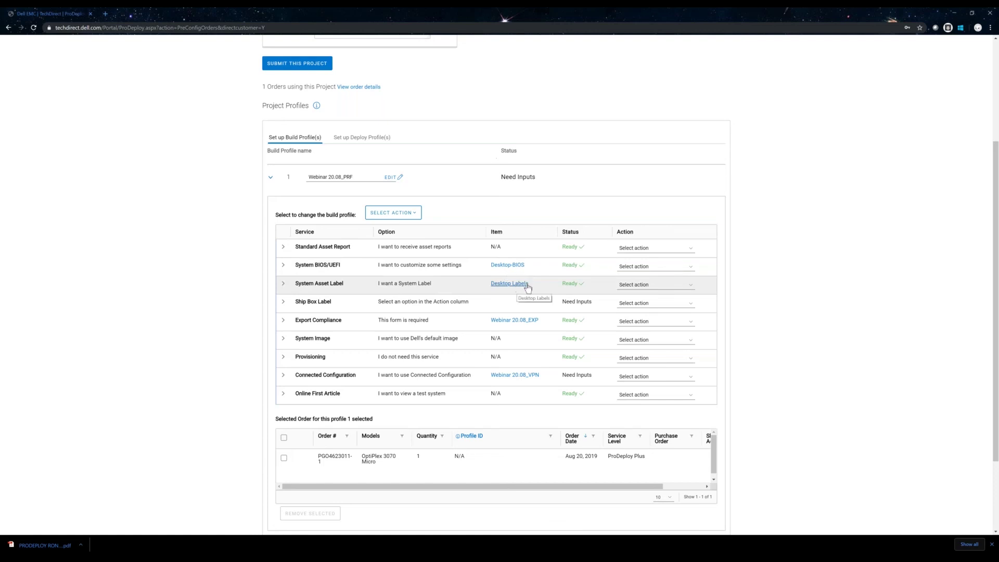
Step: Open the Webinar 20.08_EXP export compliance form, look over the Standard Export Terms, and return to the project
{"action": "left_click", "coordinate": [516, 321]}
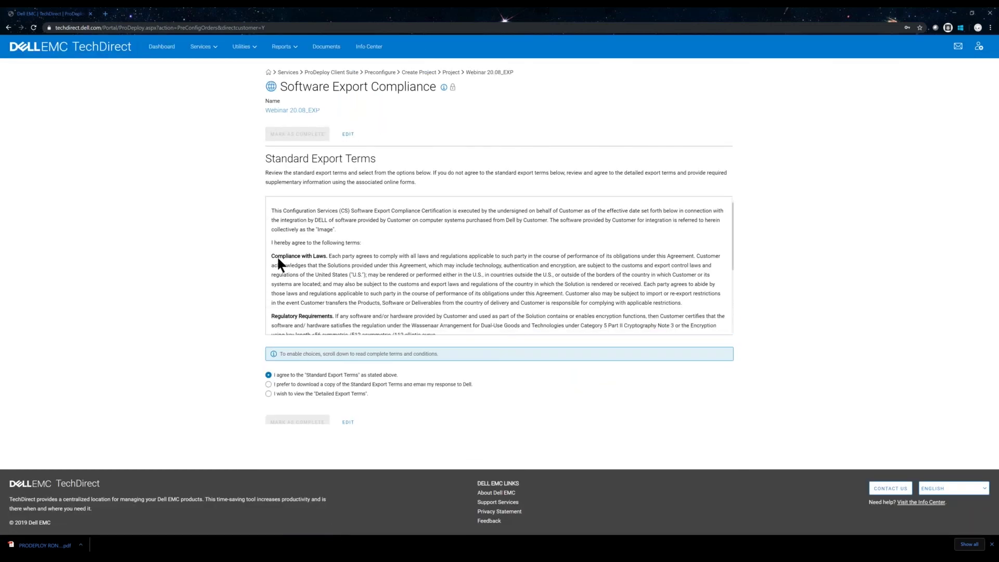
{"action": "left_click", "coordinate": [357, 389]}
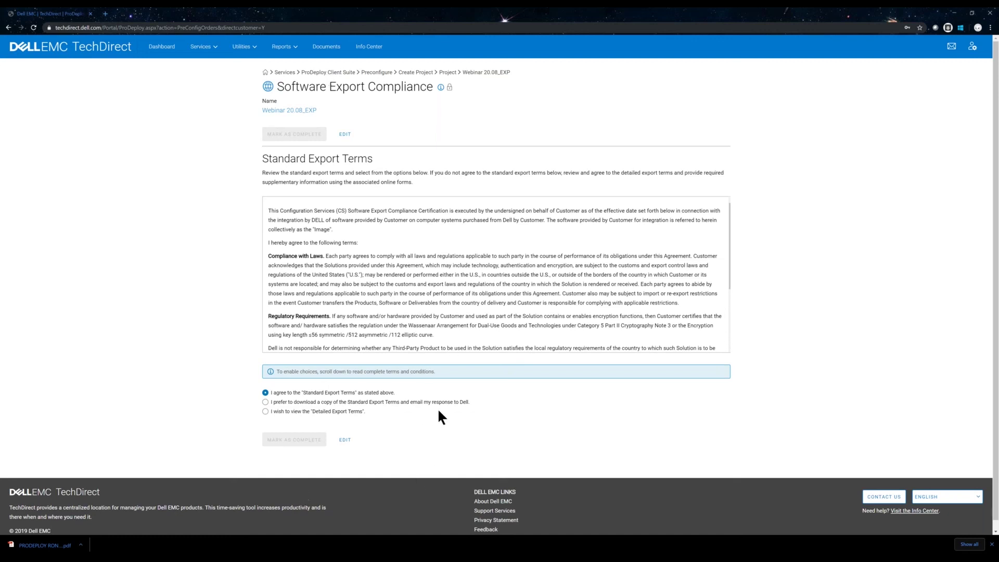
{"action": "scroll", "coordinate": [439, 411], "scroll_direction": "down", "scroll_amount": 1}
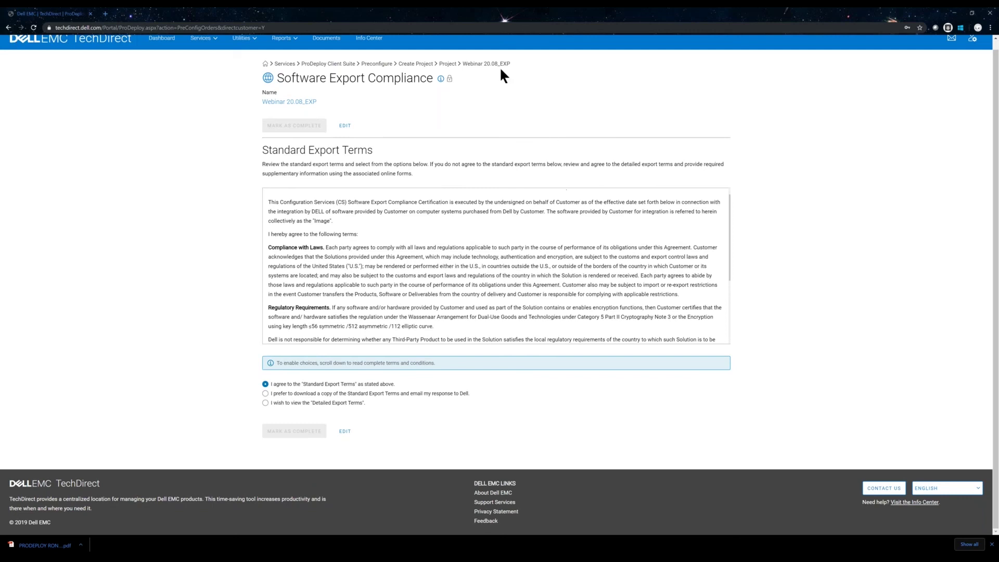
{"action": "left_click", "coordinate": [448, 65]}
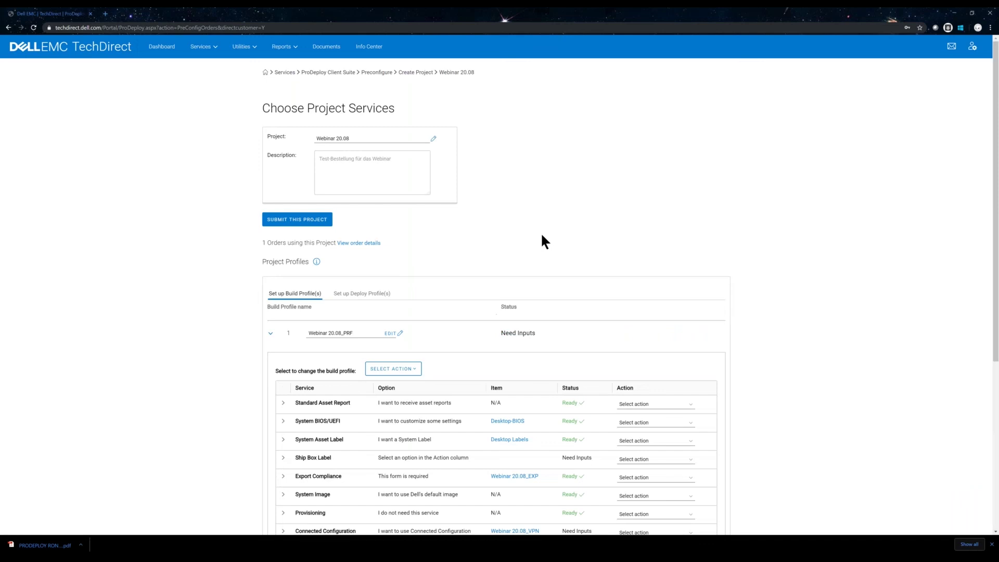
Step: View the Connected Configuration service's summary in the build profile and collapse its details again
{"action": "scroll", "coordinate": [545, 241], "scroll_direction": "down", "scroll_amount": 5}
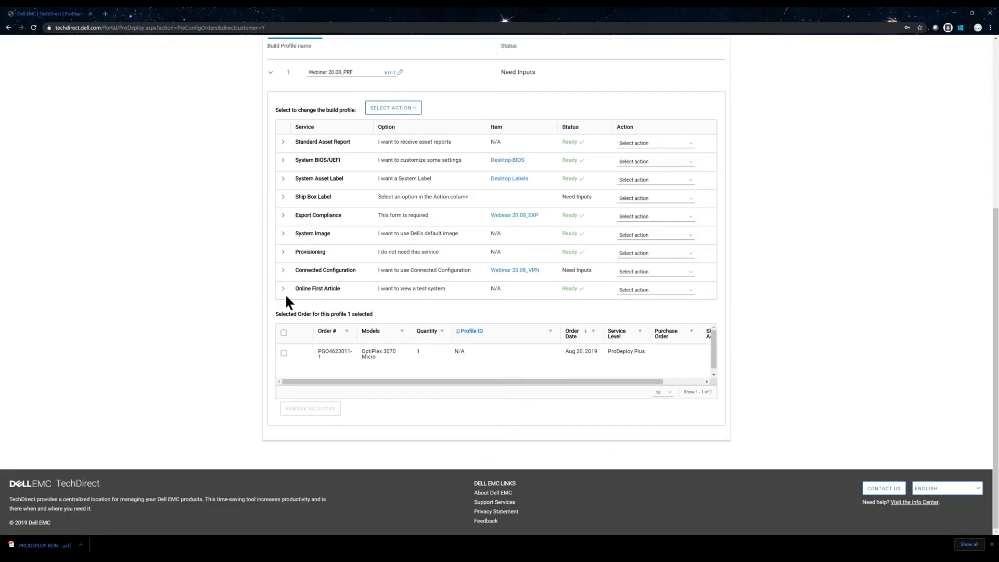
{"action": "left_click", "coordinate": [283, 271]}
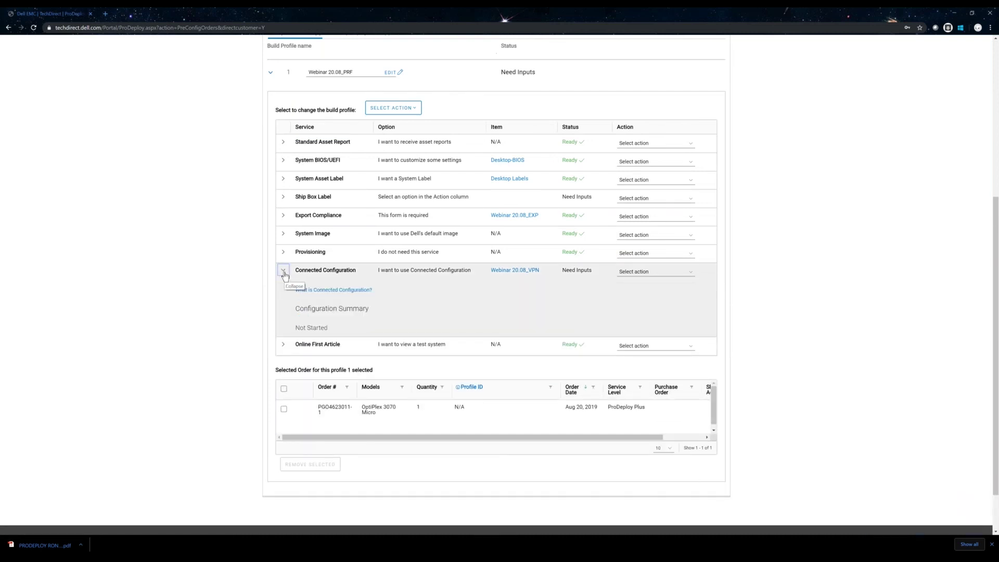
{"action": "left_click", "coordinate": [283, 271]}
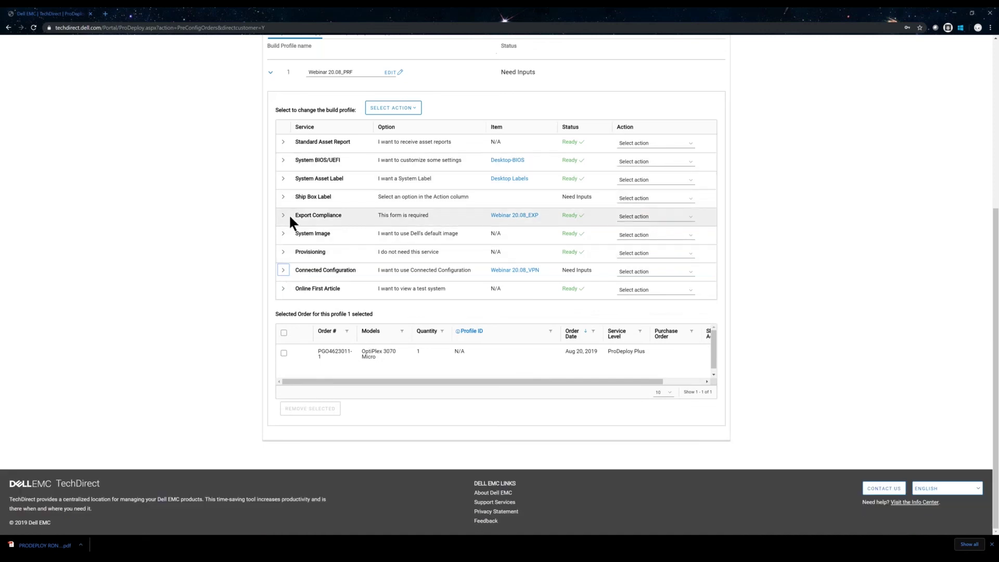
{"action": "scroll", "coordinate": [439, 383], "scroll_direction": "up", "scroll_amount": 1}
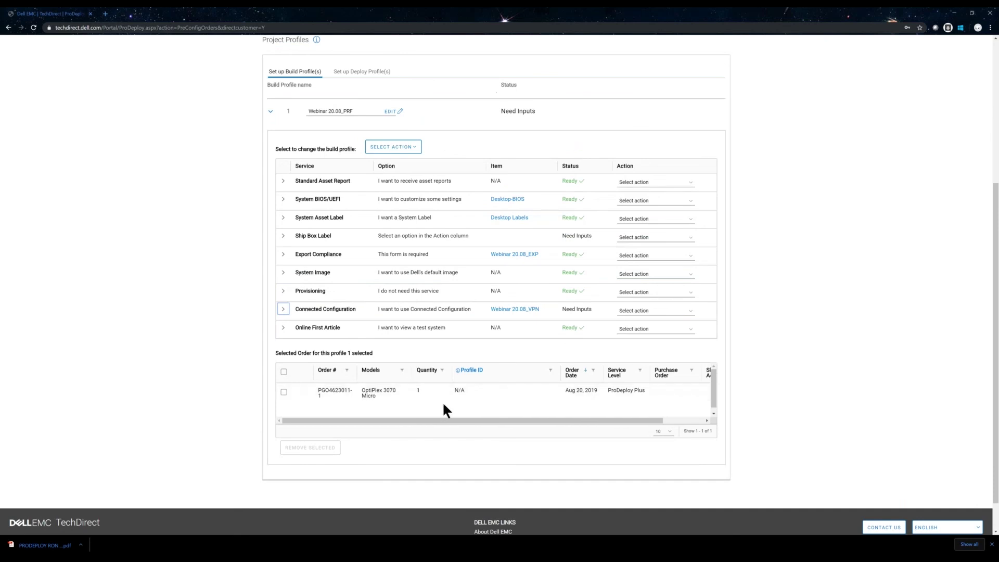
{"action": "scroll", "coordinate": [443, 404], "scroll_direction": "up", "scroll_amount": 3}
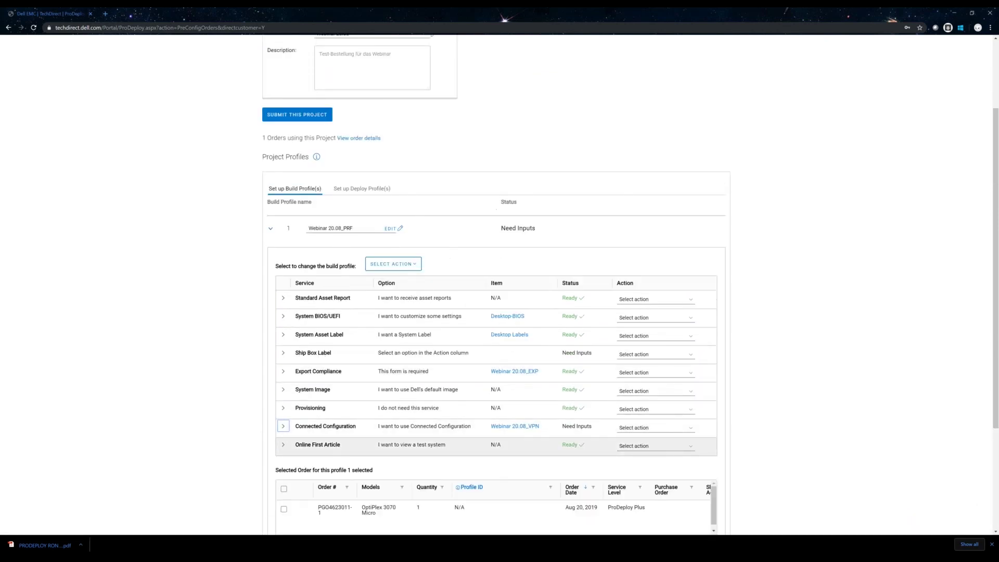
Step: Show the deploy profile setup and look over the status of each onsite deployment service in 001_Webinar 20.08_PRF
{"action": "left_click", "coordinate": [360, 190]}
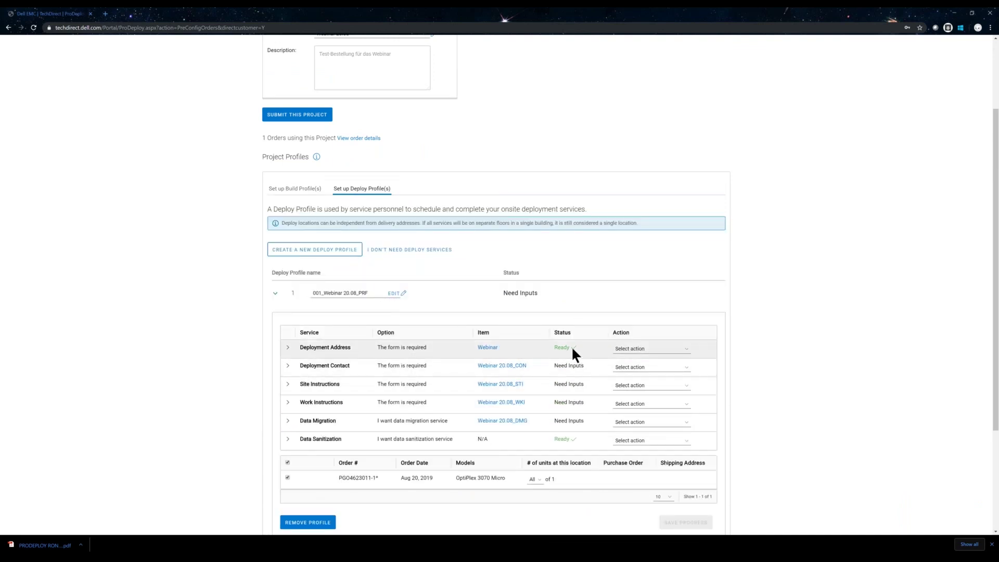
{"action": "left_click_drag", "start_coordinate": [573, 349], "coordinate": [536, 351]}
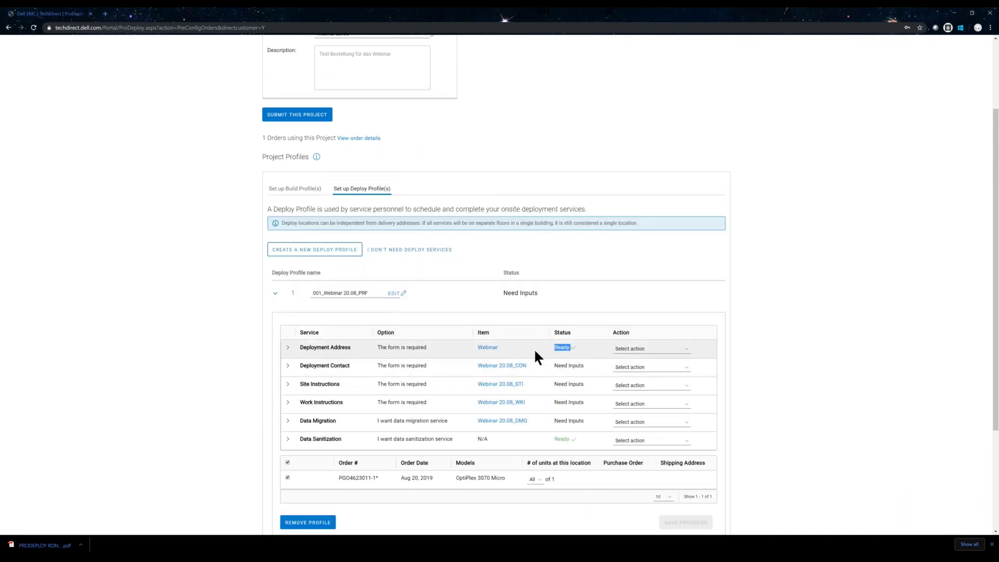
{"action": "left_click", "coordinate": [501, 354]}
{"action": "left_click", "coordinate": [582, 347]}
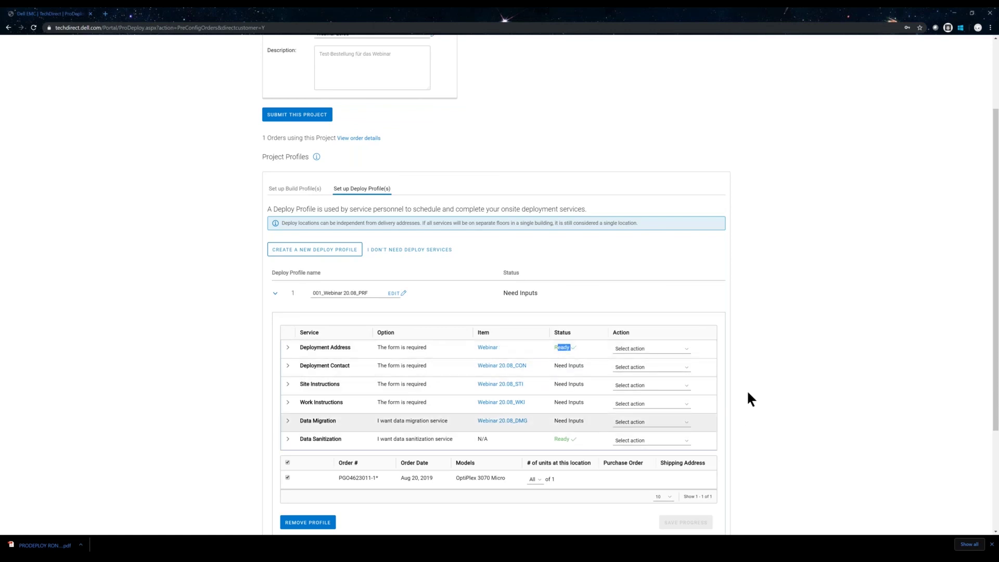
{"action": "scroll", "coordinate": [749, 385], "scroll_direction": "down", "scroll_amount": 1}
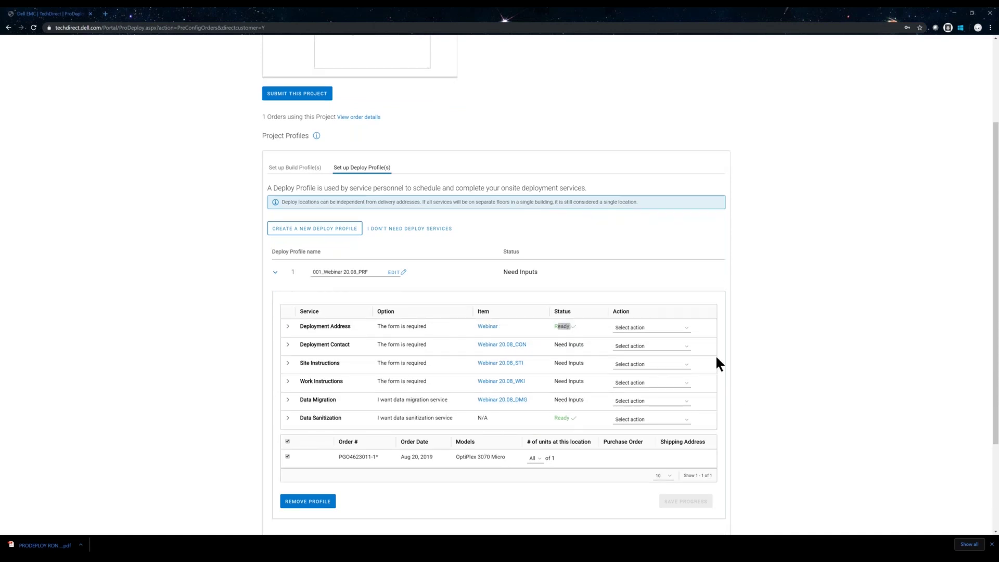
{"action": "scroll", "coordinate": [412, 186], "scroll_direction": "up", "scroll_amount": 2}
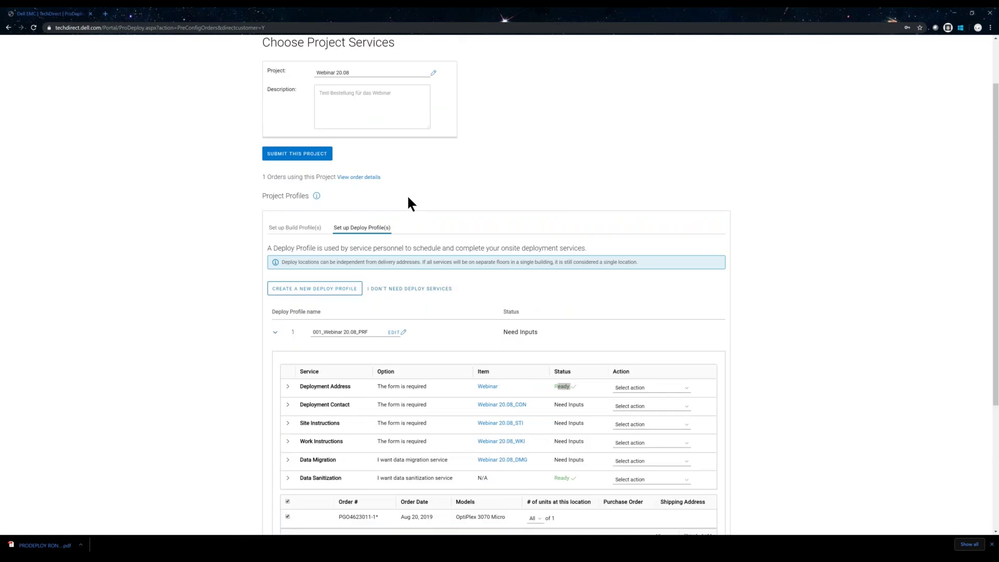
Step: Return to the build profile setup and select the OptiPlex 3070 Micro order assigned to Webinar 20.08_PRF
{"action": "scroll", "coordinate": [407, 204], "scroll_direction": "up", "scroll_amount": 2}
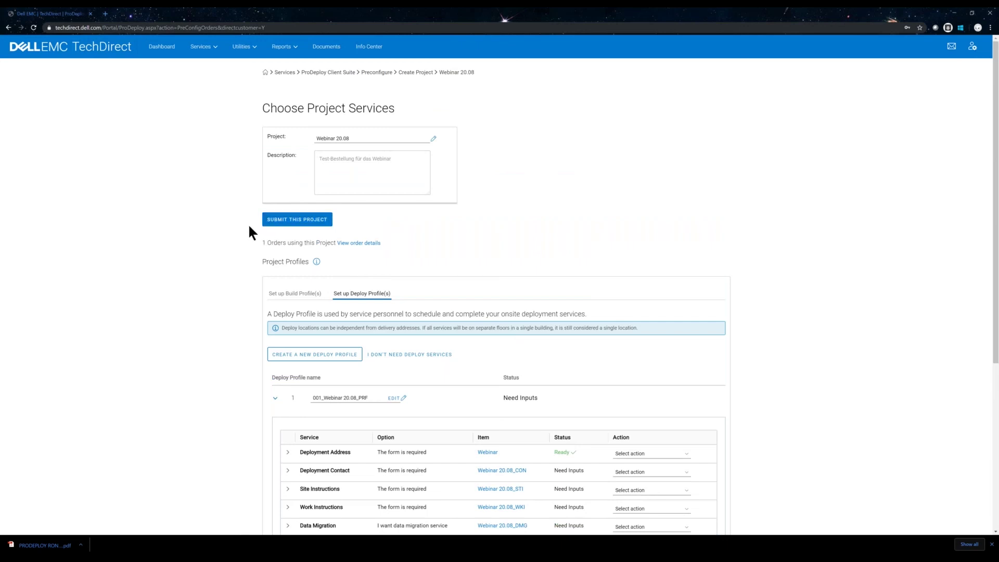
{"action": "left_click", "coordinate": [280, 296]}
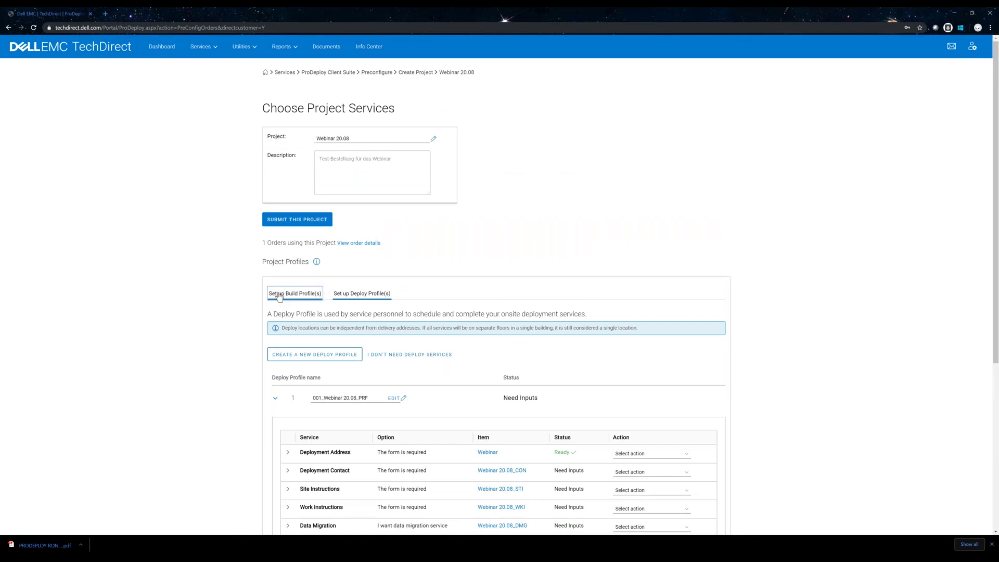
{"action": "scroll", "coordinate": [280, 297], "scroll_direction": "down", "scroll_amount": 5}
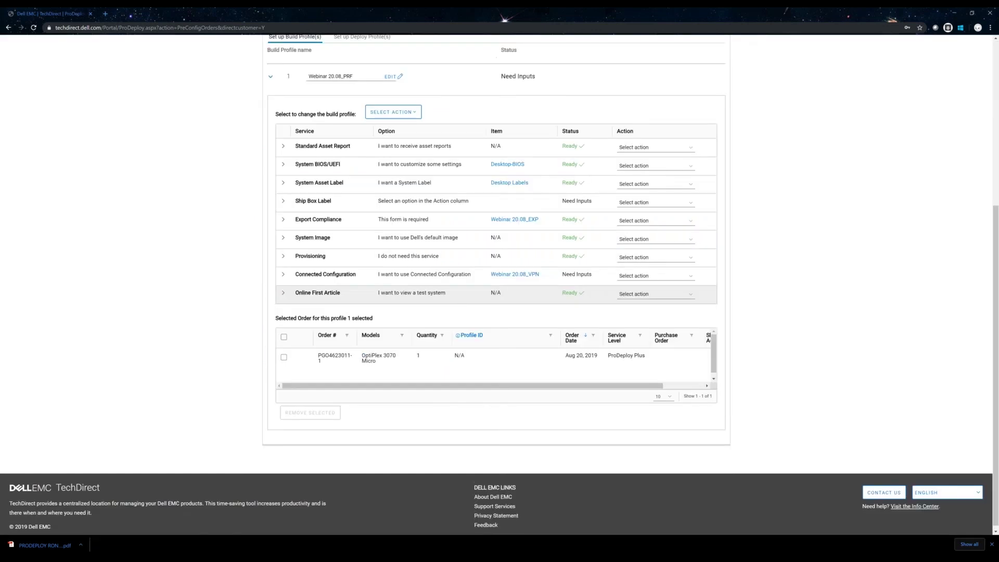
{"action": "scroll", "coordinate": [283, 439], "scroll_direction": "up", "scroll_amount": 2}
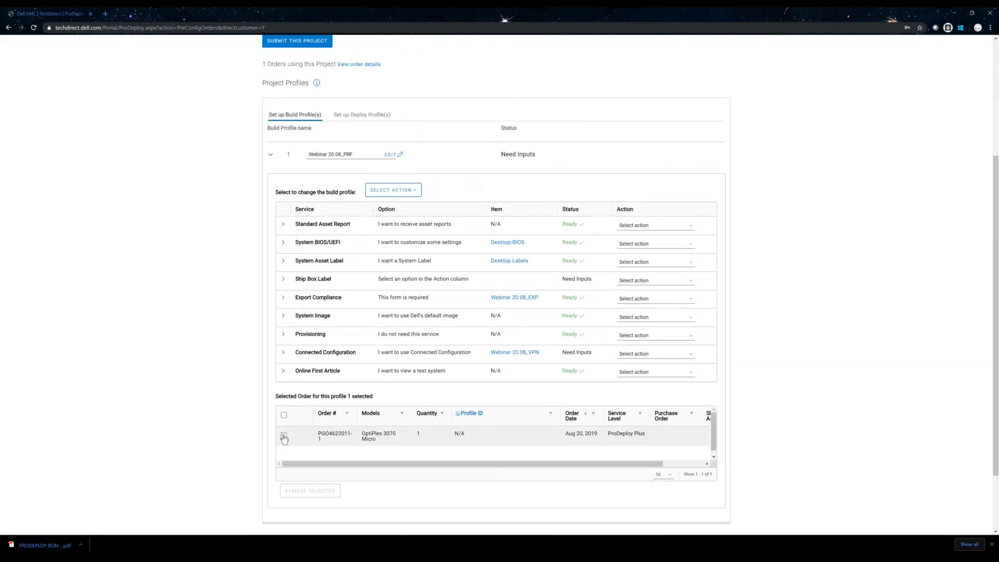
{"action": "left_click", "coordinate": [284, 436]}
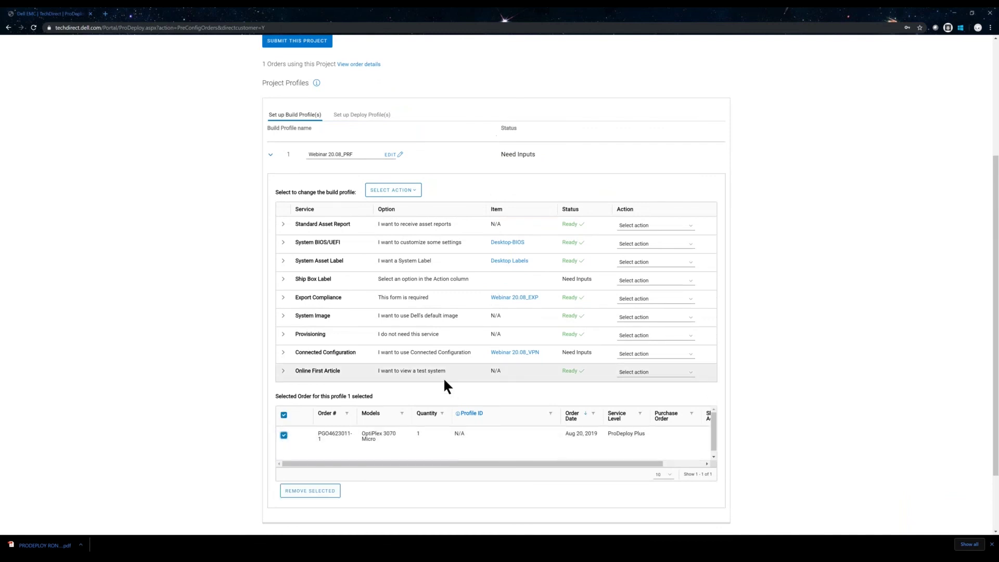
Step: Look over the Webinar 20.08_PRF build profile, highlighting its name and the Desktop-BIOS item of the System BIOS/UEFI service
{"action": "scroll", "coordinate": [445, 383], "scroll_direction": "up", "scroll_amount": 2}
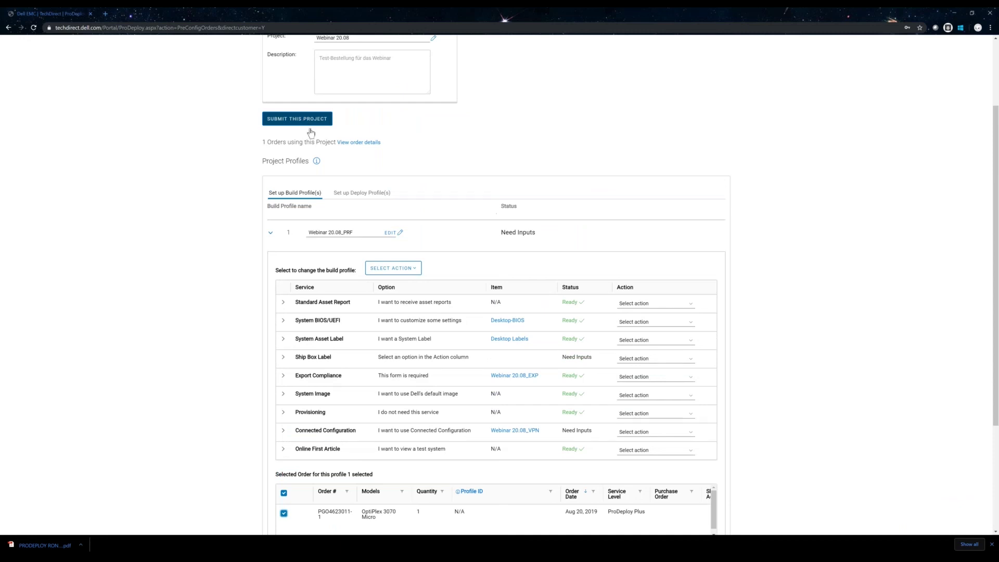
{"action": "left_click_drag", "start_coordinate": [351, 233], "coordinate": [281, 237]}
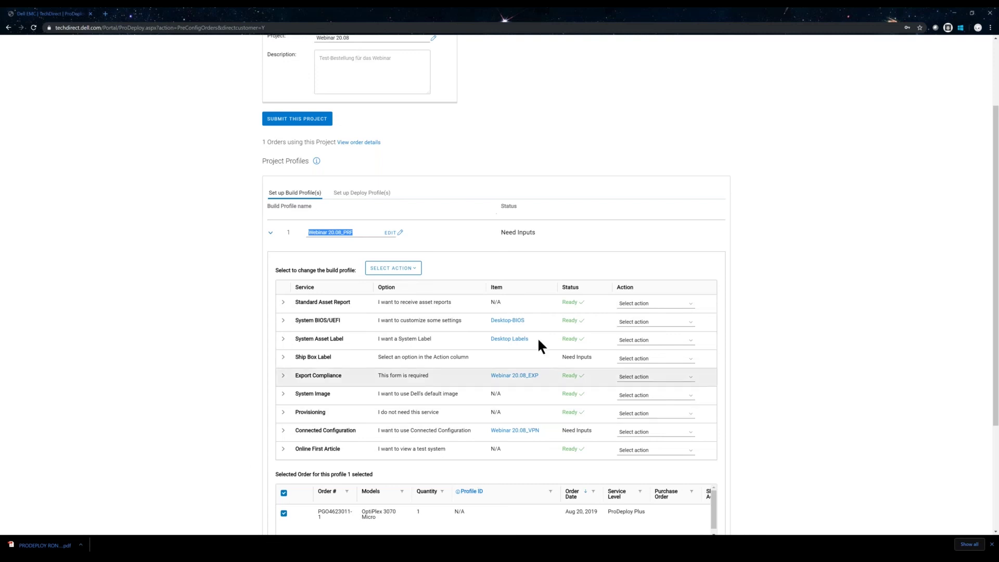
{"action": "left_click", "coordinate": [494, 329]}
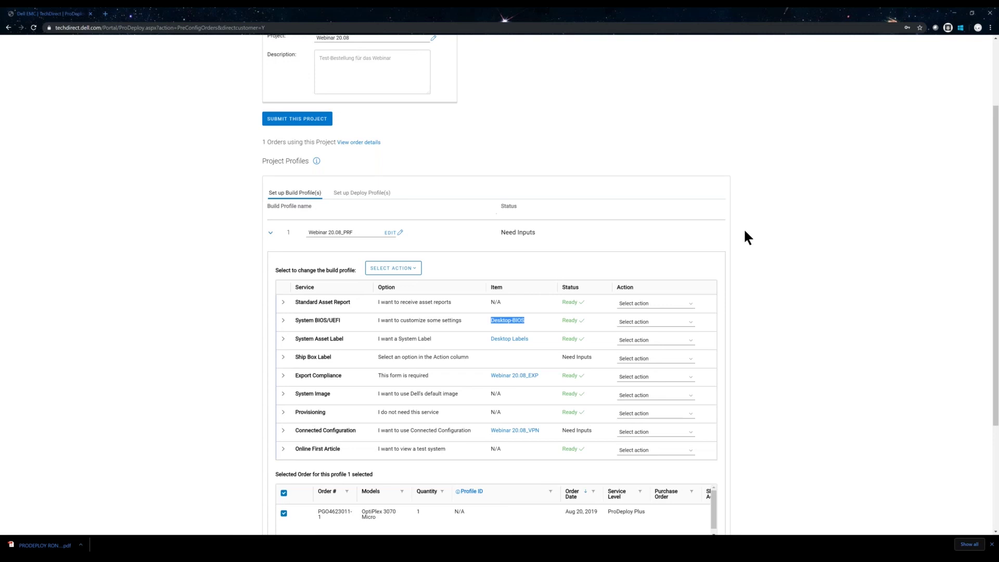
{"action": "scroll", "coordinate": [746, 236], "scroll_direction": "up", "scroll_amount": 2}
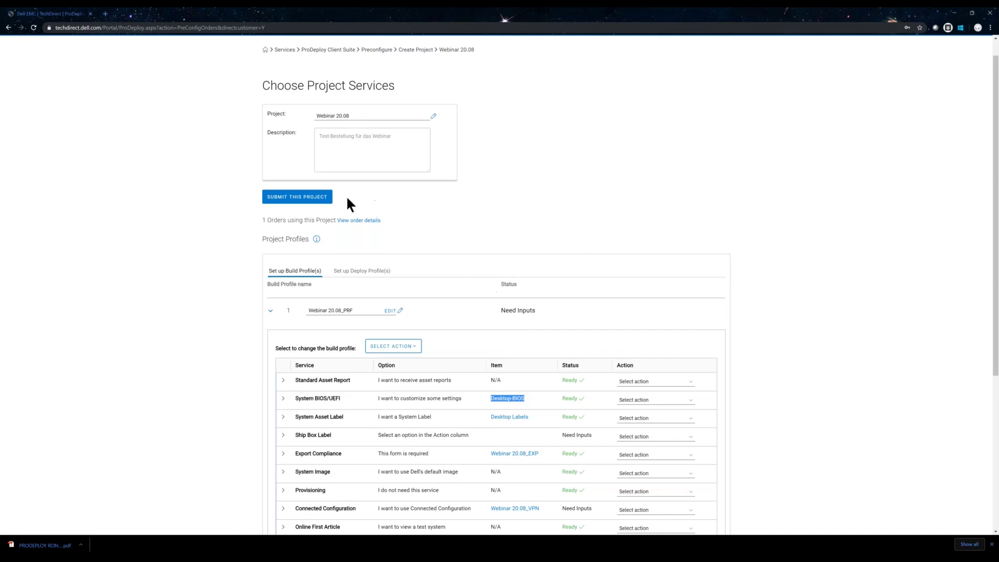
{"action": "left_click", "coordinate": [253, 199]}
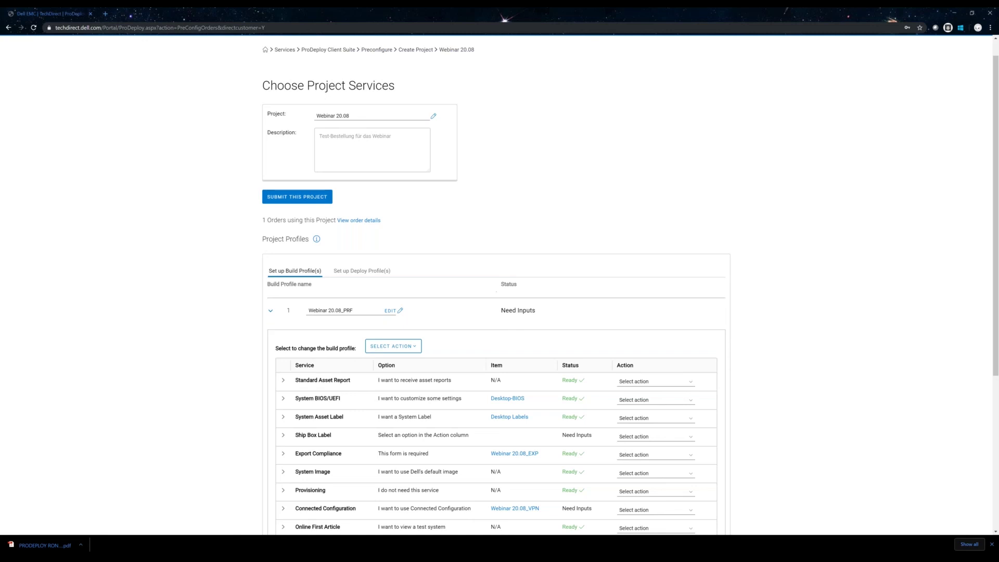
{"action": "scroll", "coordinate": [360, 276], "scroll_direction": "down", "scroll_amount": 5}
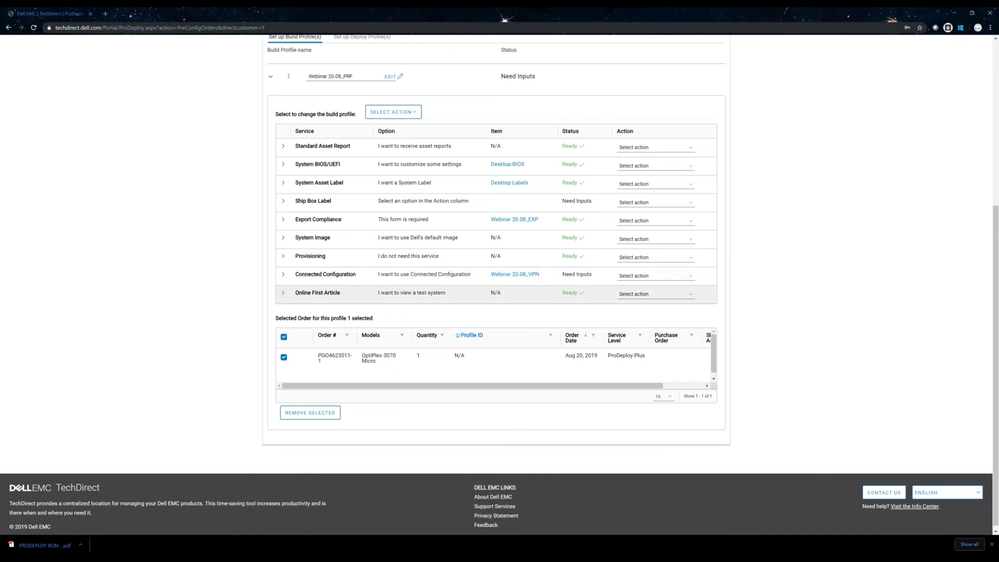
Step: Read the Project Profiles help on what build and deploy profiles are for, and close it
{"action": "scroll", "coordinate": [470, 290], "scroll_direction": "up", "scroll_amount": 5}
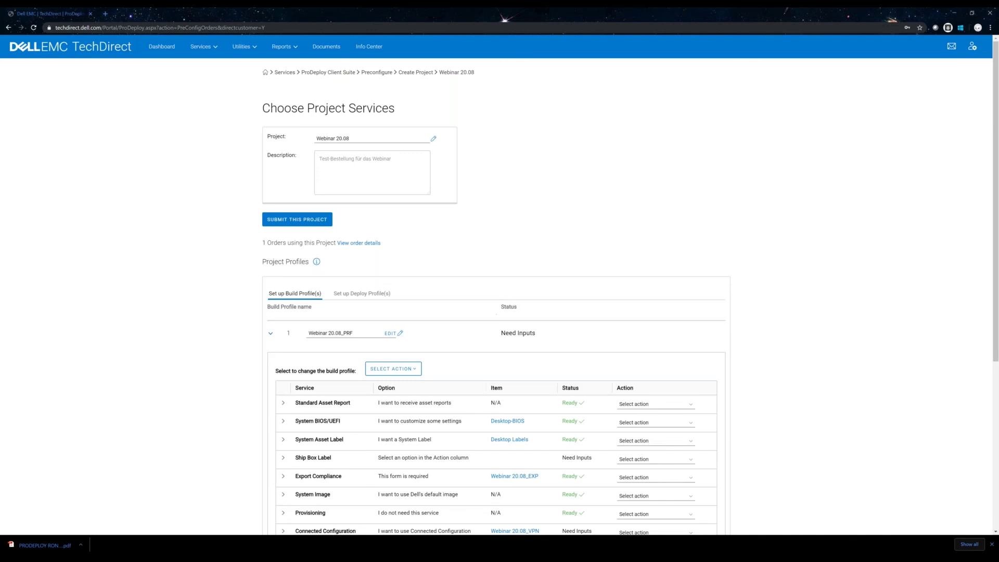
{"action": "left_click", "coordinate": [317, 264]}
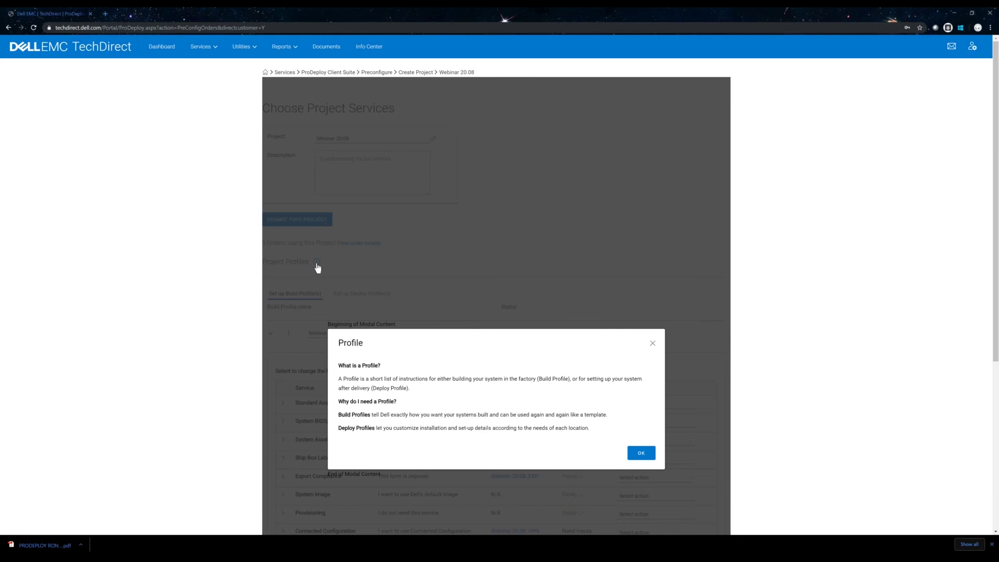
{"action": "left_click", "coordinate": [640, 452]}
Step: Show the list of display languages available for the TechDirect site
{"action": "scroll", "coordinate": [533, 306], "scroll_direction": "down", "scroll_amount": 5}
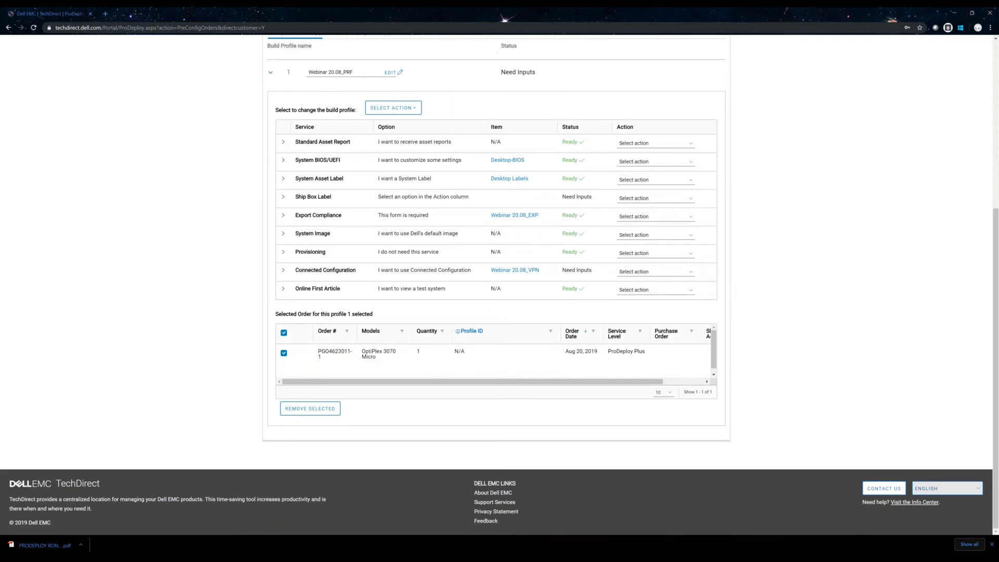
{"action": "left_click", "coordinate": [929, 493]}
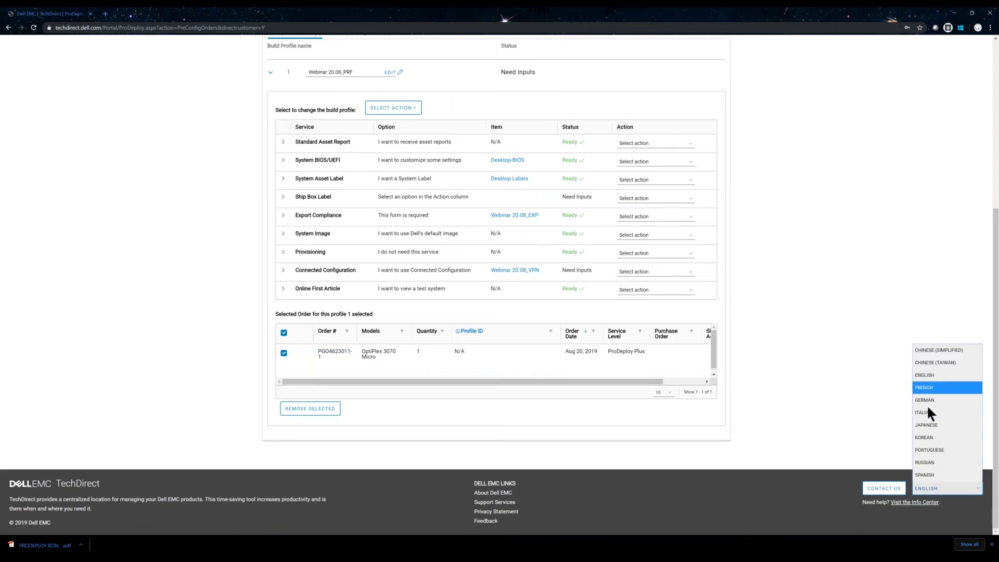